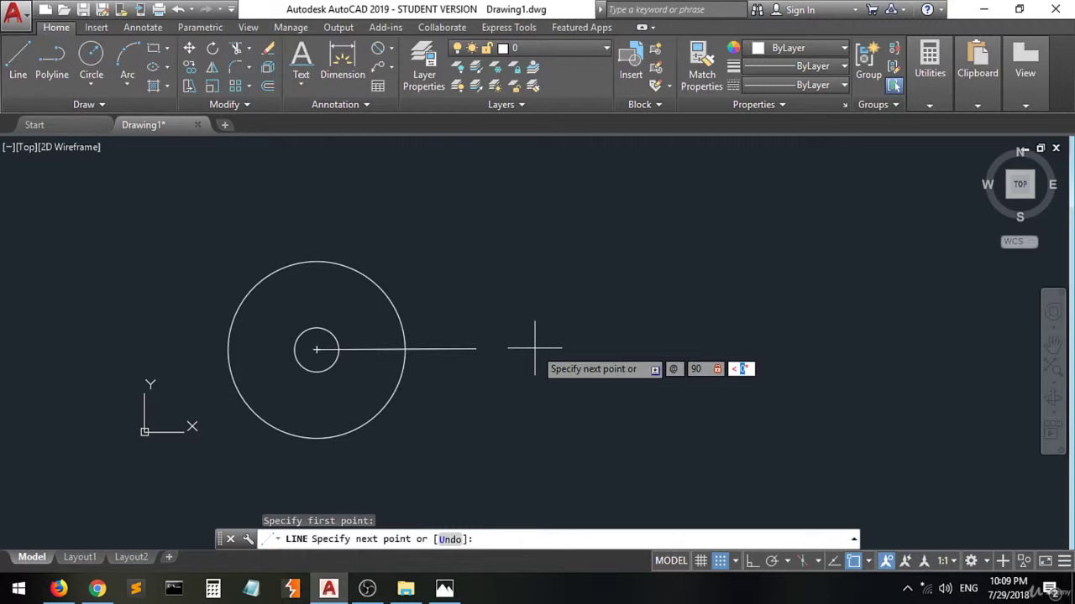
- Finish the horizontal construction line from the concentric circles' centre with length 90 at 0°
{"action": "type", "text": "0"}
{"action": "key", "text": "Return"}
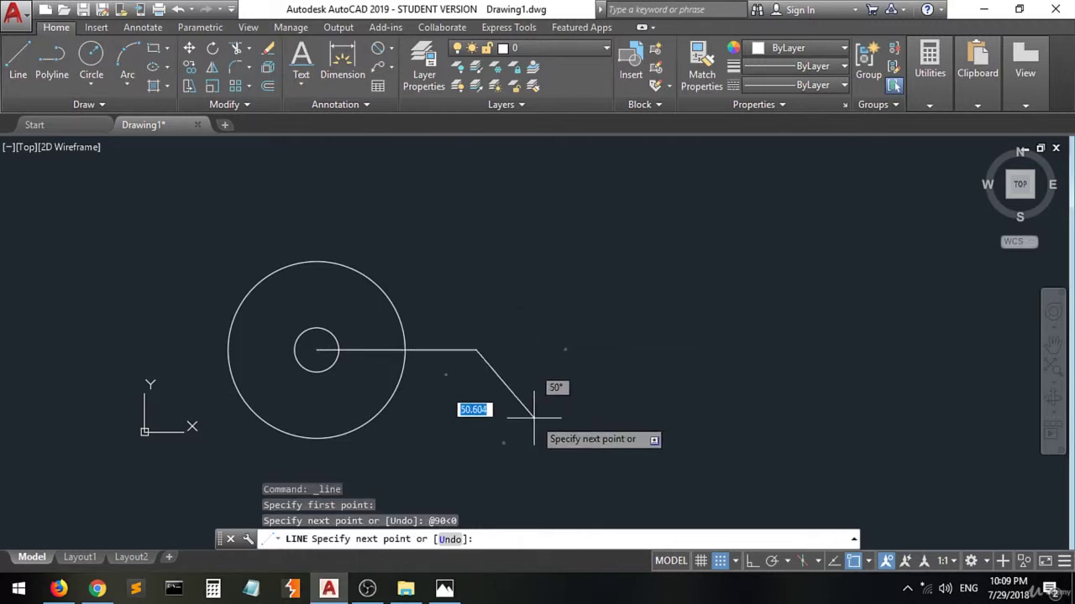
{"action": "key", "text": "Return"}
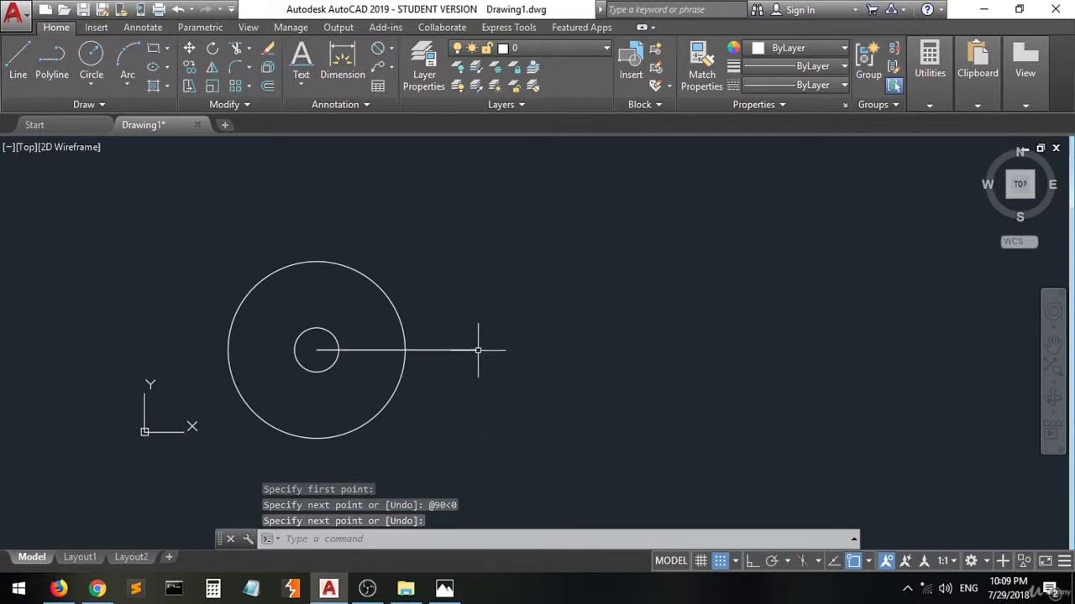
- Draw a 40 diameter circle centred on the free end of the 90-long line, checking the size in the reference image
{"action": "left_click", "coordinate": [90, 58]}
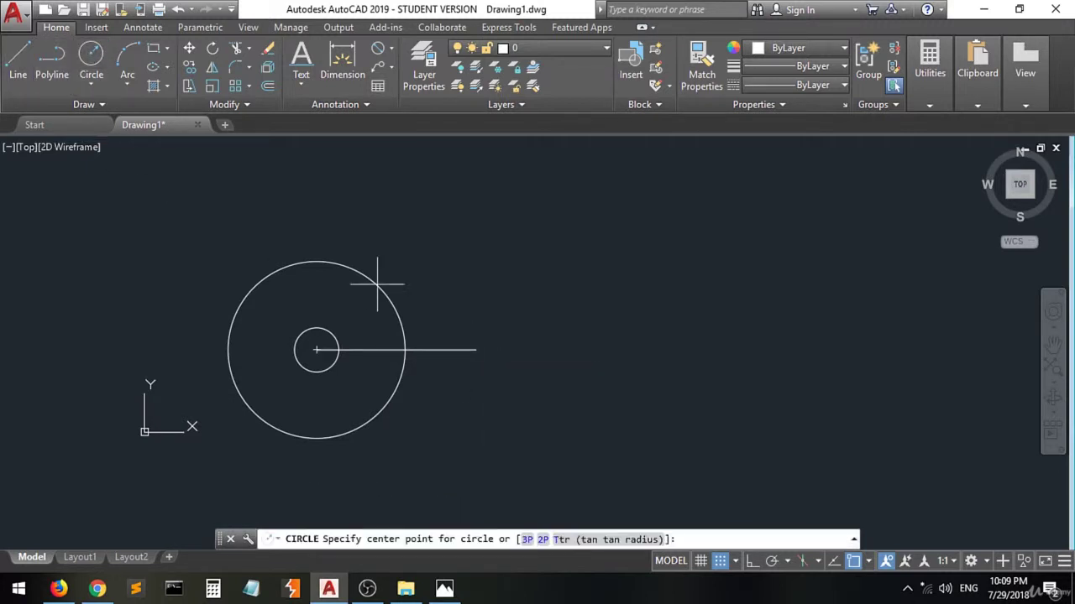
{"action": "left_click", "coordinate": [477, 350]}
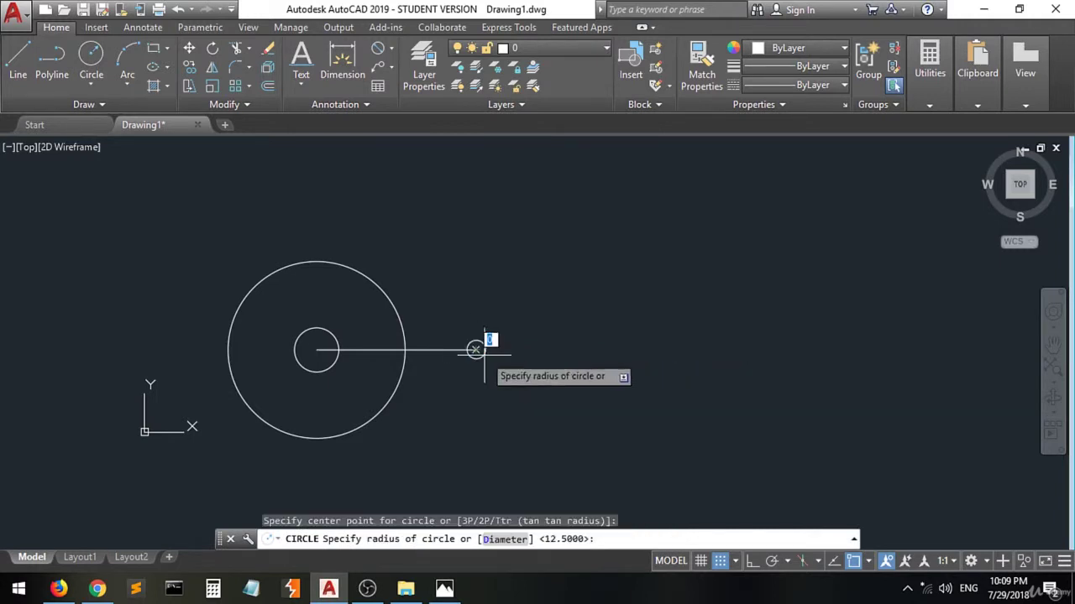
{"action": "left_click", "coordinate": [445, 588]}
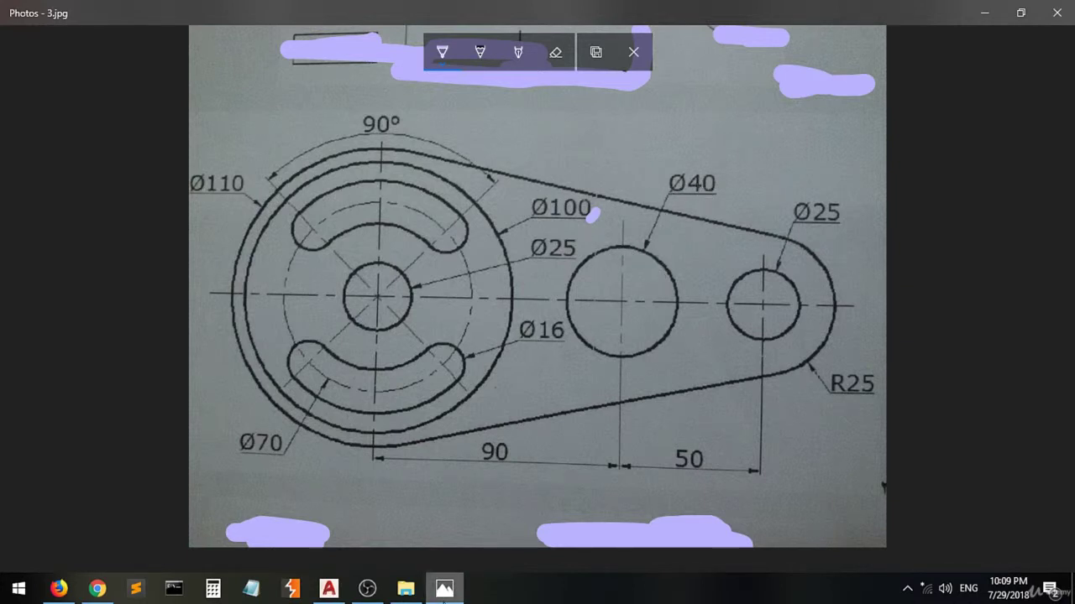
{"action": "left_click", "coordinate": [444, 587]}
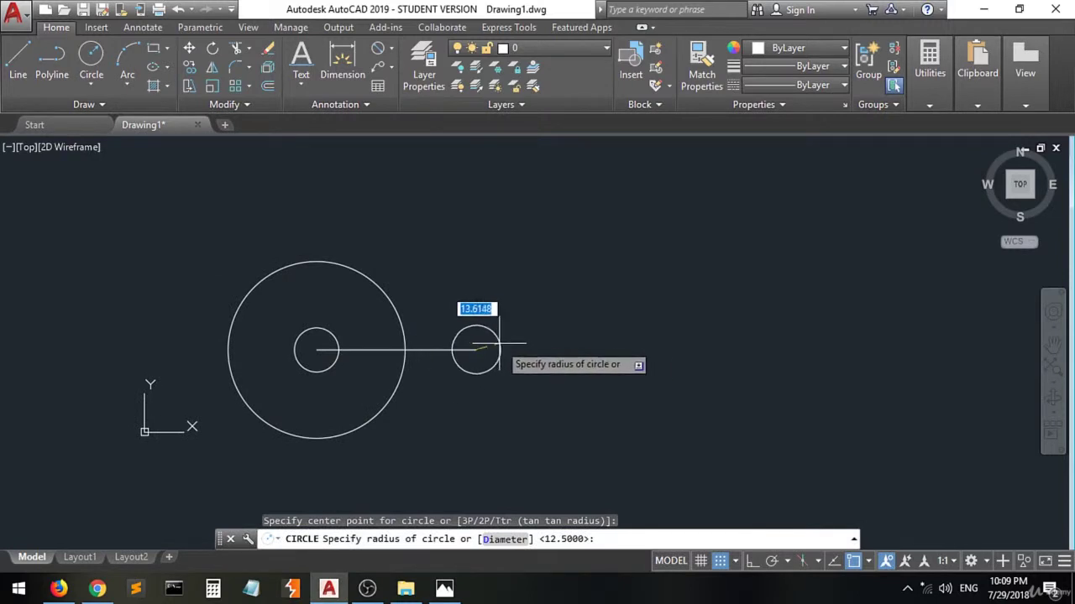
{"action": "type", "text": "d"}
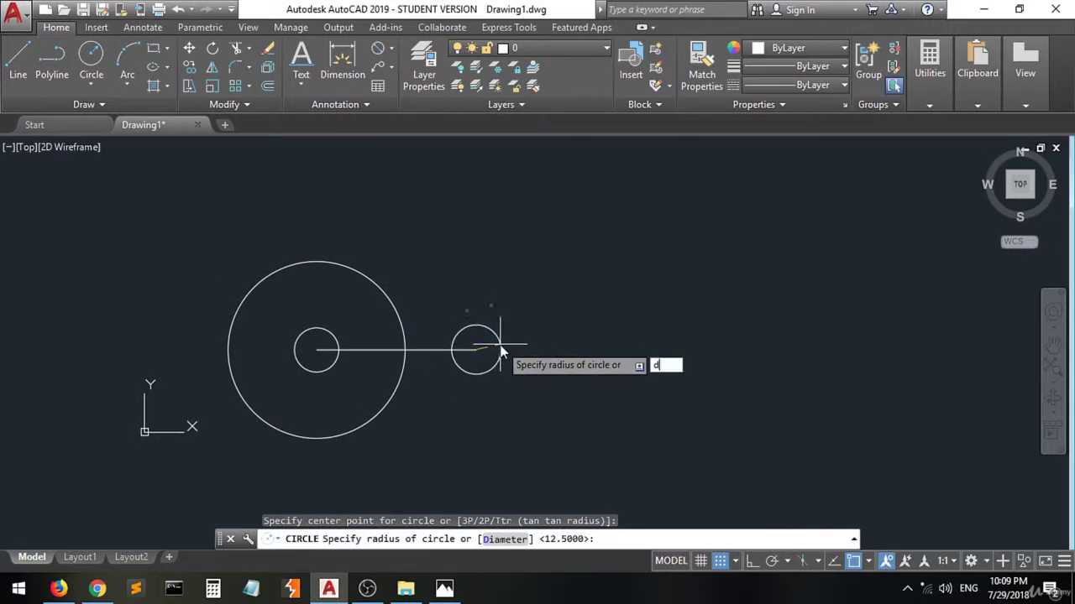
{"action": "key", "text": "Return"}
{"action": "type", "text": "40"}
{"action": "key", "text": "Return"}
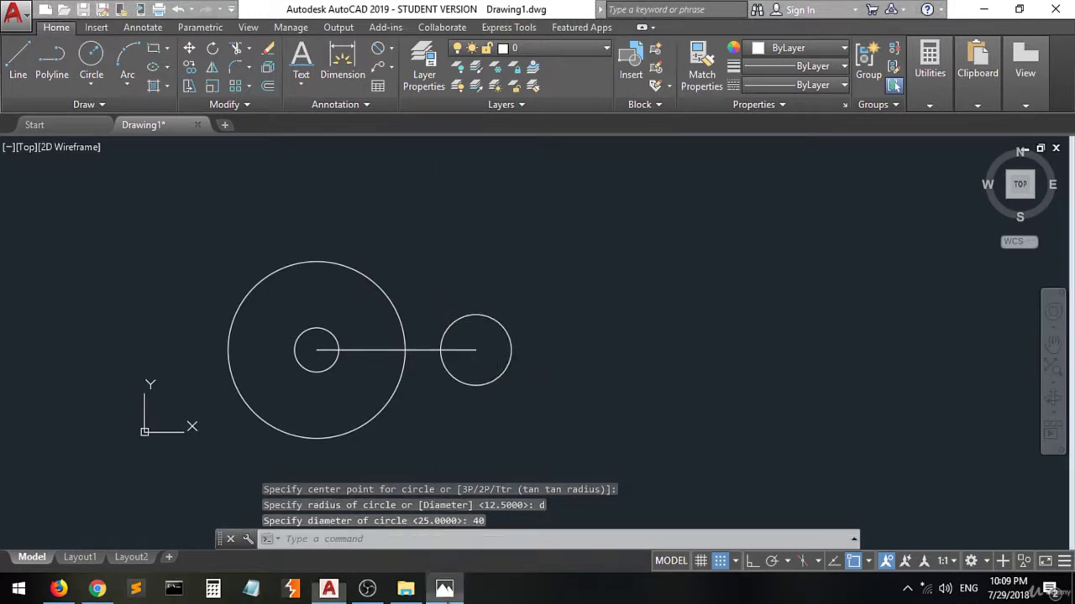
- Check the reference drawing's centre spacing and draw a construction line from the 40 diameter circle's centre, 50 long at 0°
{"action": "left_click", "coordinate": [445, 588]}
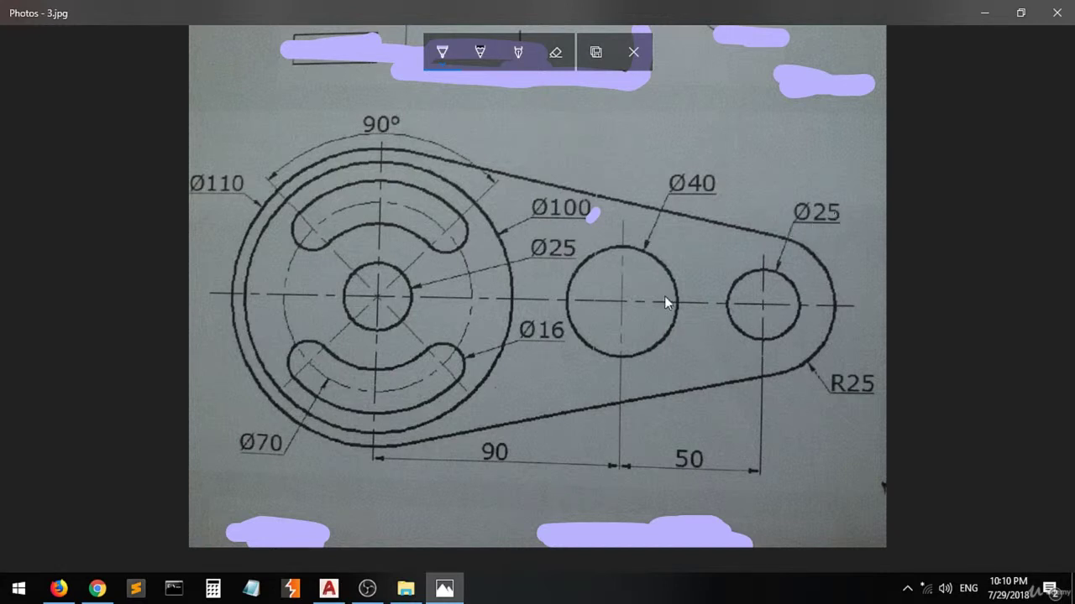
{"action": "left_click", "coordinate": [328, 587]}
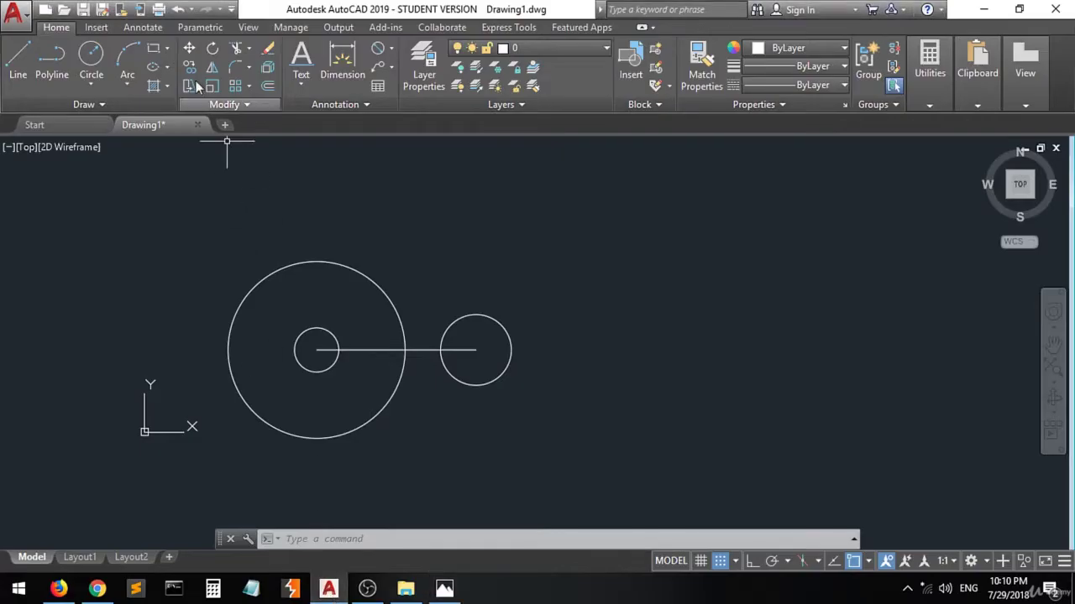
{"action": "left_click", "coordinate": [17, 57]}
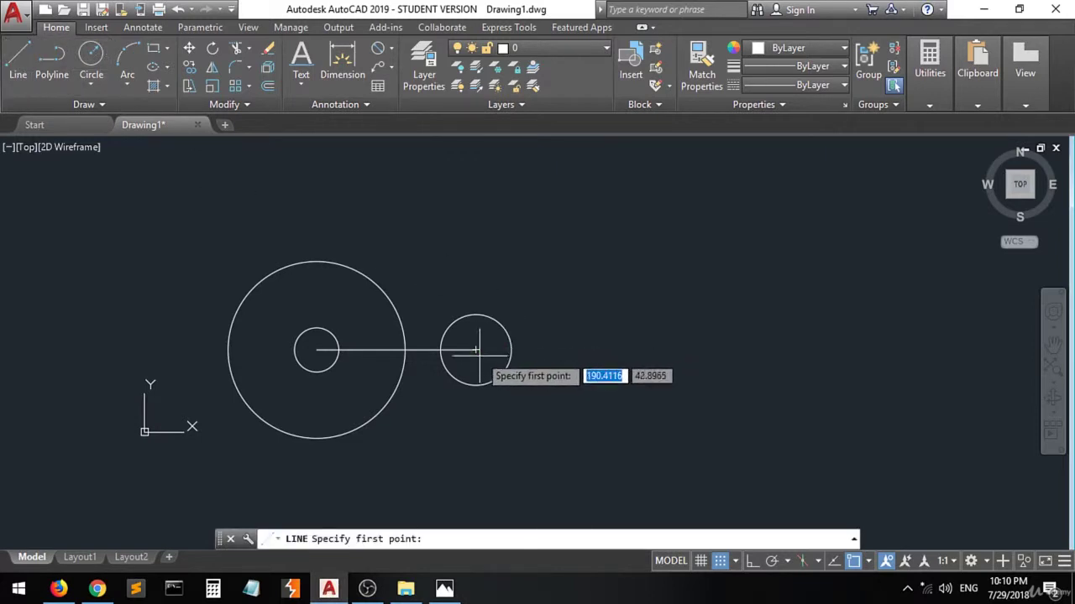
{"action": "left_click", "coordinate": [475, 350]}
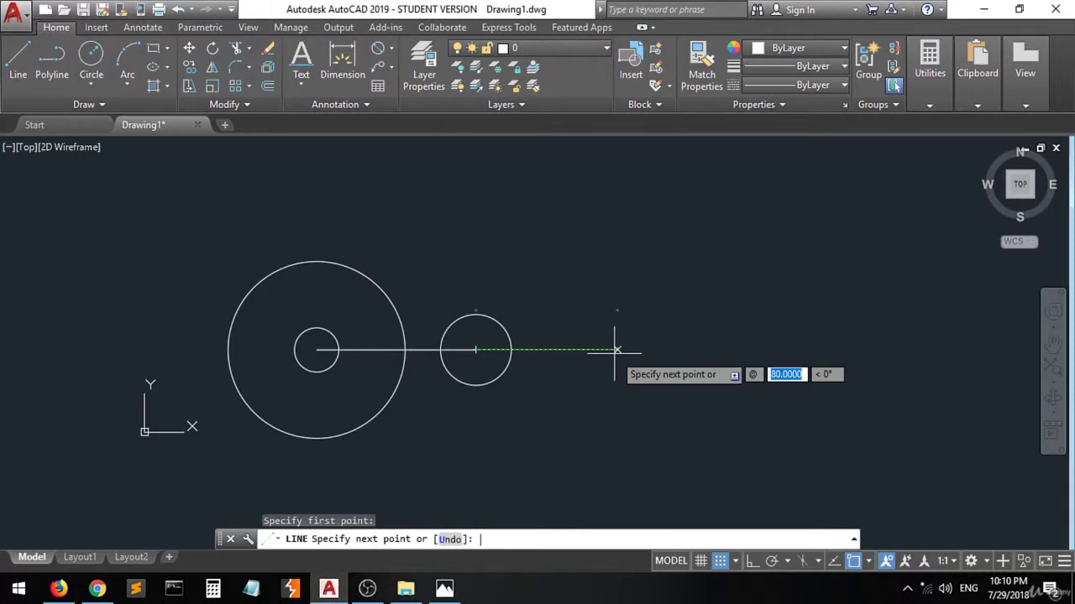
{"action": "left_click", "coordinate": [446, 591]}
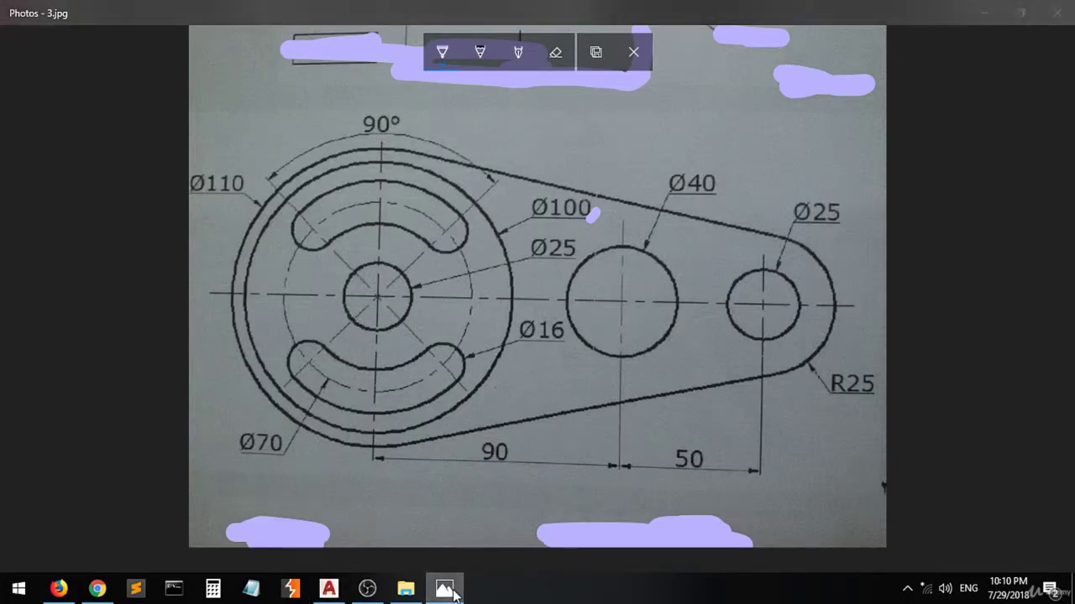
{"action": "left_click", "coordinate": [446, 590]}
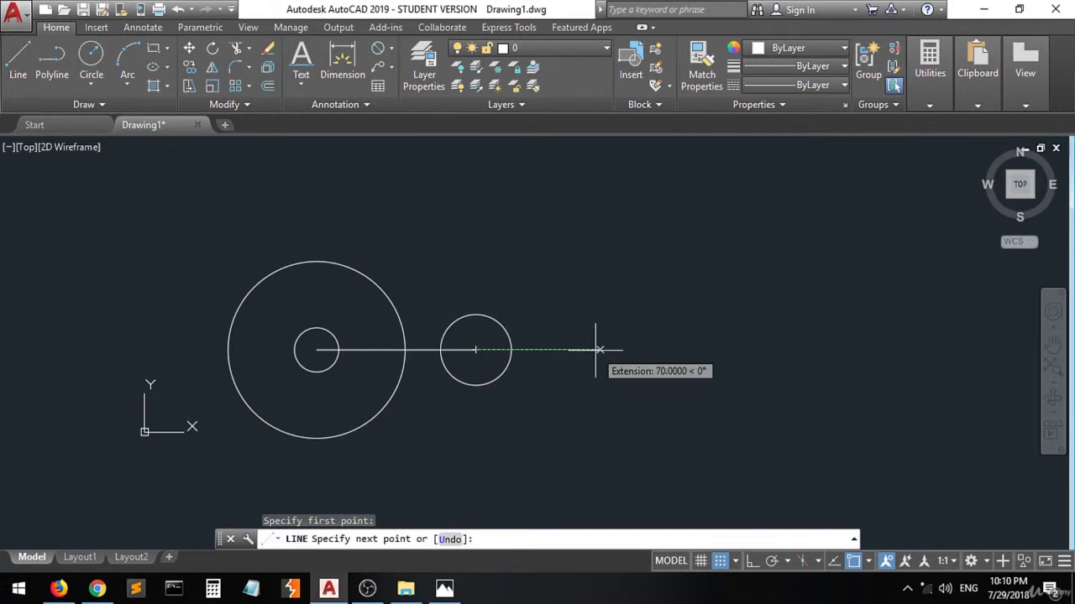
{"action": "type", "text": "50"}
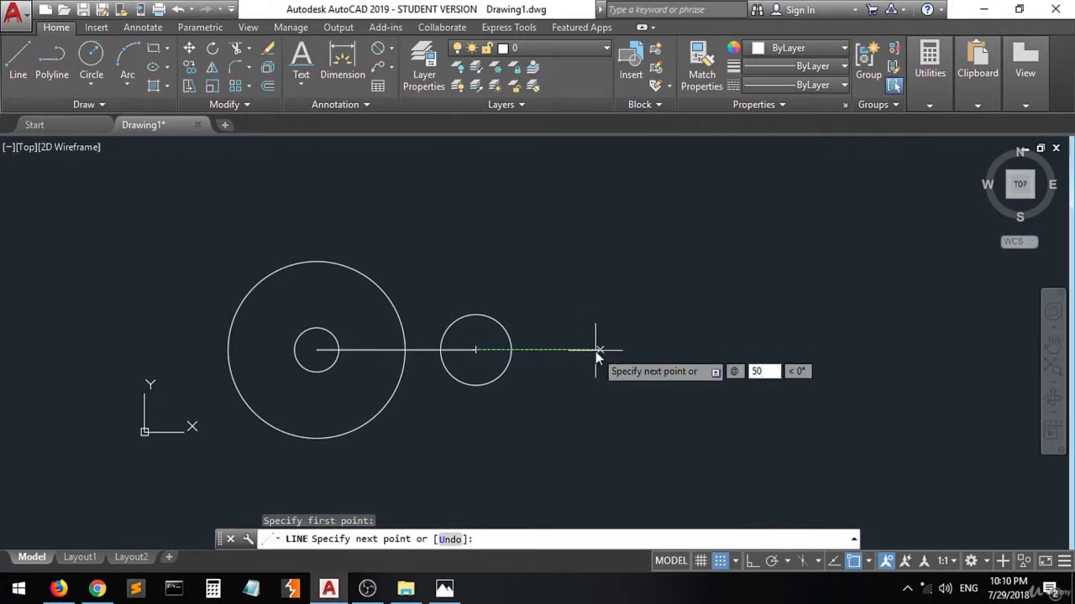
{"action": "key", "text": "Tab"}
{"action": "type", "text": "0"}
{"action": "key", "text": "Return"}
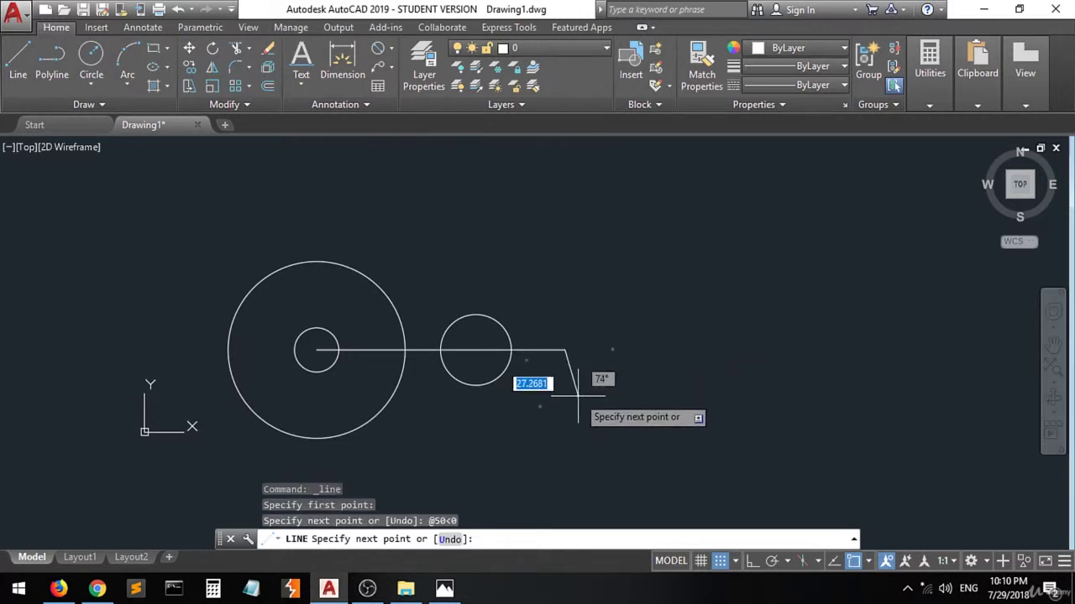
{"action": "key", "text": "Return"}
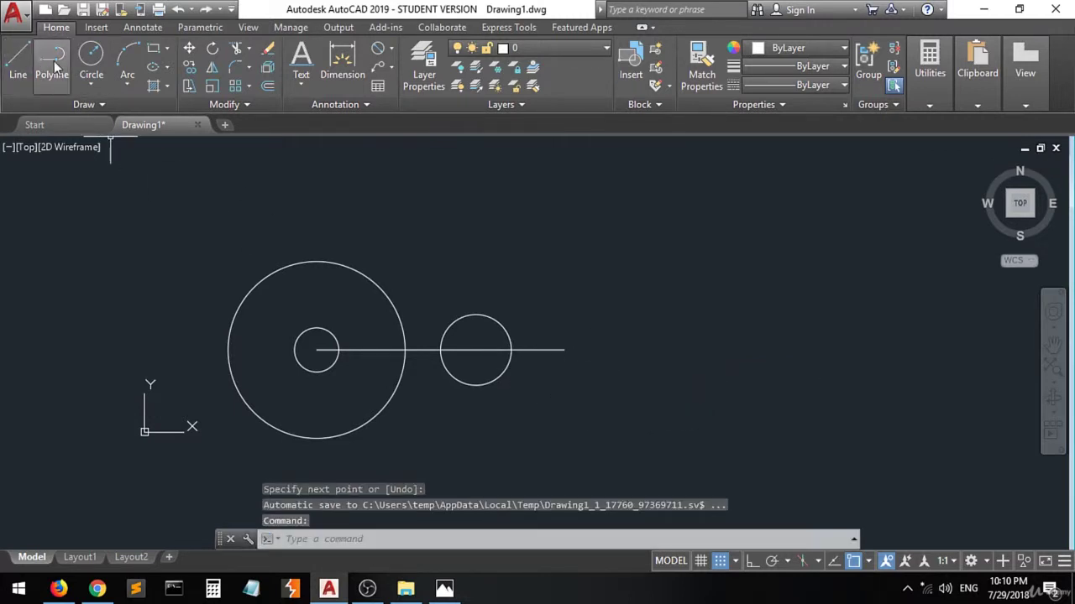
- Draw a 25 diameter circle centred on the free end of the 50-long line
{"action": "left_click", "coordinate": [90, 57]}
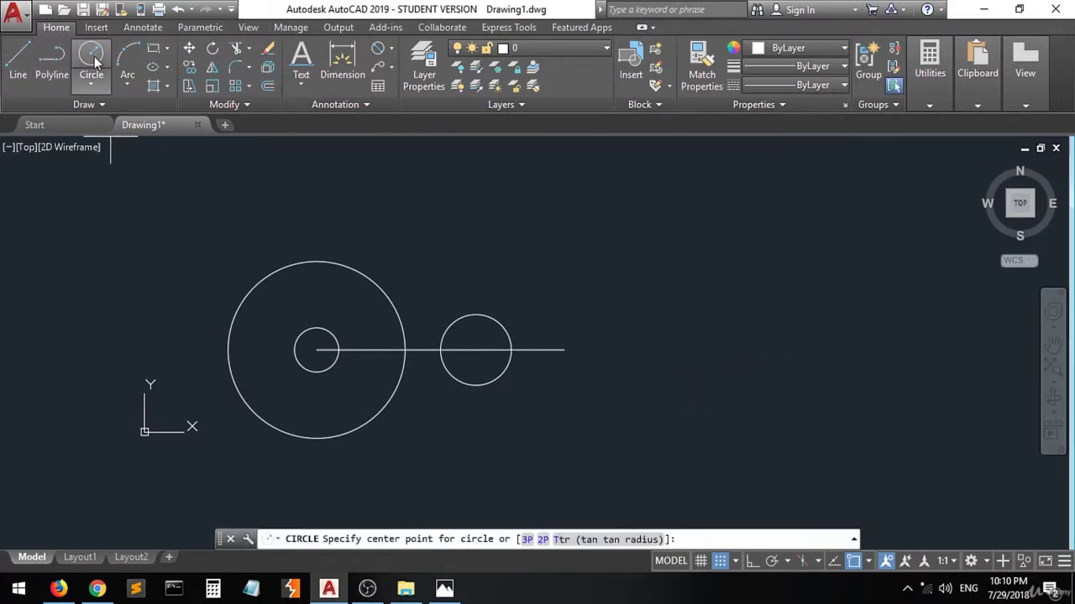
{"action": "left_click", "coordinate": [565, 350]}
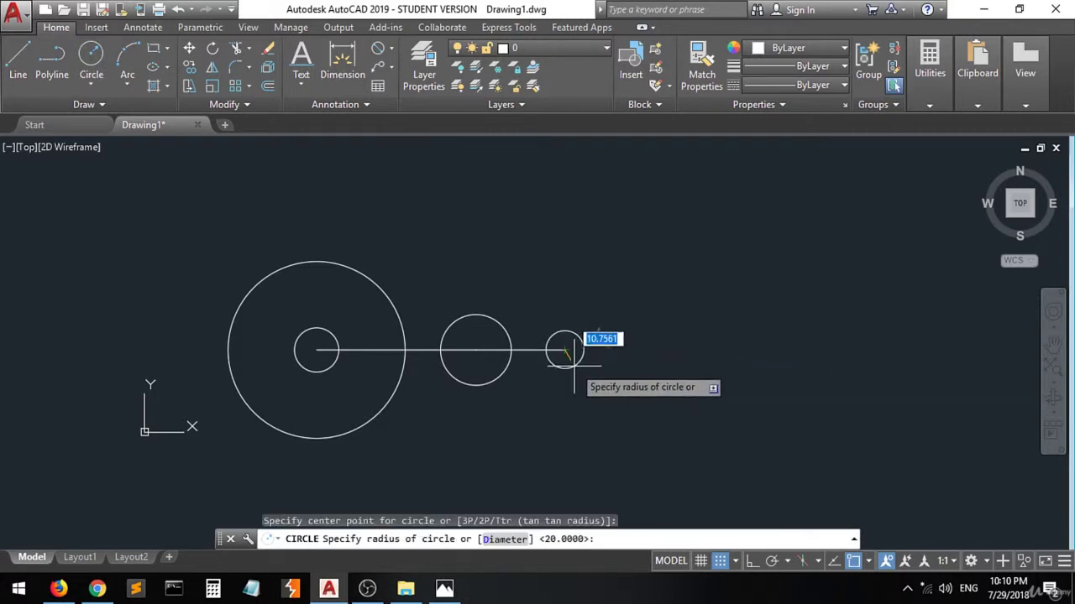
{"action": "type", "text": "d"}
{"action": "key", "text": "Return"}
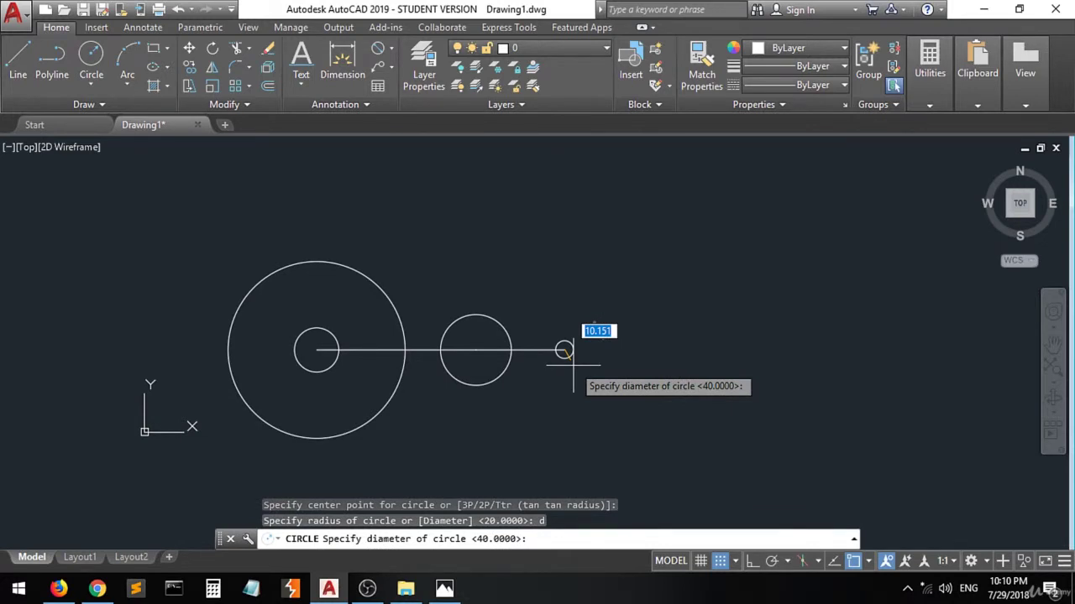
{"action": "type", "text": "25"}
{"action": "key", "text": "Return"}
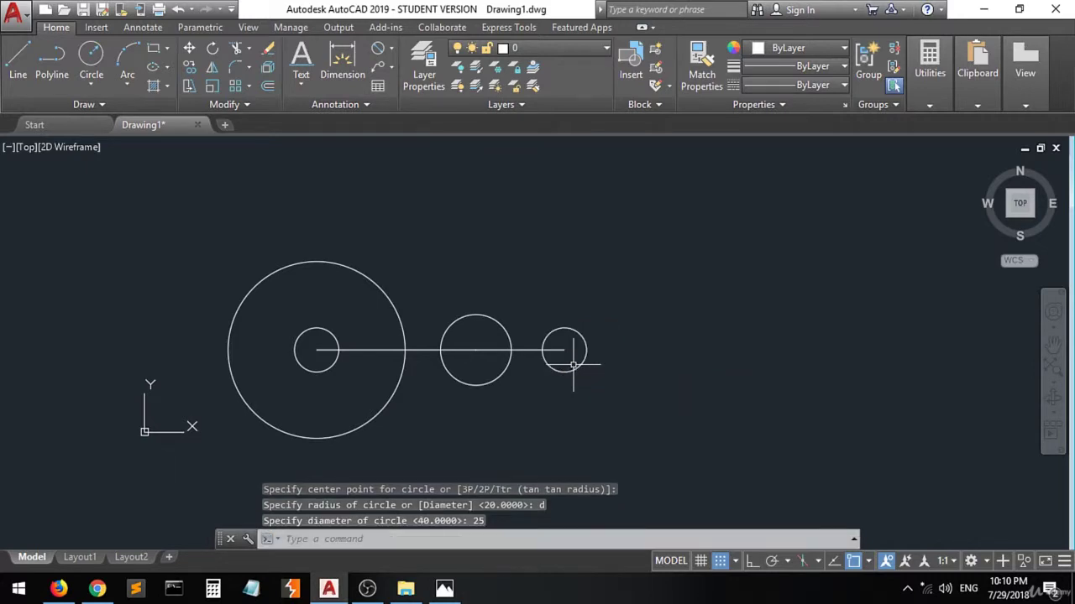
- Switch to the reference image in Photos and pen in the missing inner half of the R25 end arc
{"action": "left_click", "coordinate": [445, 588]}
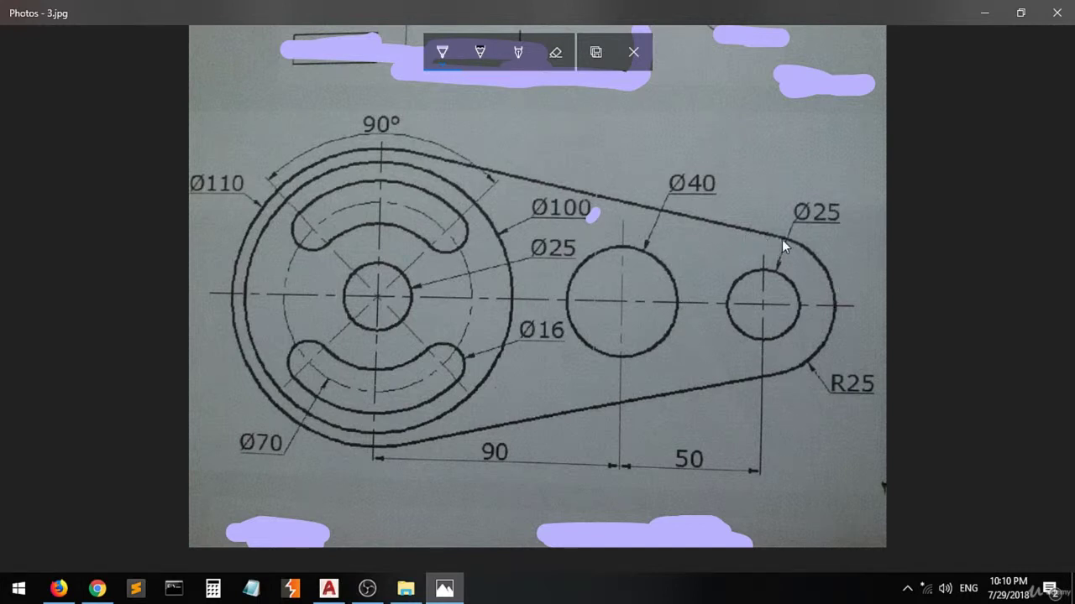
{"action": "left_click_drag", "start_coordinate": [782, 239], "coordinate": [759, 236]}
{"action": "mouse_move", "coordinate": [690, 309]}
{"action": "left_mouse_down"}
{"action": "mouse_move", "coordinate": [724, 372]}
{"action": "mouse_move", "coordinate": [773, 375]}
{"action": "left_mouse_up"}
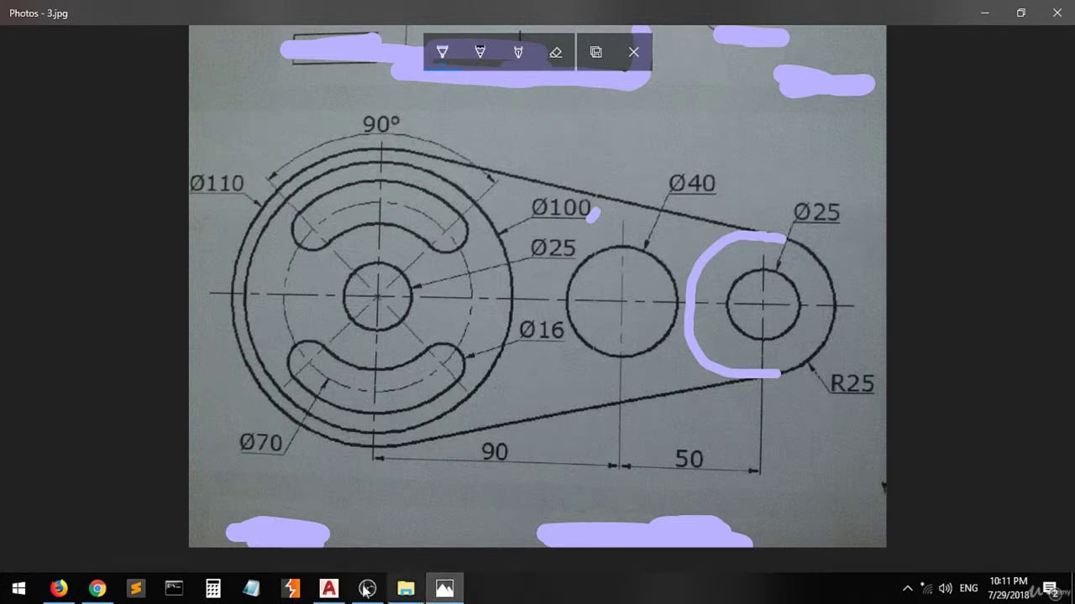
- Switch back to AutoCAD and erase the two horizontal construction lines joining the circle centres
{"action": "left_click", "coordinate": [330, 589]}
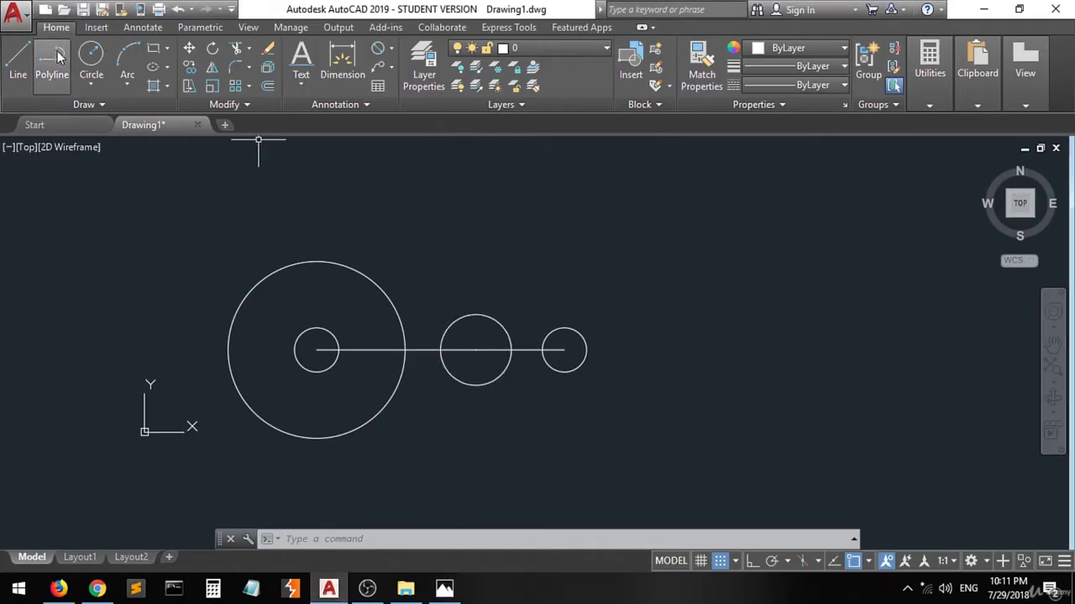
{"action": "left_click", "coordinate": [90, 57]}
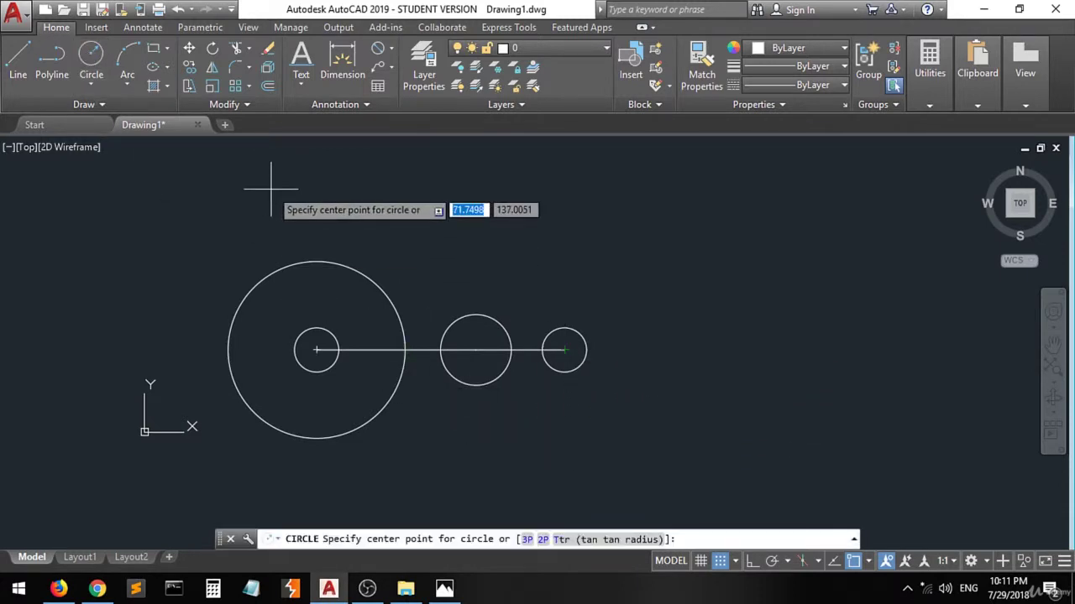
{"action": "key", "text": "Escape"}
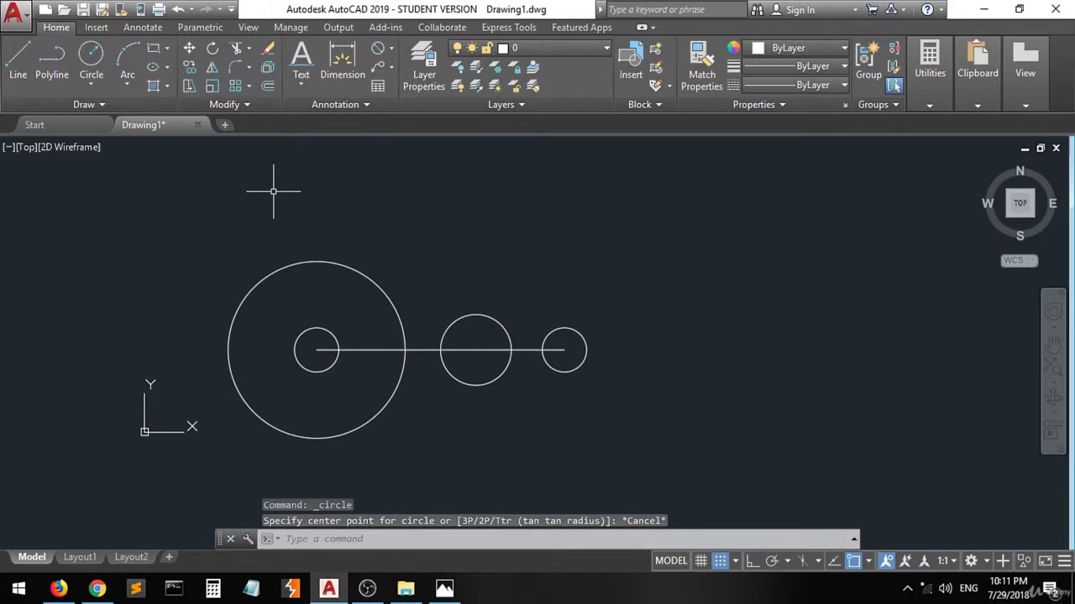
{"action": "left_click", "coordinate": [425, 350]}
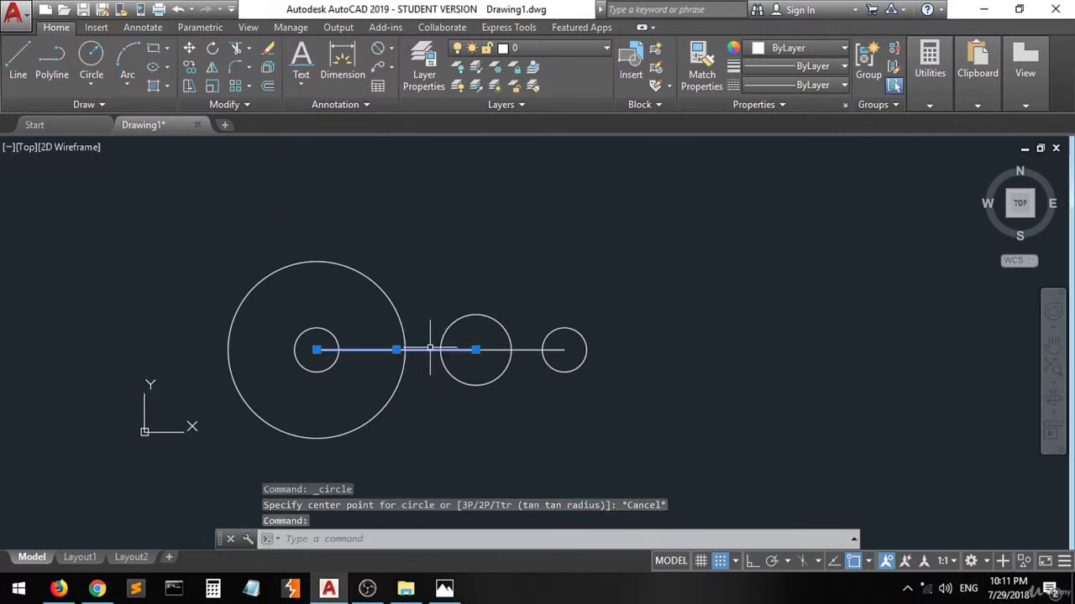
{"action": "left_click", "coordinate": [528, 350]}
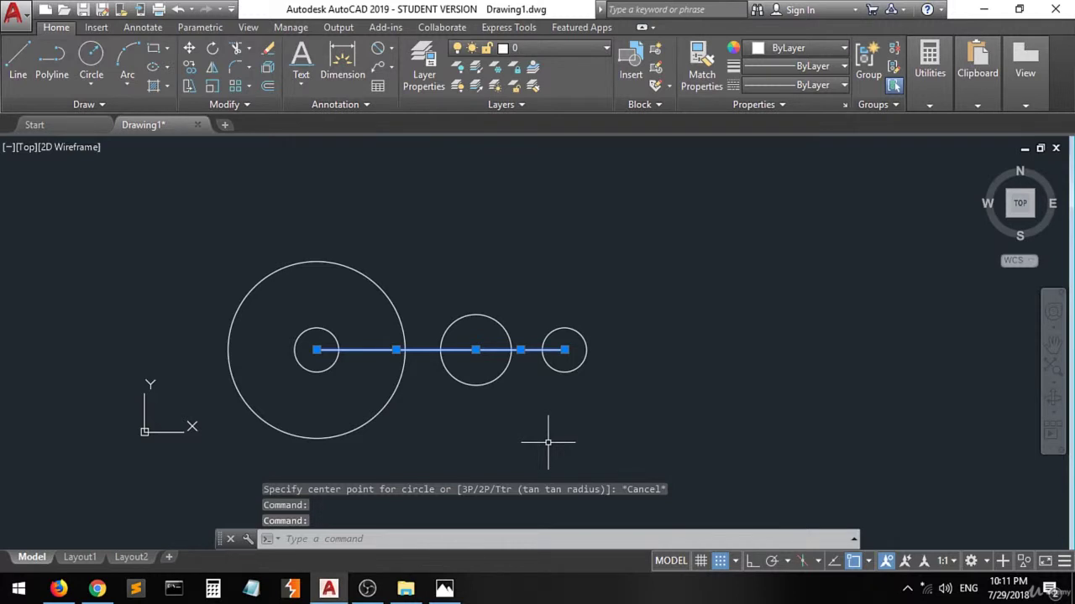
{"action": "key", "text": "Delete"}
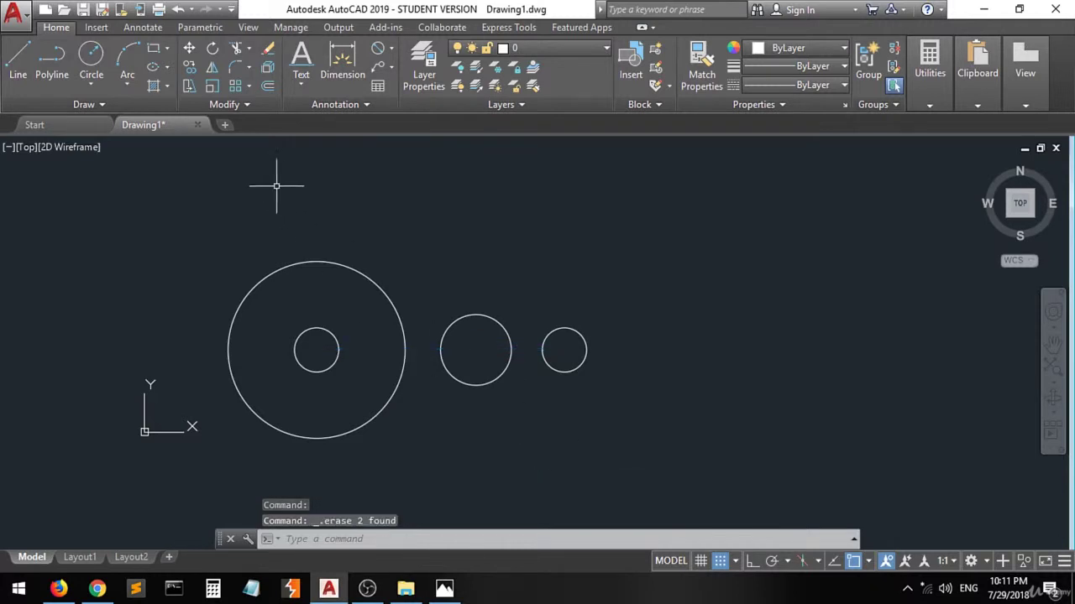
- Draw a circle of radius 25 concentric with the 25 diameter circle at the part's far end
{"action": "left_click", "coordinate": [99, 61]}
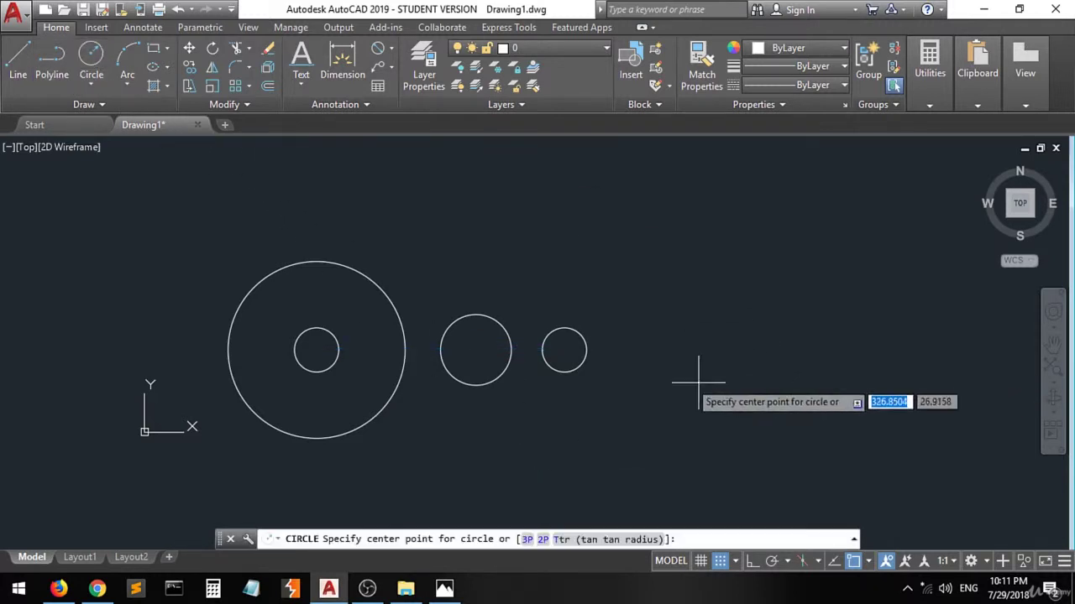
{"action": "left_click", "coordinate": [565, 350]}
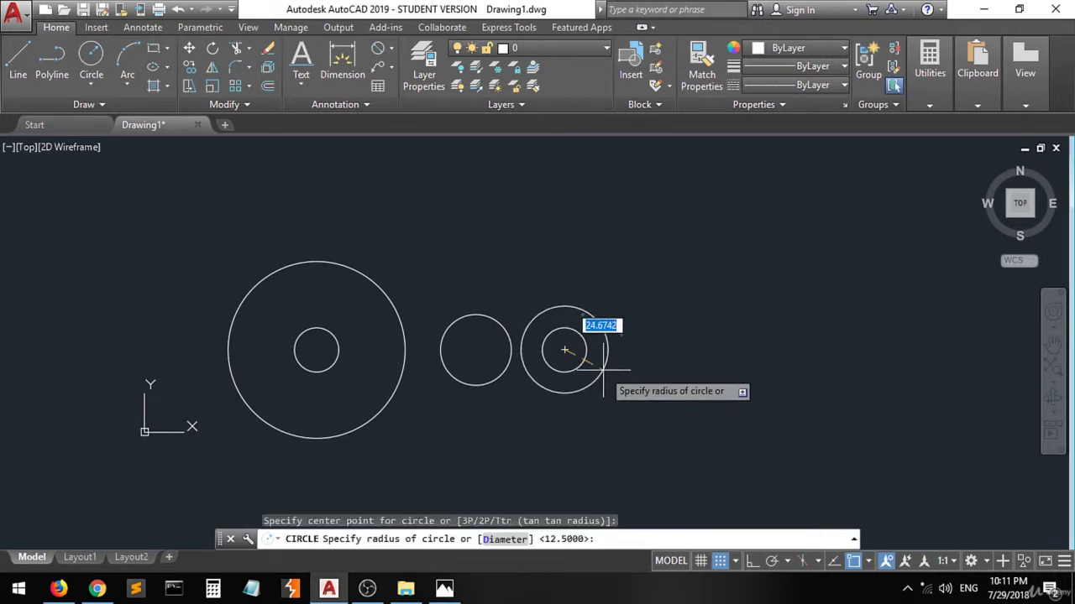
{"action": "type", "text": "r"}
{"action": "key", "text": "Return"}
{"action": "key", "text": "BackSpace"}
{"action": "type", "text": "25"}
{"action": "key", "text": "Return"}
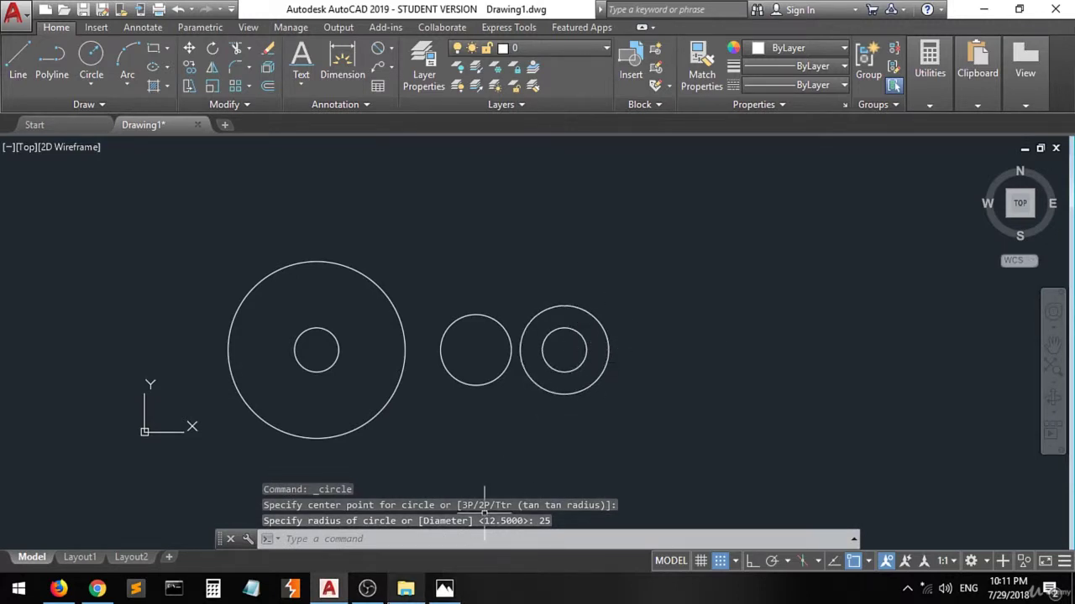
- Switch to the reference image in Photos, pen in the missing part of the Ø110 outer arc and mark its diameter leader
{"action": "left_click", "coordinate": [444, 589]}
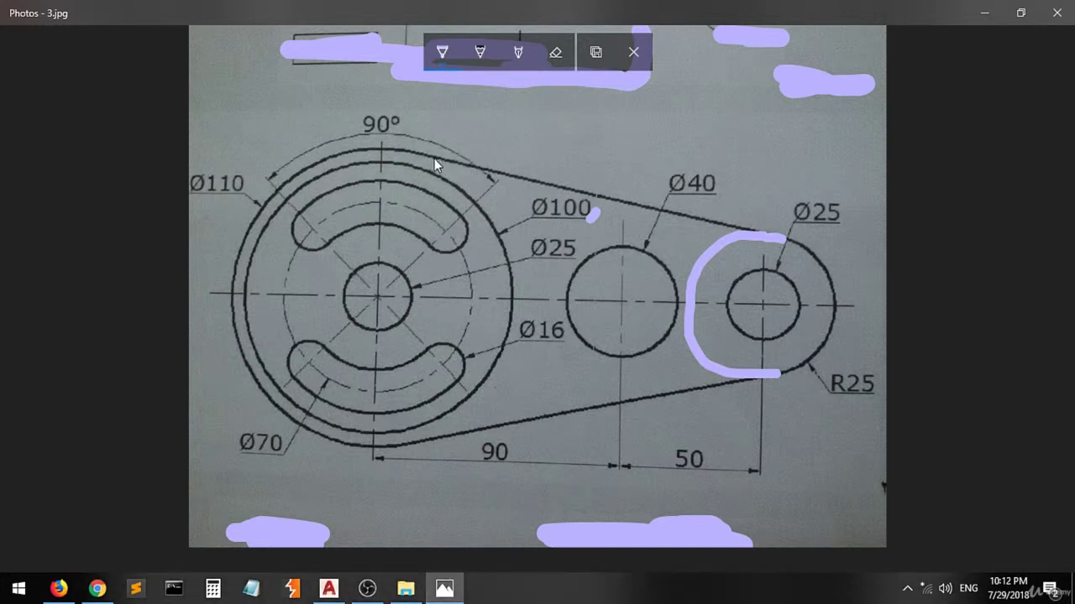
{"action": "left_click_drag", "start_coordinate": [432, 158], "coordinate": [451, 161]}
{"action": "mouse_move", "coordinate": [513, 223]}
{"action": "left_mouse_down"}
{"action": "mouse_move", "coordinate": [534, 277]}
{"action": "mouse_move", "coordinate": [532, 348]}
{"action": "mouse_move", "coordinate": [500, 407]}
{"action": "mouse_move", "coordinate": [459, 434]}
{"action": "left_mouse_up"}
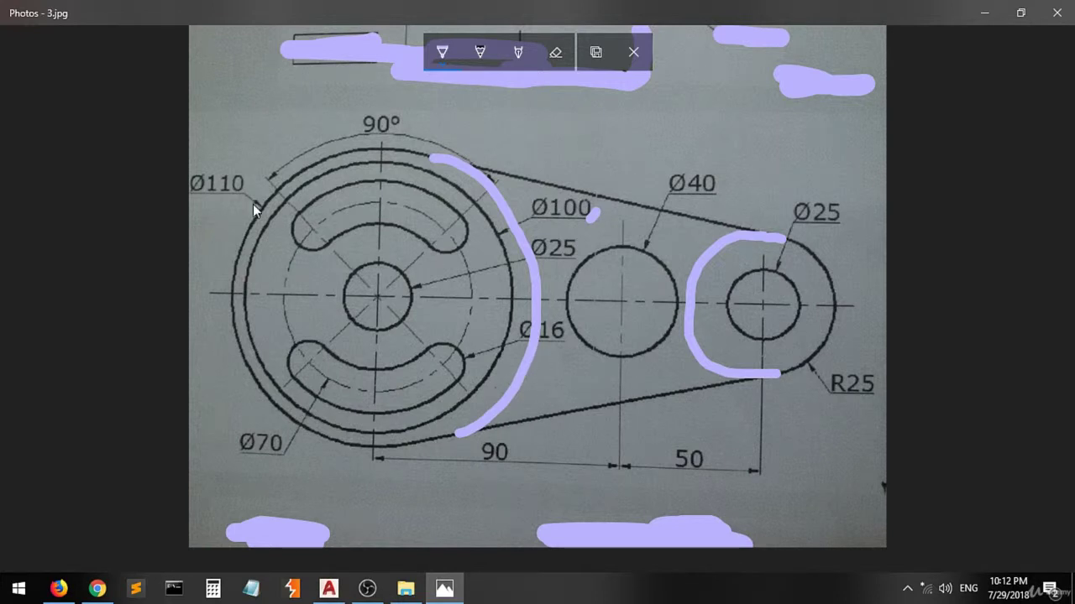
{"action": "left_click_drag", "start_coordinate": [260, 213], "coordinate": [248, 211]}
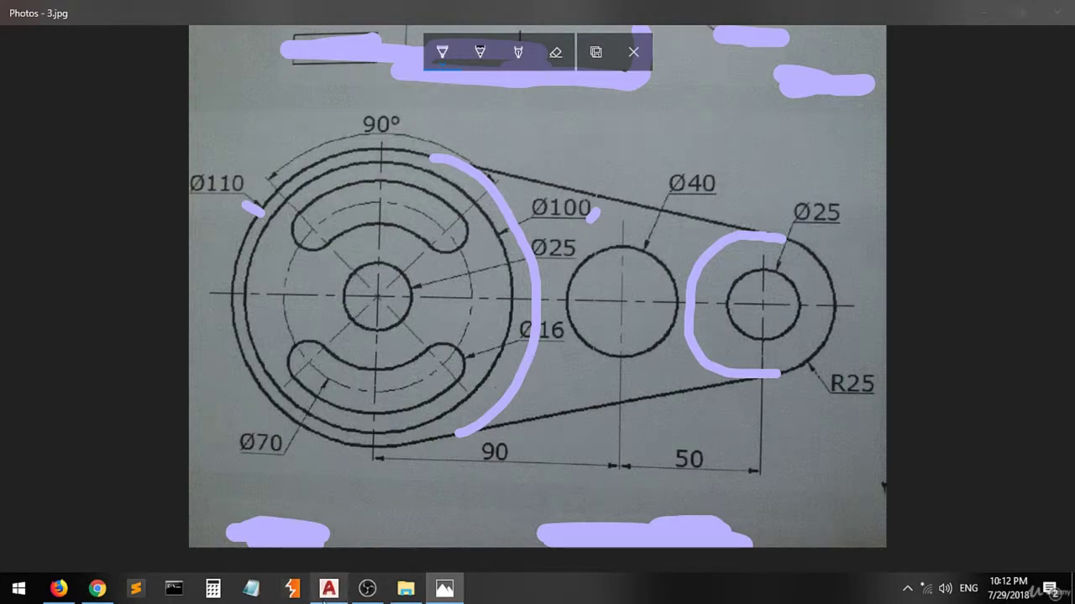
- Switch back to AutoCAD and draw a circle of diameter 110 concentric with the large circle
{"action": "left_click", "coordinate": [329, 588]}
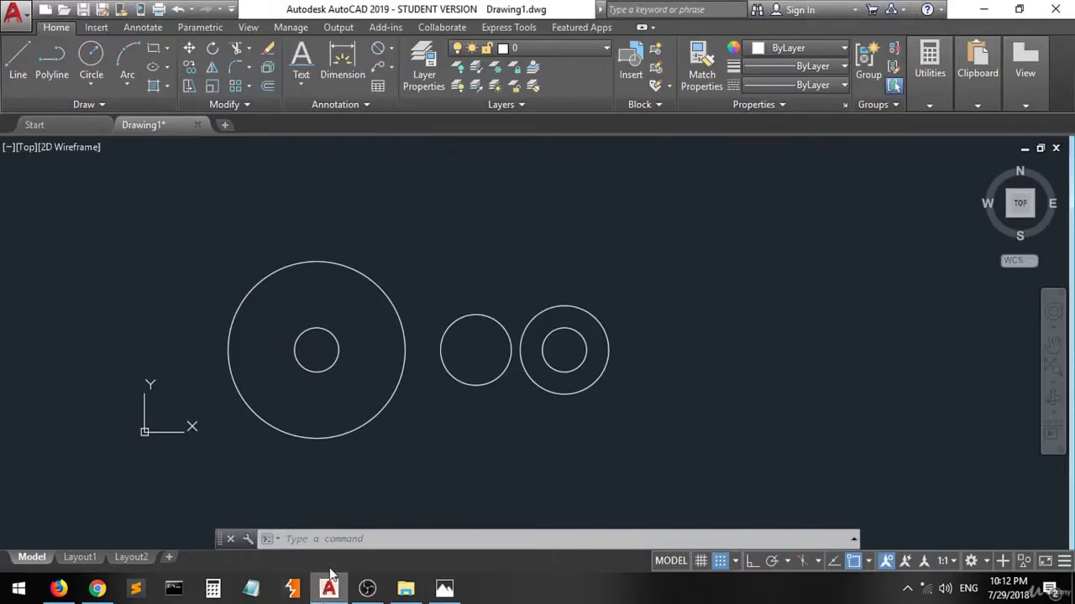
{"action": "left_click", "coordinate": [90, 59]}
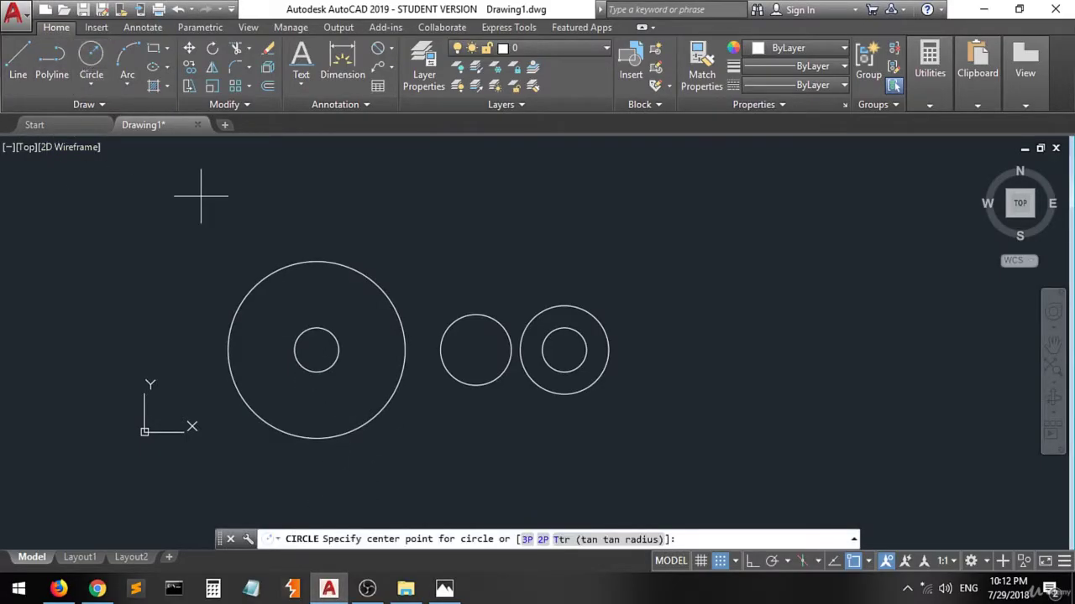
{"action": "left_click", "coordinate": [317, 350]}
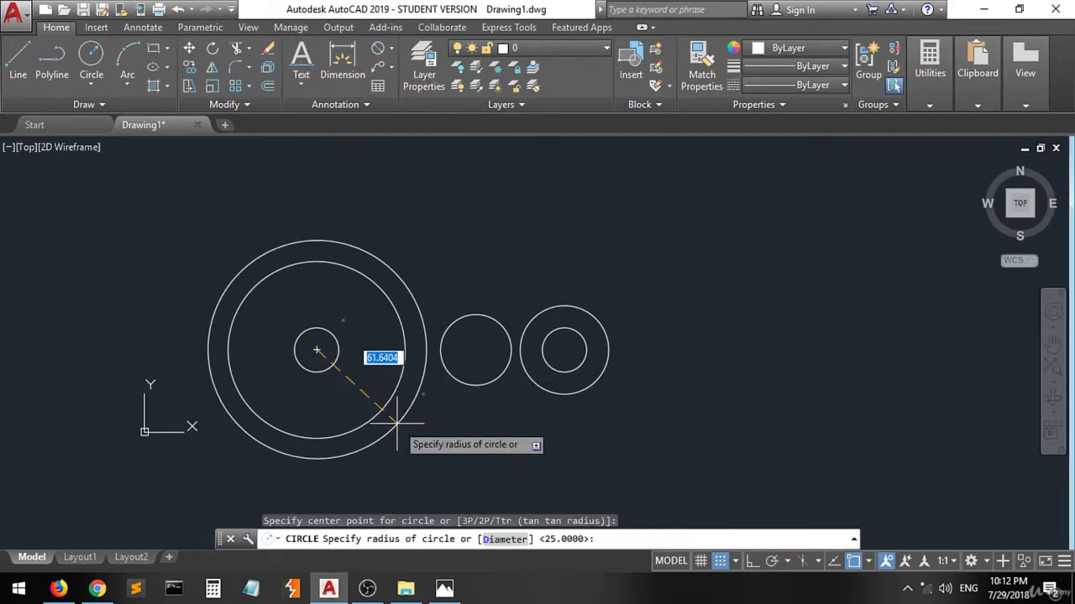
{"action": "type", "text": "d"}
{"action": "key", "text": "Return"}
{"action": "type", "text": "110"}
{"action": "key", "text": "Return"}
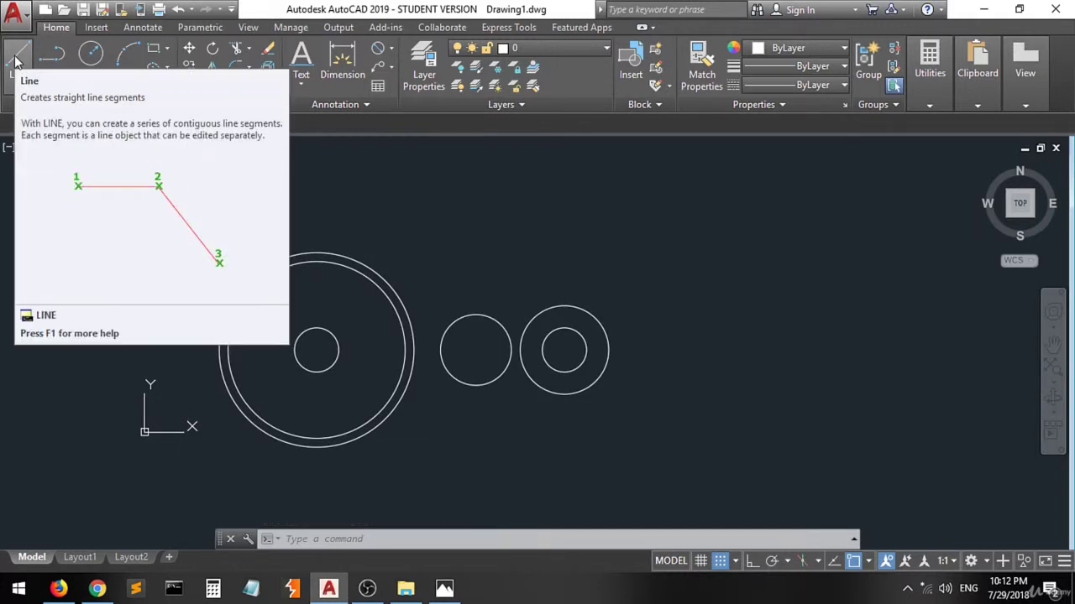
{"action": "left_click", "coordinate": [17, 58]}
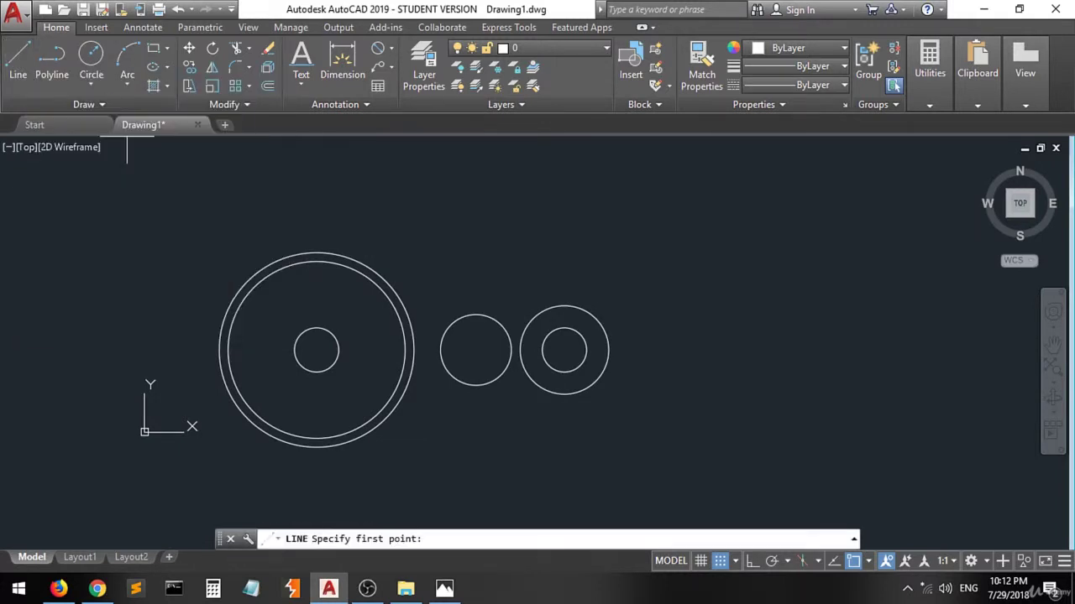
{"action": "left_click", "coordinate": [316, 251]}
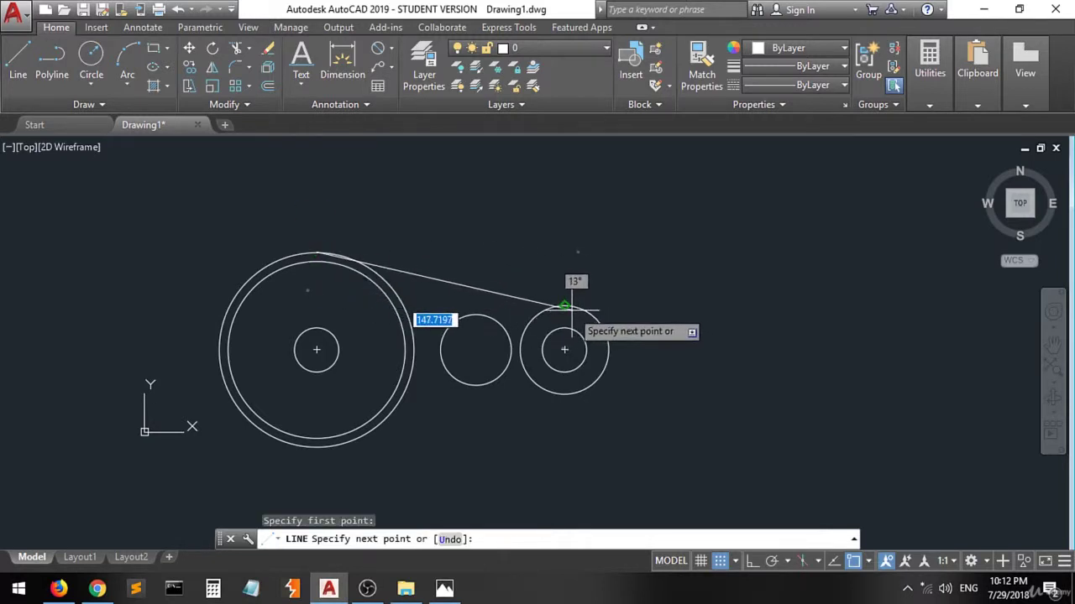
{"action": "key", "text": "Escape"}
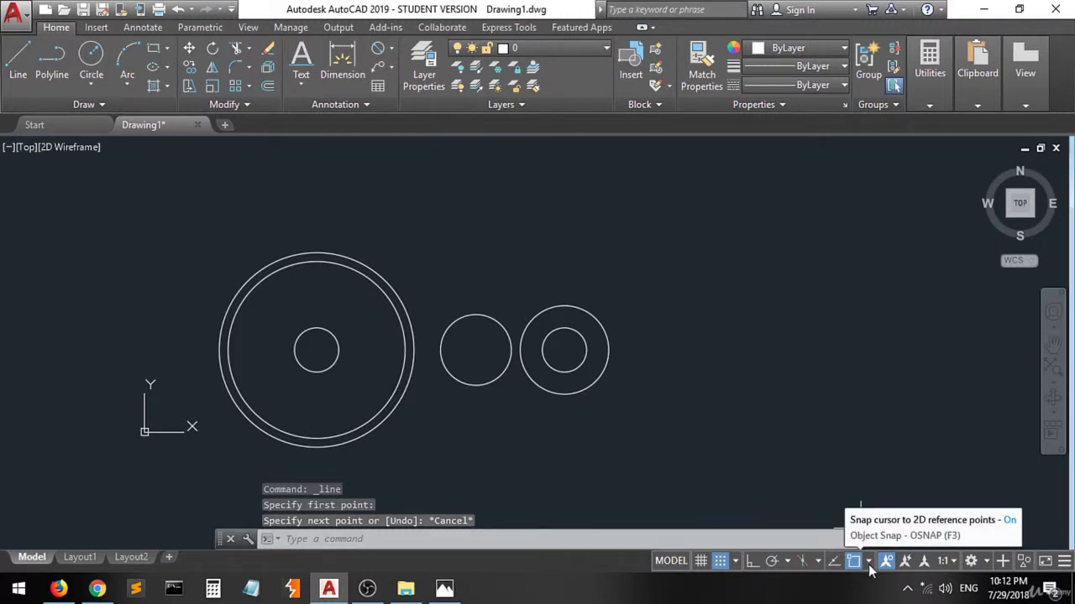
- Enable the Tangent object snap and turn off the Quadrant and Center snaps for drawing lines
{"action": "left_click", "coordinate": [868, 562]}
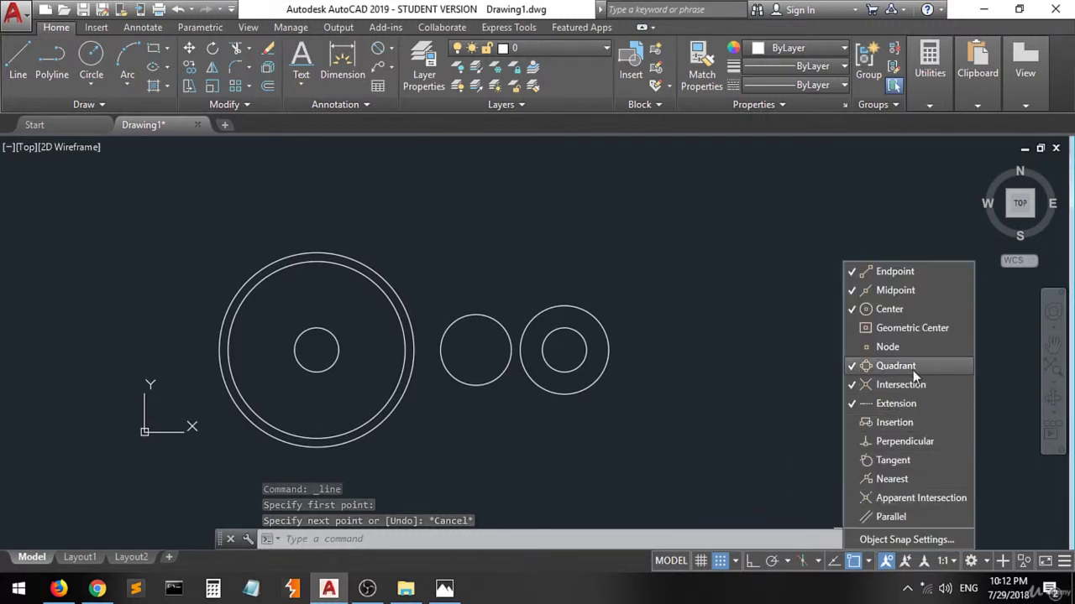
{"action": "left_click", "coordinate": [913, 462]}
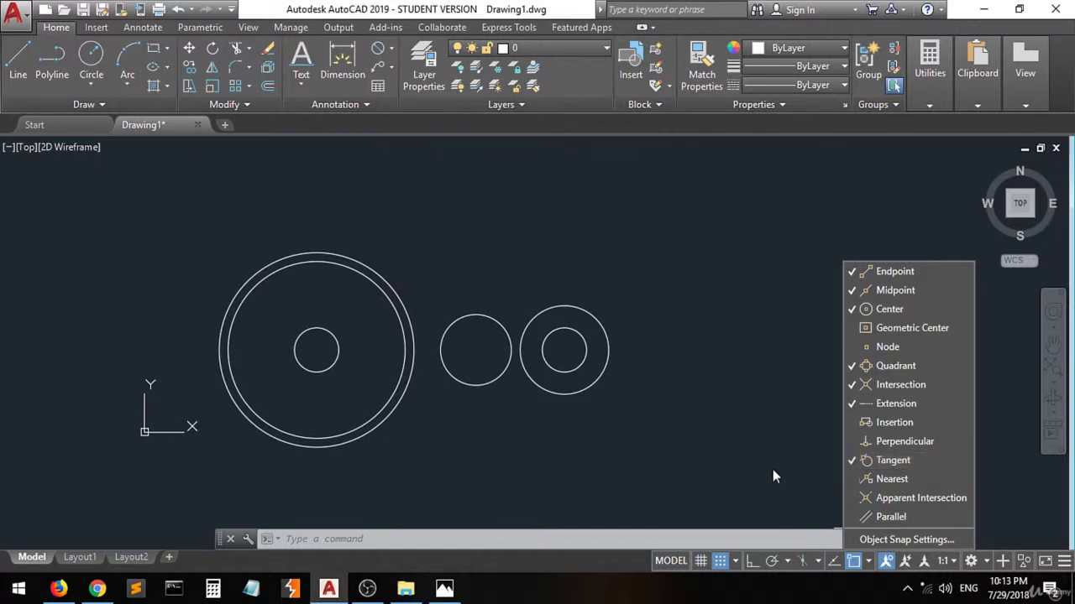
{"action": "left_click", "coordinate": [17, 63]}
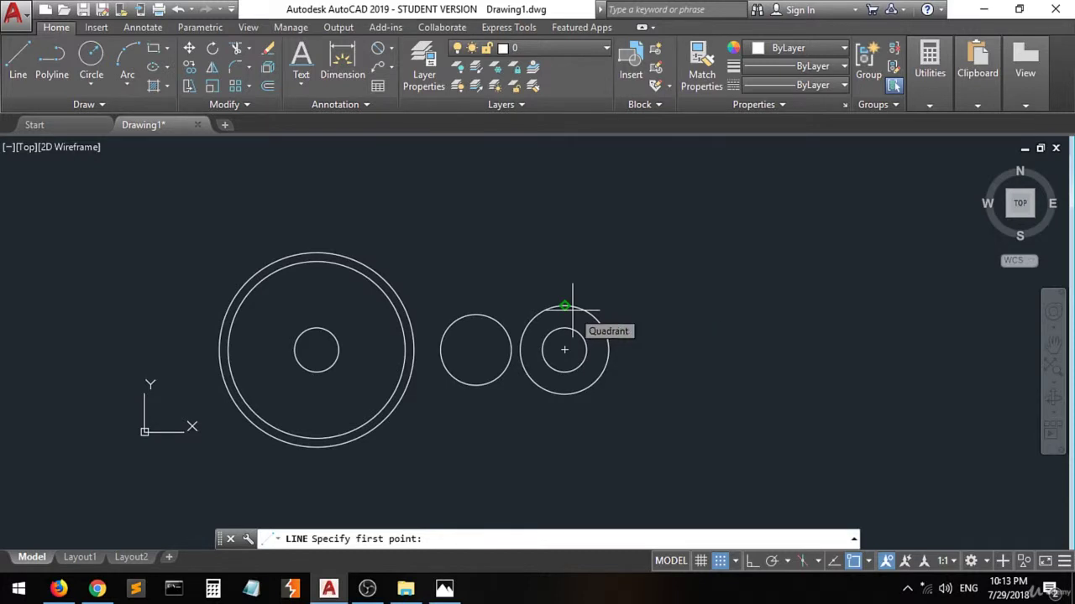
{"action": "left_click", "coordinate": [870, 564]}
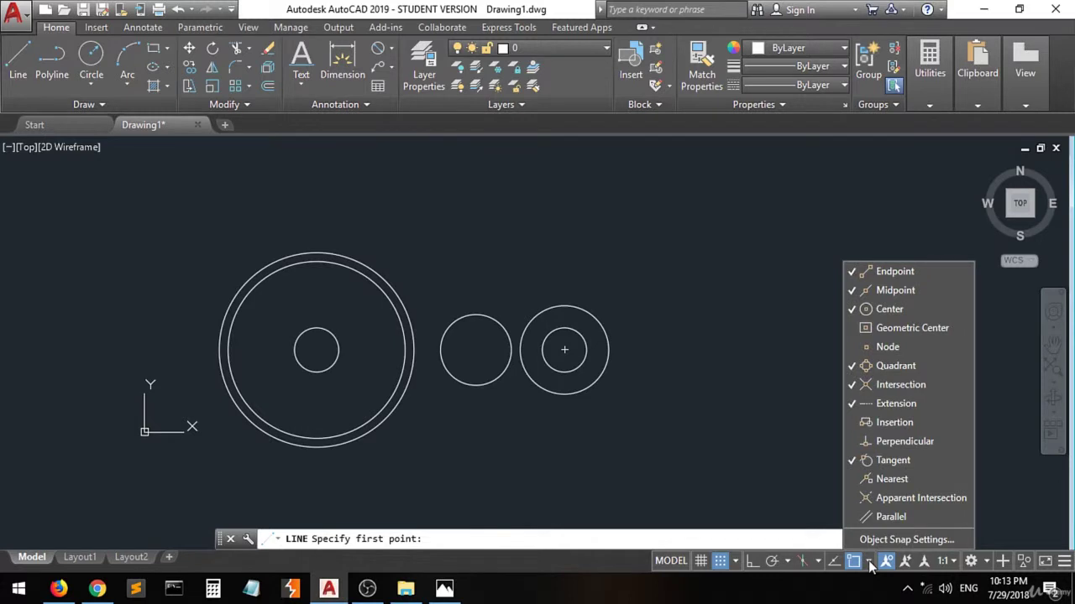
{"action": "left_click", "coordinate": [895, 366]}
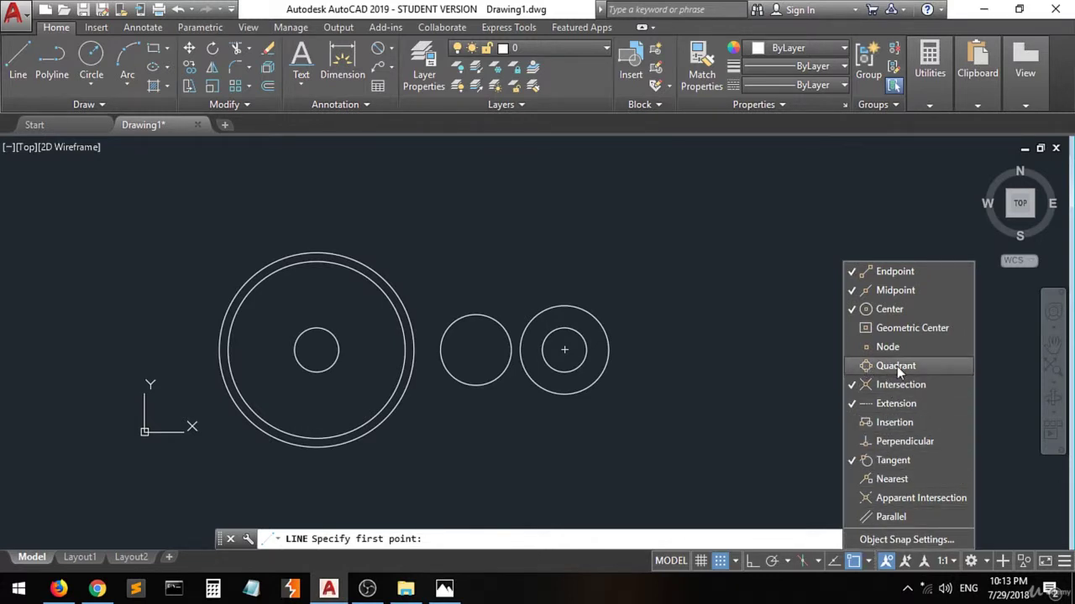
{"action": "left_click", "coordinate": [762, 386]}
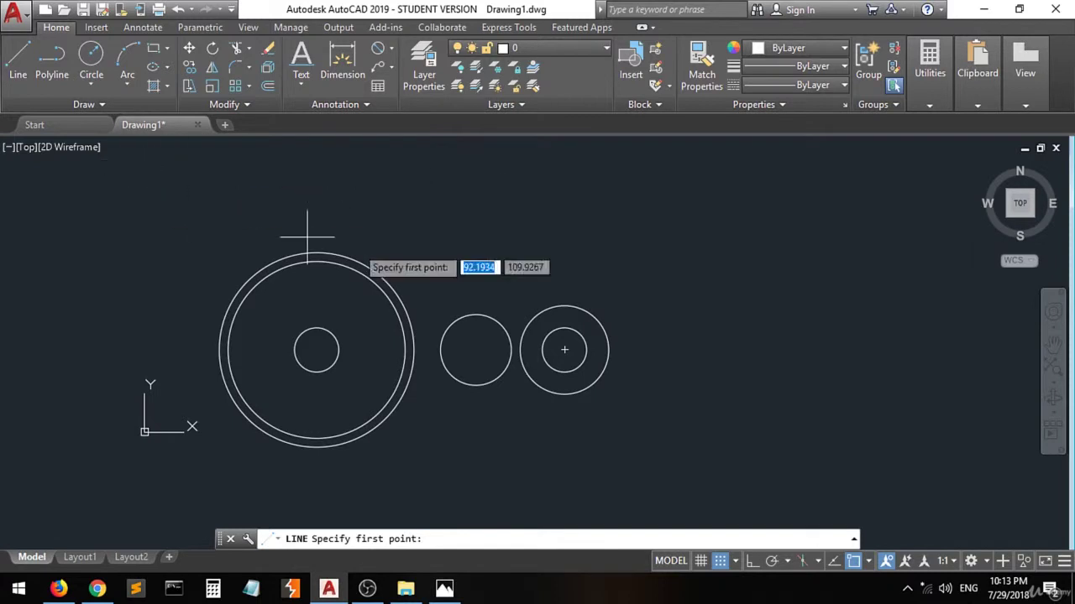
{"action": "scroll", "coordinate": [588, 324], "scroll_direction": "up", "scroll_amount": 2}
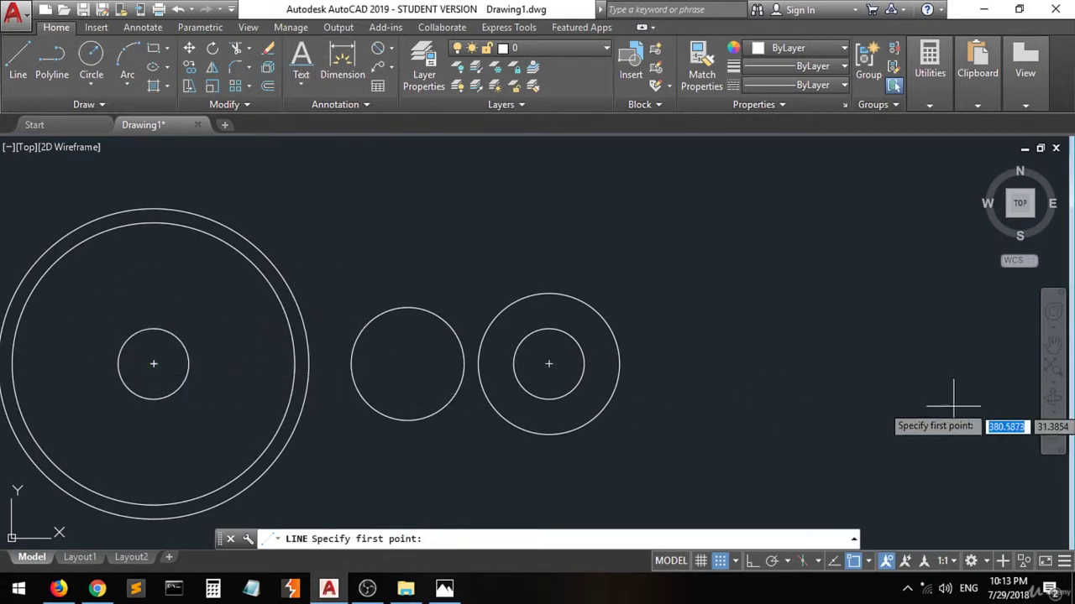
{"action": "left_click", "coordinate": [868, 560]}
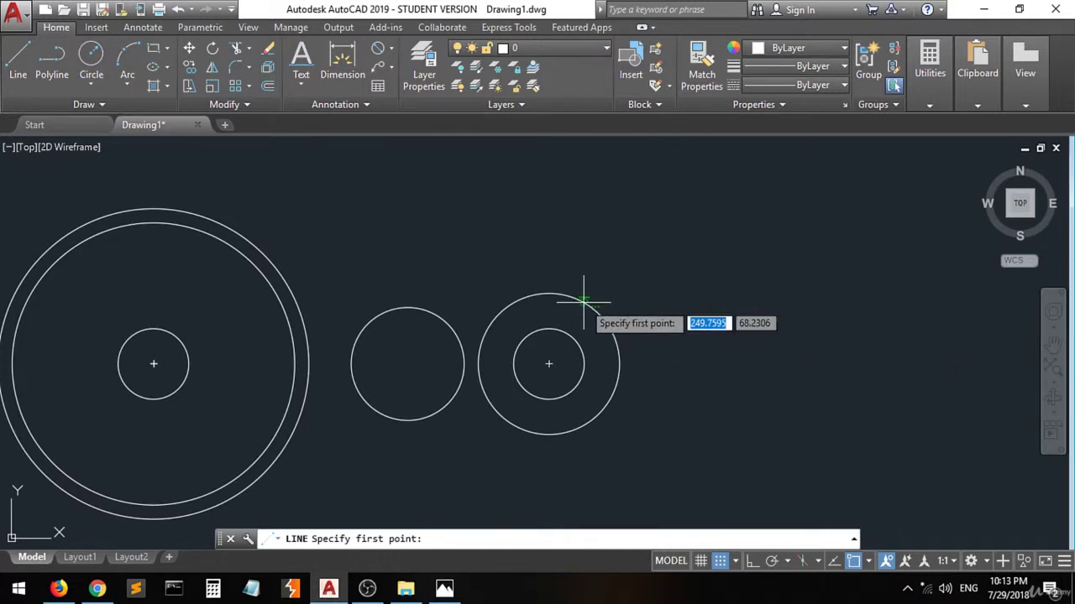
- Draw the upper tangent line from the radius 25 circle to the 110 diameter circle
{"action": "scroll", "coordinate": [578, 299], "scroll_direction": "up", "scroll_amount": 4}
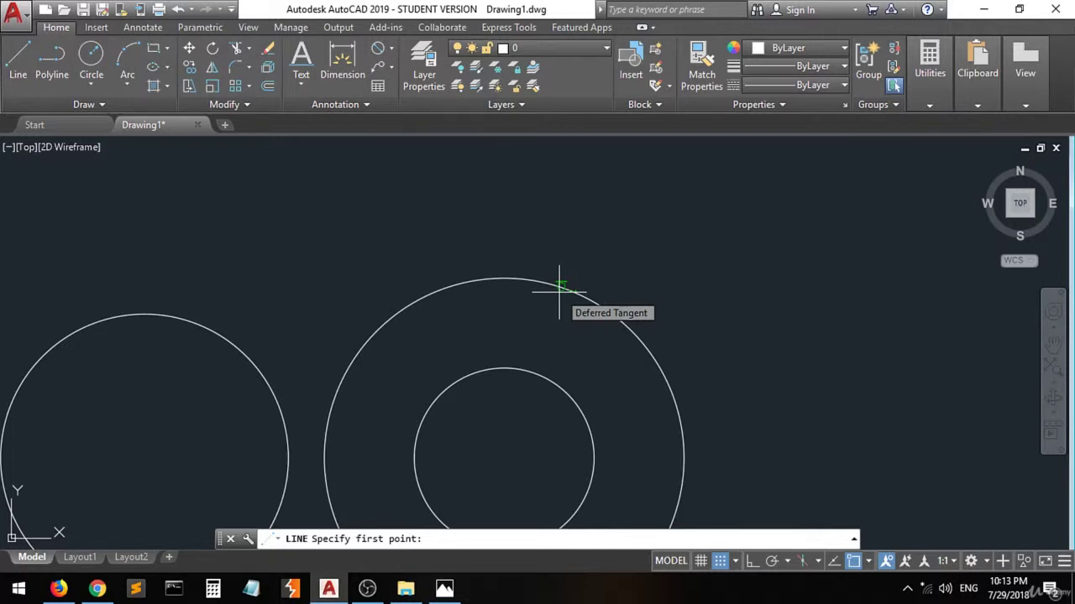
{"action": "left_click", "coordinate": [561, 288]}
{"action": "scroll", "coordinate": [554, 302], "scroll_direction": "down", "scroll_amount": 4}
{"action": "scroll", "coordinate": [552, 311], "scroll_direction": "down", "scroll_amount": 3}
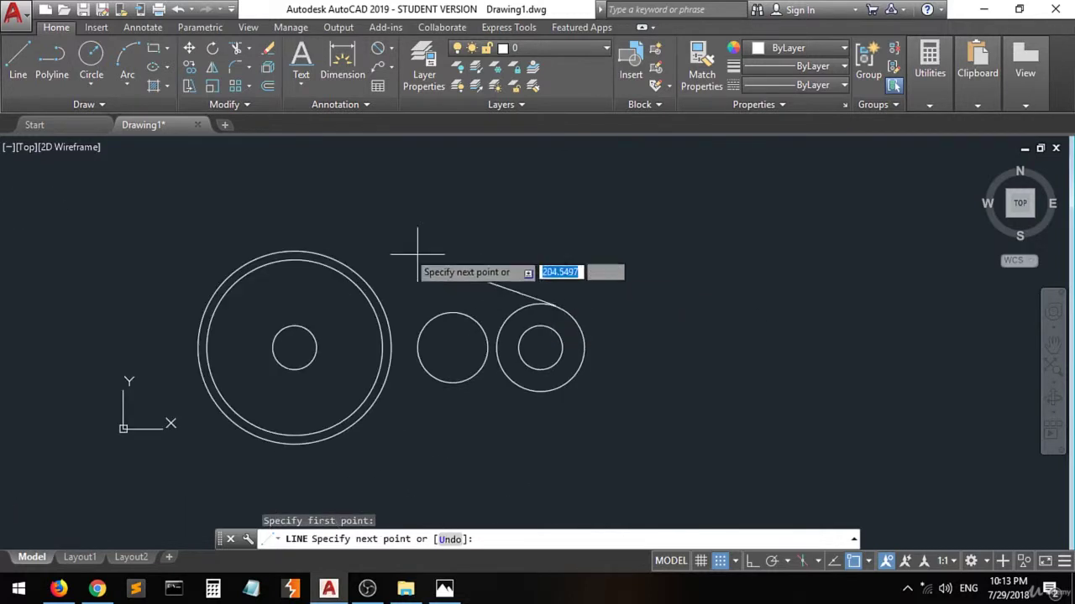
{"action": "left_click", "coordinate": [298, 248]}
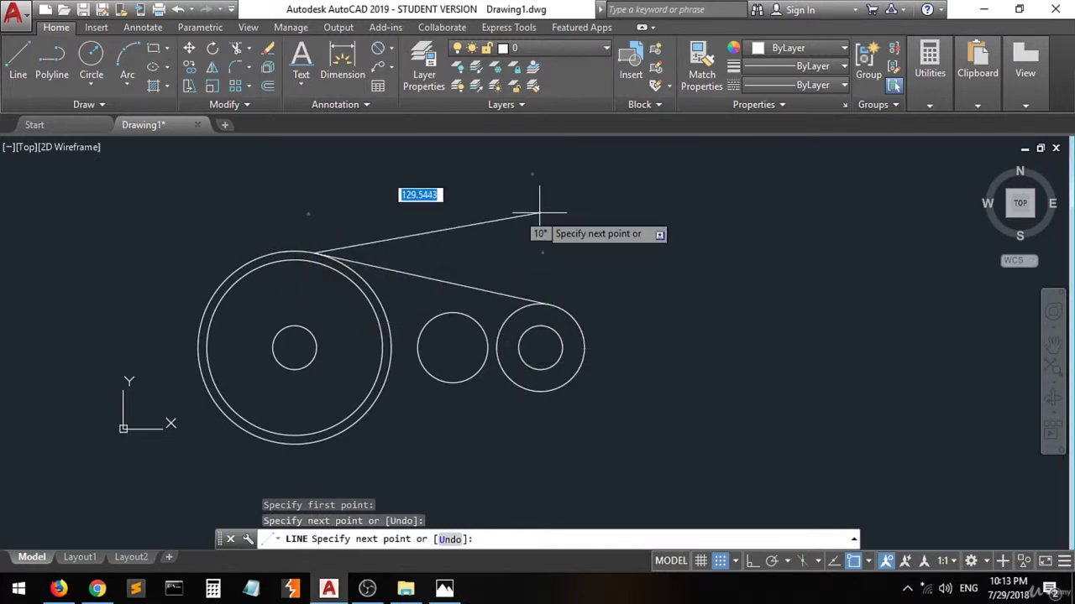
{"action": "key", "text": "Return"}
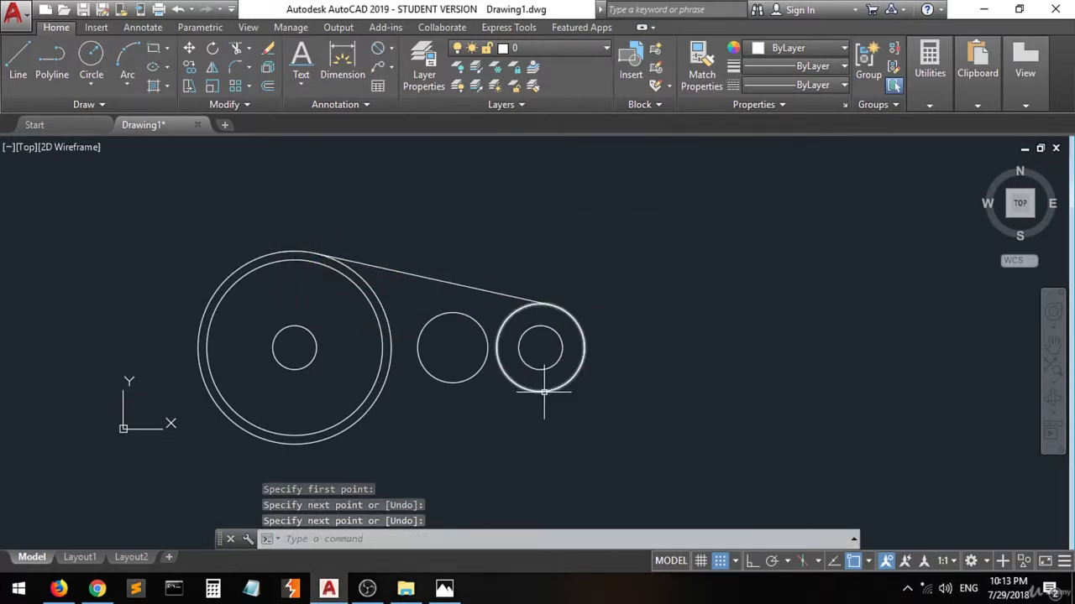
- Draw the lower tangent line from the radius 25 circle to the 110 diameter circle
{"action": "key", "text": "Return"}
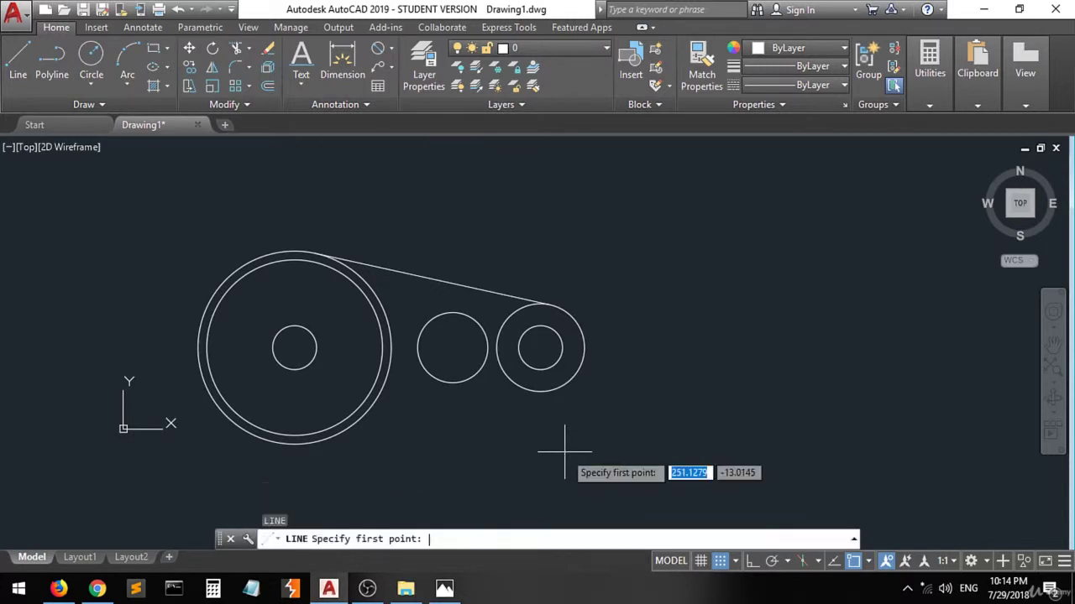
{"action": "left_click", "coordinate": [552, 384]}
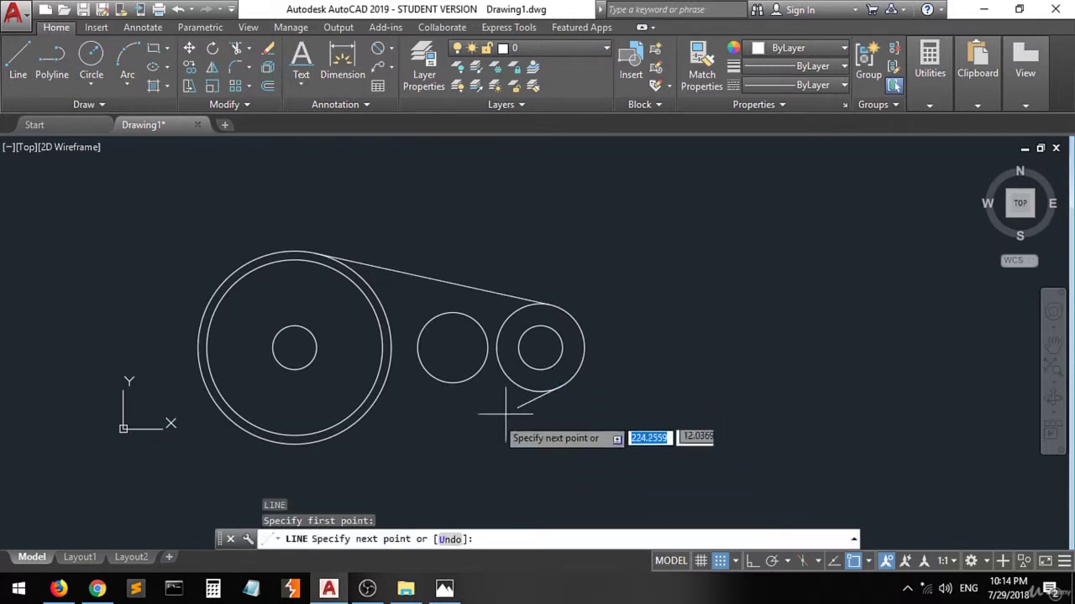
{"action": "left_click", "coordinate": [299, 438]}
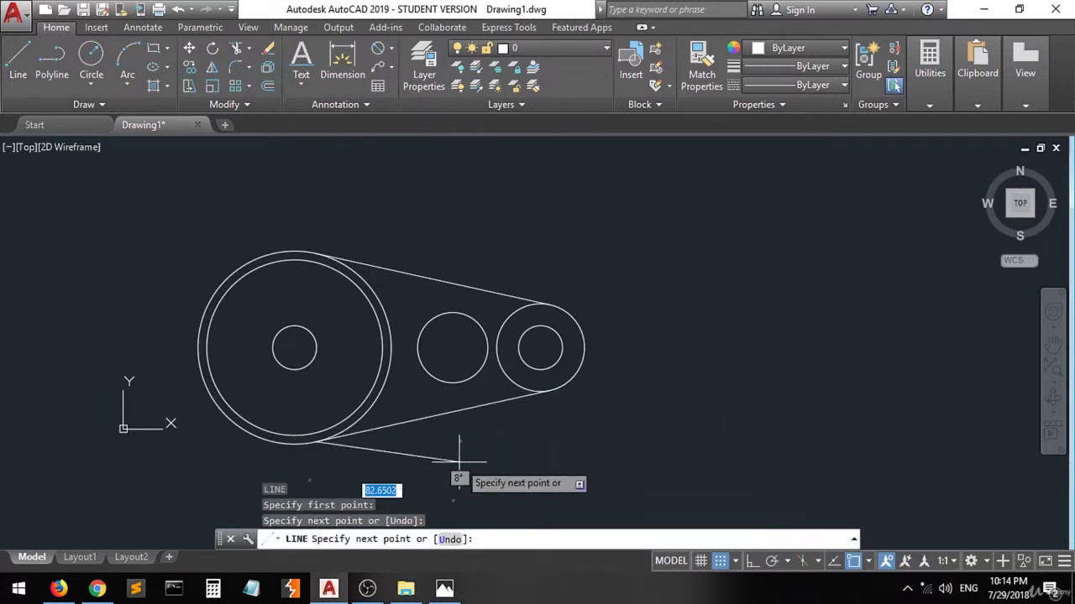
{"action": "key", "text": "Return"}
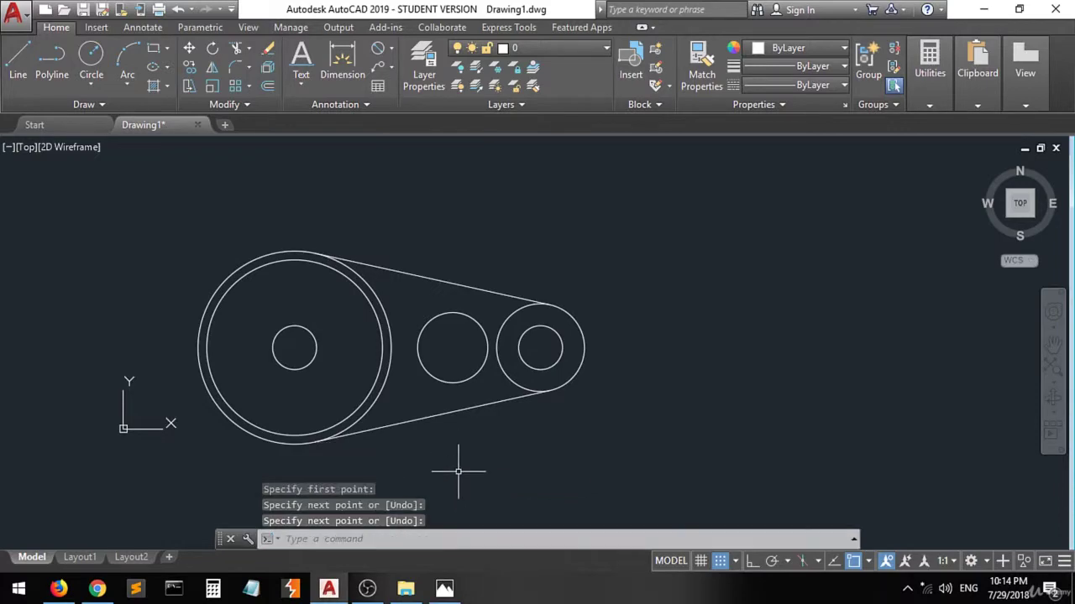
- Switch to the reference image in Photos and pen a mark on the lower and upper tangent lines
{"action": "left_click", "coordinate": [444, 590]}
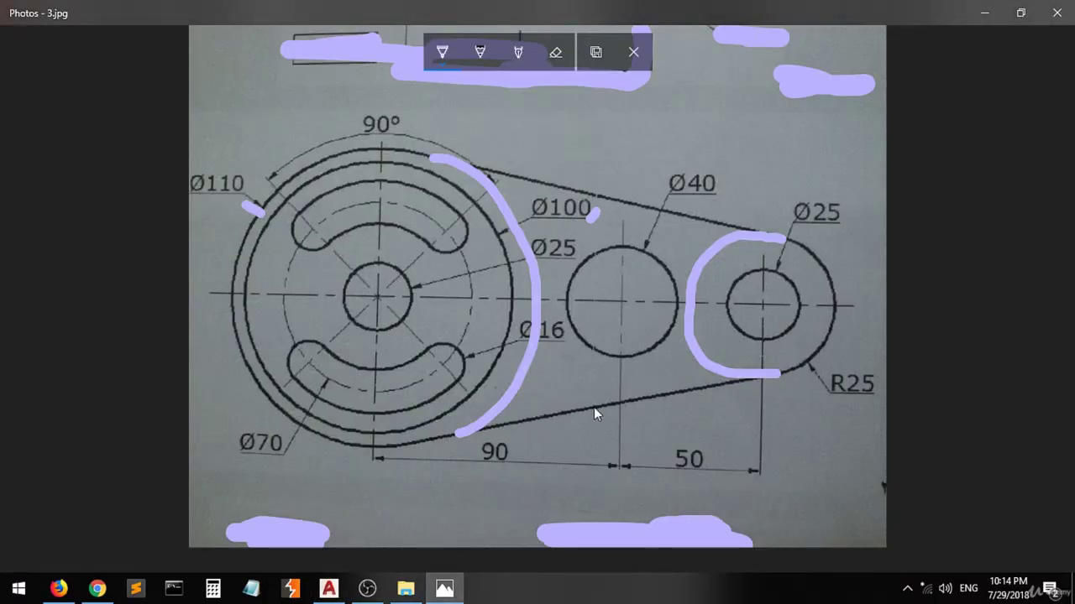
{"action": "left_click_drag", "start_coordinate": [593, 406], "coordinate": [596, 411]}
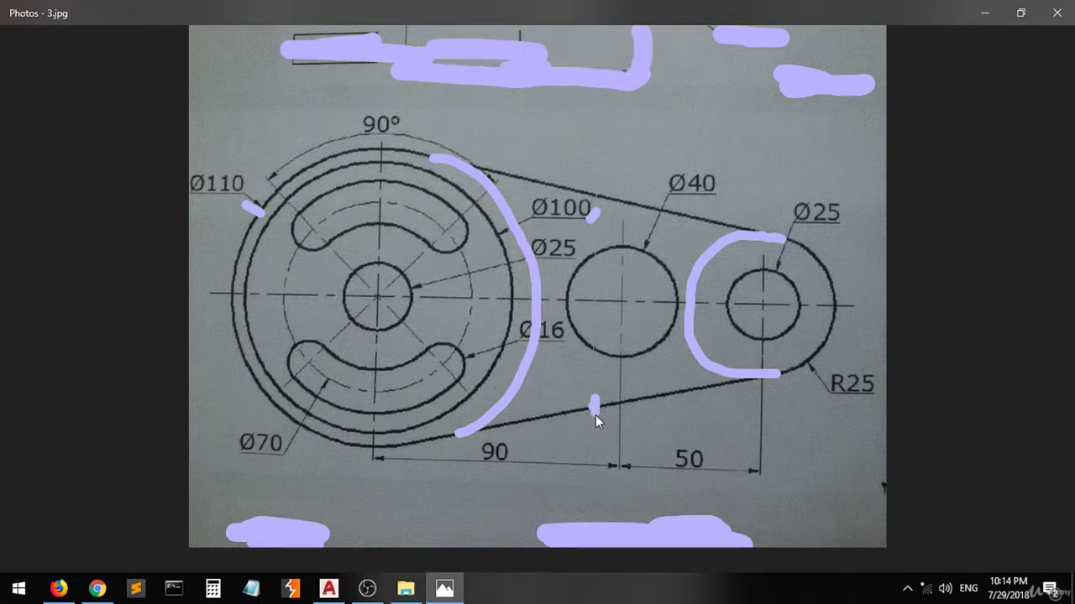
{"action": "left_click_drag", "start_coordinate": [639, 194], "coordinate": [632, 207]}
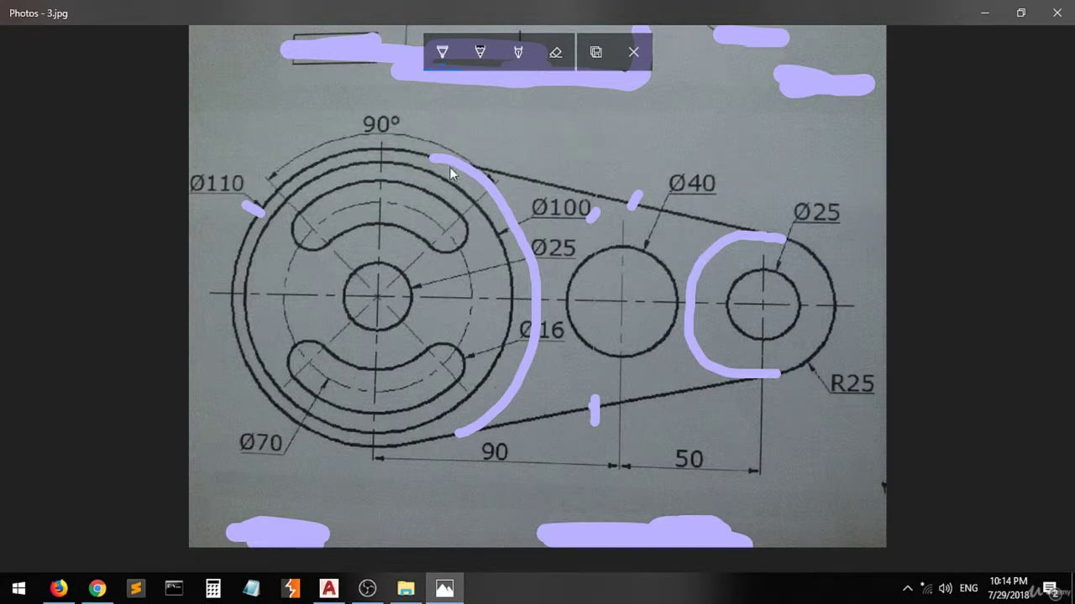
- Switch back to AutoCAD and trim the inner arcs of the radius 25 and 110 diameter circles, using all geometry as cutting edges
{"action": "left_click", "coordinate": [448, 590]}
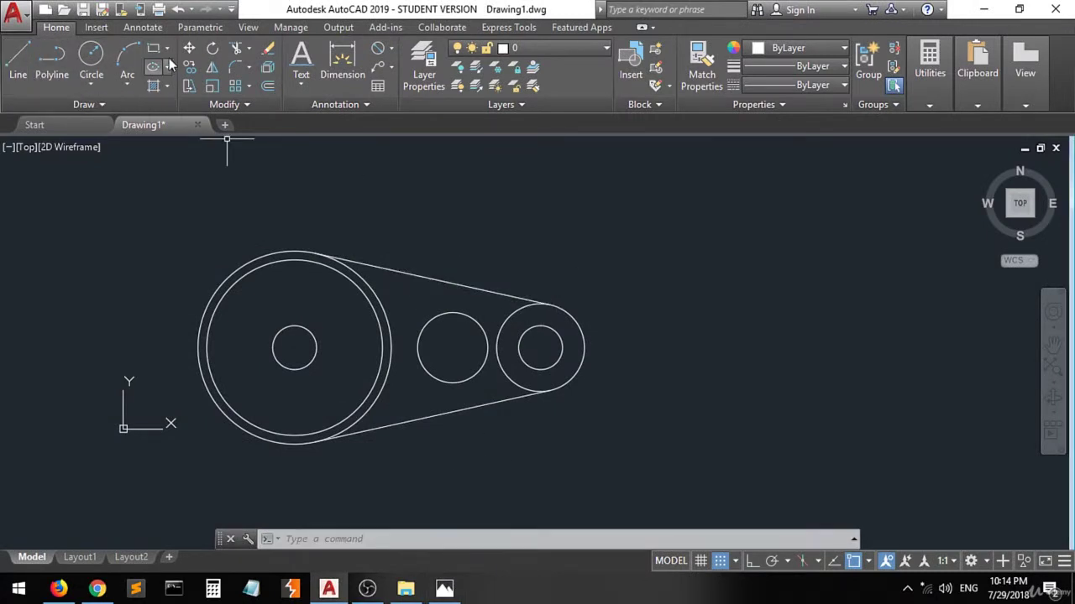
{"action": "left_click", "coordinate": [642, 240]}
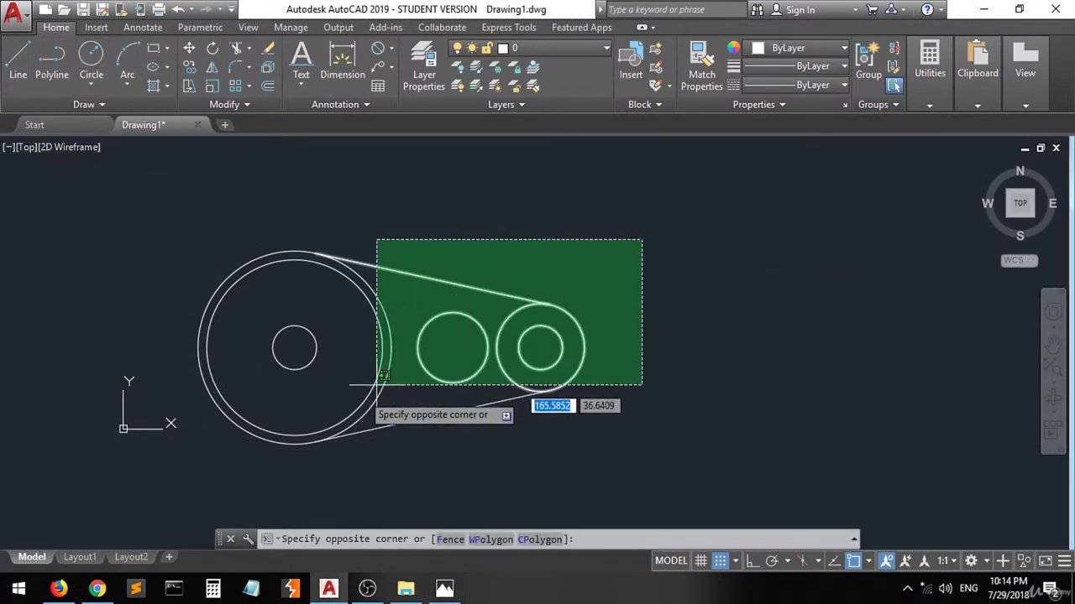
{"action": "left_click", "coordinate": [224, 464]}
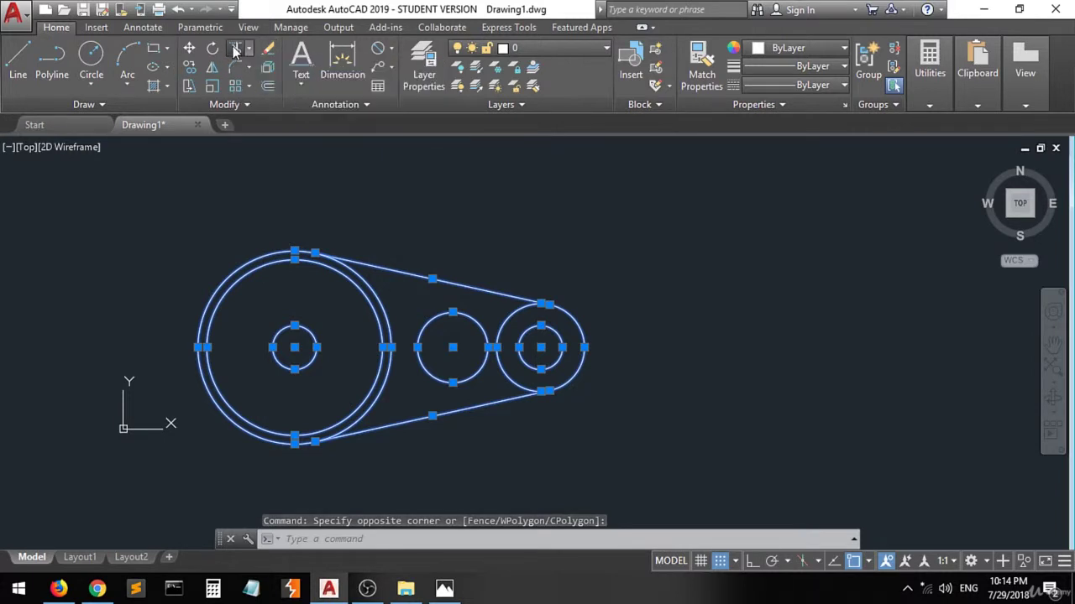
{"action": "left_click", "coordinate": [236, 50]}
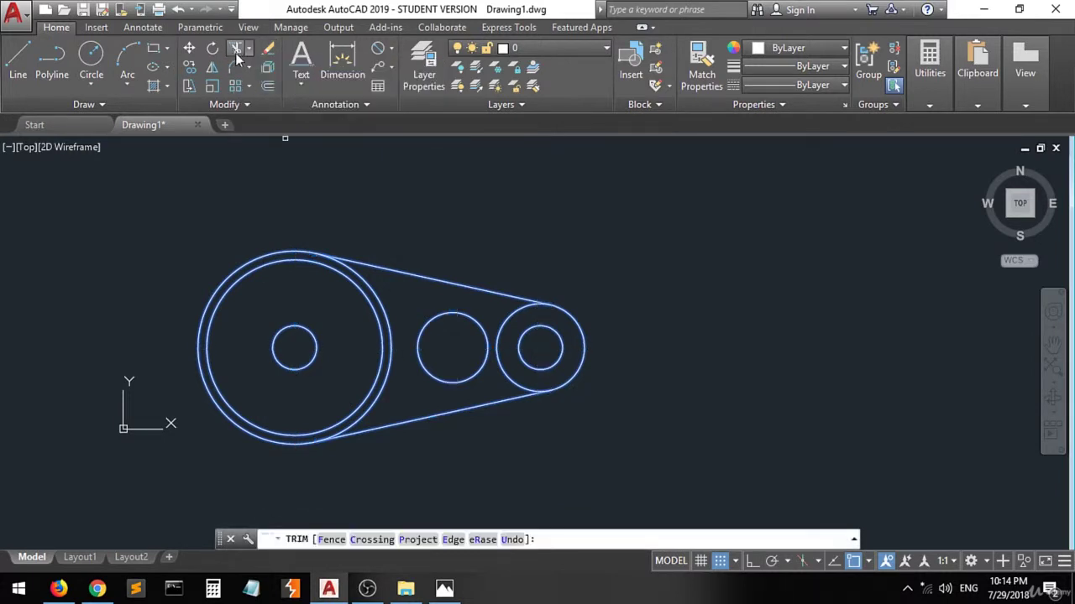
{"action": "left_click", "coordinate": [509, 313]}
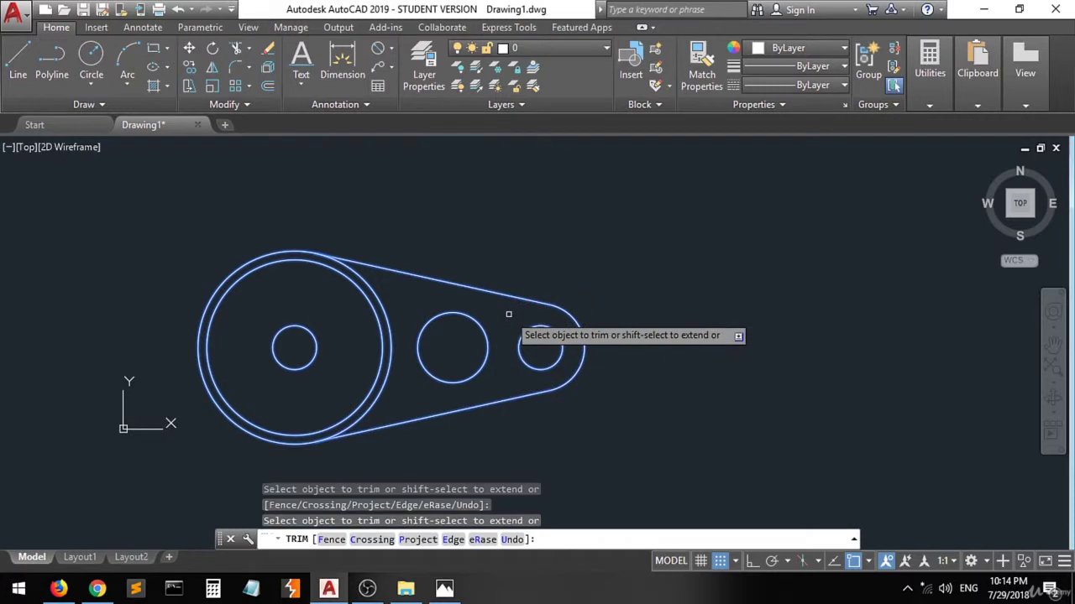
{"action": "left_click", "coordinate": [382, 300]}
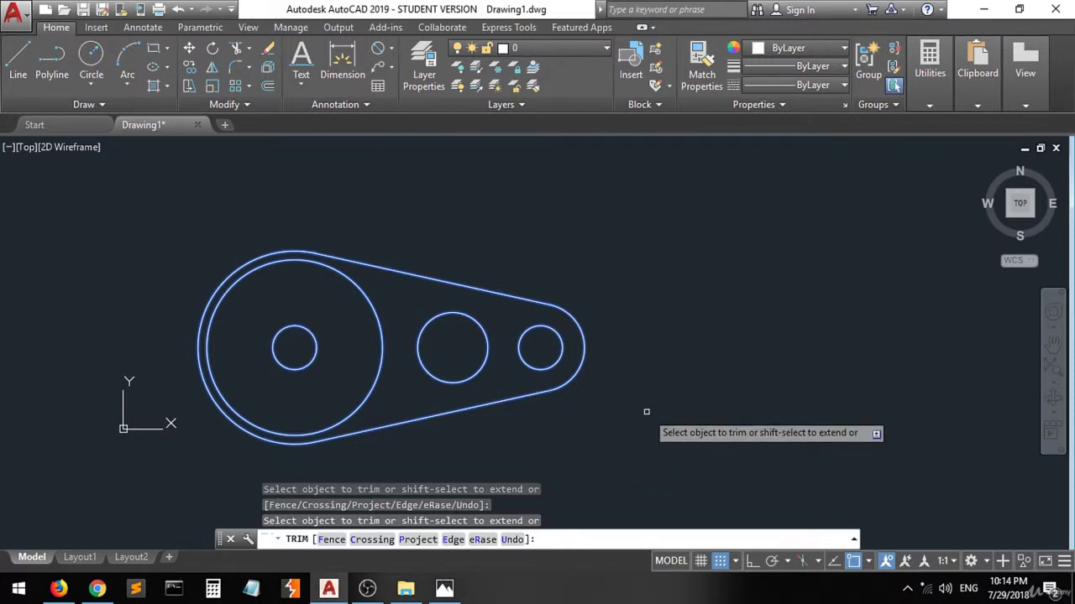
{"action": "key", "text": "Return"}
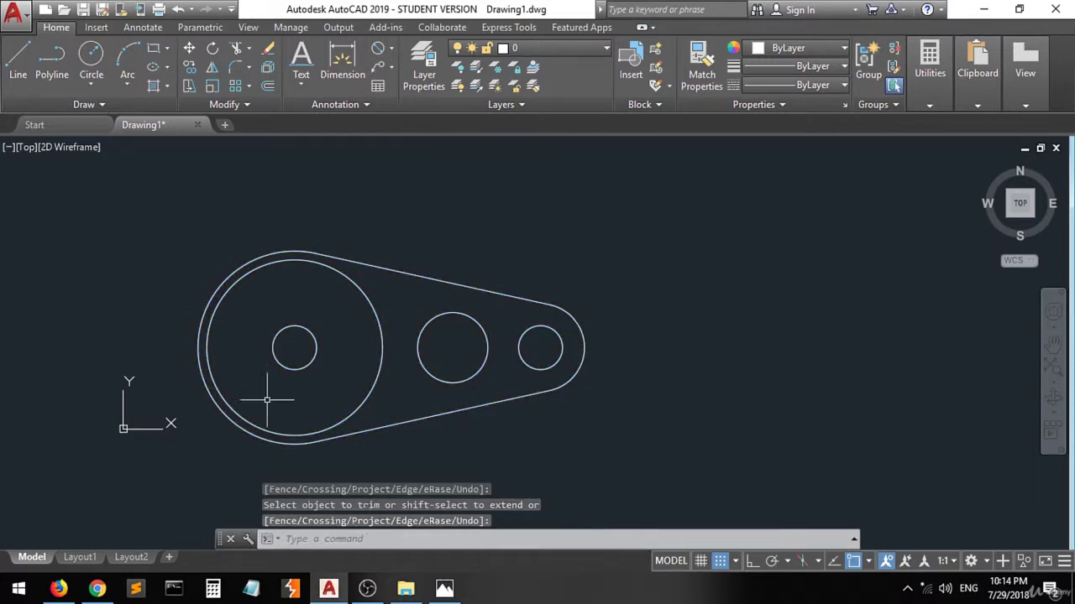
- Consult the reference image in Photos, then in AutoCAD enable Center object snap and draw a 70-diameter circle at the large circle's centre
{"action": "left_click", "coordinate": [444, 587]}
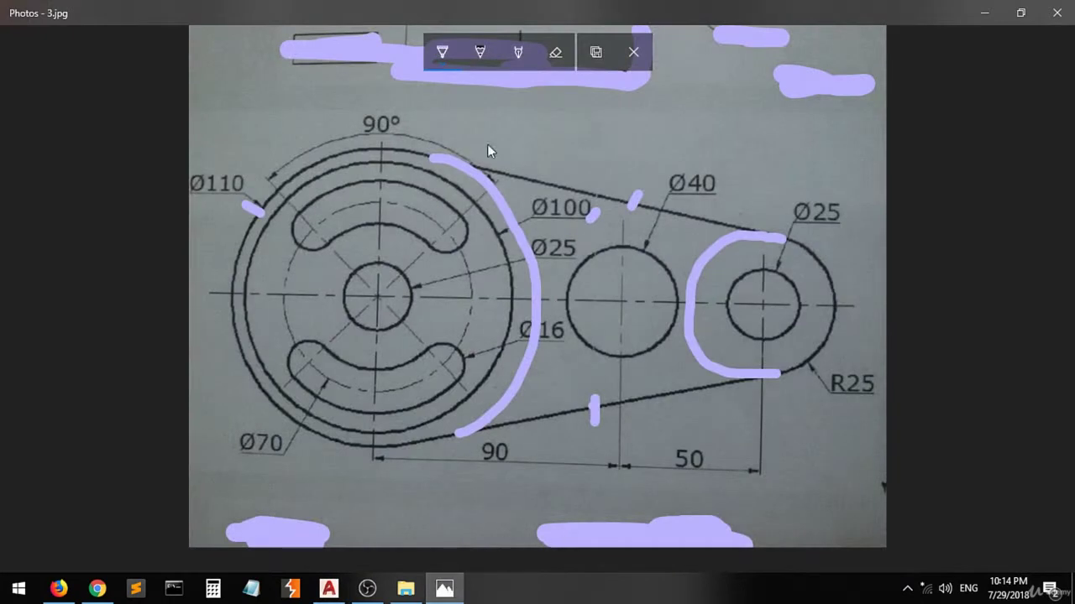
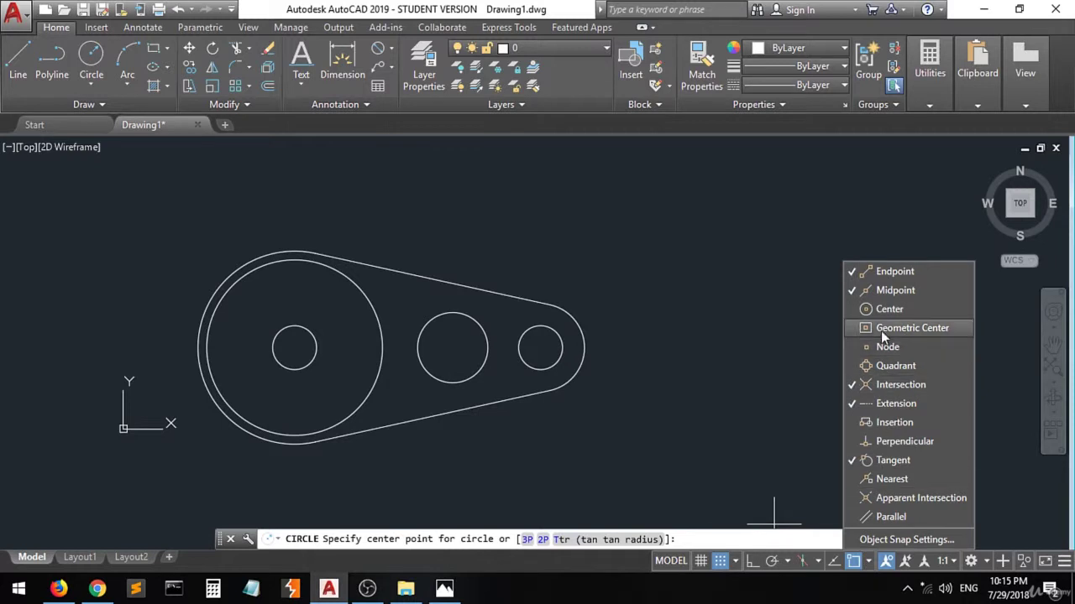
{"action": "left_click", "coordinate": [860, 309]}
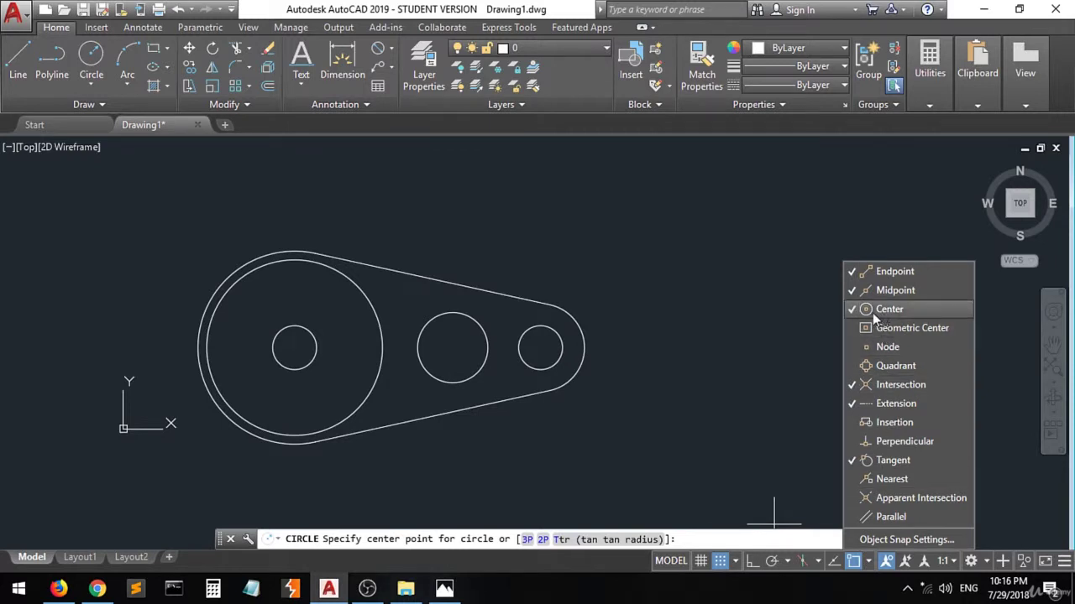
{"action": "left_click", "coordinate": [293, 348]}
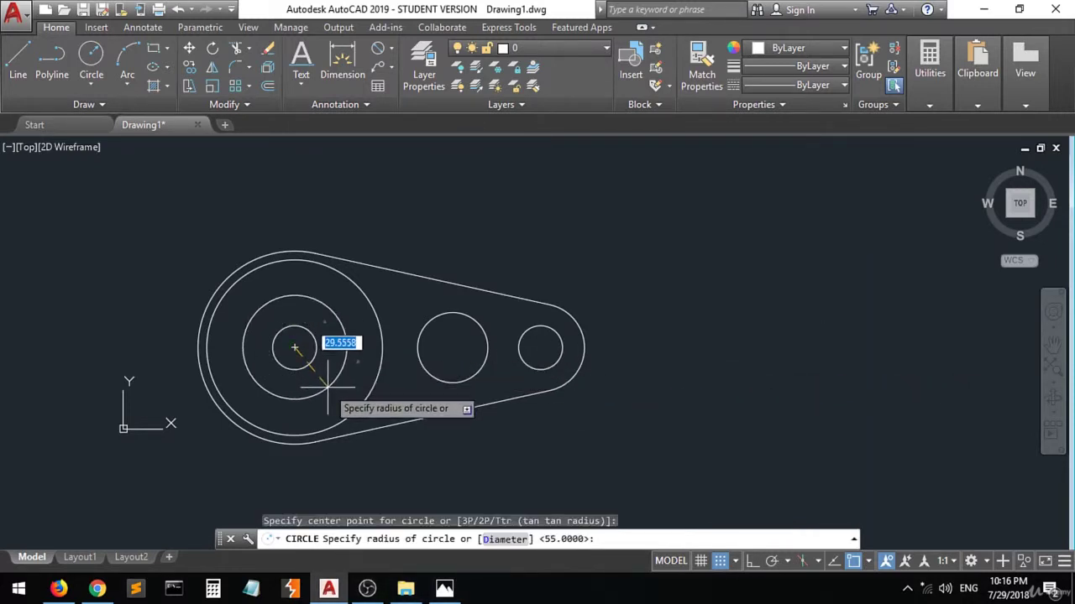
{"action": "type", "text": "d"}
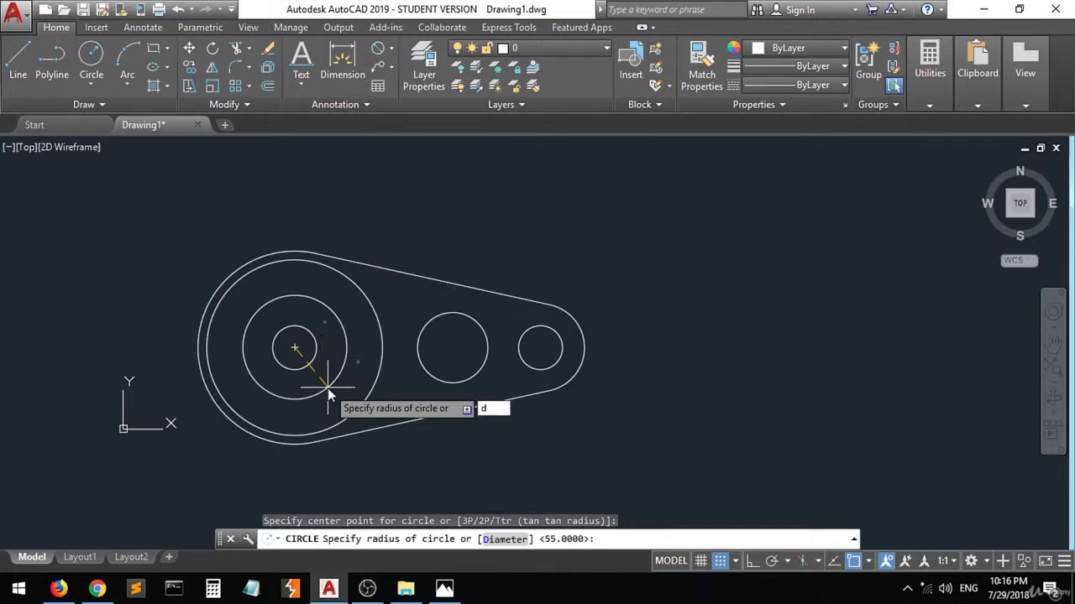
{"action": "key", "text": "Return"}
{"action": "type", "text": "70"}
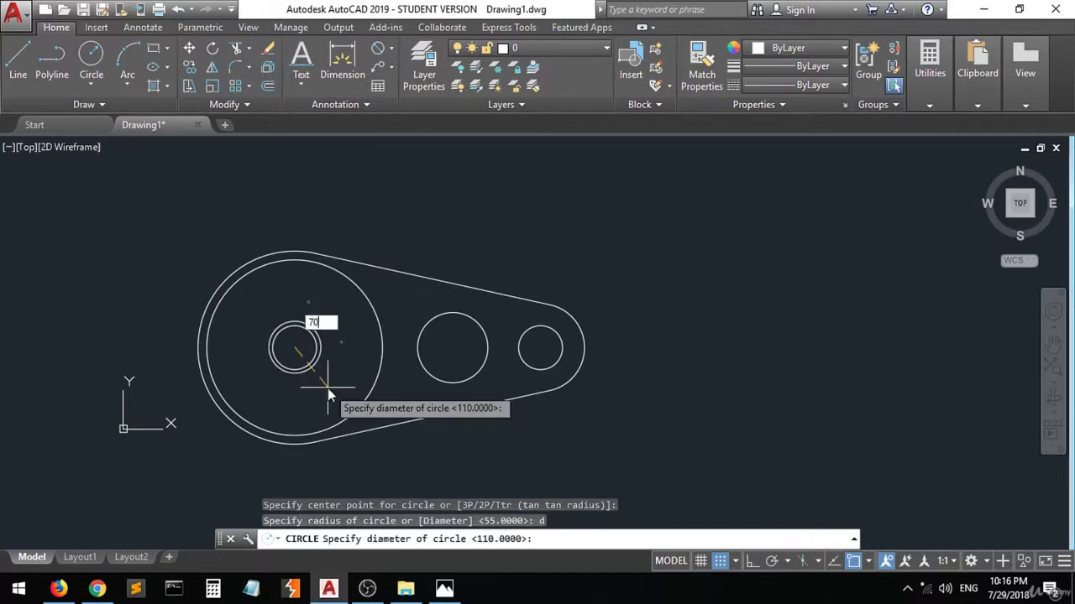
{"action": "key", "text": "Return"}
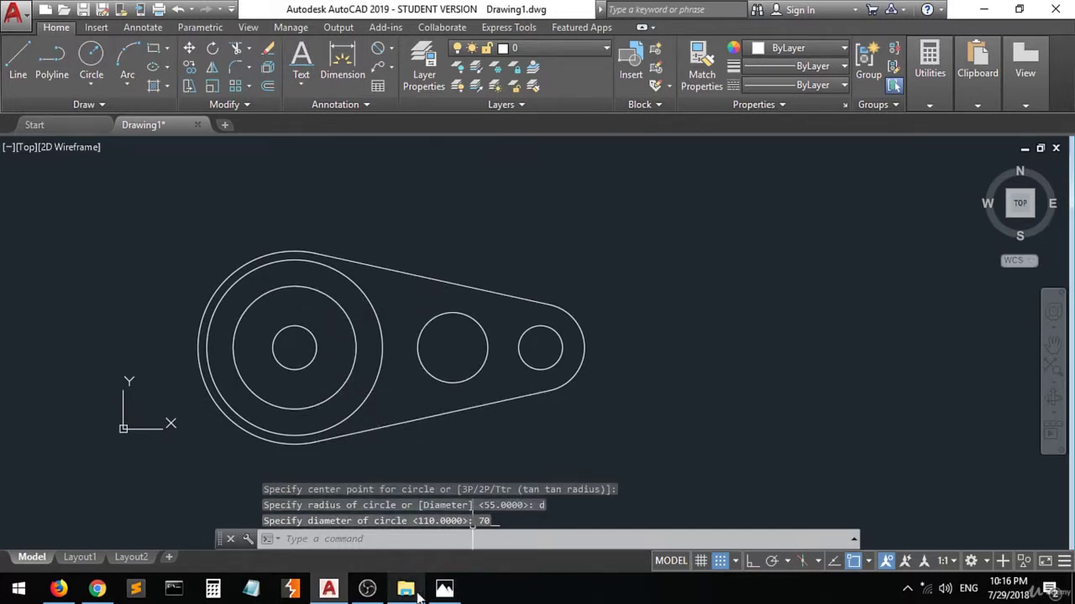
- Switch to the reference image in Photos, mark the slot ends and arcs with the pen, and write the diameters 62 and 78
{"action": "left_click", "coordinate": [445, 590]}
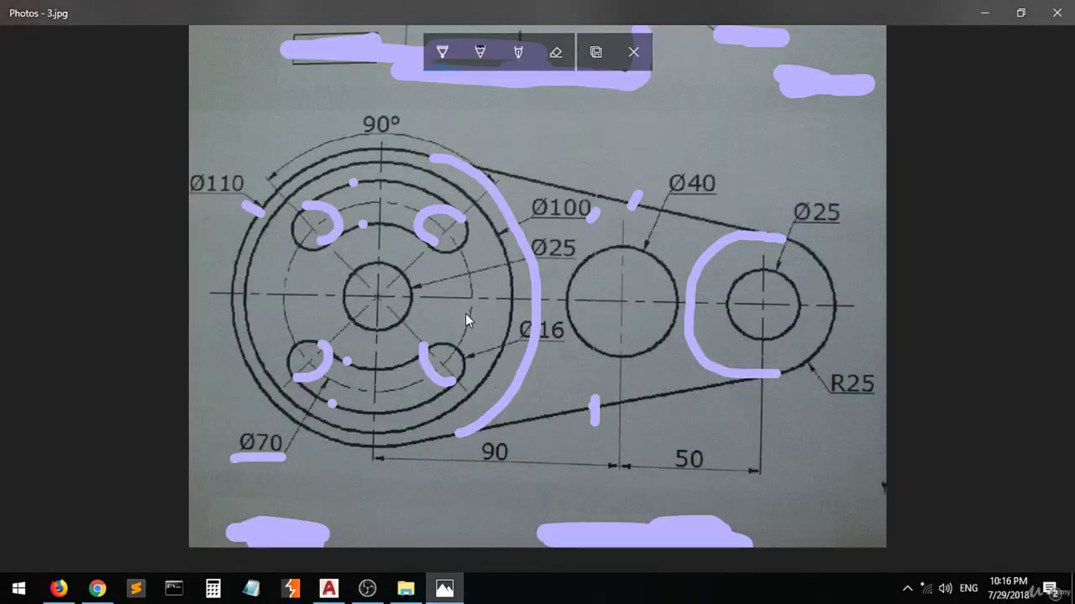
{"action": "left_click_drag", "start_coordinate": [469, 313], "coordinate": [469, 323]}
{"action": "left_click_drag", "start_coordinate": [430, 356], "coordinate": [447, 369]}
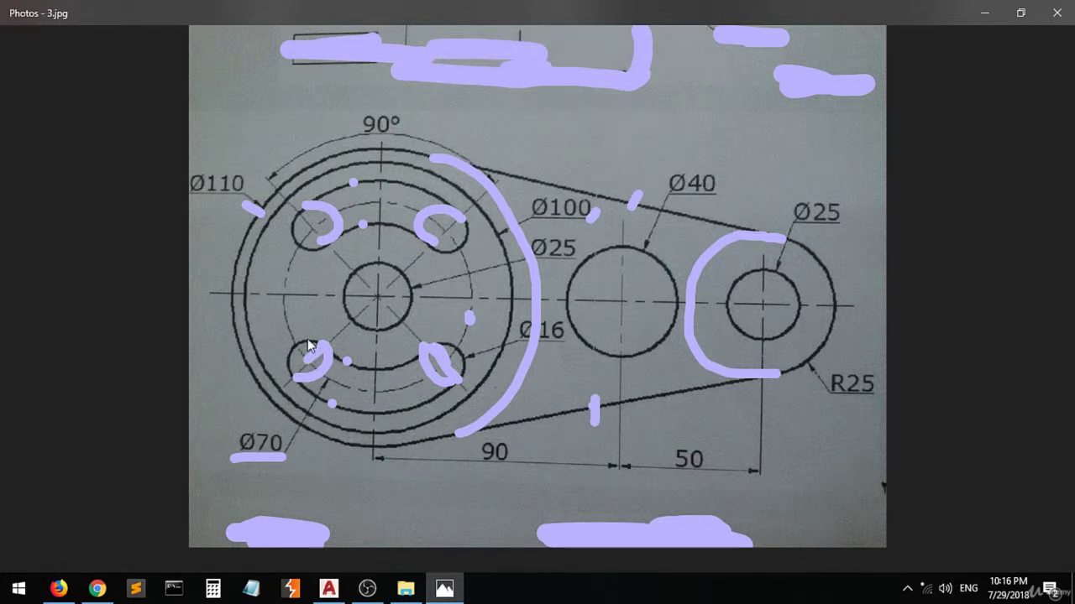
{"action": "mouse_move", "coordinate": [311, 314]}
{"action": "left_mouse_down"}
{"action": "mouse_move", "coordinate": [314, 334]}
{"action": "mouse_move", "coordinate": [314, 319]}
{"action": "left_mouse_up"}
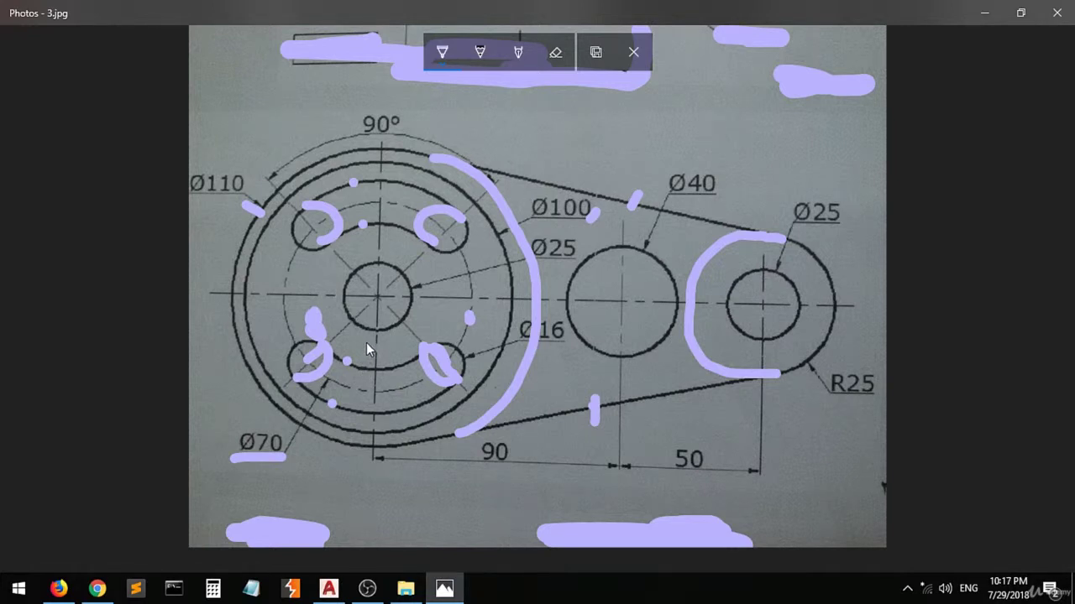
{"action": "left_click_drag", "start_coordinate": [368, 338], "coordinate": [361, 361]}
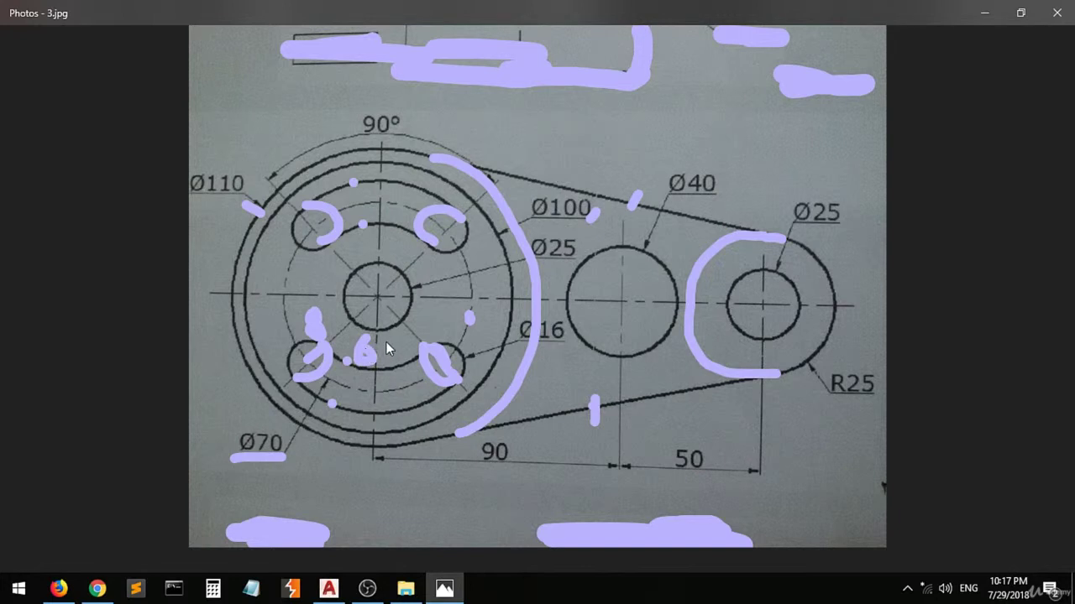
{"action": "left_click", "coordinate": [389, 414]}
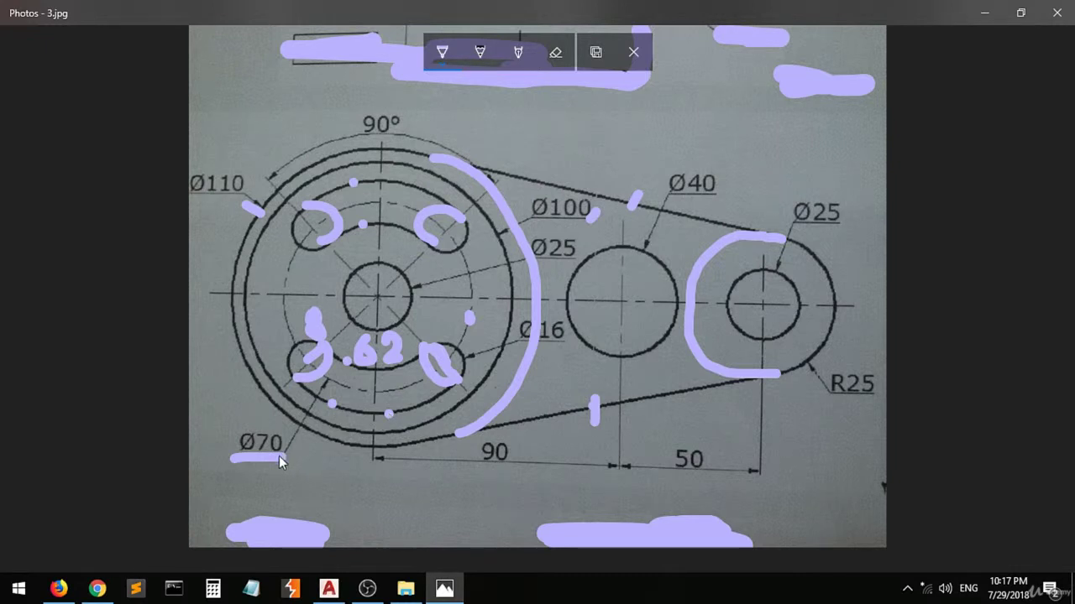
{"action": "left_click_drag", "start_coordinate": [372, 427], "coordinate": [390, 468]}
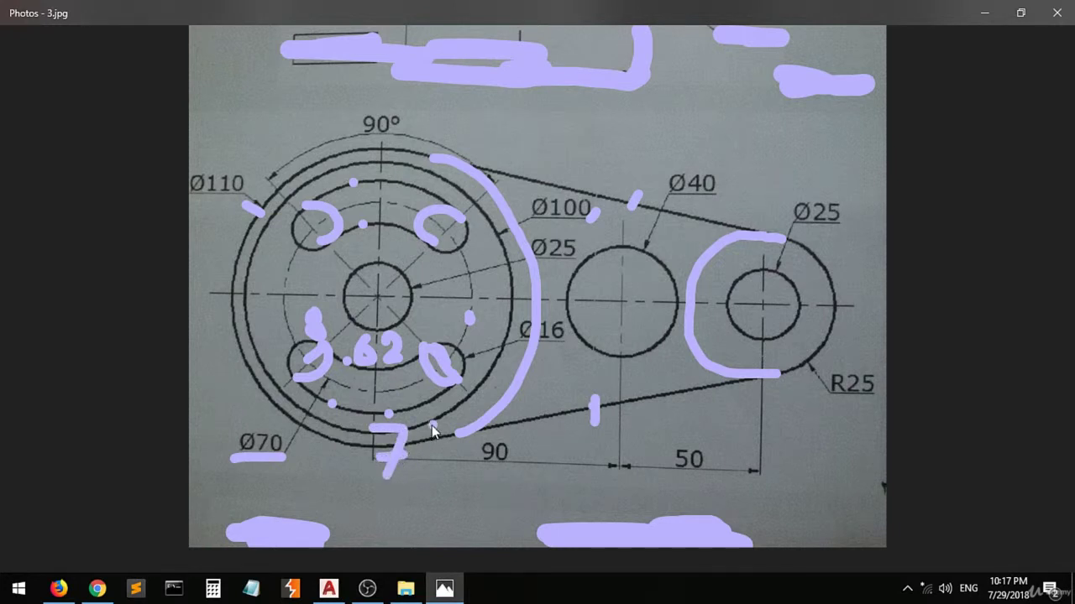
{"action": "left_click_drag", "start_coordinate": [435, 458], "coordinate": [437, 429]}
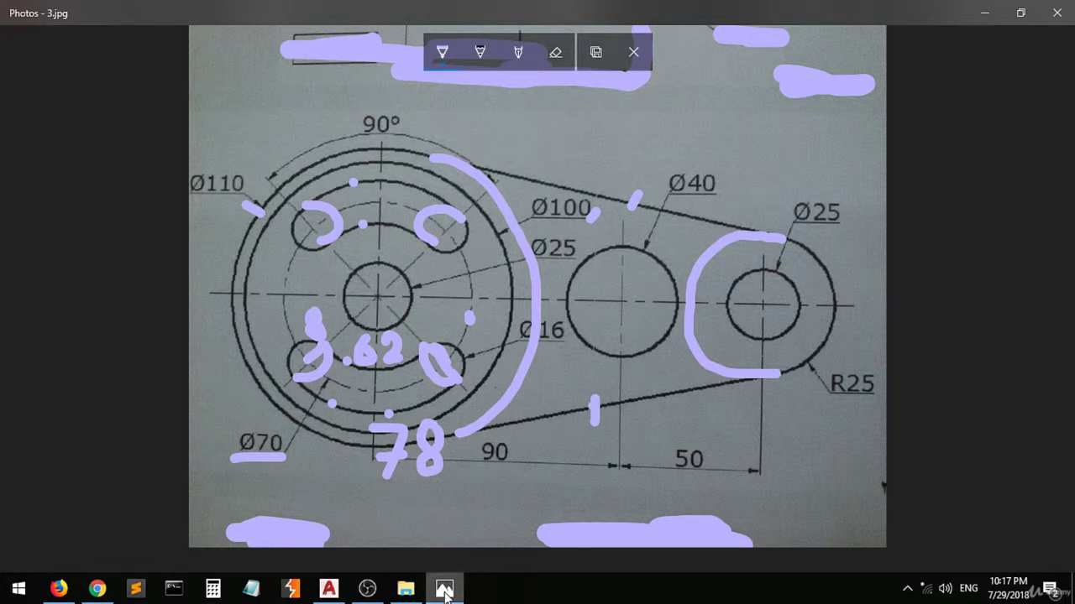
- Switch back to AutoCAD and change the colour of the 70-diameter circle to Yellow
{"action": "mouse_move", "coordinate": [445, 592]}
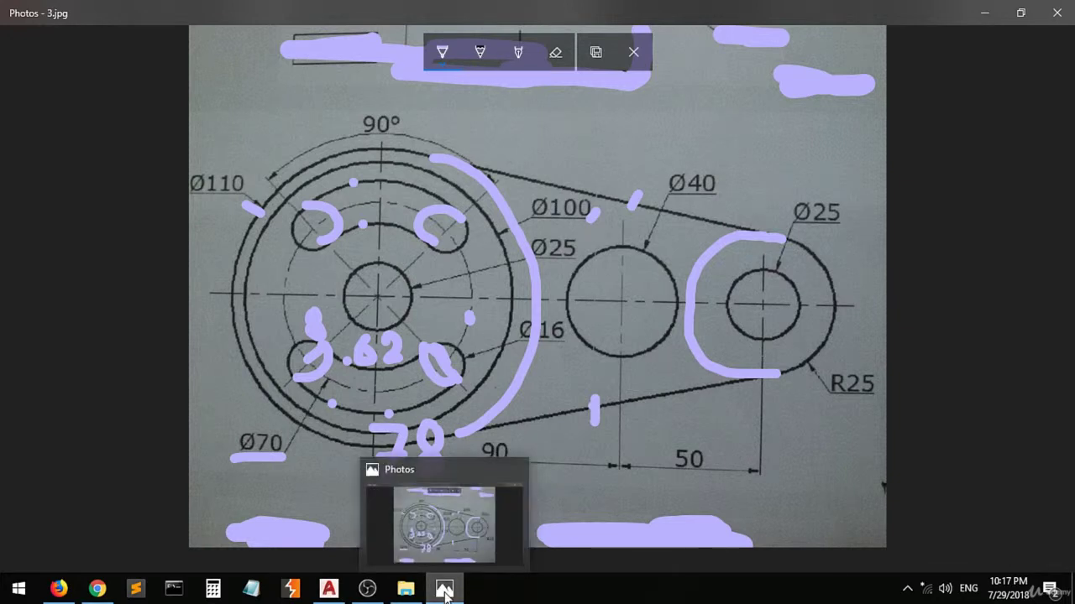
{"action": "left_click", "coordinate": [328, 588]}
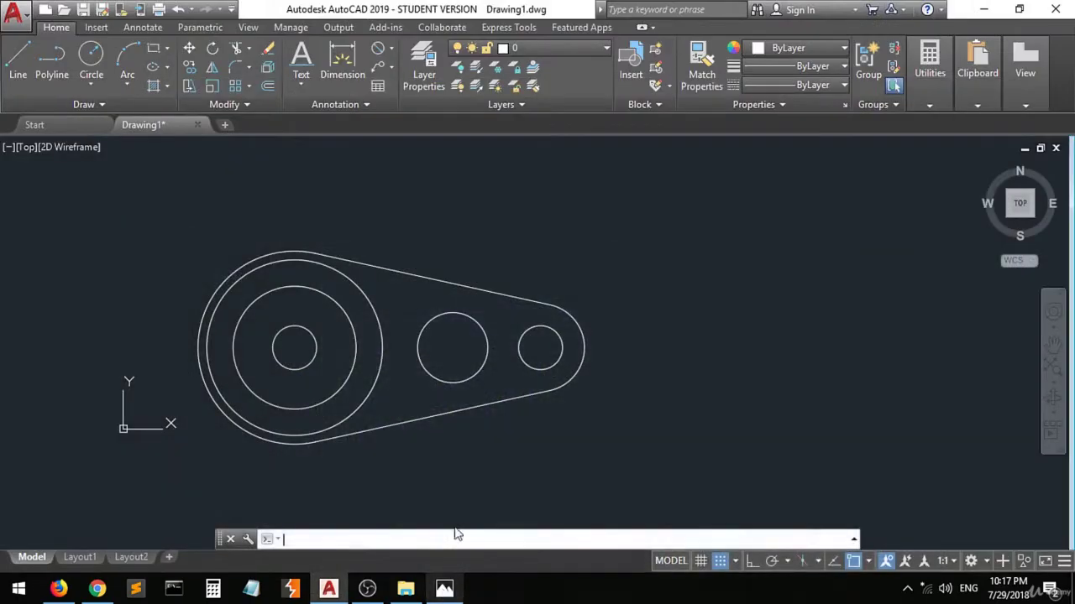
{"action": "left_click", "coordinate": [289, 286]}
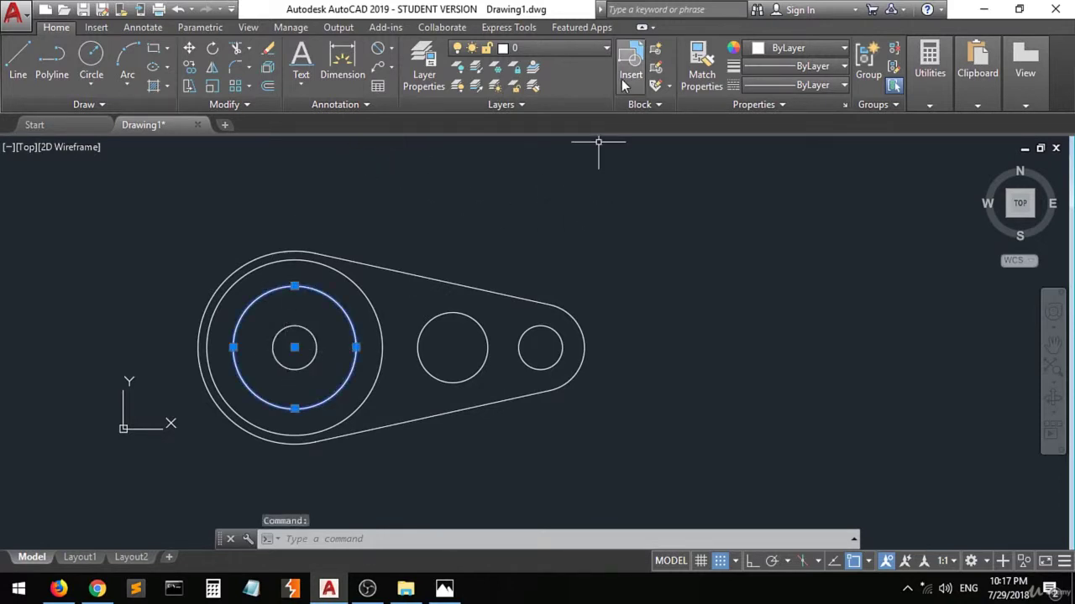
{"action": "left_click", "coordinate": [841, 51]}
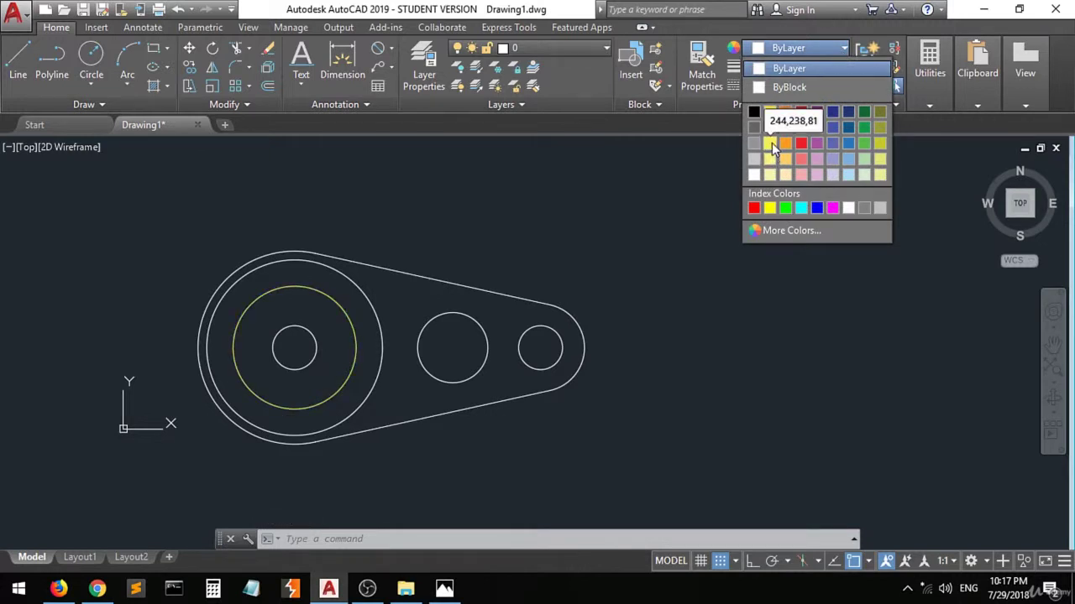
{"action": "left_click", "coordinate": [770, 208]}
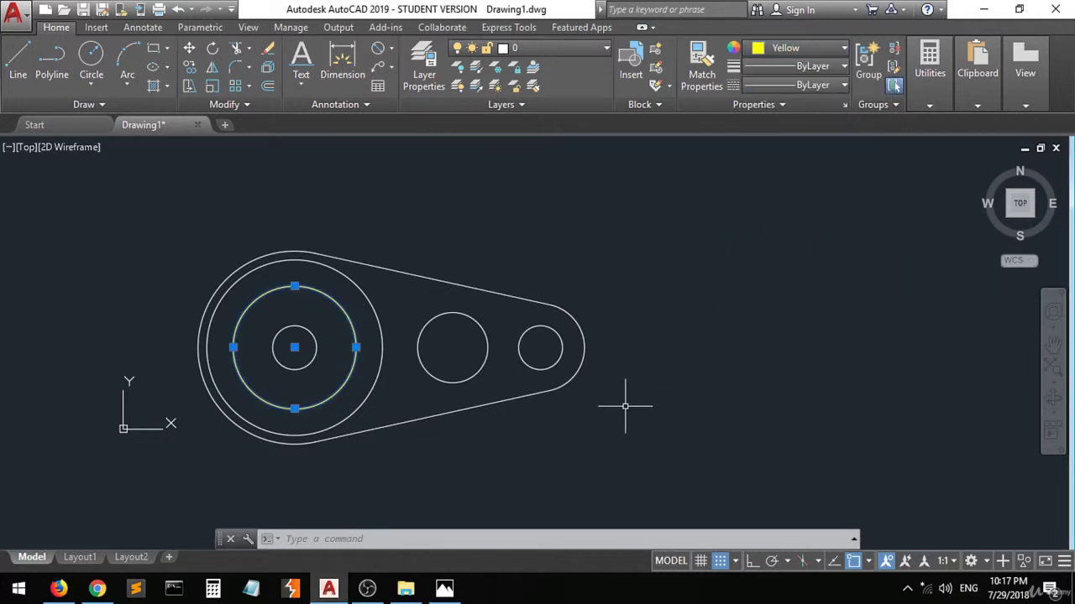
{"action": "type", "text": "c"}
{"action": "key", "text": "Return"}
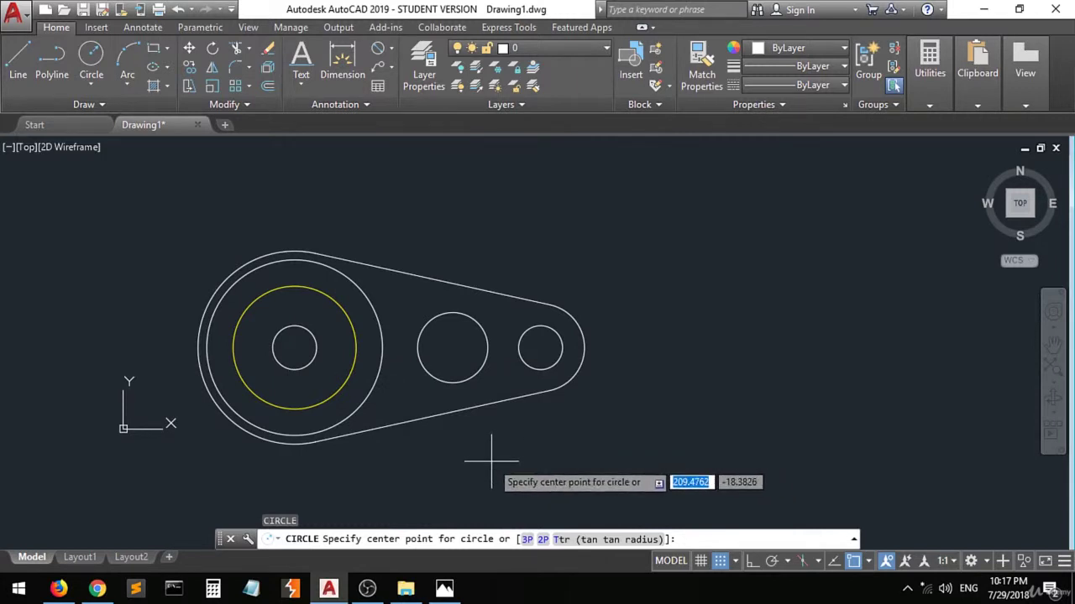
{"action": "key", "text": "Escape"}
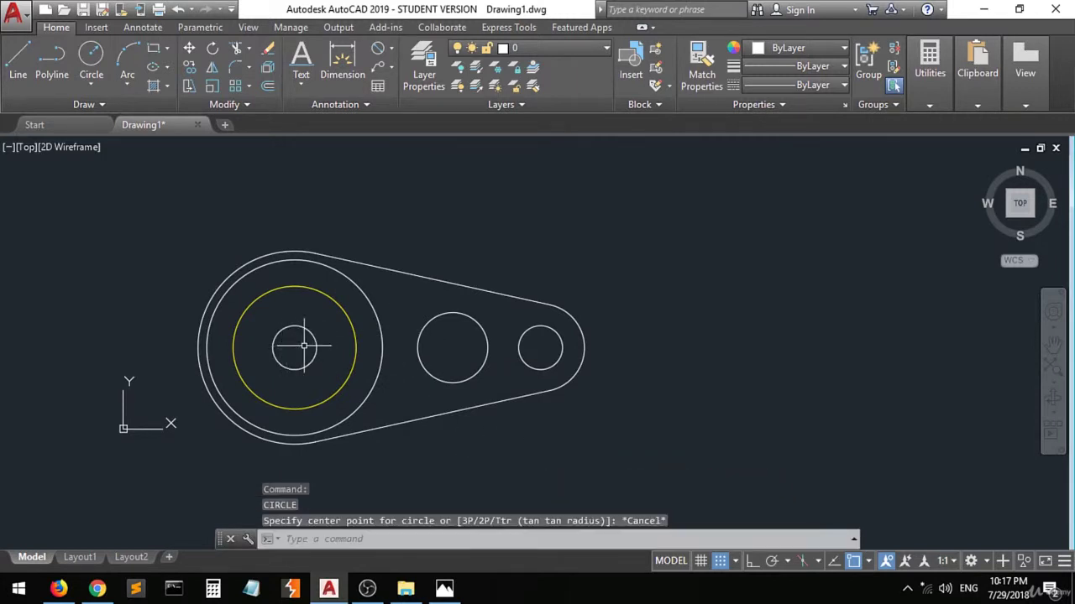
- Turn Quadrant snapping on and Tangent snapping off, and draw a 78-diameter circle concentric with the yellow circle
{"action": "left_click", "coordinate": [91, 63]}
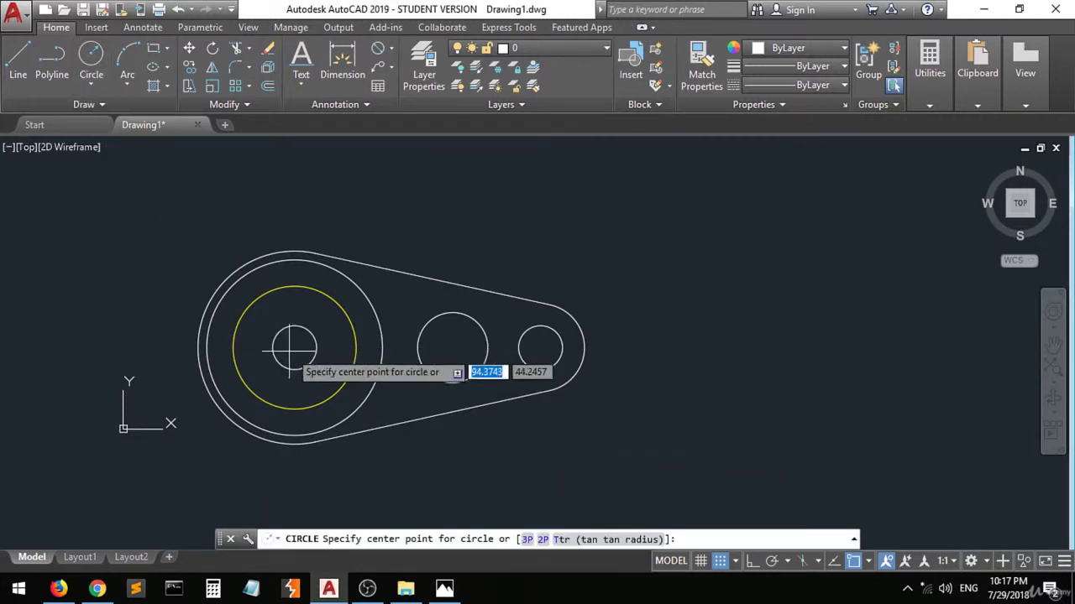
{"action": "left_click", "coordinate": [868, 560]}
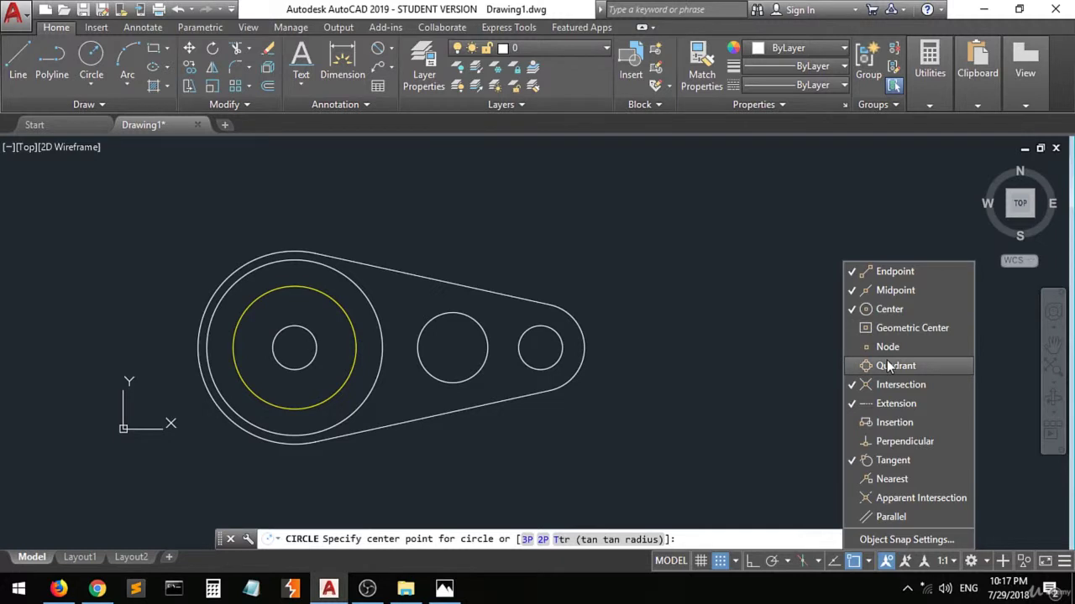
{"action": "left_click", "coordinate": [893, 461]}
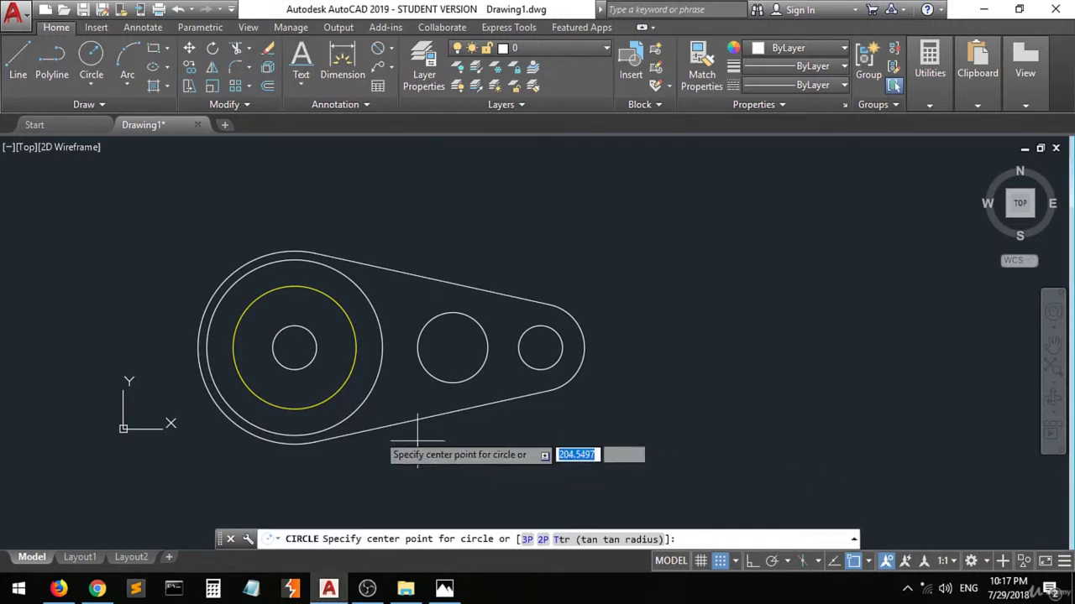
{"action": "left_click", "coordinate": [295, 347]}
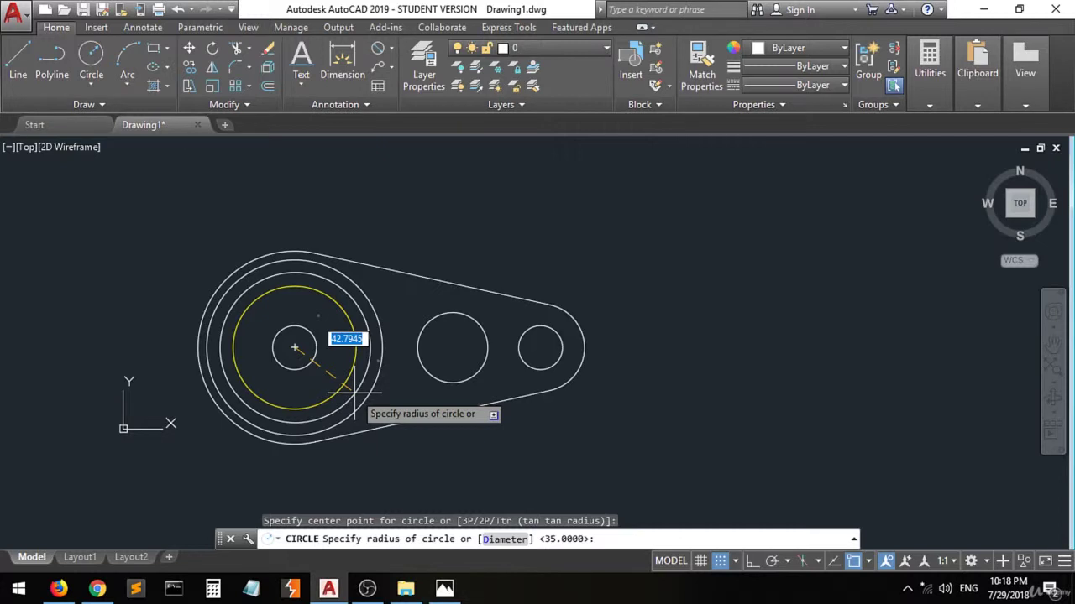
{"action": "type", "text": "d"}
{"action": "key", "text": "Return"}
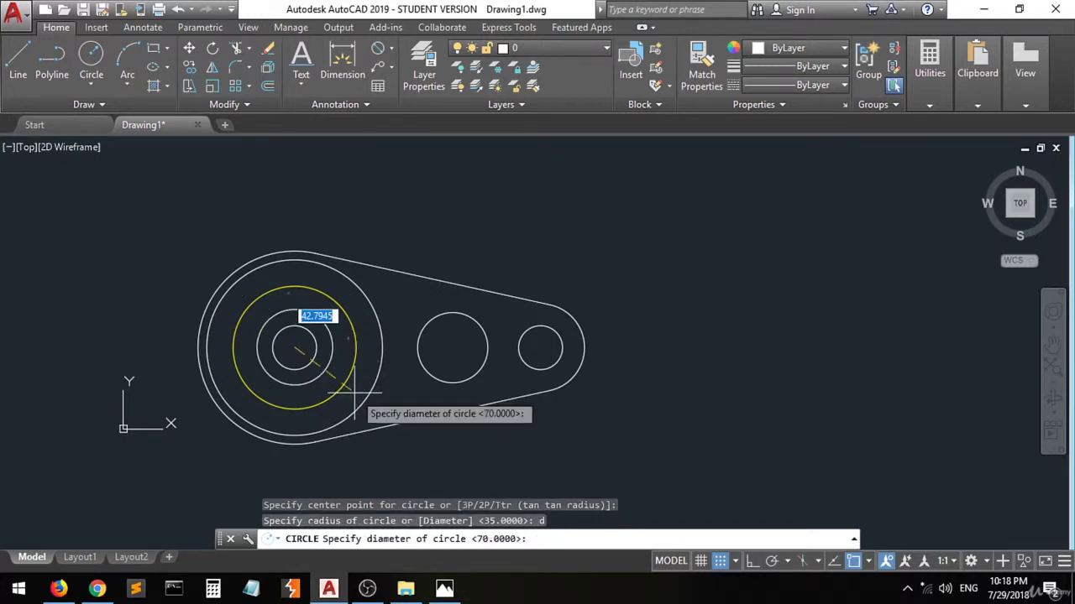
{"action": "type", "text": "78"}
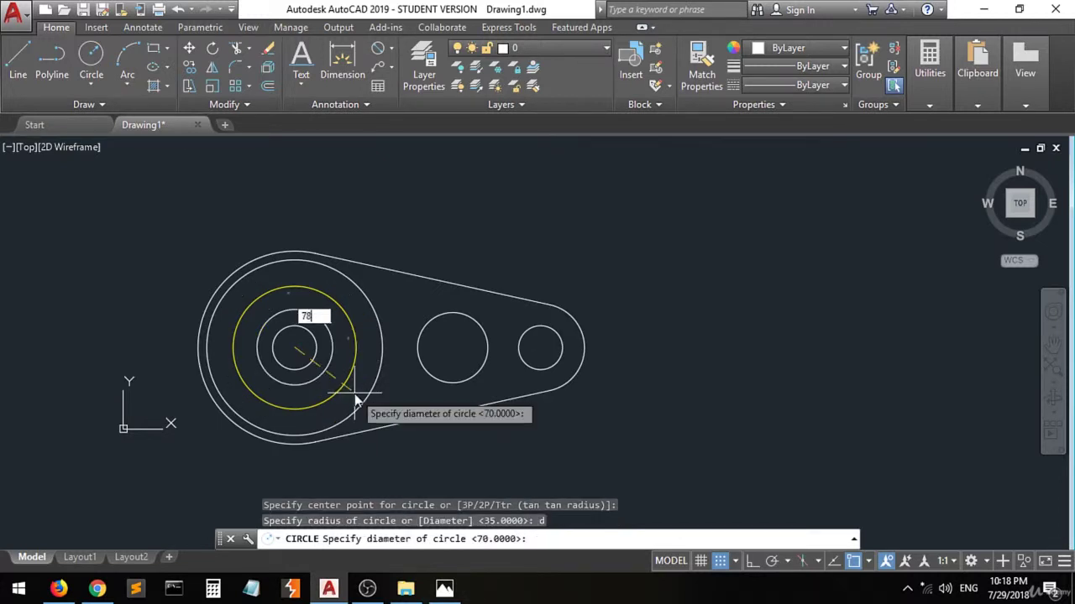
{"action": "key", "text": "Return"}
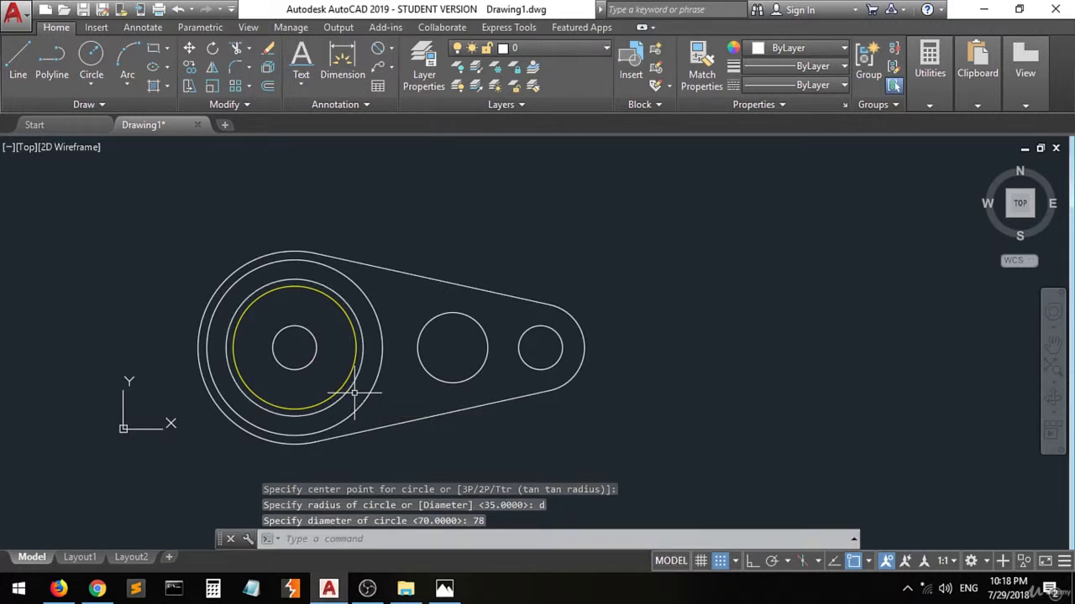
- Draw a 62-diameter circle concentric with the yellow circle
{"action": "key", "text": "Return"}
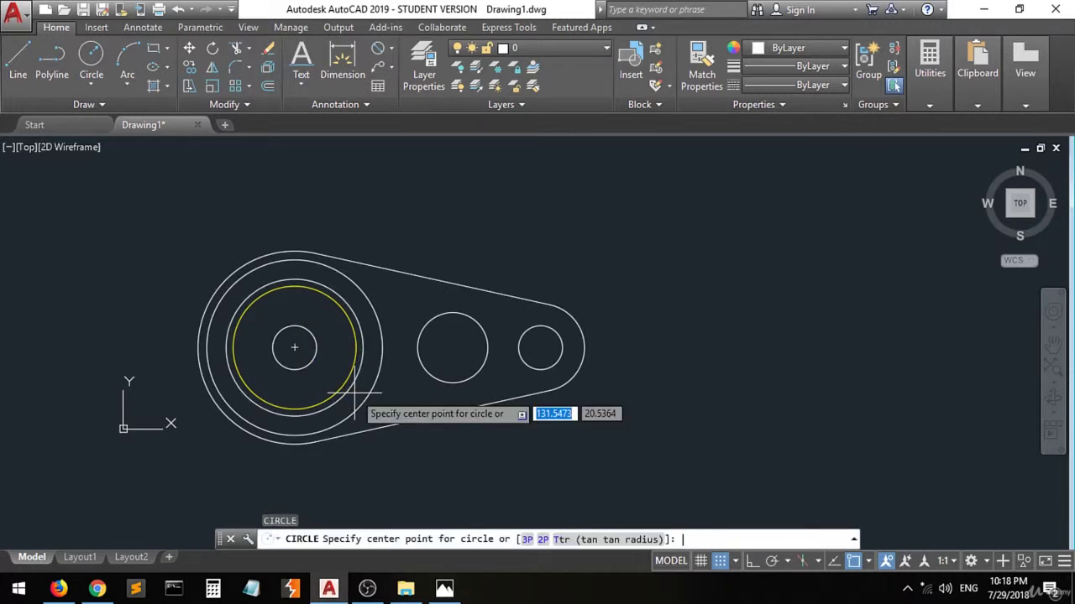
{"action": "left_click", "coordinate": [294, 347]}
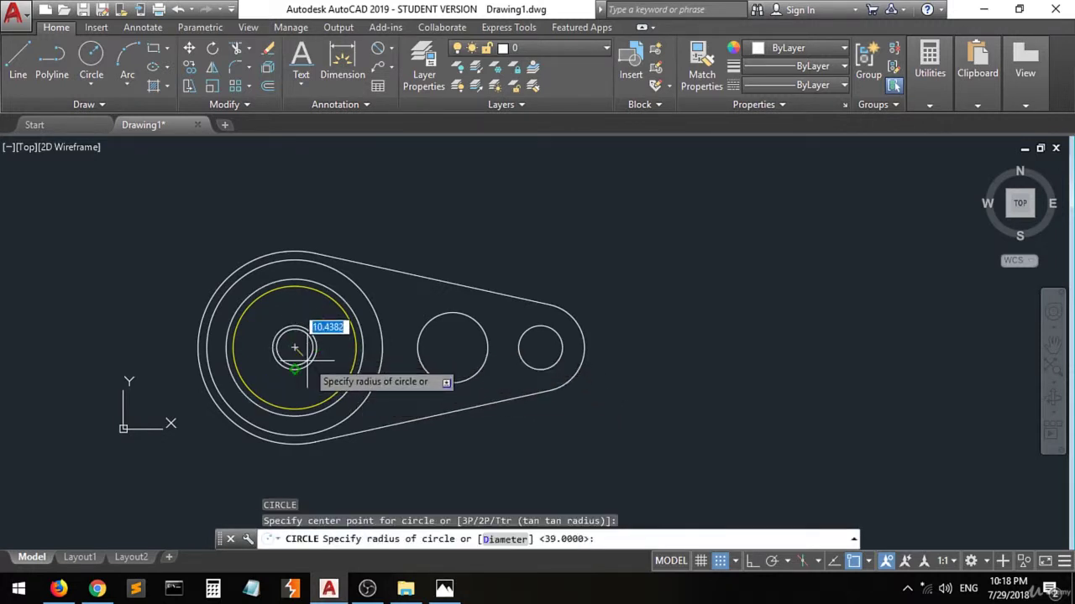
{"action": "type", "text": "d"}
{"action": "key", "text": "Return"}
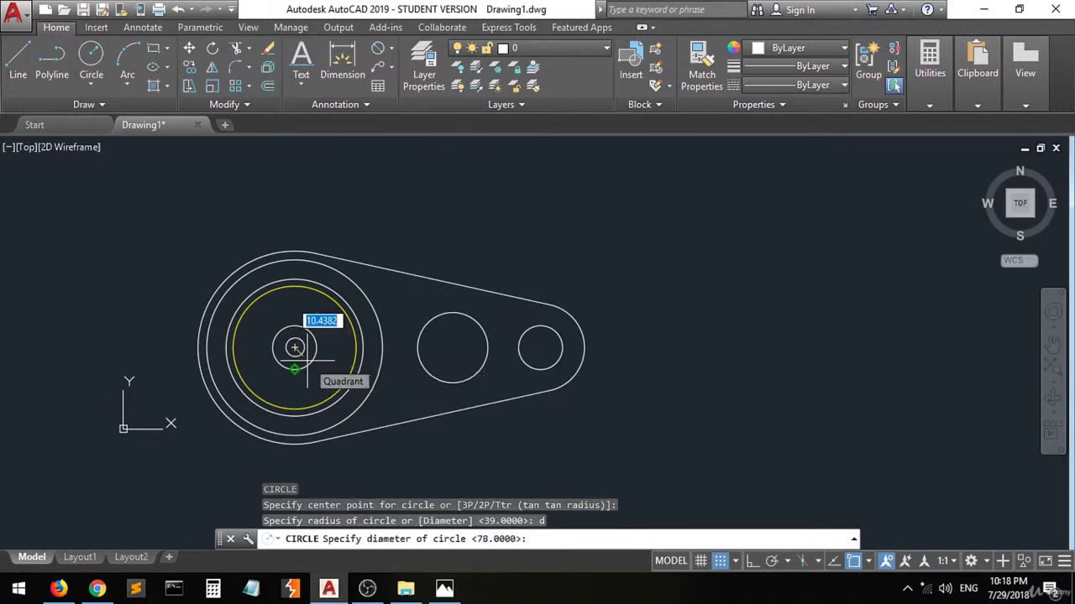
{"action": "type", "text": "62"}
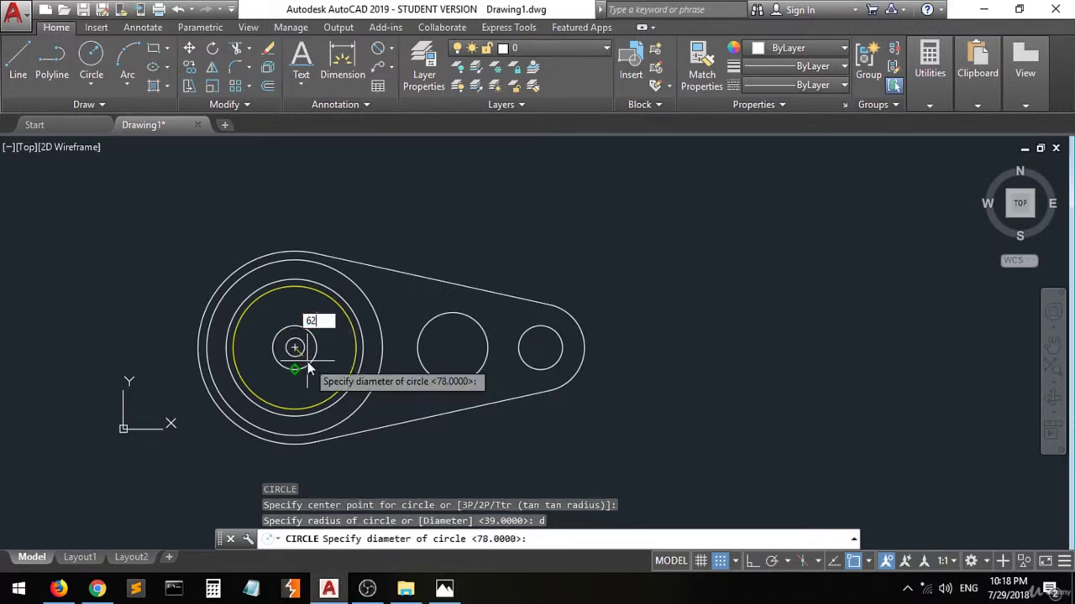
{"action": "key", "text": "Return"}
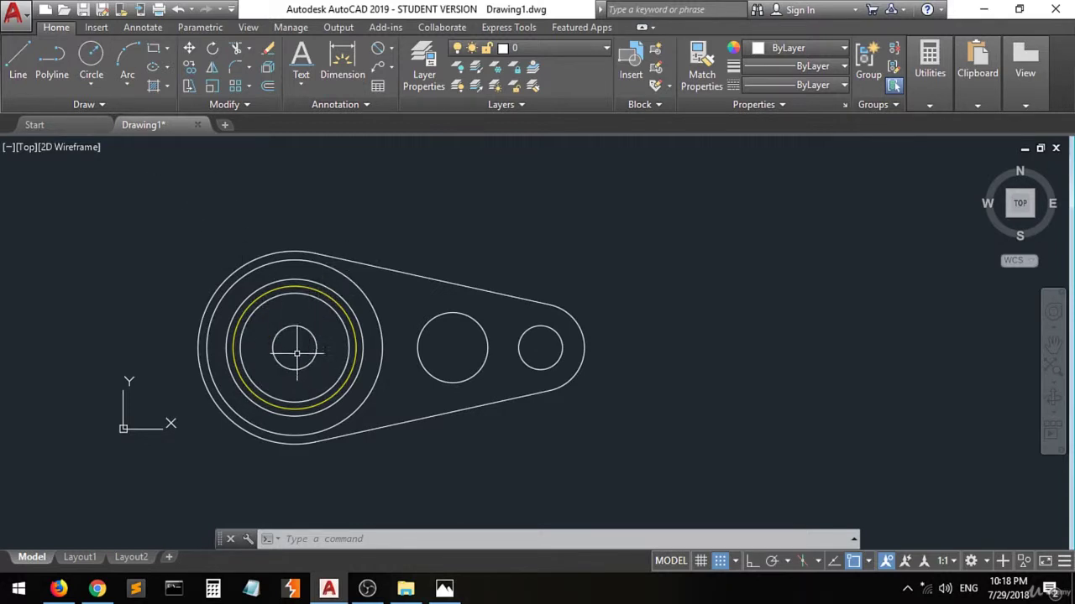
- Switch to the reference image in Photos and mark the large circle's centre and the upper slot's two end centres
{"action": "scroll", "coordinate": [285, 372], "scroll_direction": "up", "scroll_amount": 2}
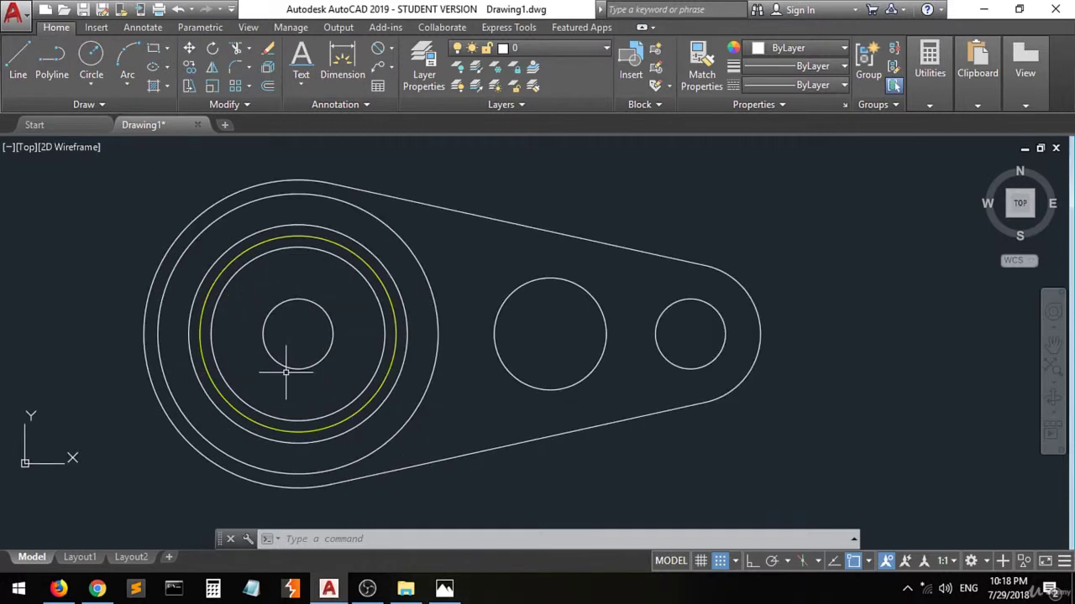
{"action": "left_click", "coordinate": [445, 588]}
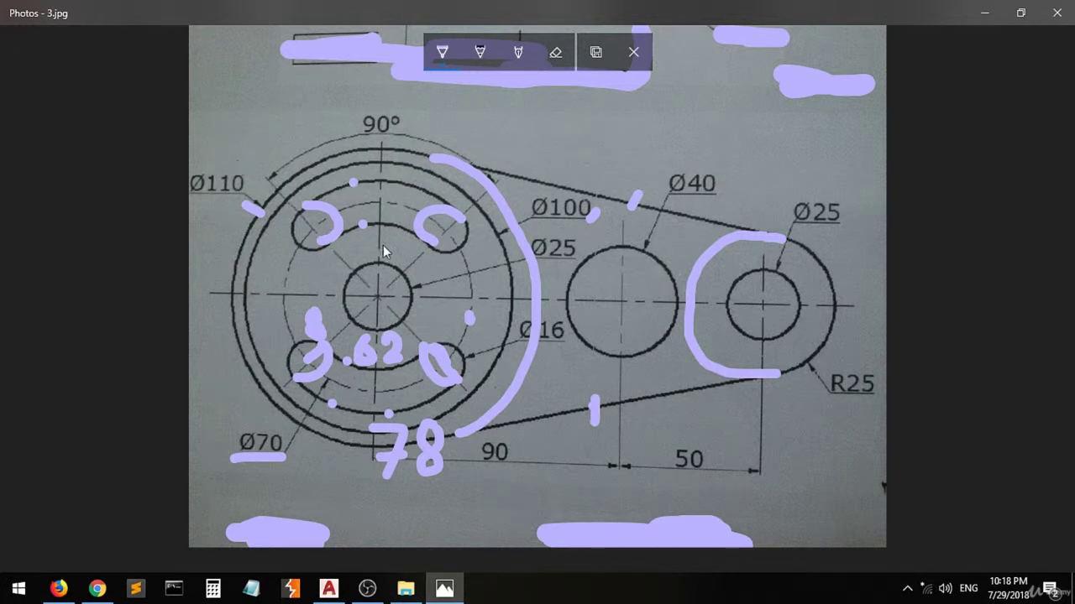
{"action": "left_click", "coordinate": [376, 297]}
{"action": "left_click", "coordinate": [375, 296]}
{"action": "left_click", "coordinate": [311, 229]}
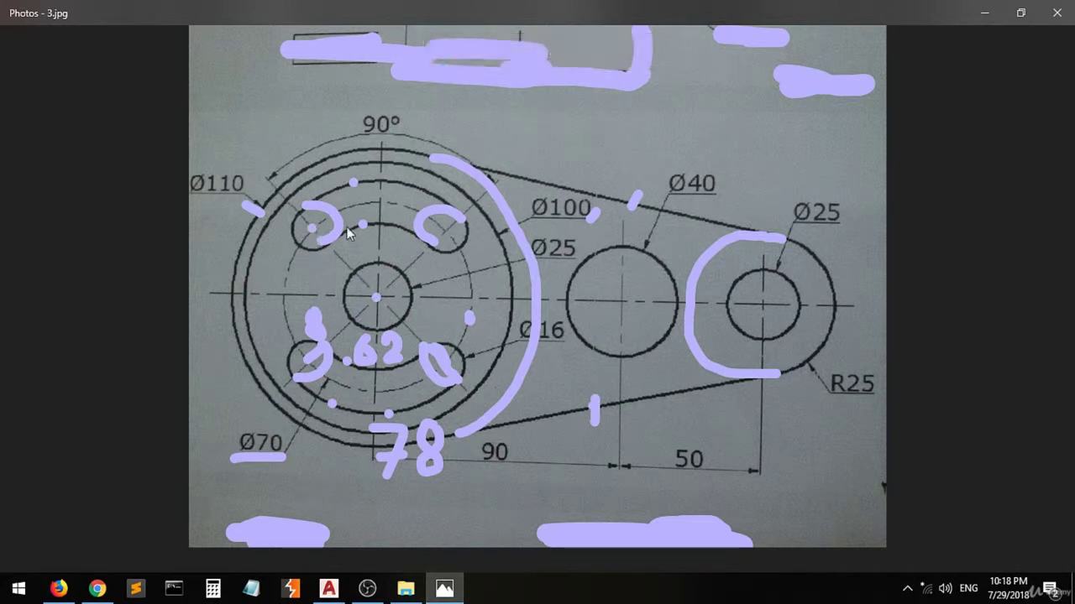
{"action": "left_click", "coordinate": [446, 230]}
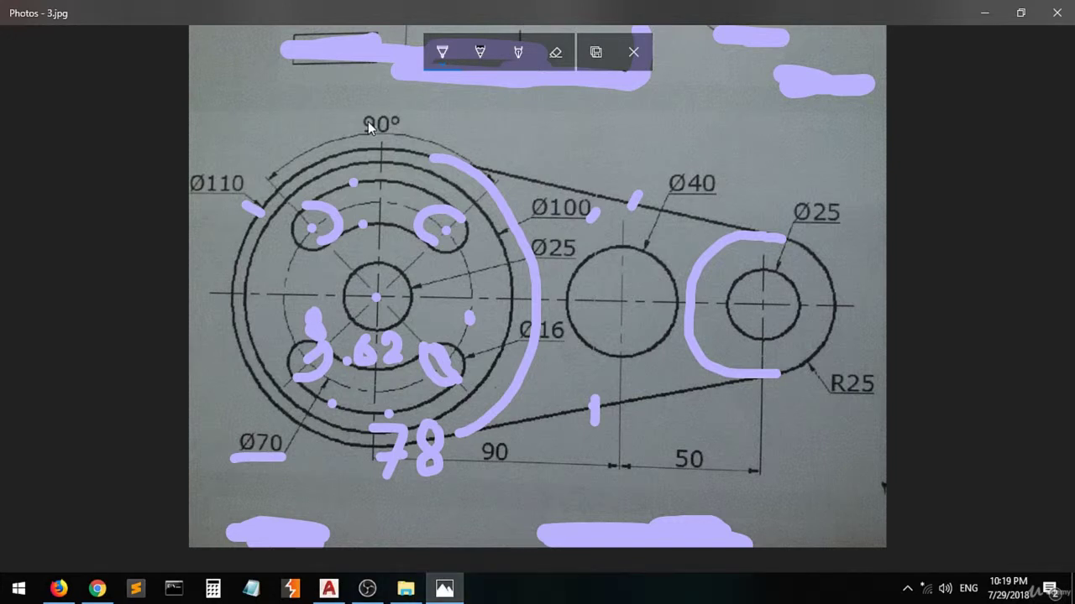
- Clear all ink marks from the reference image
{"action": "left_click", "coordinate": [555, 53]}
{"action": "left_click", "coordinate": [556, 58]}
{"action": "left_click", "coordinate": [549, 105]}
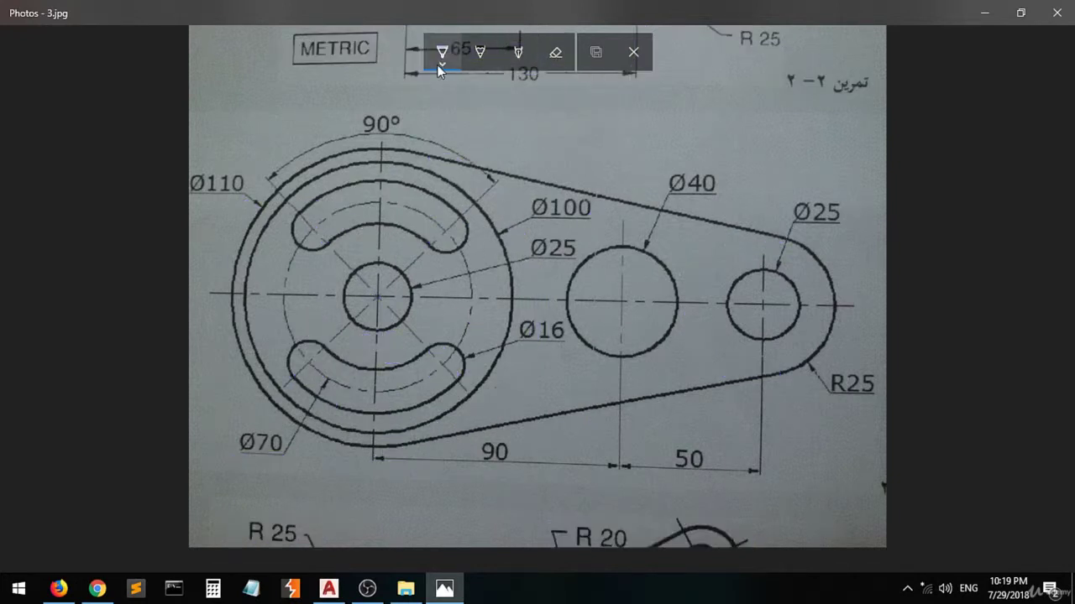
- Mark the upper slot's two end centres with the pen, draw an angle arc beside the large circle's centre and write 45 next to it
{"action": "left_click", "coordinate": [446, 232]}
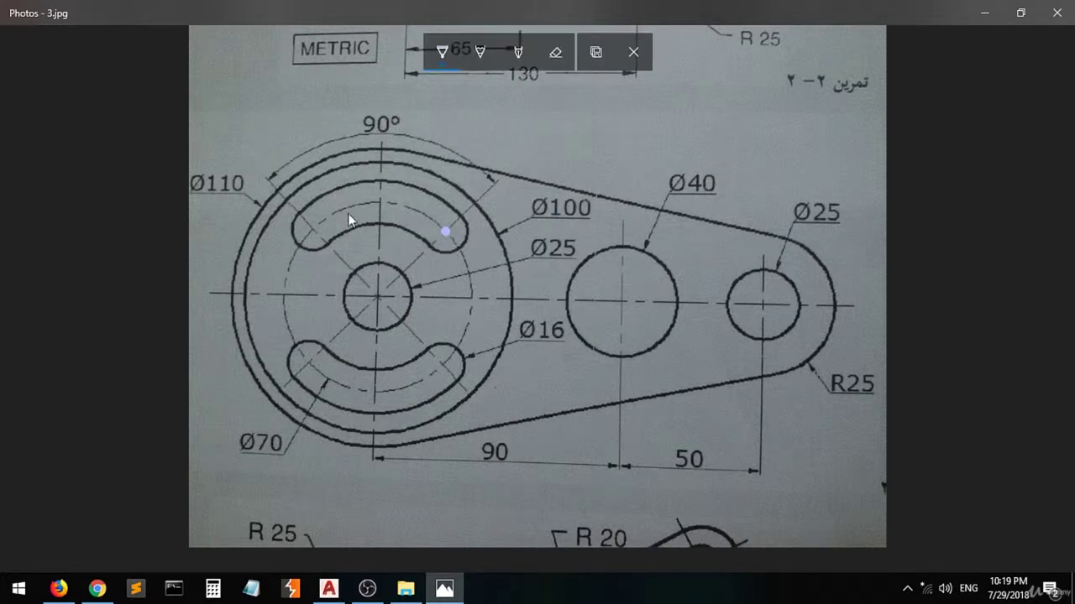
{"action": "left_click", "coordinate": [311, 229]}
{"action": "left_click", "coordinate": [419, 260]}
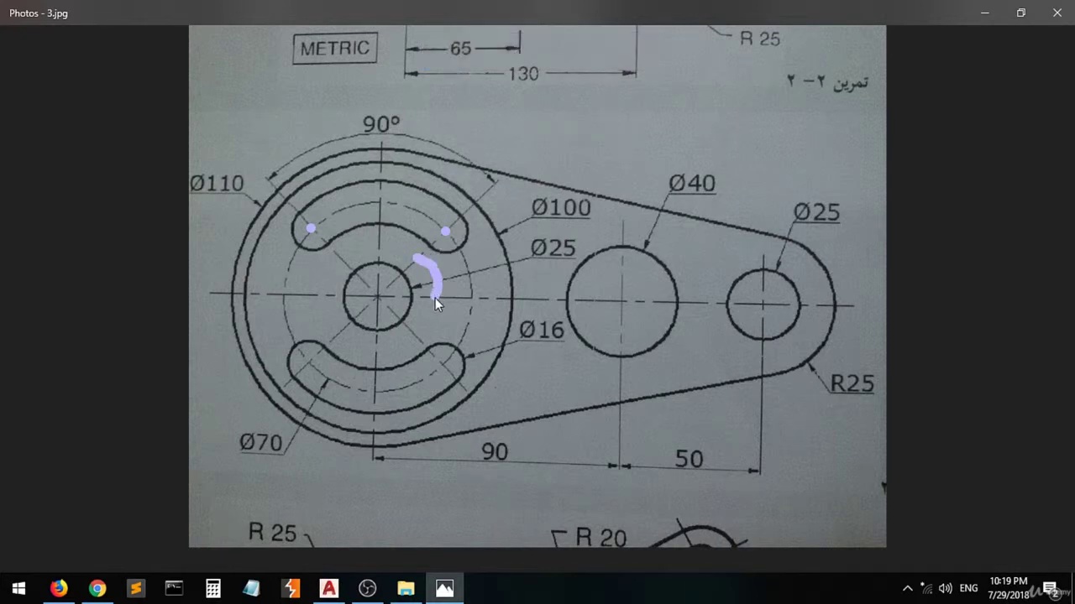
{"action": "mouse_move", "coordinate": [453, 255]}
{"action": "left_mouse_down"}
{"action": "mouse_move", "coordinate": [467, 271]}
{"action": "mouse_move", "coordinate": [468, 255]}
{"action": "mouse_move", "coordinate": [484, 252]}
{"action": "left_mouse_up"}
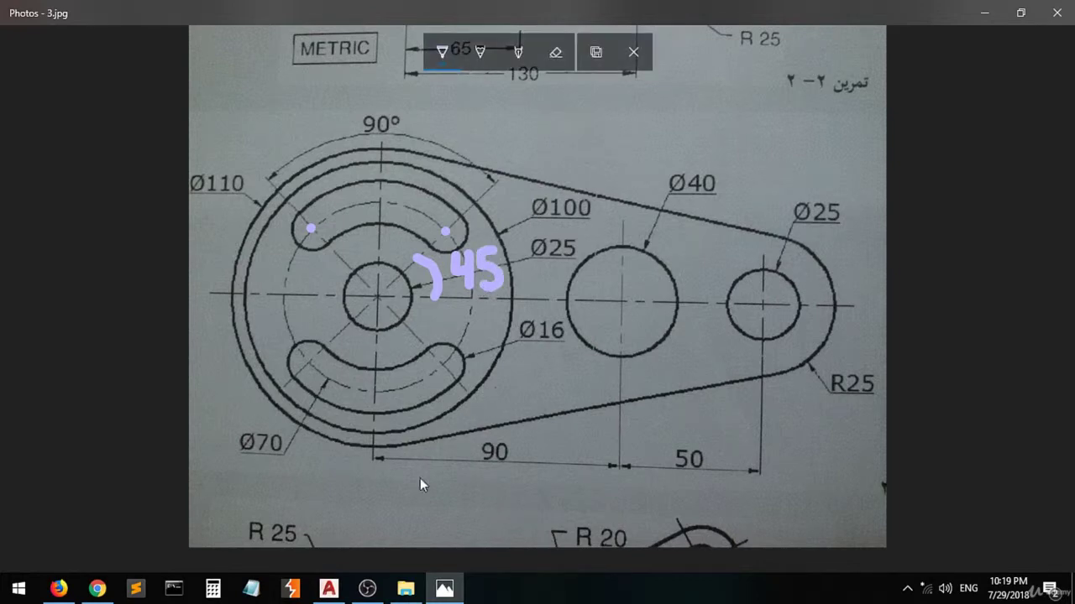
- Switch back to AutoCAD and draw a line from the concentric circles' centre, 100 units long at 45°
{"action": "left_click", "coordinate": [328, 590]}
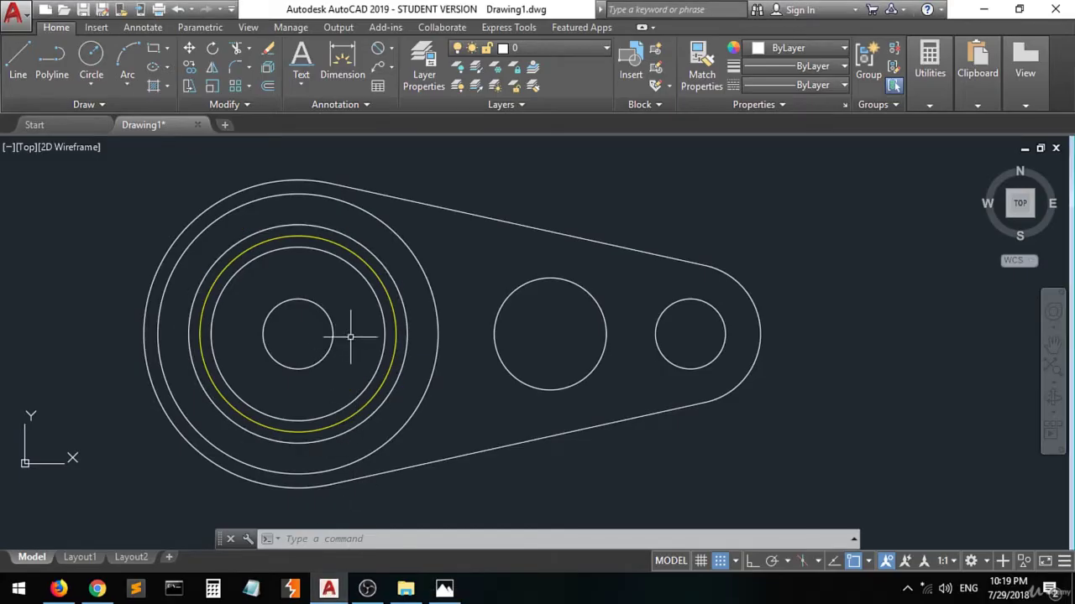
{"action": "left_click", "coordinate": [397, 334]}
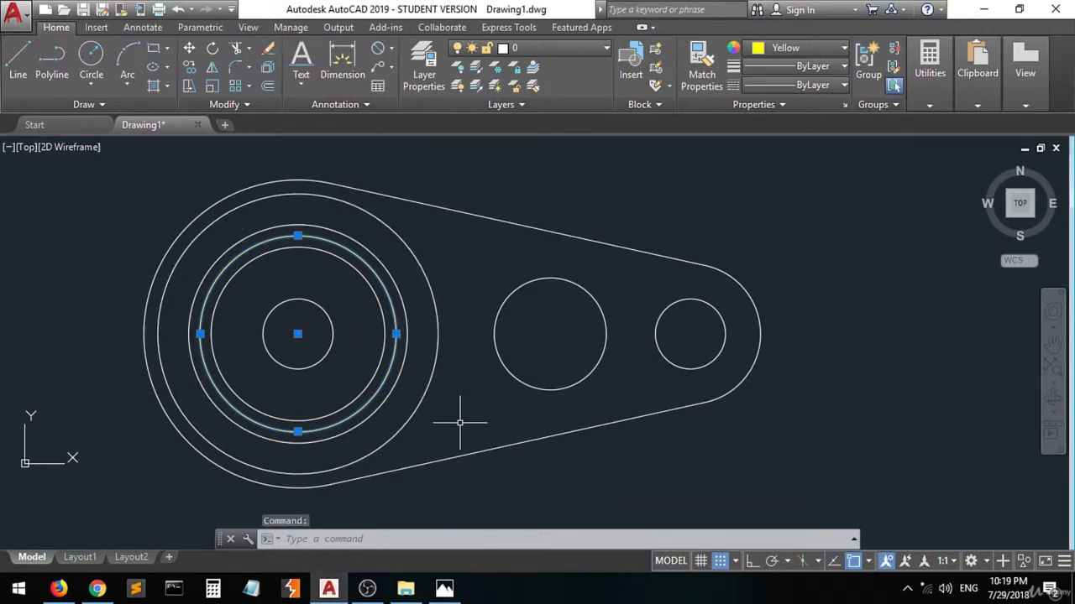
{"action": "key", "text": "Escape"}
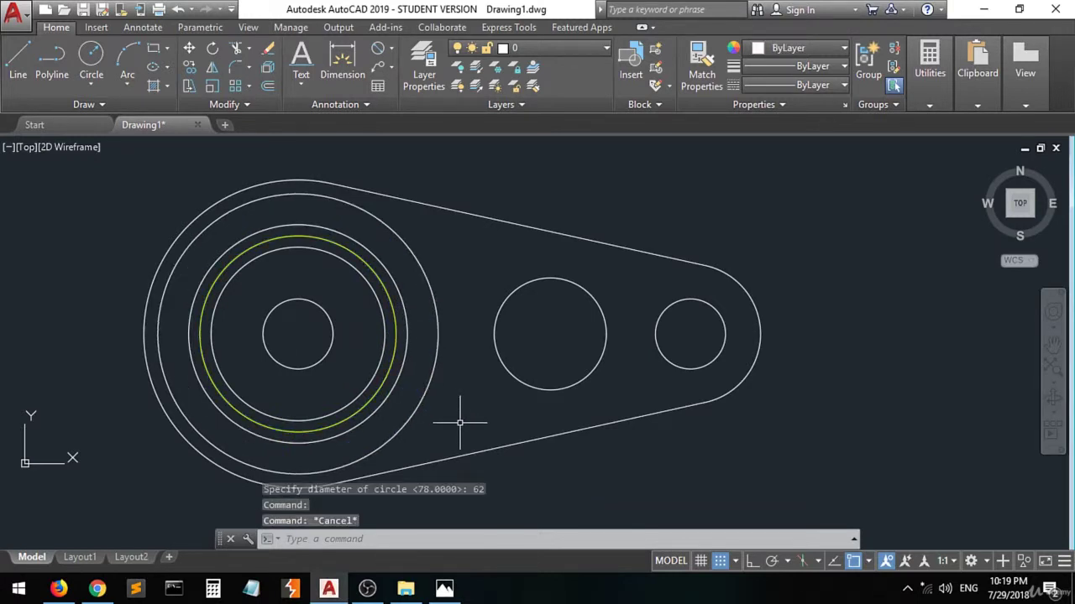
{"action": "left_click", "coordinate": [21, 67]}
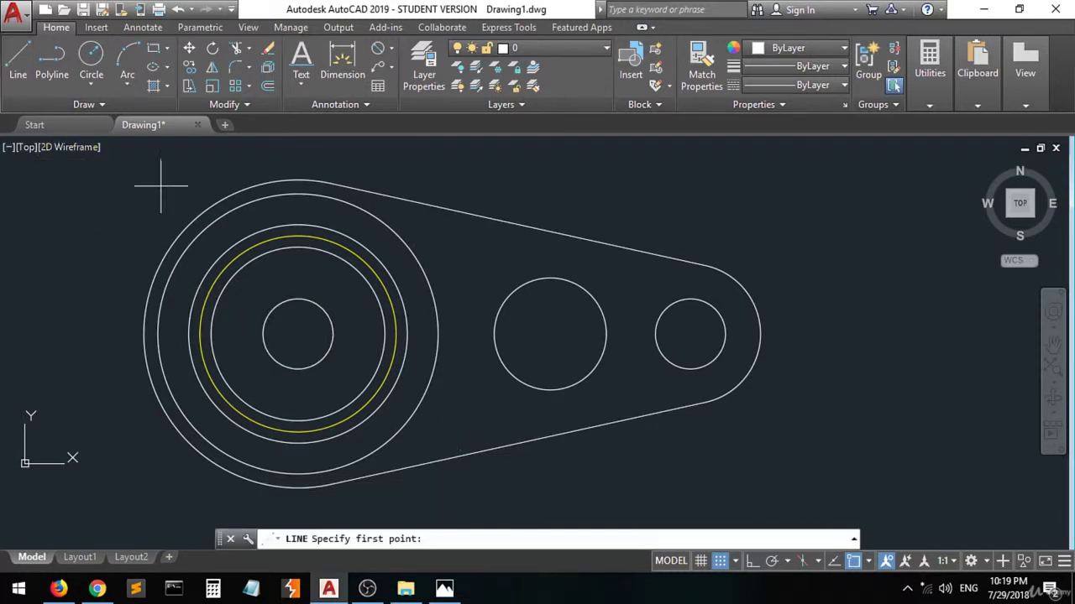
{"action": "left_click", "coordinate": [299, 334]}
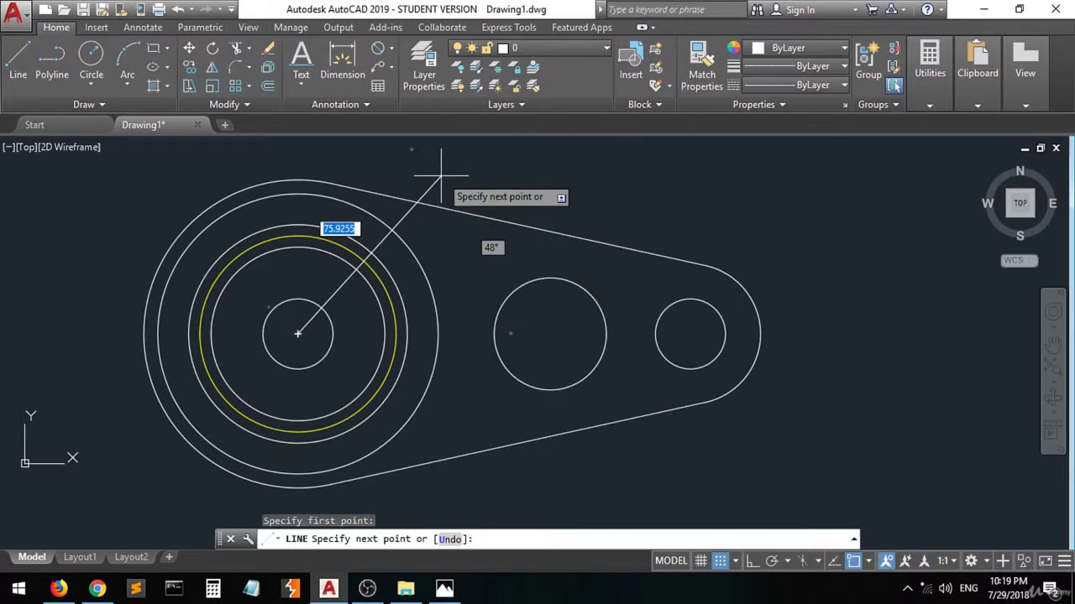
{"action": "type", "text": "@"}
{"action": "type", "text": "100"}
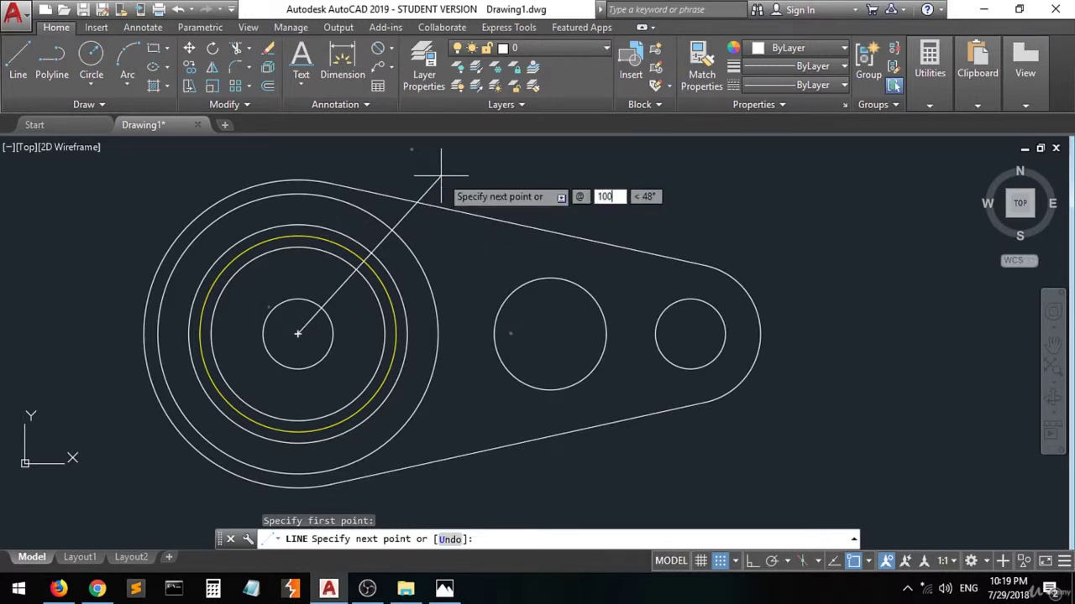
{"action": "key", "text": "Tab"}
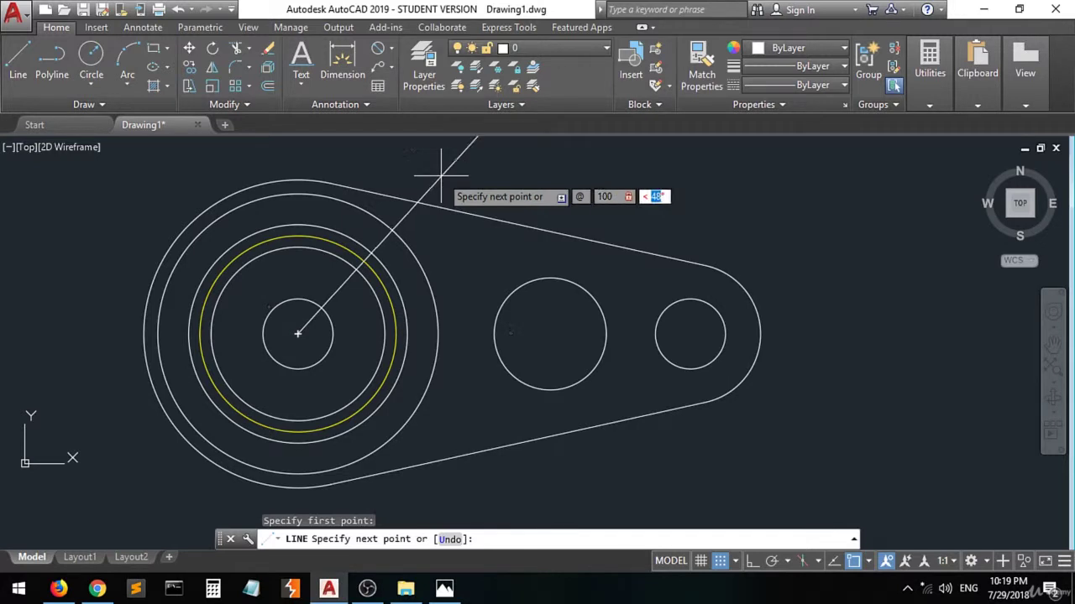
{"action": "type", "text": "45"}
{"action": "key", "text": "Return"}
{"action": "scroll", "coordinate": [495, 203], "scroll_direction": "down", "scroll_amount": 2}
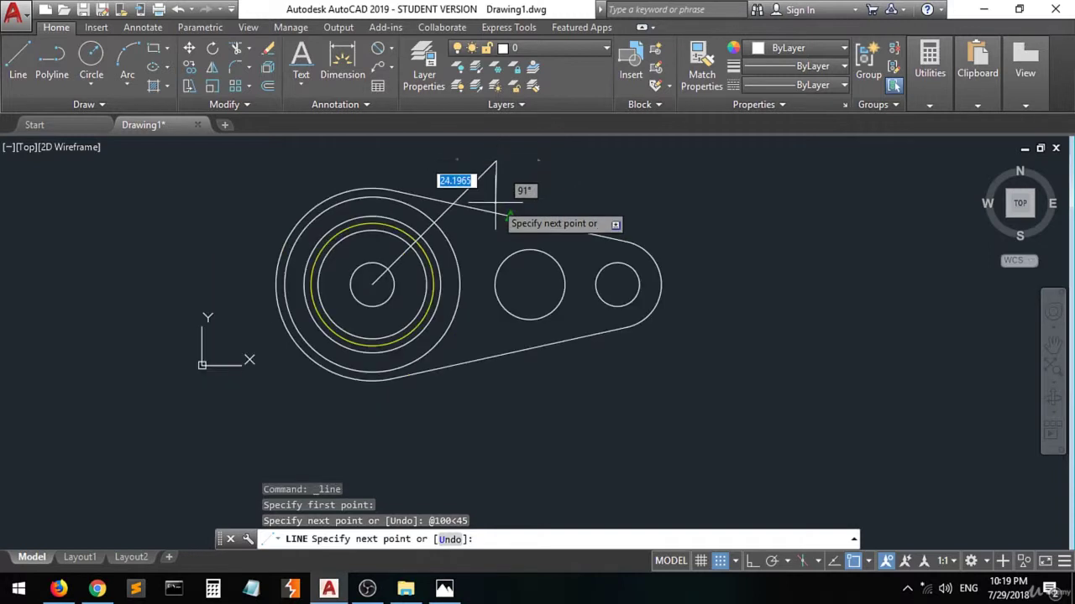
{"action": "key", "text": "Return"}
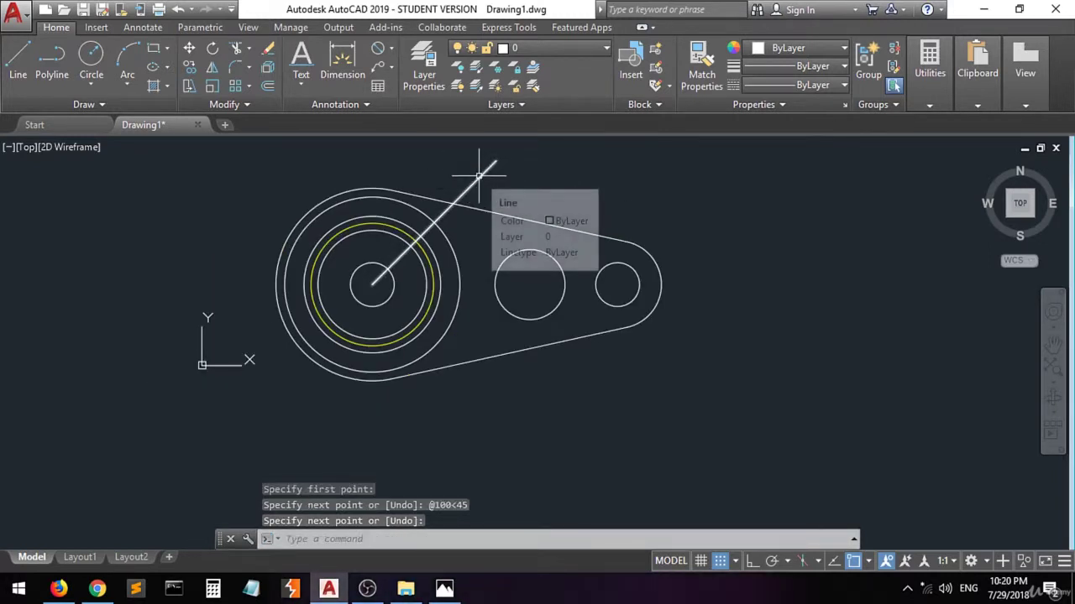
- Start a second line at the concentric circles' centre and try entering 45+90 for its next point
{"action": "left_click", "coordinate": [18, 65]}
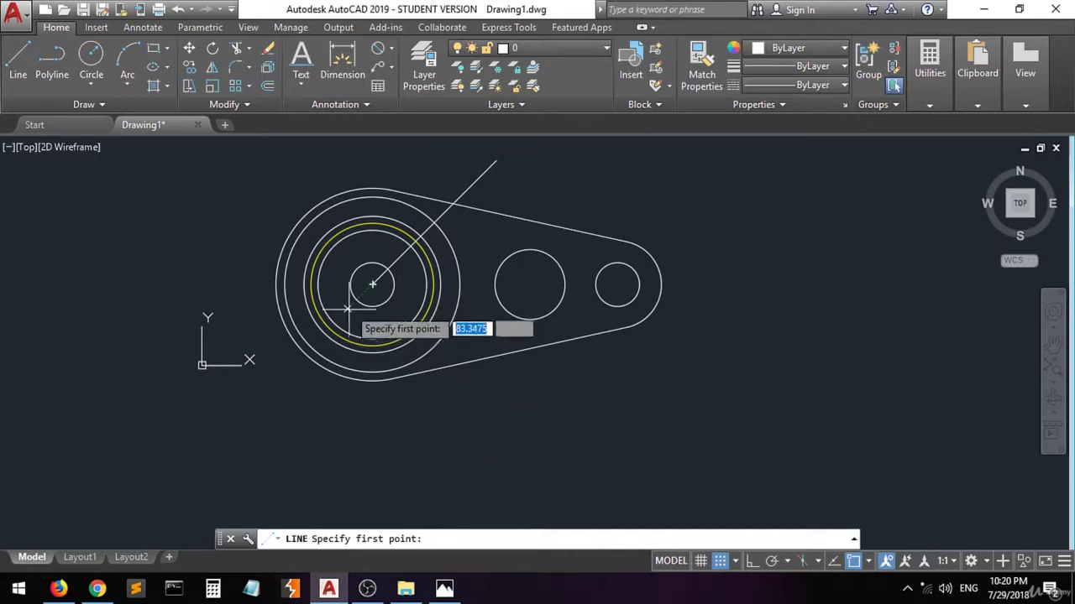
{"action": "left_click", "coordinate": [372, 286]}
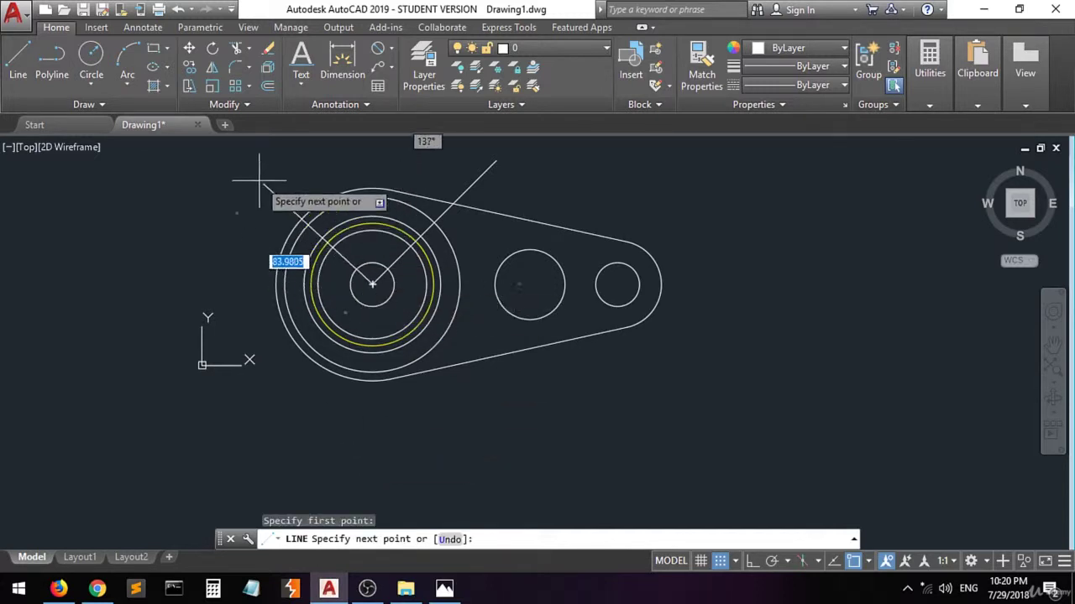
{"action": "type", "text": "@"}
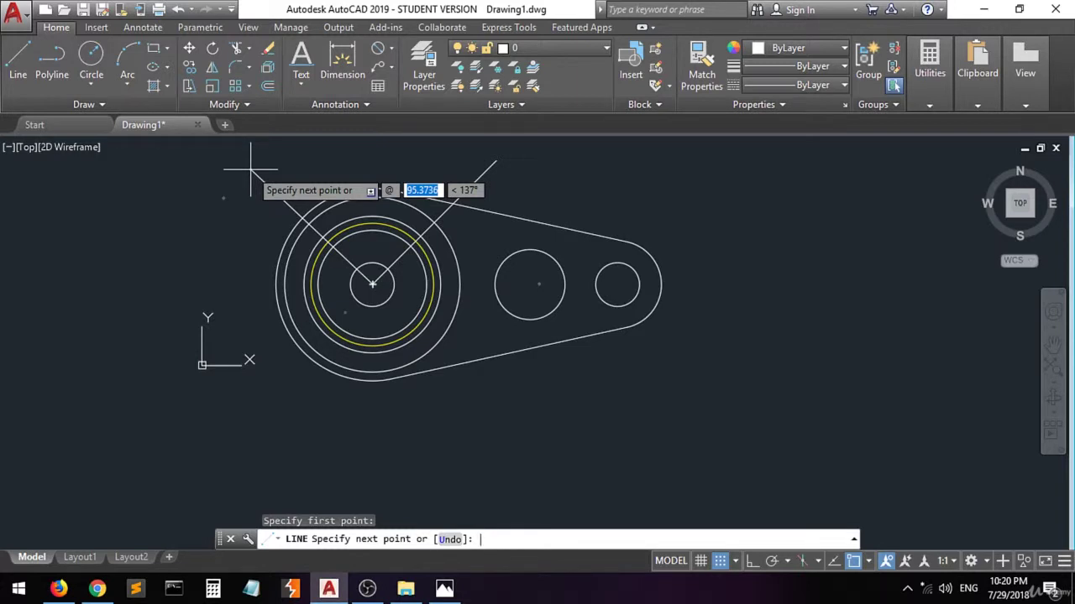
{"action": "type", "text": "45+90"}
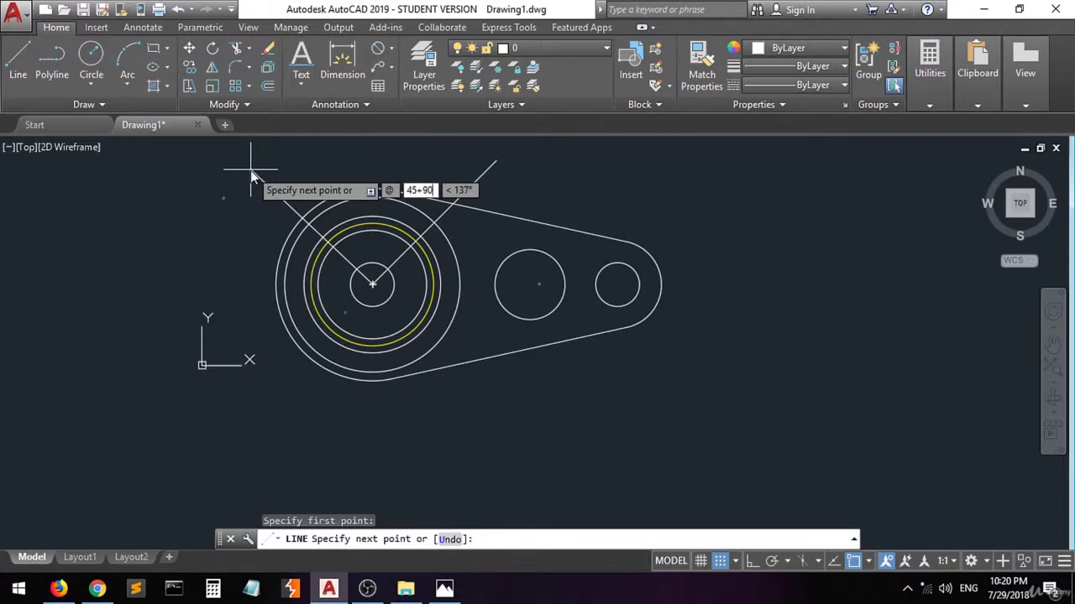
{"action": "key", "text": "BackSpace"}
{"action": "key", "text": "BackSpace"}
{"action": "key", "text": "BackSpace"}
{"action": "key", "text": "BackSpace"}
{"action": "key", "text": "BackSpace"}
{"action": "type", "text": "<"}
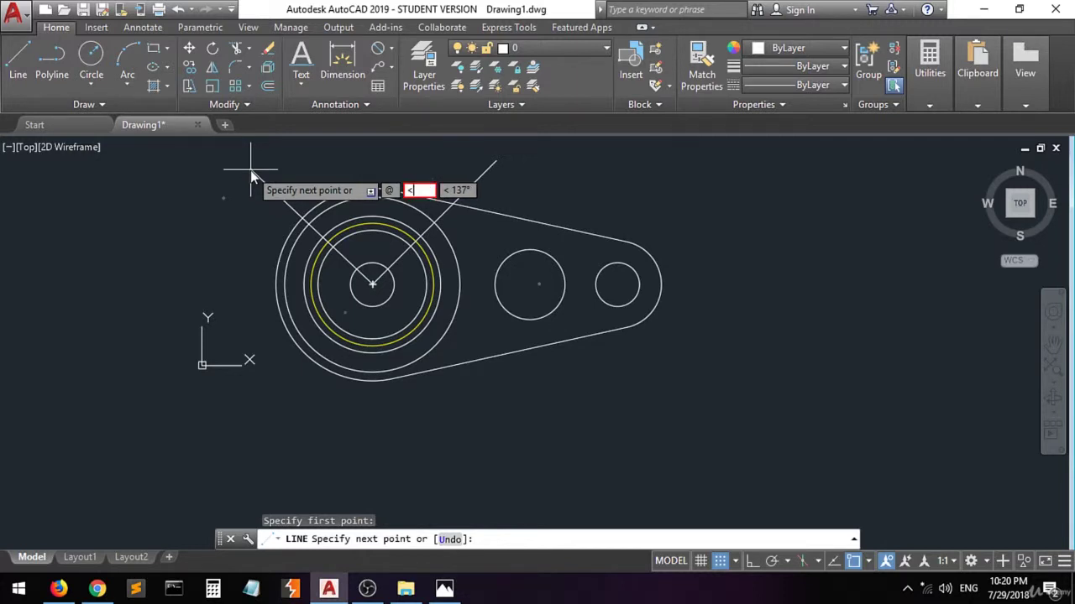
{"action": "key", "text": "BackSpace"}
- Switch to Calculator, compute 45 + 90, and minimize it
{"action": "left_click", "coordinate": [213, 588]}
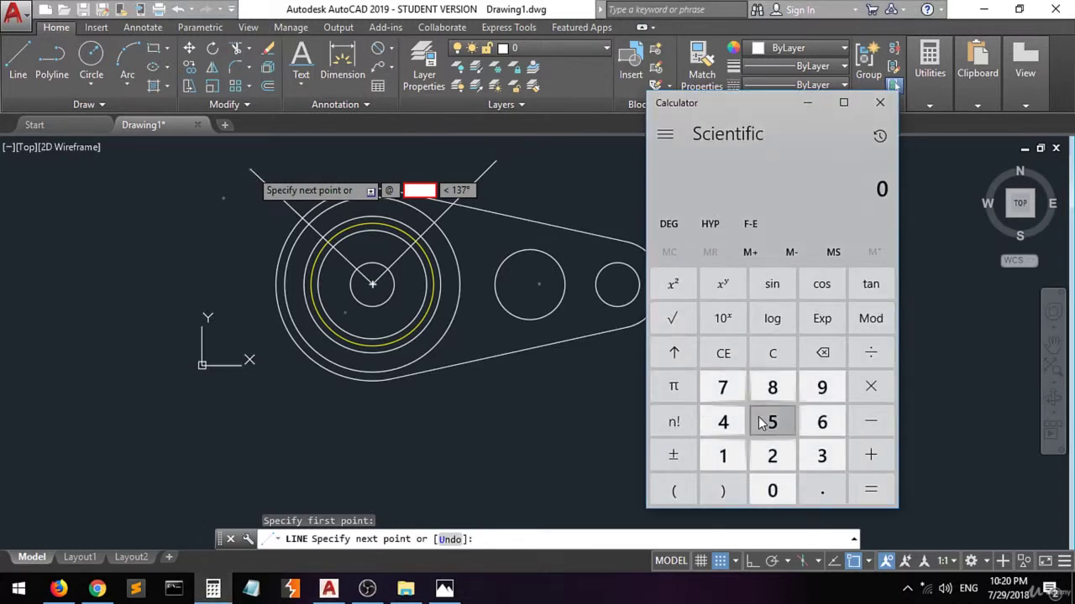
{"action": "left_click", "coordinate": [717, 420]}
{"action": "left_click", "coordinate": [768, 419]}
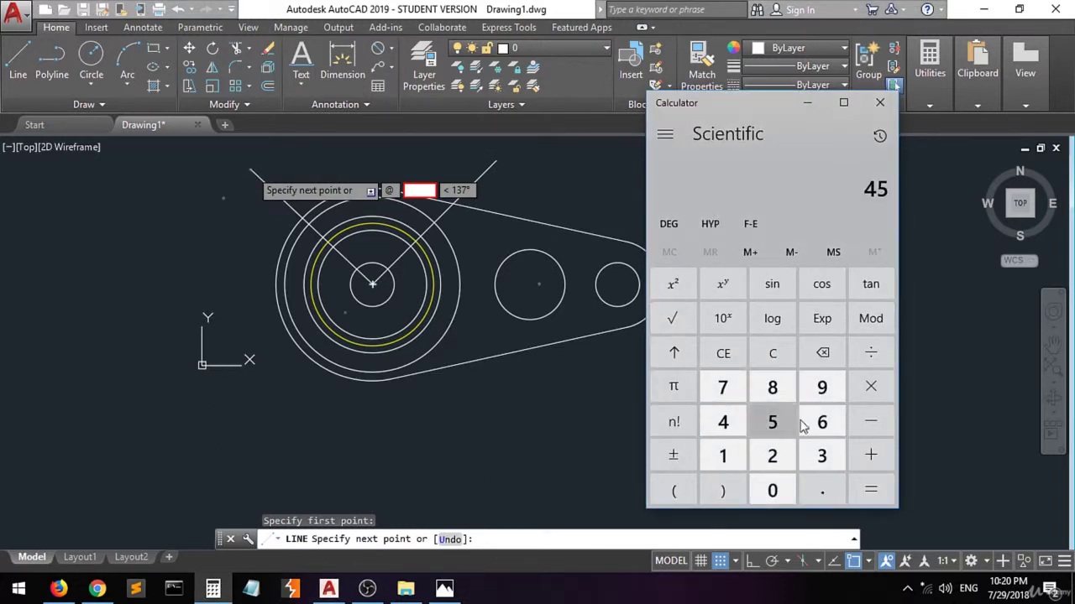
{"action": "left_click", "coordinate": [869, 462]}
{"action": "left_click", "coordinate": [822, 394]}
{"action": "left_click", "coordinate": [772, 490]}
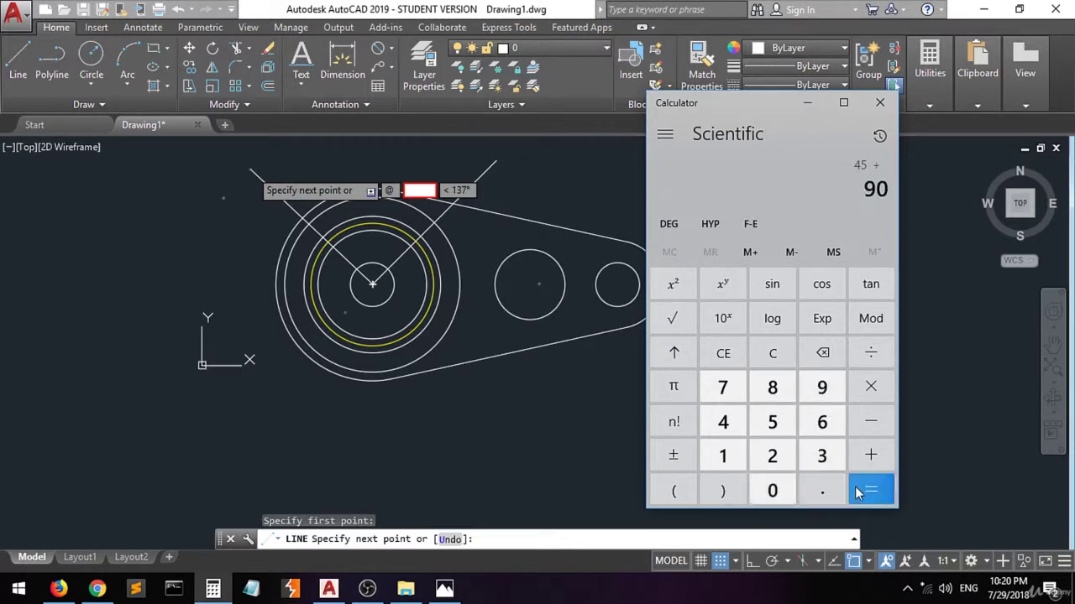
{"action": "left_click", "coordinate": [870, 489]}
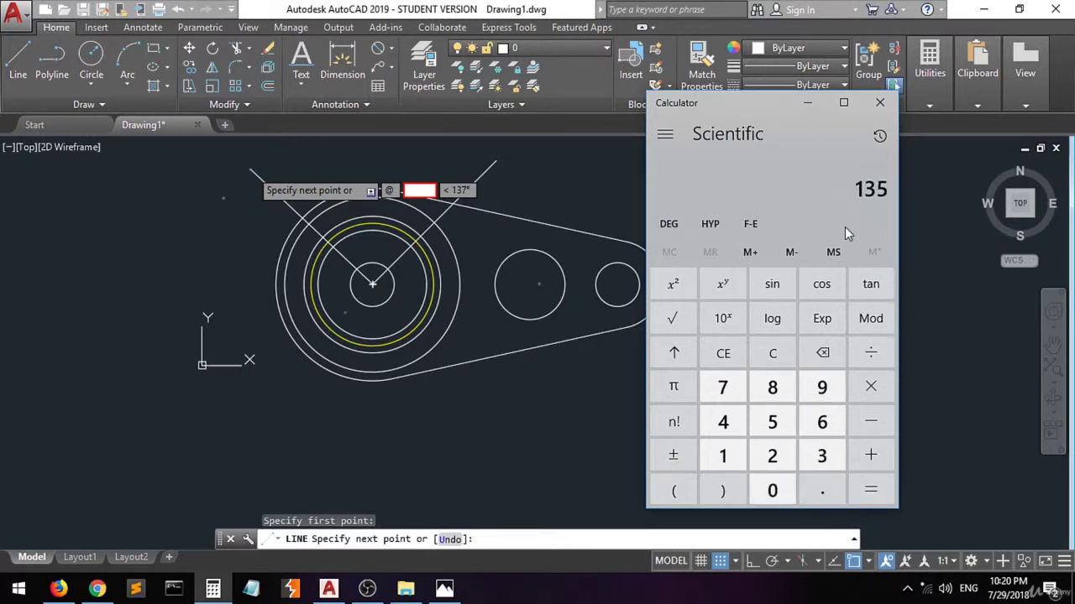
{"action": "left_click", "coordinate": [803, 105]}
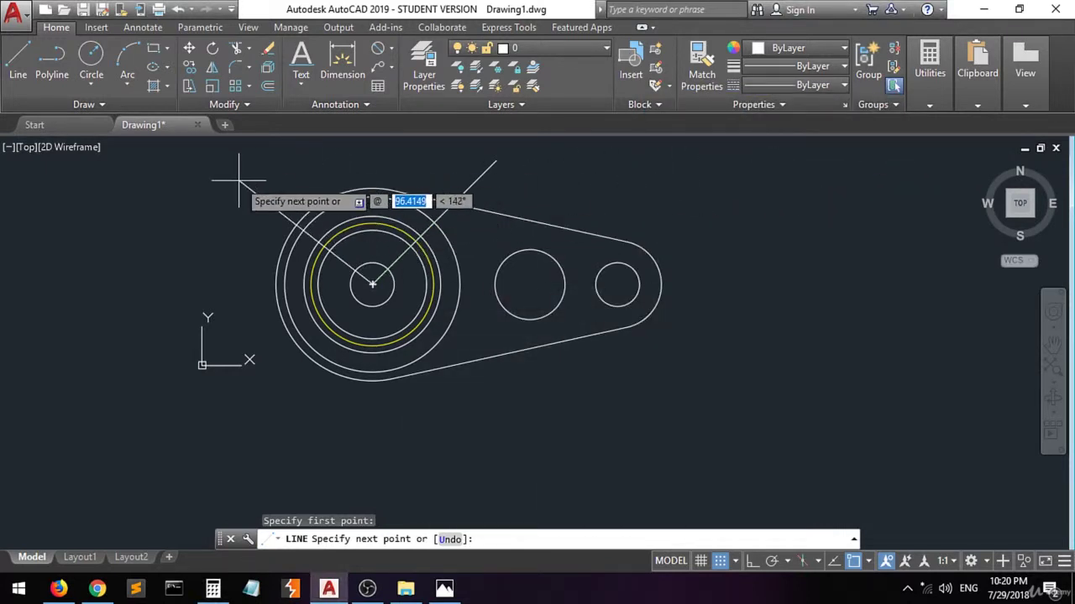
- Complete the second line at 135 units long and 135°, ending with a short freehand segment past its outer end
{"action": "type", "text": "135"}
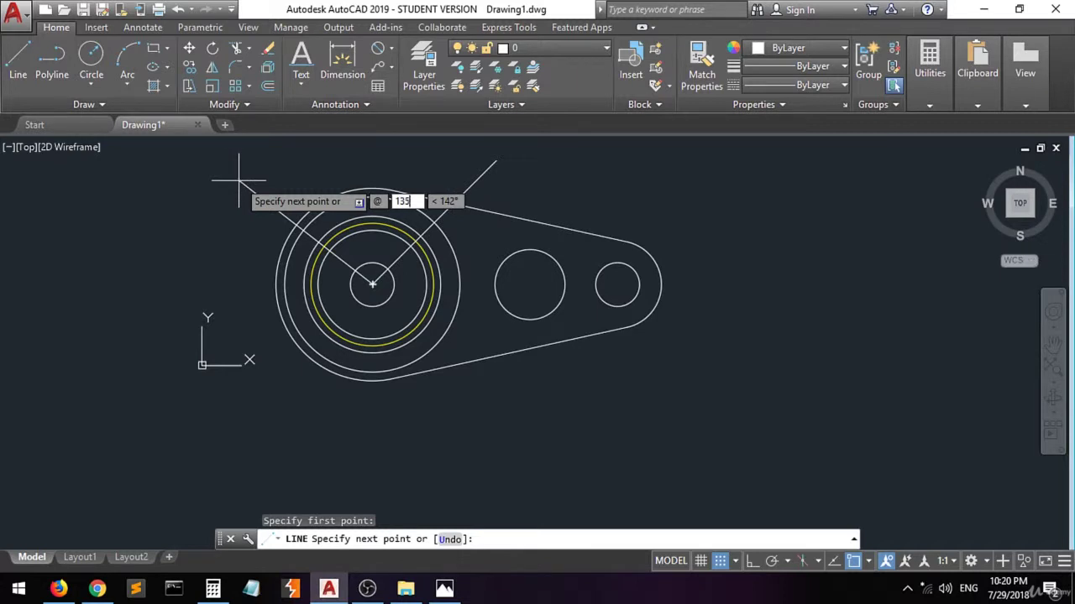
{"action": "key", "text": "Tab"}
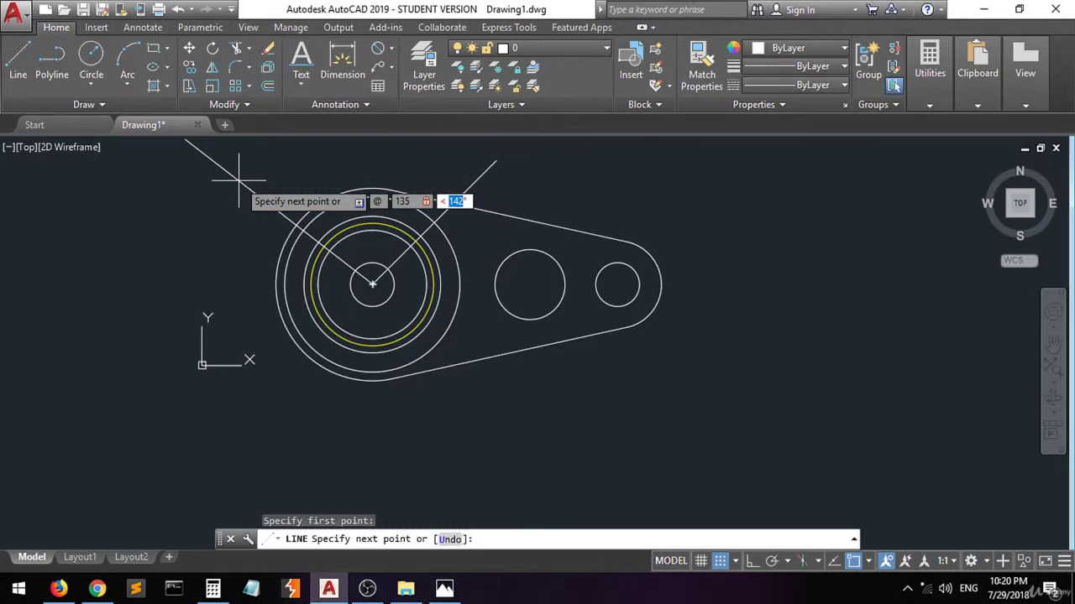
{"action": "type", "text": "135"}
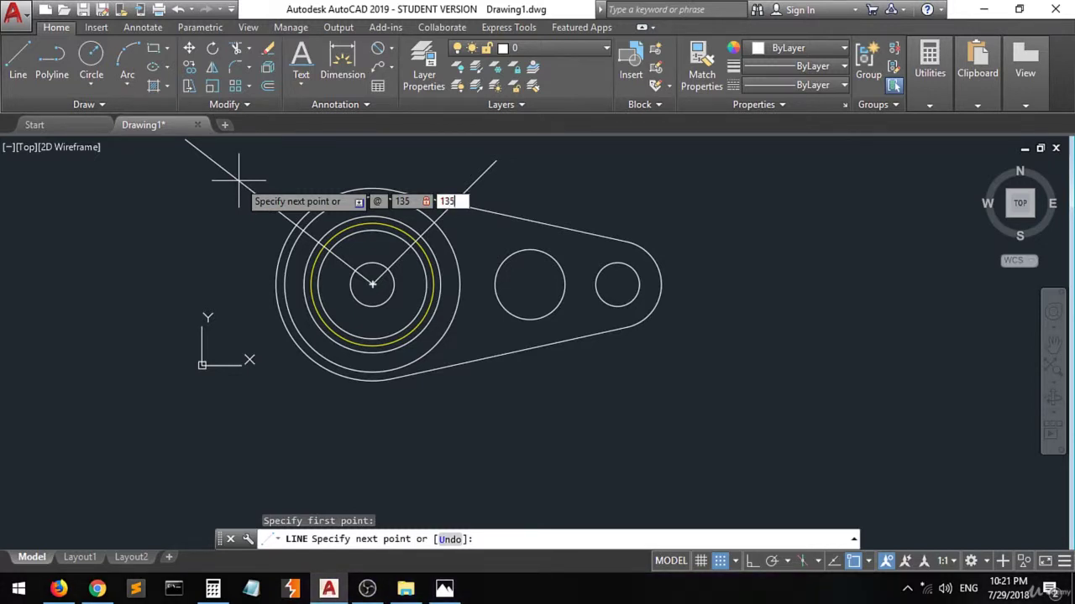
{"action": "key", "text": "Return"}
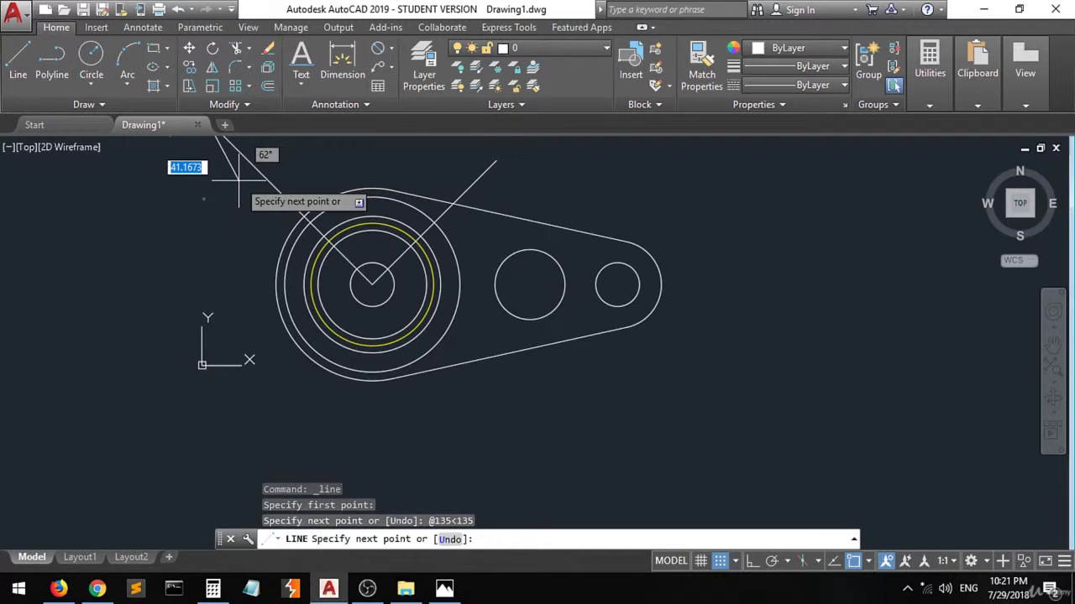
{"action": "scroll", "coordinate": [207, 201], "scroll_direction": "down", "scroll_amount": 4}
{"action": "left_click", "coordinate": [177, 198]}
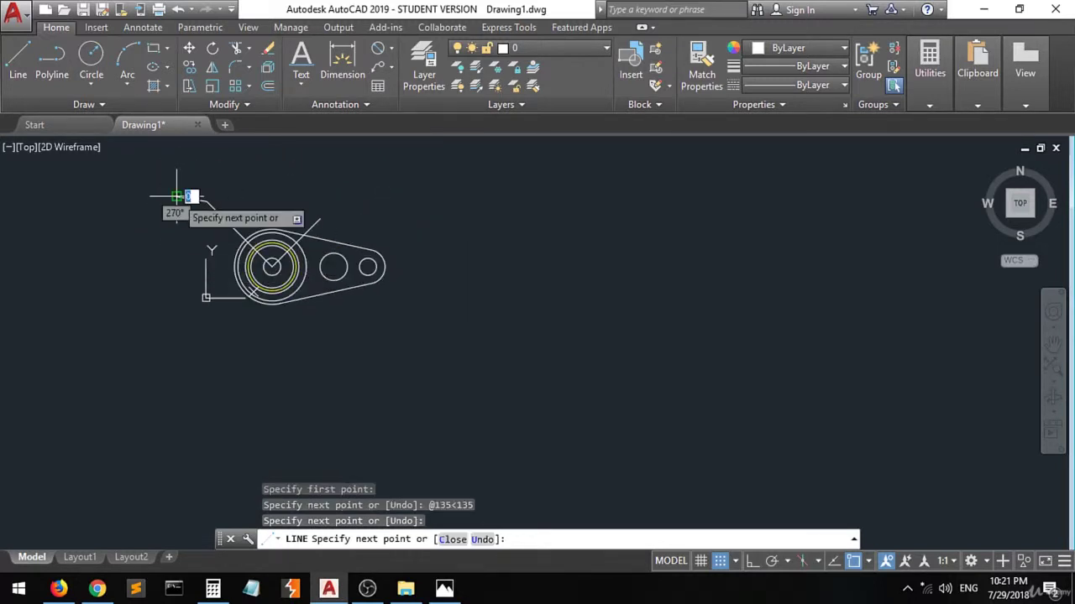
{"action": "key", "text": "Return"}
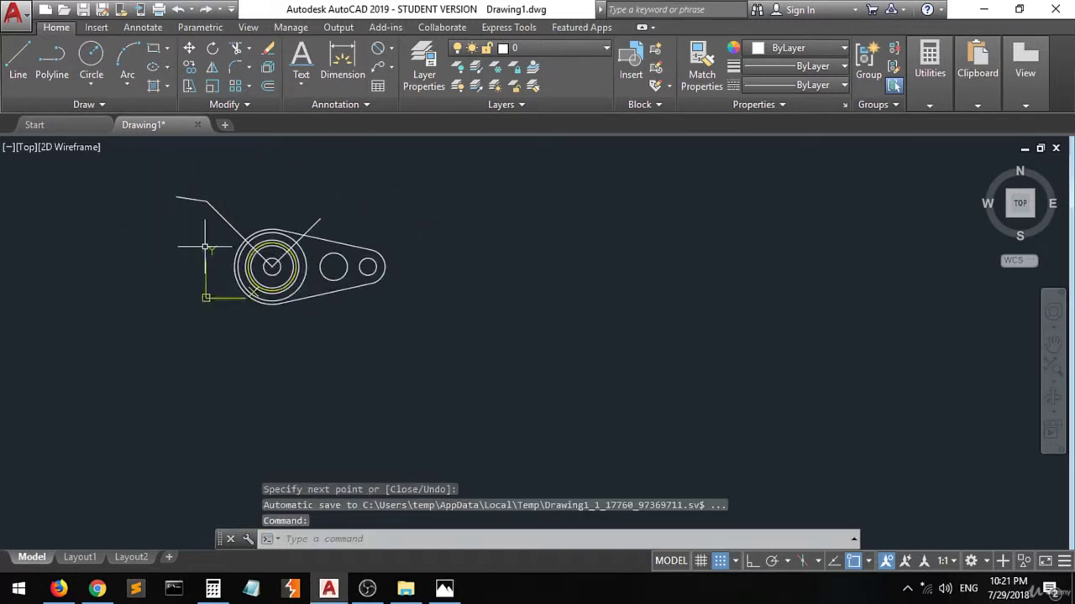
- Add an angular dimension between the 45° and 135° construction lines, placing its arc just above the outer circle
{"action": "scroll", "coordinate": [220, 194], "scroll_direction": "up", "scroll_amount": 3}
{"action": "scroll", "coordinate": [309, 257], "scroll_direction": "up", "scroll_amount": 2}
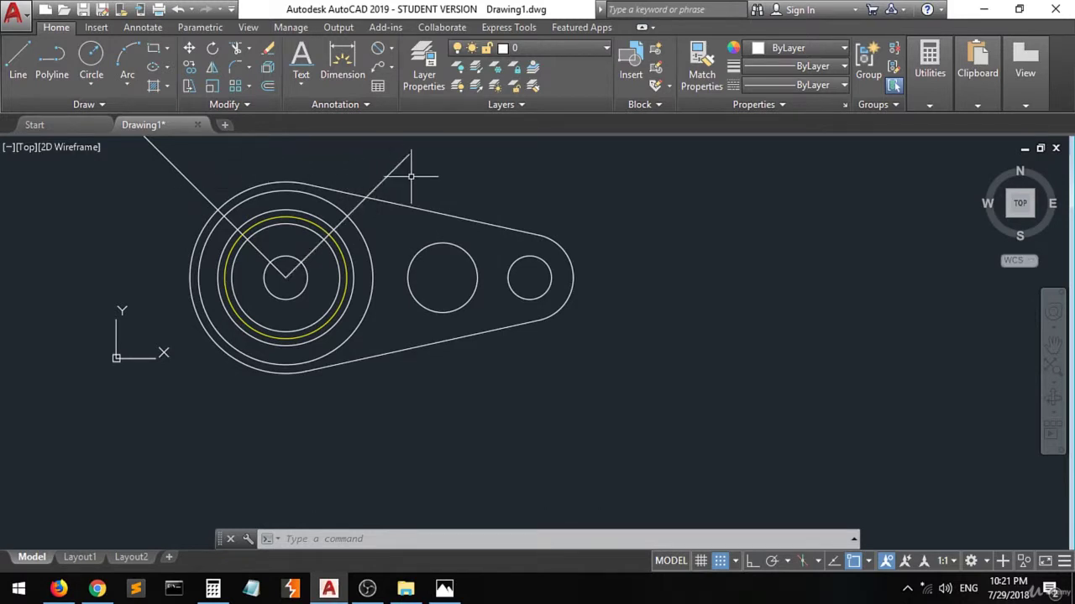
{"action": "left_click", "coordinate": [390, 48]}
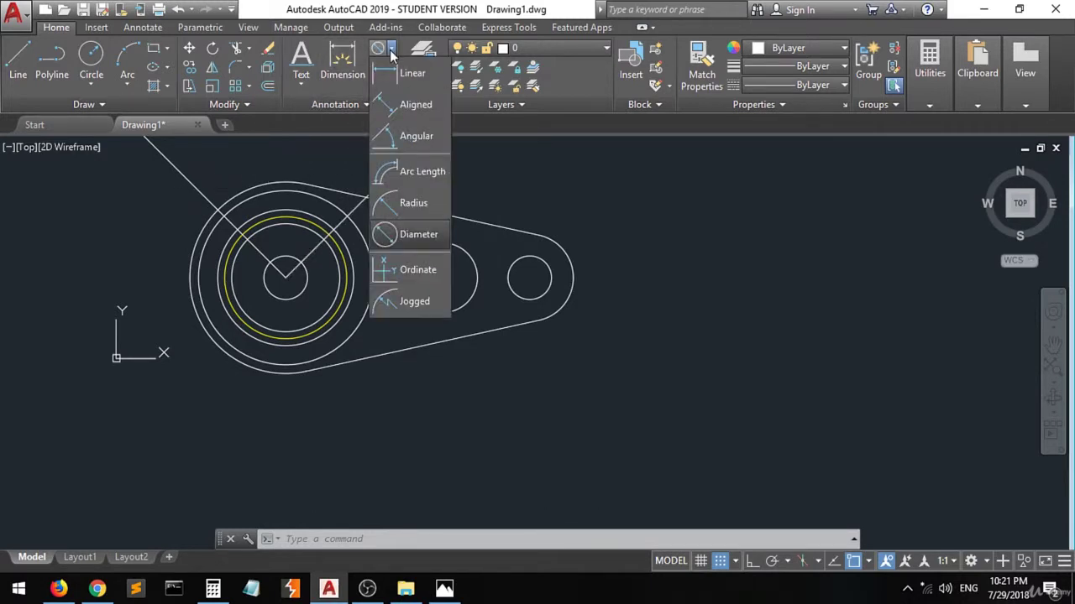
{"action": "left_click", "coordinate": [412, 140]}
{"action": "left_click", "coordinate": [404, 167]}
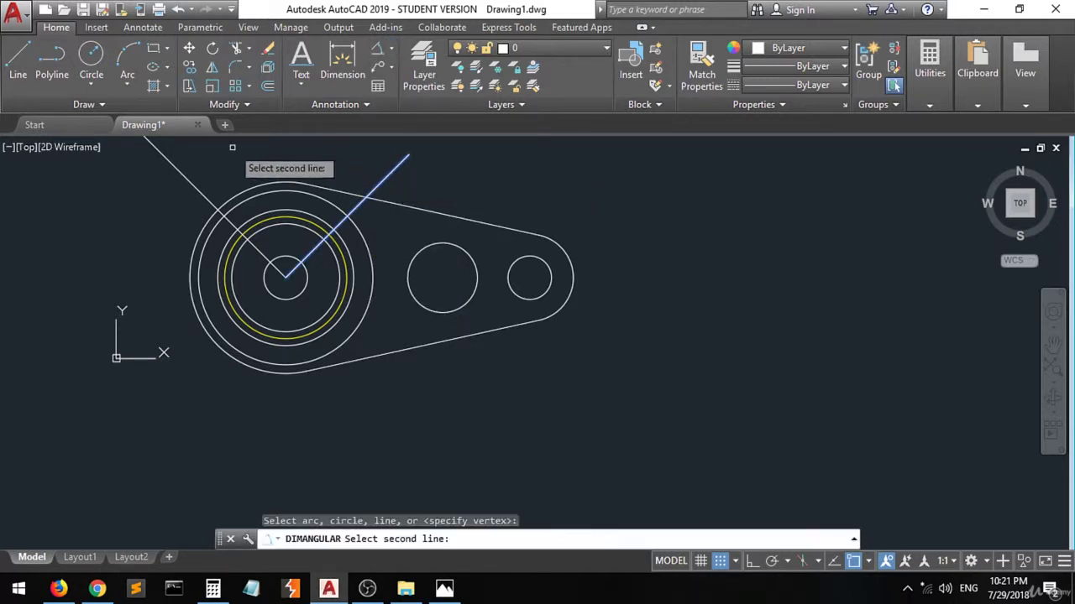
{"action": "left_click", "coordinate": [185, 175]}
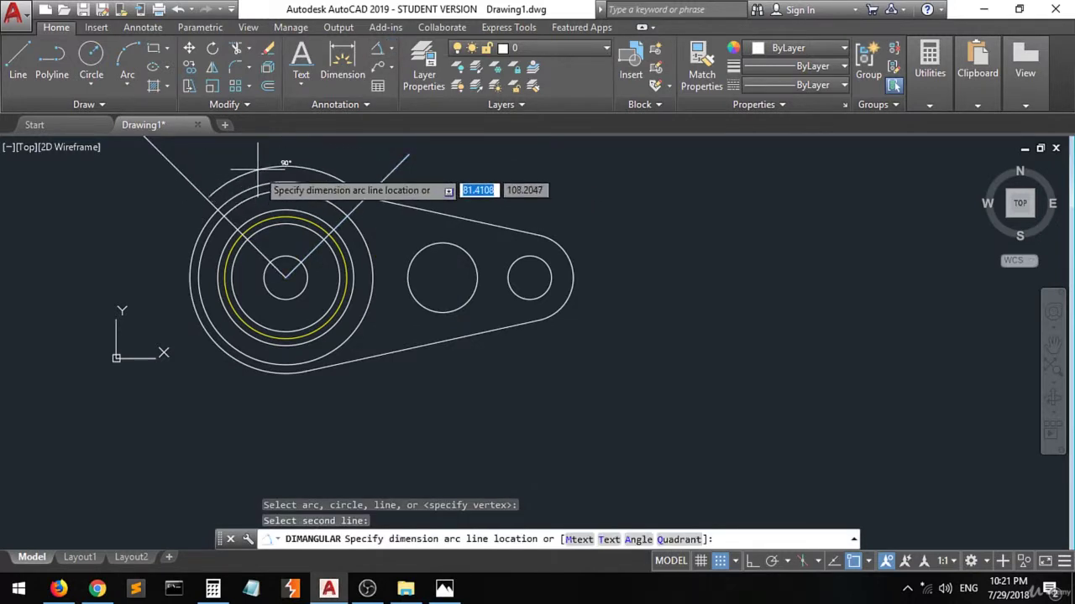
{"action": "left_click", "coordinate": [285, 165]}
{"action": "scroll", "coordinate": [285, 165], "scroll_direction": "up", "scroll_amount": 4}
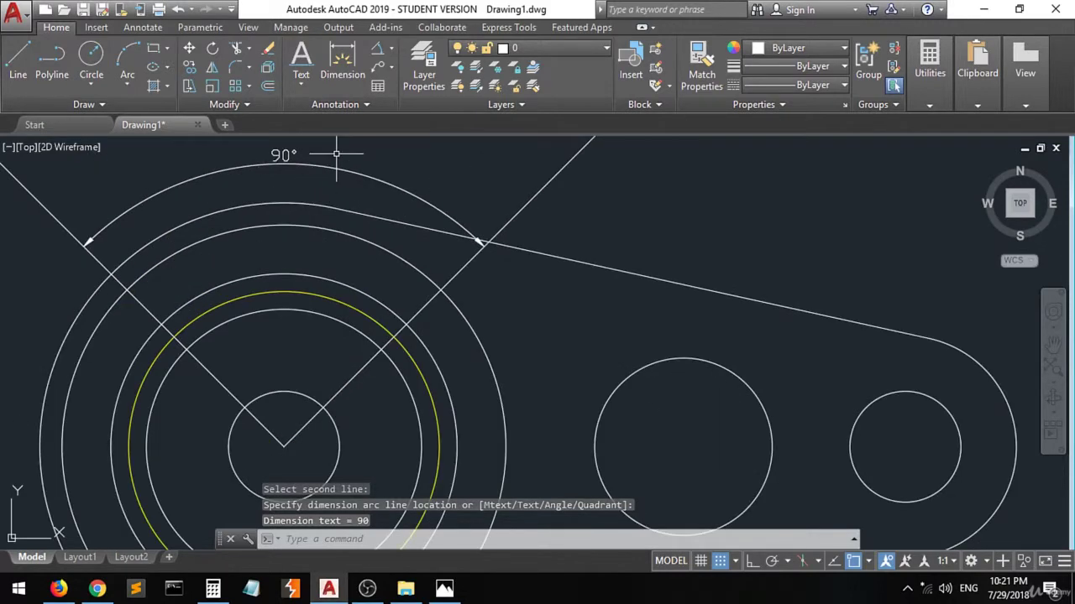
- Erase the angular dimension between the two construction lines
{"action": "left_click", "coordinate": [371, 155]}
{"action": "left_click", "coordinate": [267, 178]}
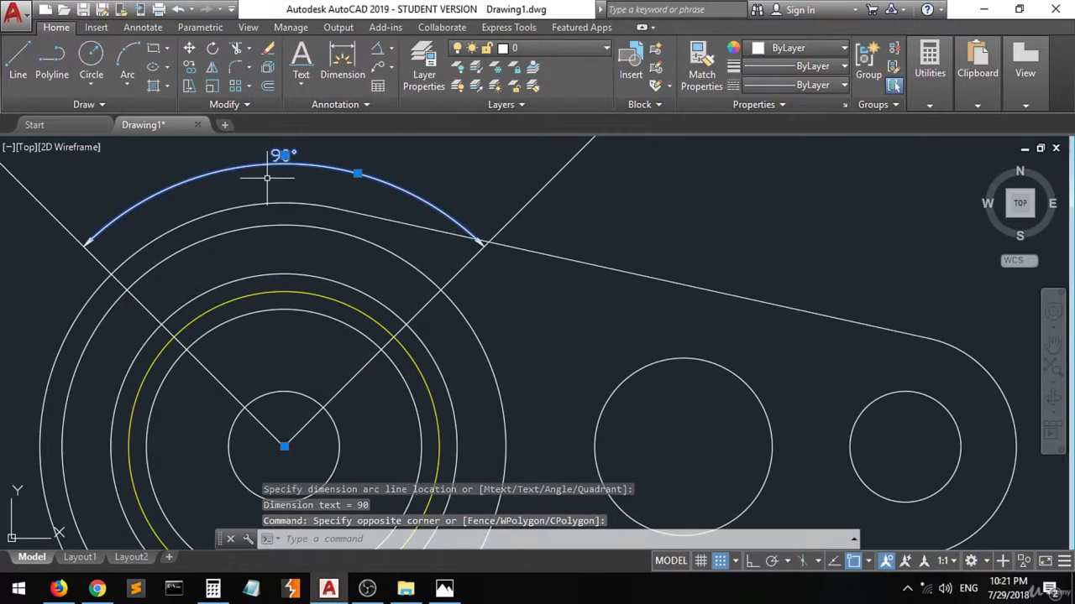
{"action": "key", "text": "Delete"}
{"action": "scroll", "coordinate": [267, 177], "scroll_direction": "down", "scroll_amount": 4}
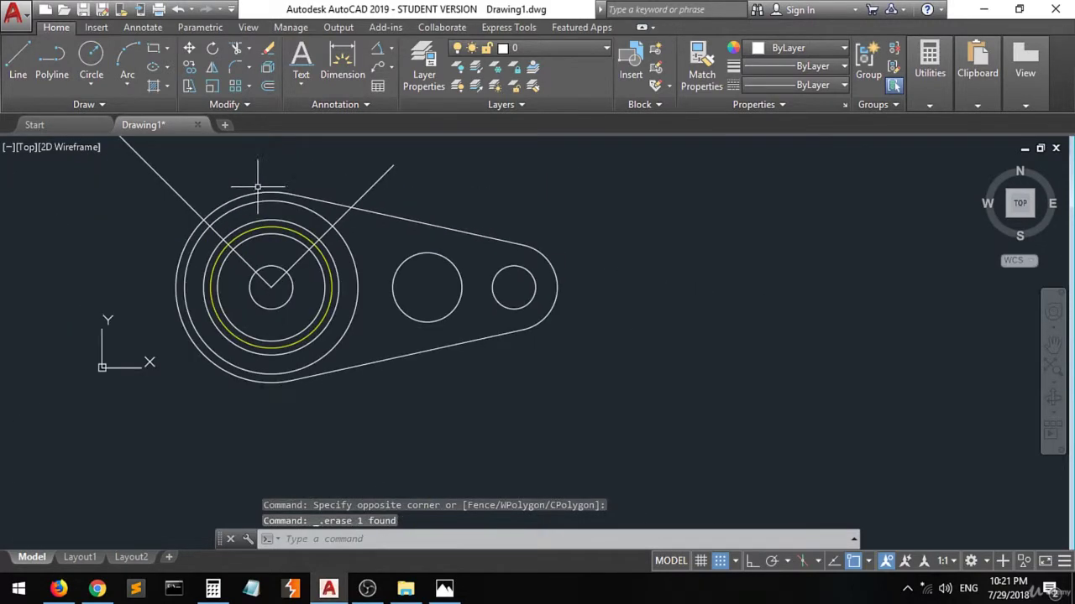
- Switch to the reference image in Photos, underline the slot's Ø16 dimension, and return to AutoCAD
{"action": "scroll", "coordinate": [277, 286], "scroll_direction": "up", "scroll_amount": 2}
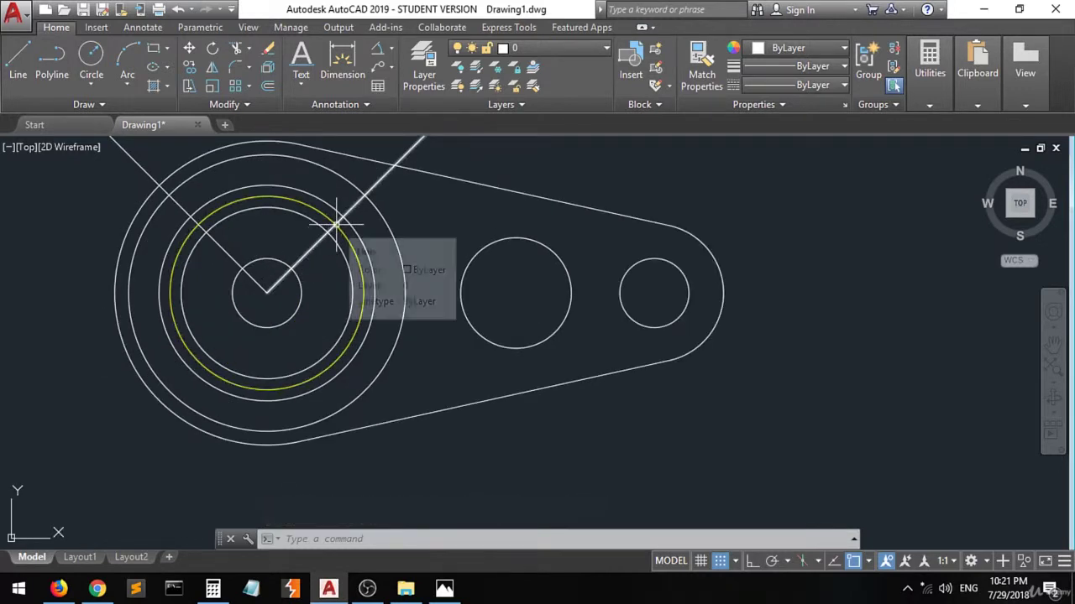
{"action": "scroll", "coordinate": [336, 225], "scroll_direction": "up", "scroll_amount": 2}
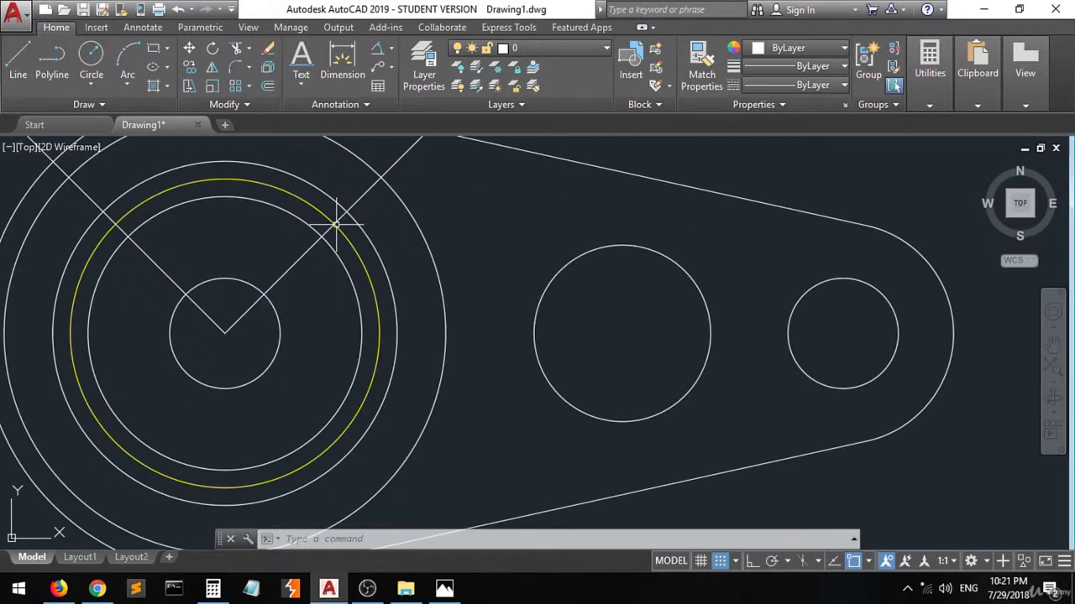
{"action": "left_click", "coordinate": [91, 59]}
{"action": "left_click", "coordinate": [444, 589]}
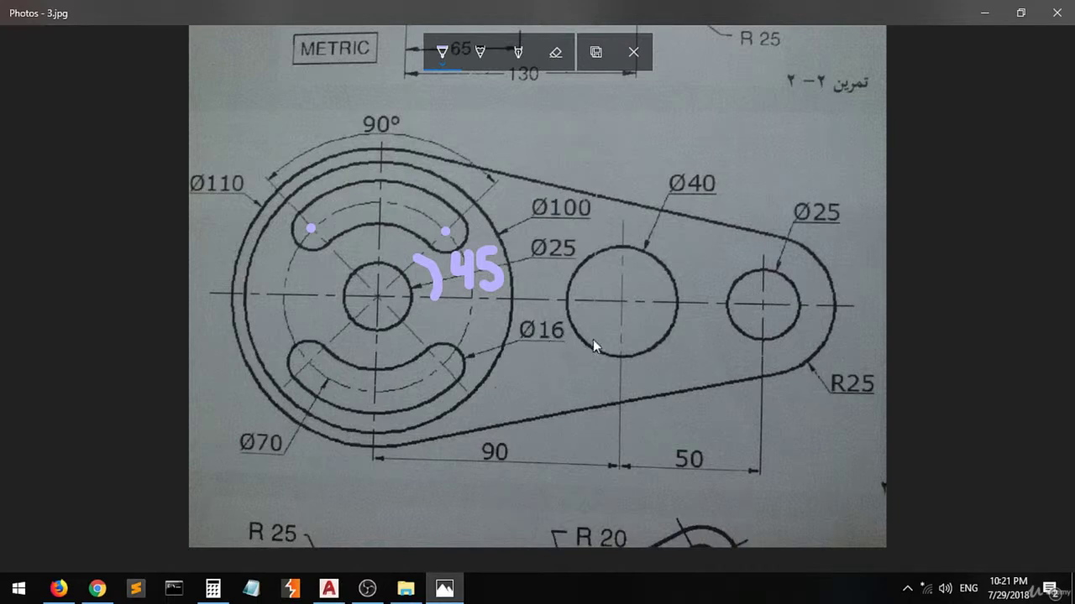
{"action": "left_click_drag", "start_coordinate": [544, 346], "coordinate": [574, 343]}
{"action": "left_click", "coordinate": [329, 588]}
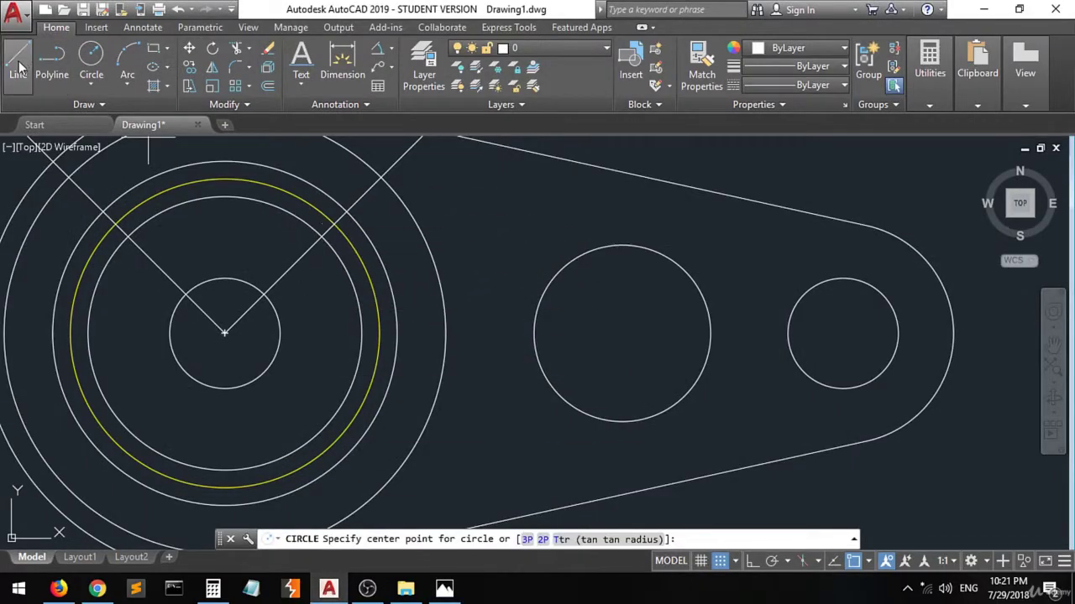
- Draw a 16-diameter circle centred where the 45° line crosses the yellow 70-diameter circle
{"action": "left_click", "coordinate": [92, 57]}
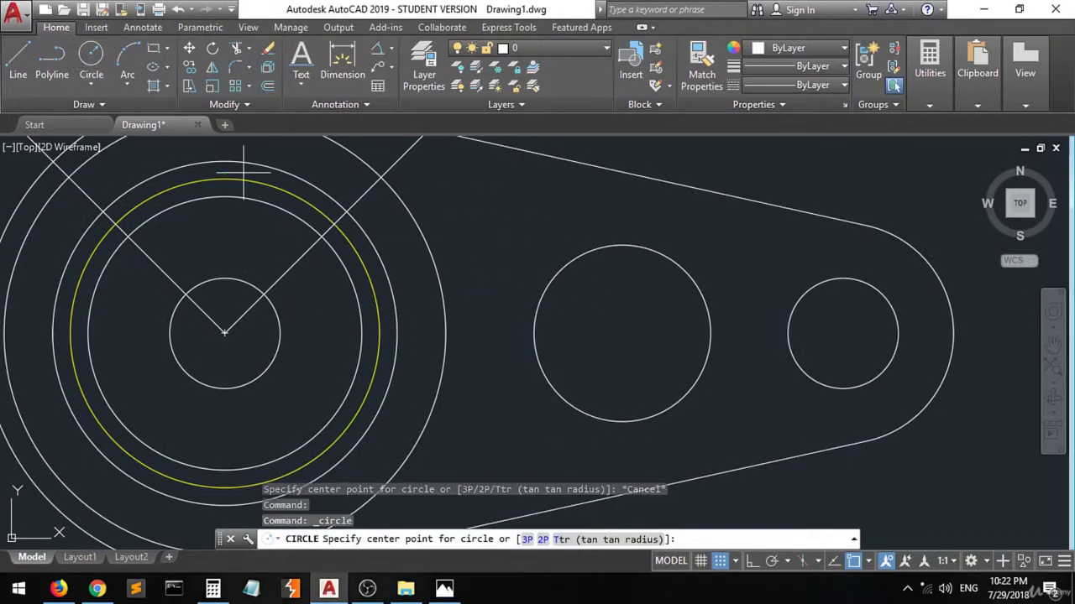
{"action": "left_click", "coordinate": [335, 224]}
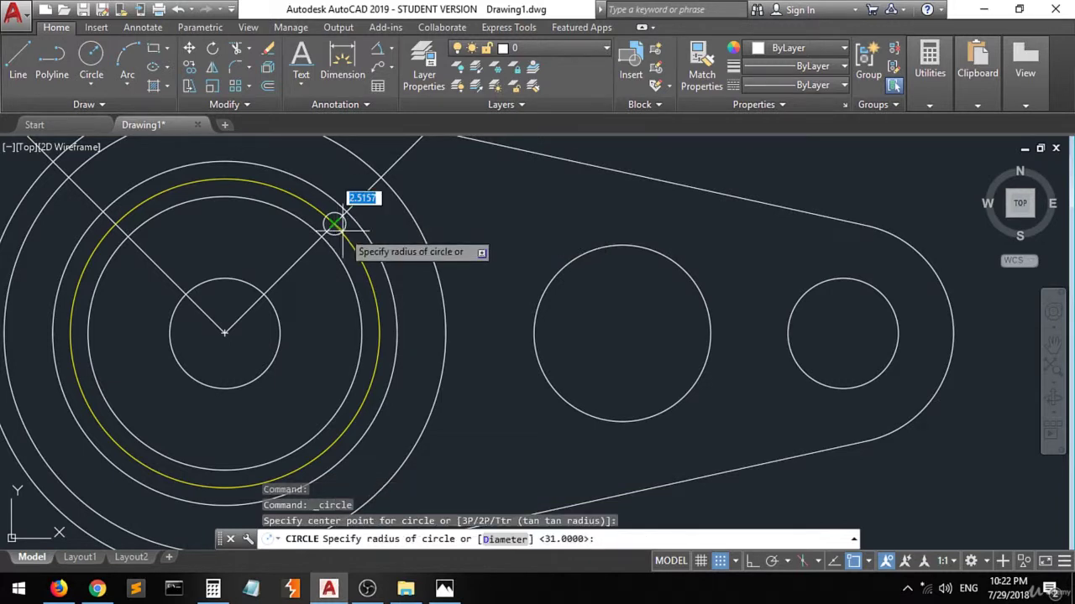
{"action": "type", "text": "d"}
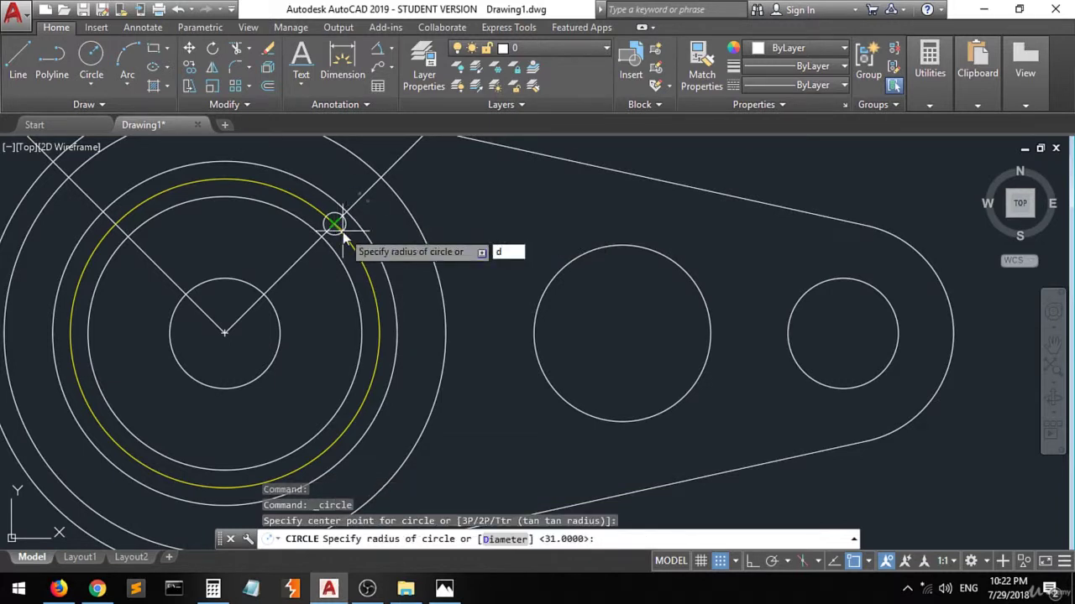
{"action": "key", "text": "Return"}
{"action": "type", "text": "16"}
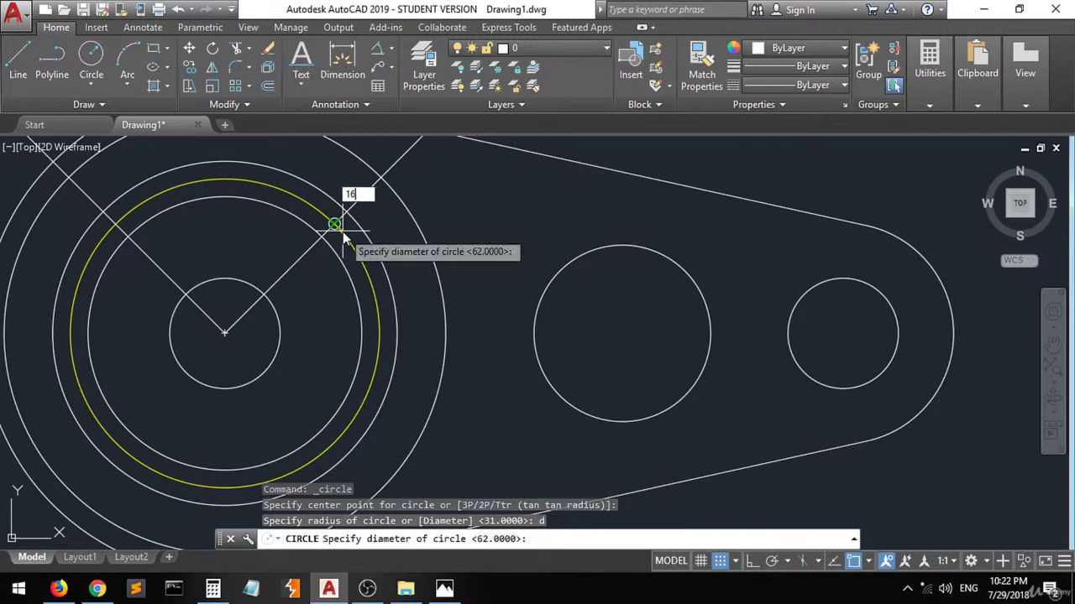
{"action": "key", "text": "Return"}
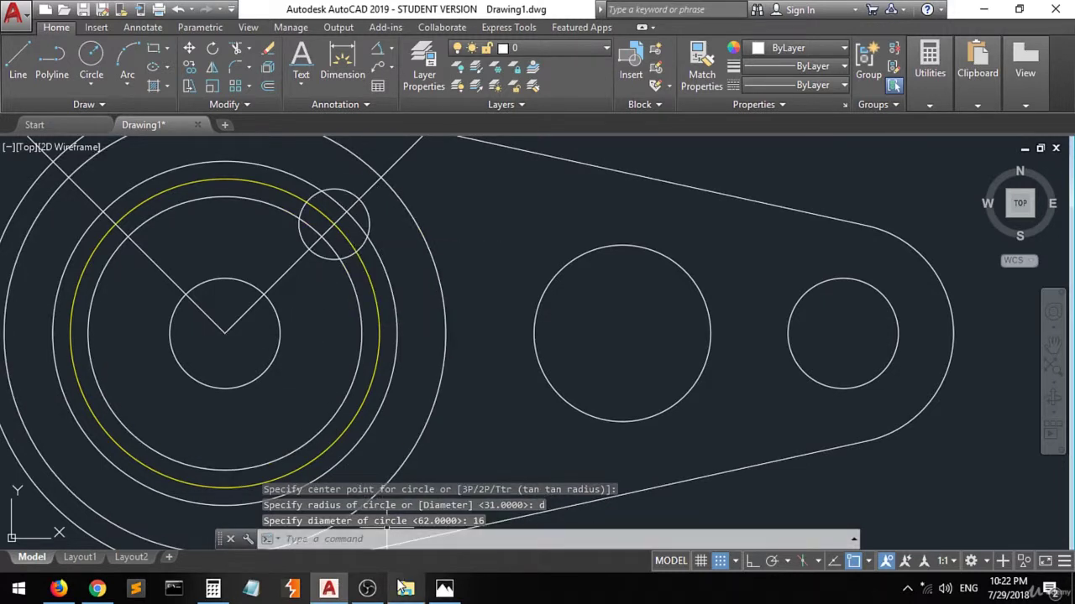
- Switch to Photos to check the slot shape in the reference image, and return to AutoCAD
{"action": "mouse_move", "coordinate": [405, 588]}
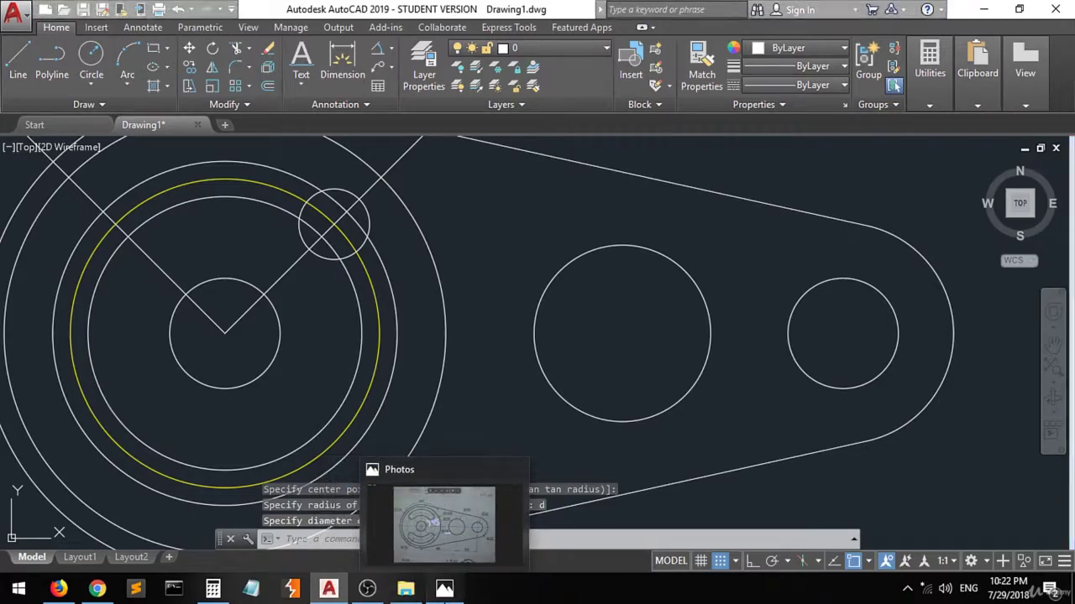
{"action": "left_click", "coordinate": [466, 504]}
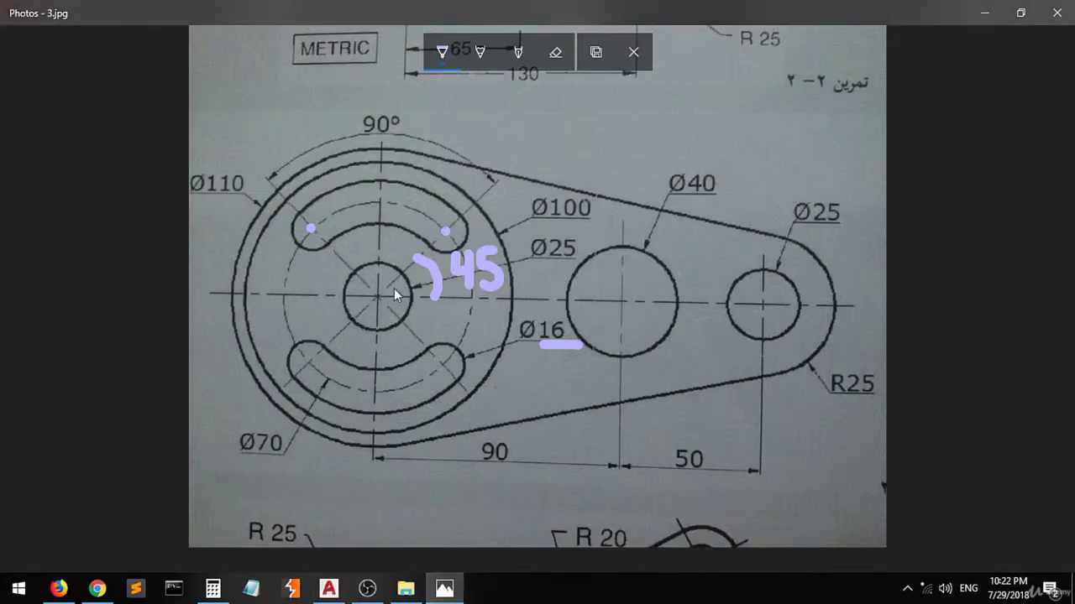
{"action": "left_click", "coordinate": [444, 588]}
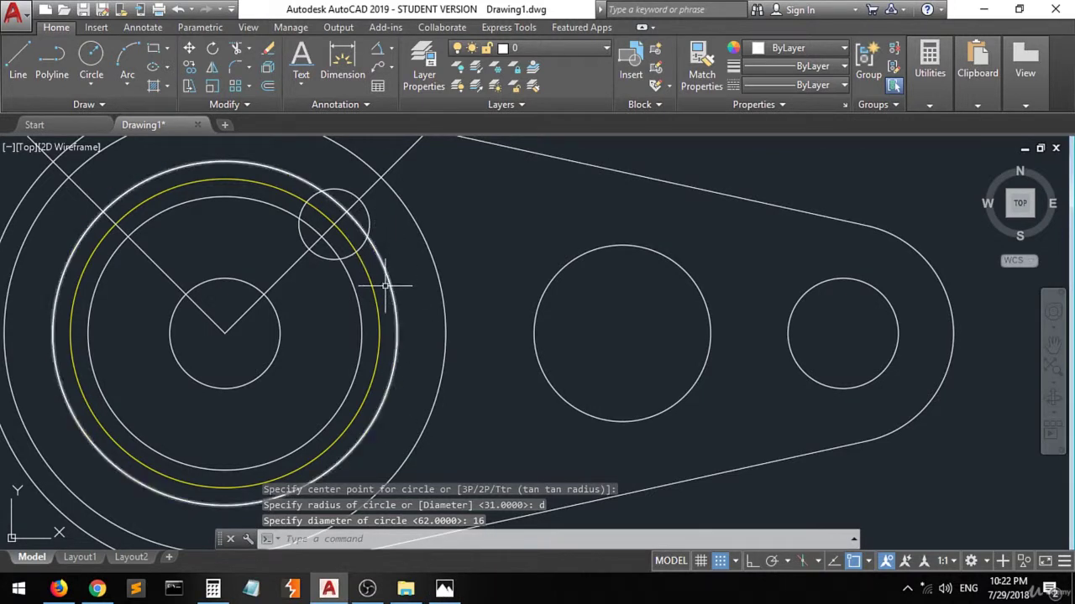
- Measure the gap between the two circles flanking the yellow circle with a linear dimension, without placing it
{"action": "left_click", "coordinate": [390, 48]}
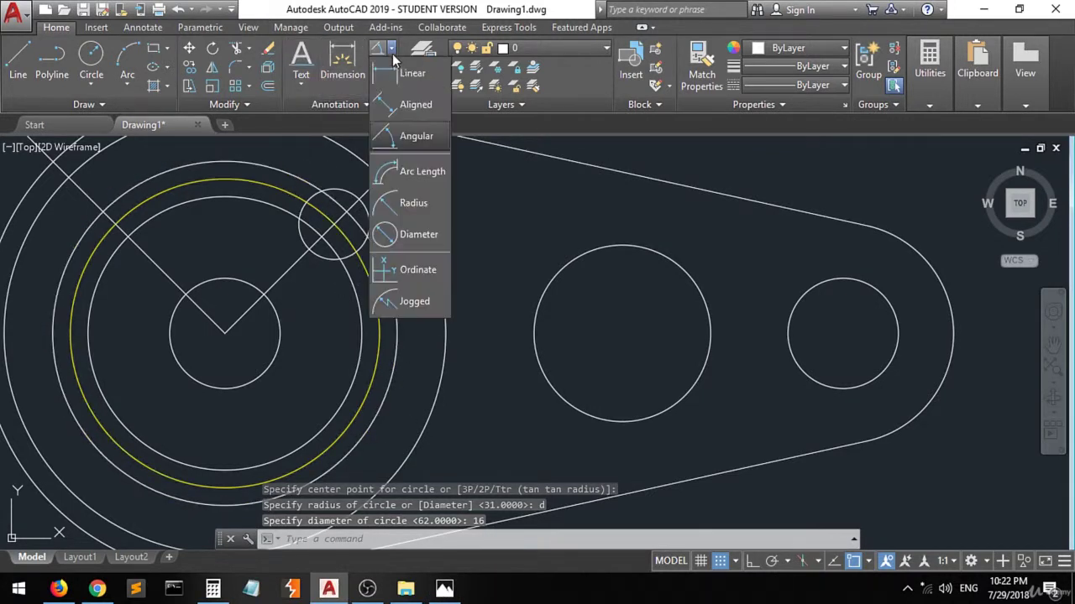
{"action": "left_click", "coordinate": [399, 77]}
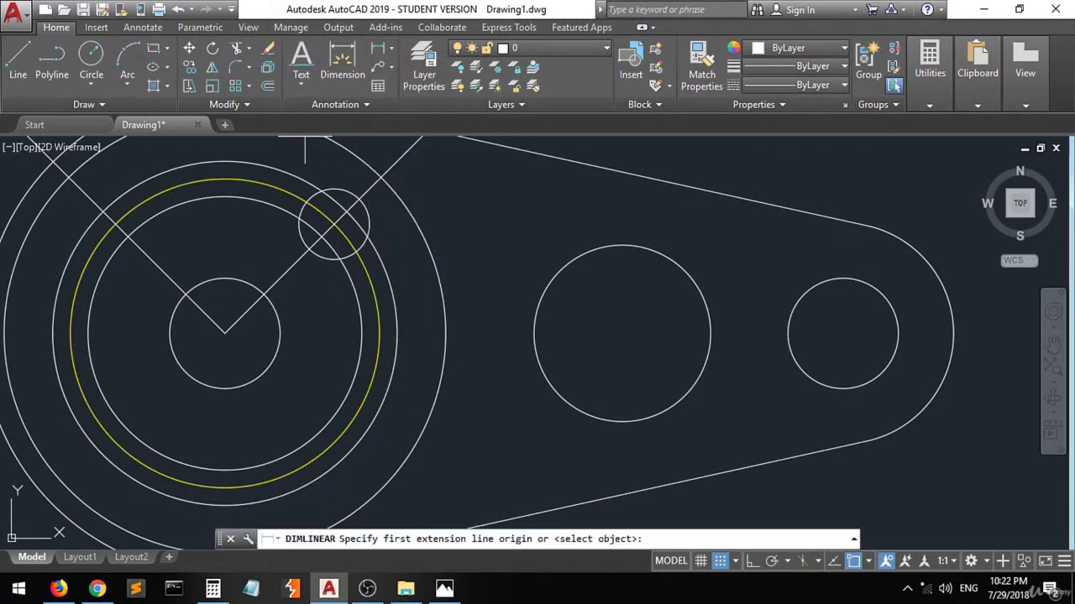
{"action": "left_click", "coordinate": [380, 334]}
{"action": "left_click", "coordinate": [380, 334]}
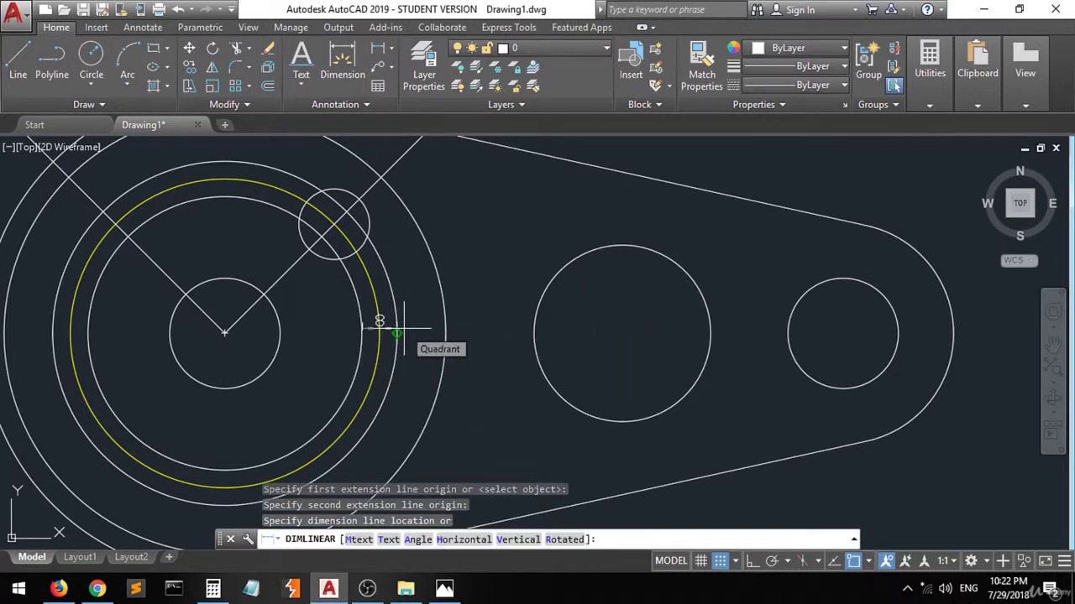
{"action": "key", "text": "Escape"}
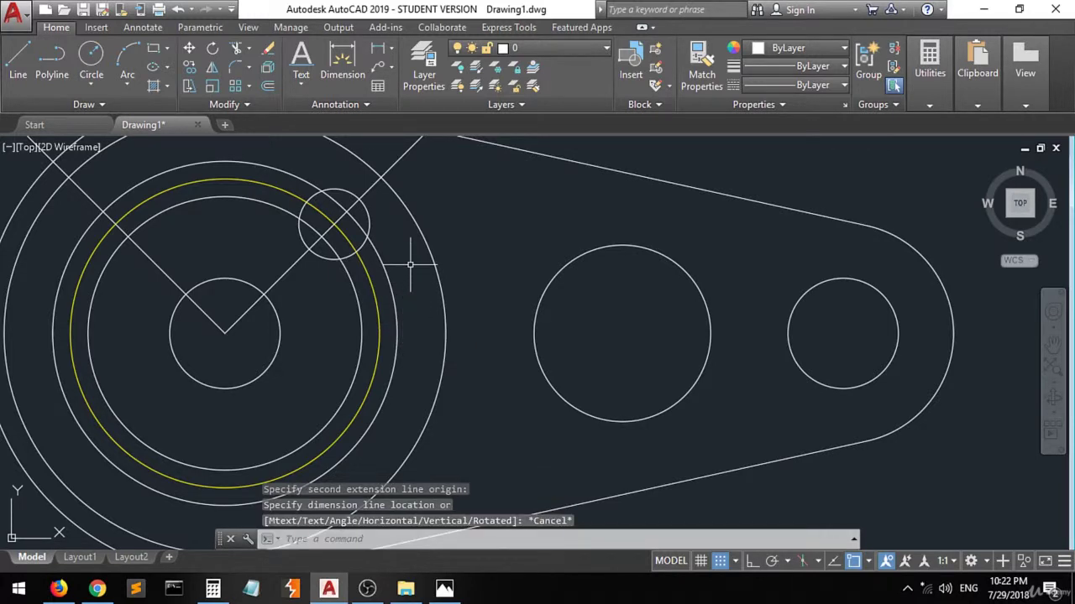
- Erase the two concentric circles lying just inside and just outside the yellow 70-diameter circle
{"action": "left_click", "coordinate": [393, 296]}
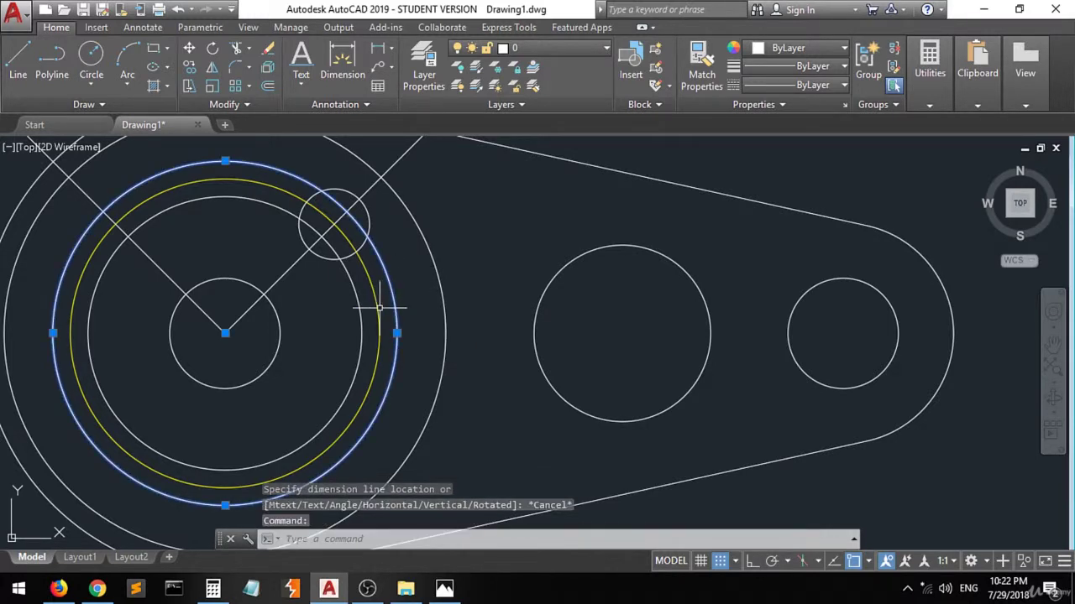
{"action": "left_click", "coordinate": [360, 311]}
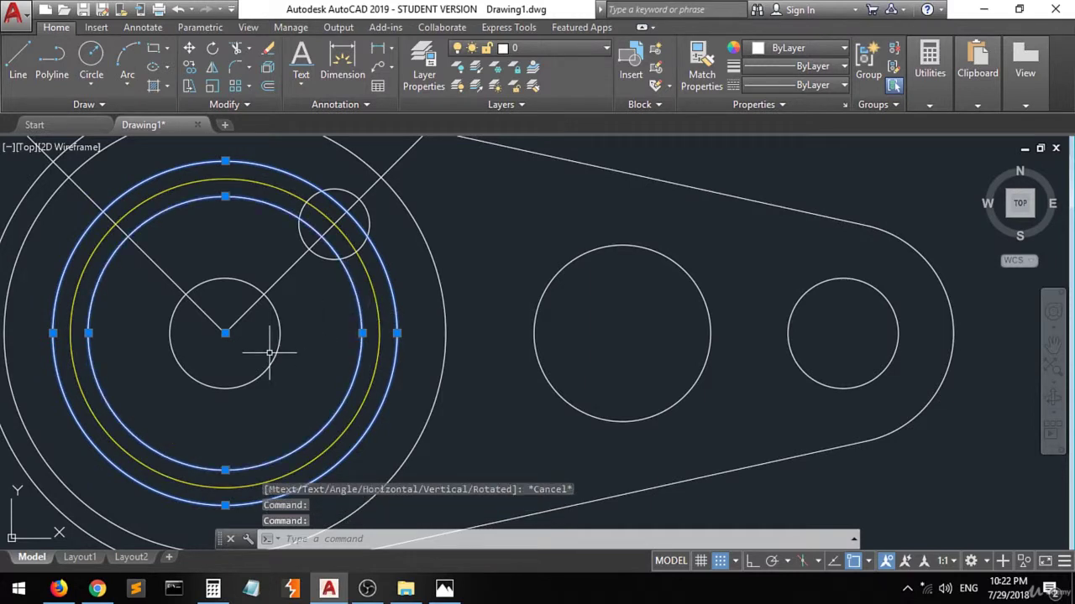
{"action": "key", "text": "Delete"}
{"action": "scroll", "coordinate": [269, 353], "scroll_direction": "down", "scroll_amount": 3}
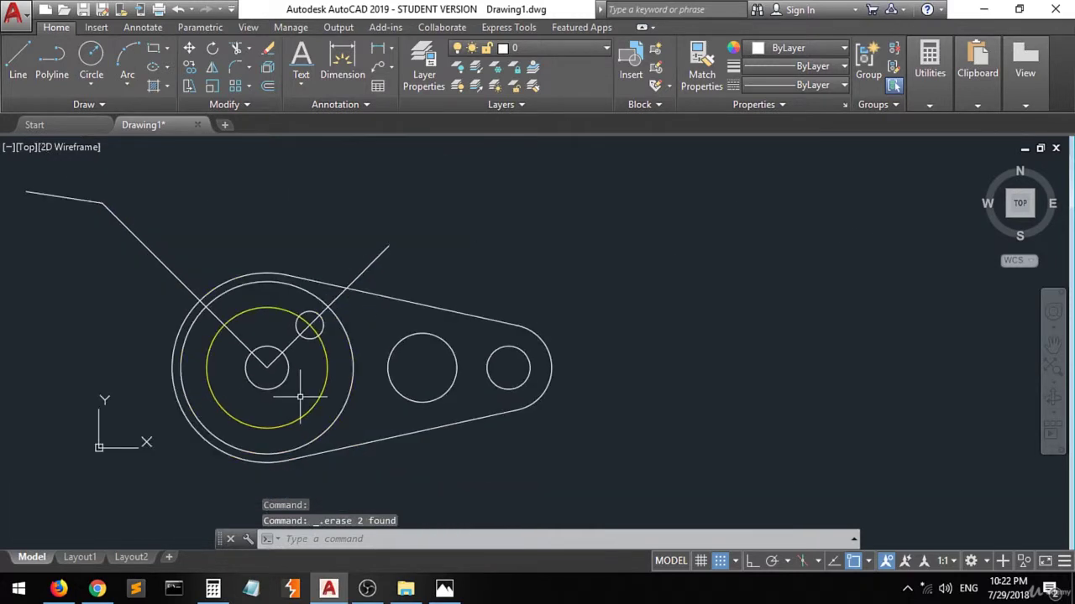
- Erase the short stray segment at the outer end of the 135° line
{"action": "left_click", "coordinate": [81, 198]}
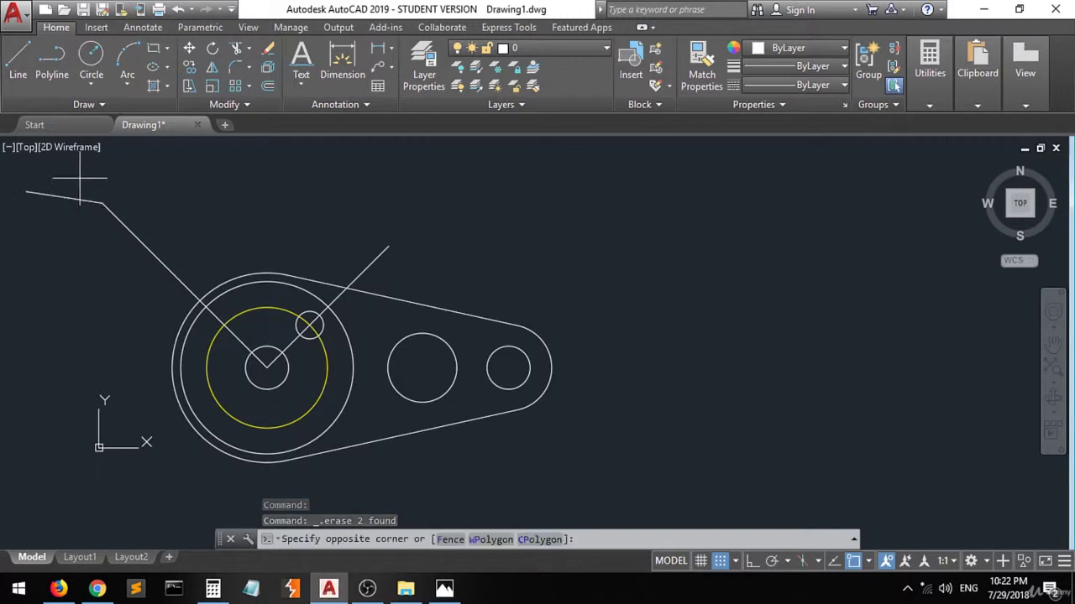
{"action": "left_click", "coordinate": [45, 217]}
{"action": "key", "text": "Delete"}
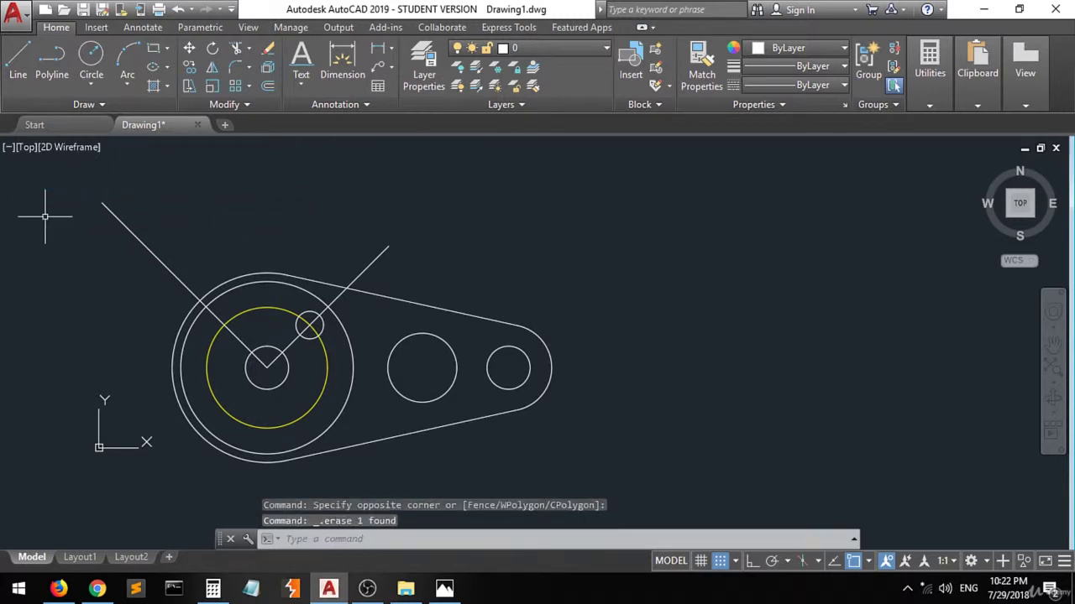
- Draw a 16-diameter circle centred where the 135° line crosses the yellow 70-diameter circle
{"action": "scroll", "coordinate": [274, 367], "scroll_direction": "up", "scroll_amount": 2}
{"action": "left_click", "coordinate": [91, 58]}
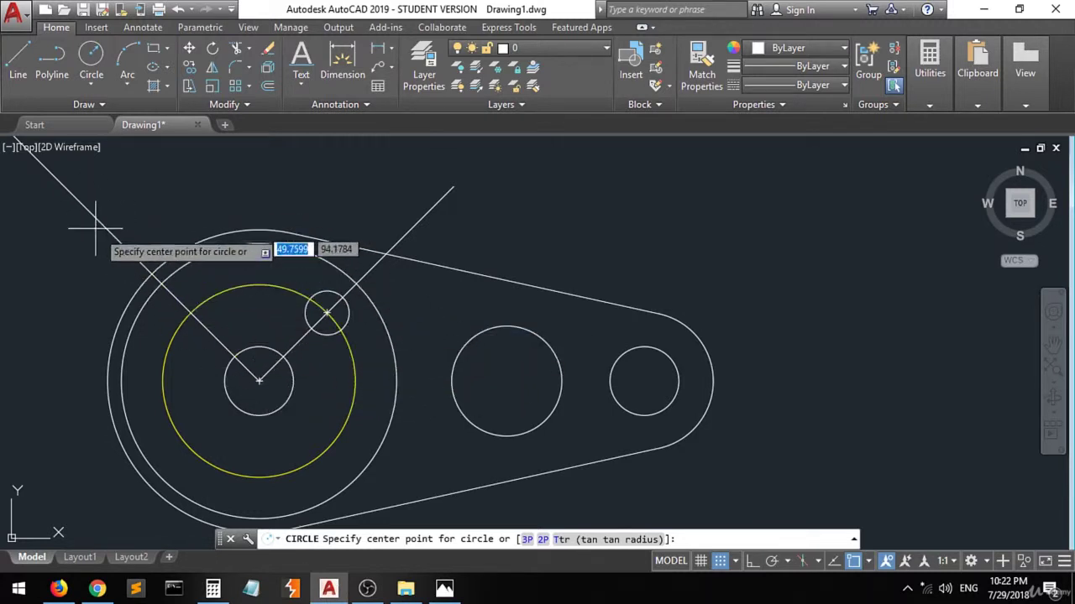
{"action": "left_click", "coordinate": [190, 313]}
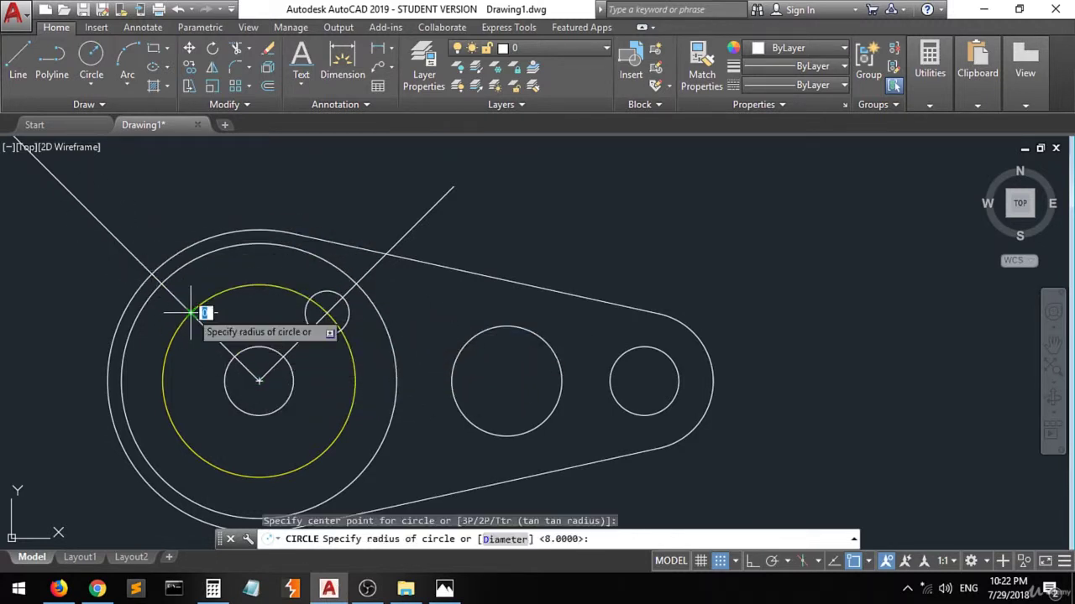
{"action": "type", "text": "d"}
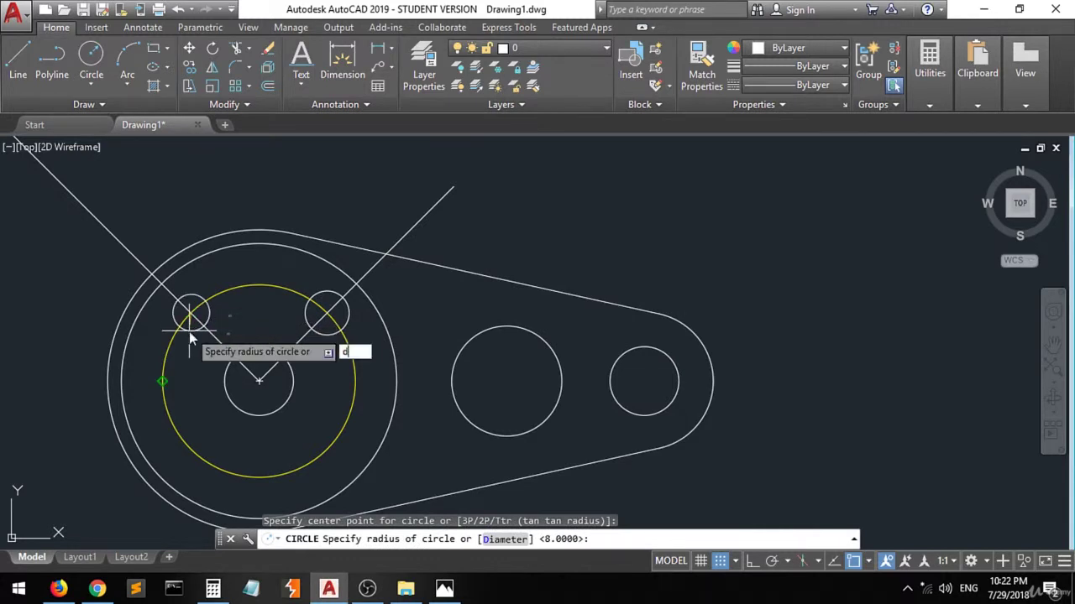
{"action": "key", "text": "Return"}
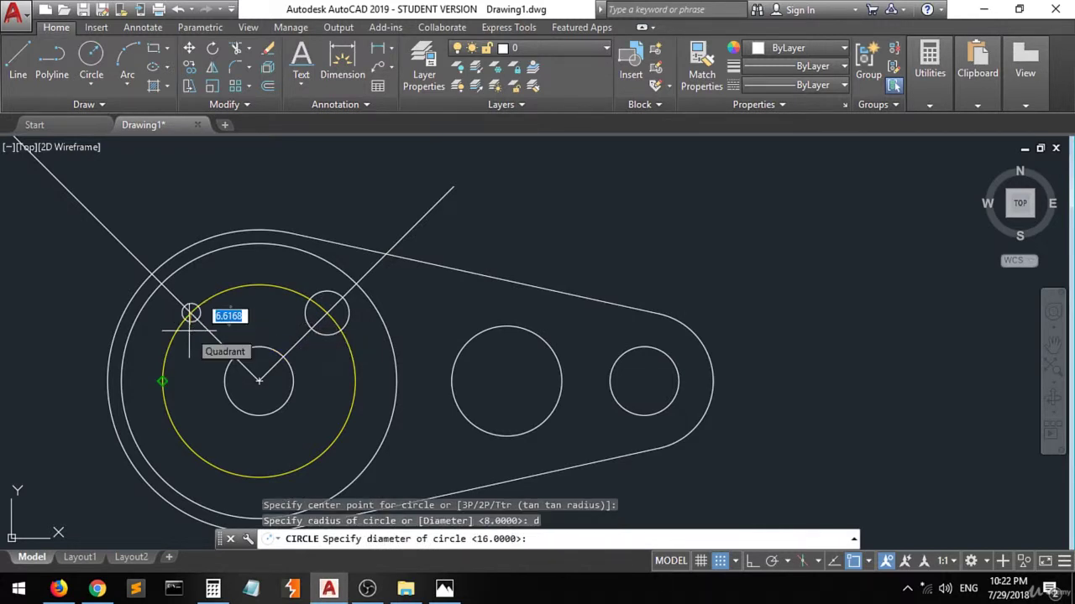
{"action": "type", "text": "16"}
{"action": "key", "text": "Return"}
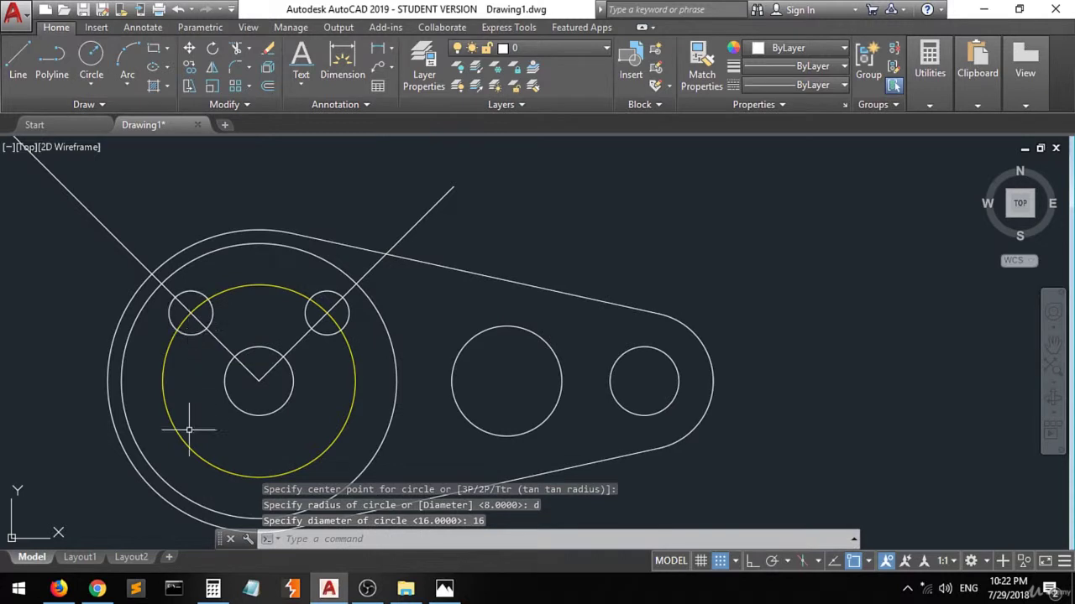
- Erase the 45° and 135° construction lines that meet at the centre of the plate's large end
{"action": "left_click", "coordinate": [376, 262]}
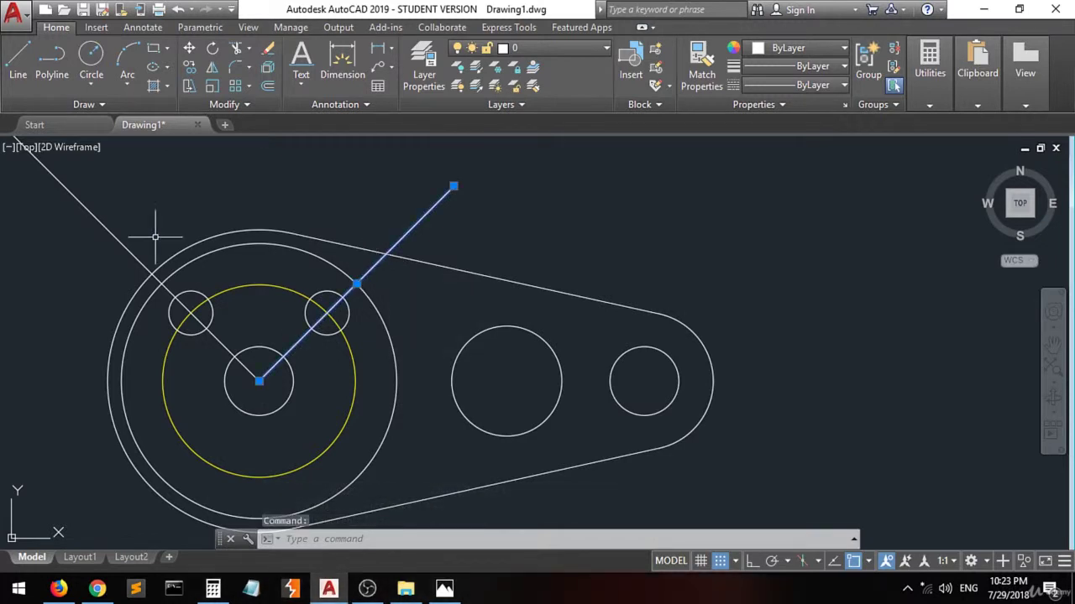
{"action": "left_click", "coordinate": [103, 217]}
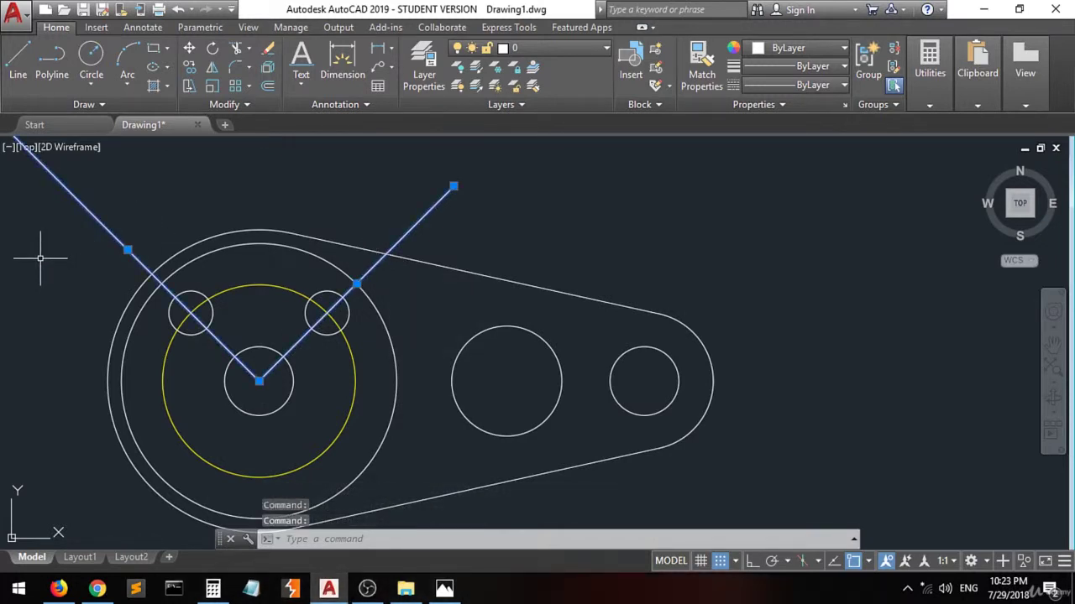
{"action": "key", "text": "Delete"}
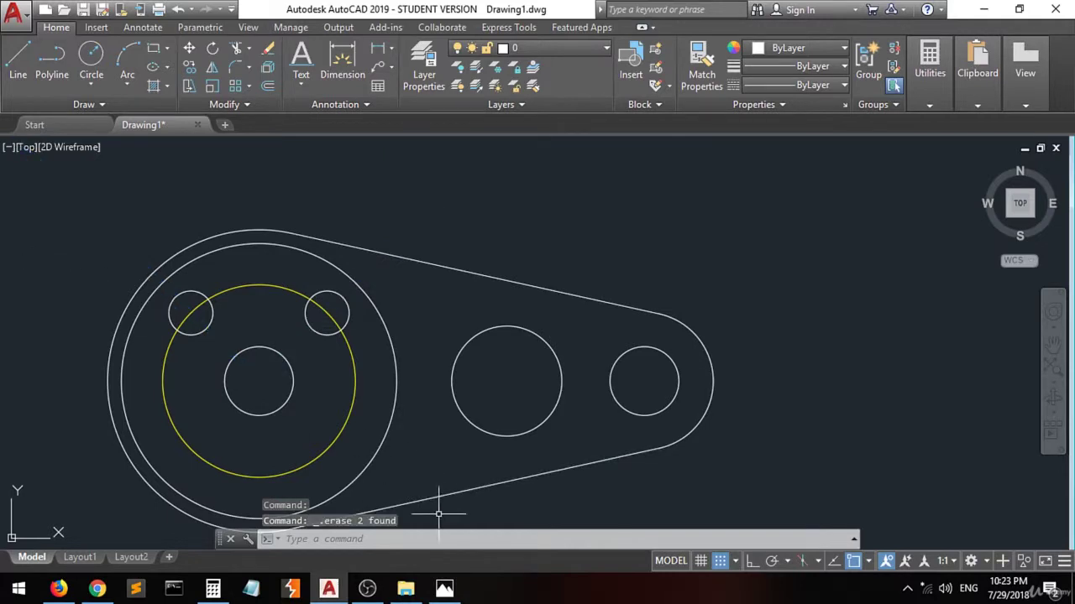
- Check the slot shape in the reference image and switch the running object snaps from Quadrant to Tangent for the slot arcs
{"action": "left_click", "coordinate": [444, 588]}
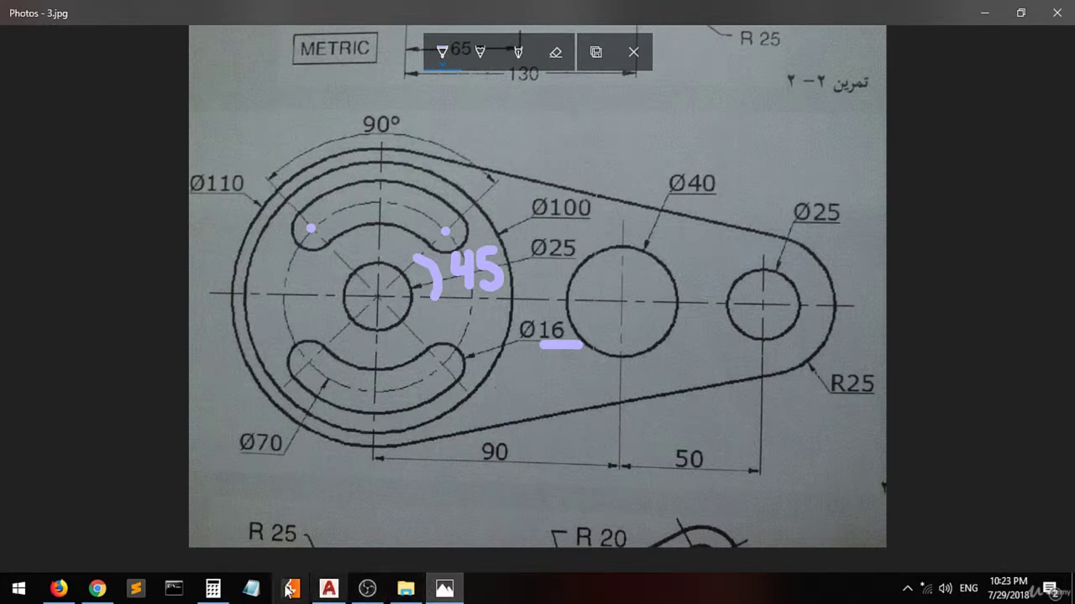
{"action": "left_click", "coordinate": [329, 590]}
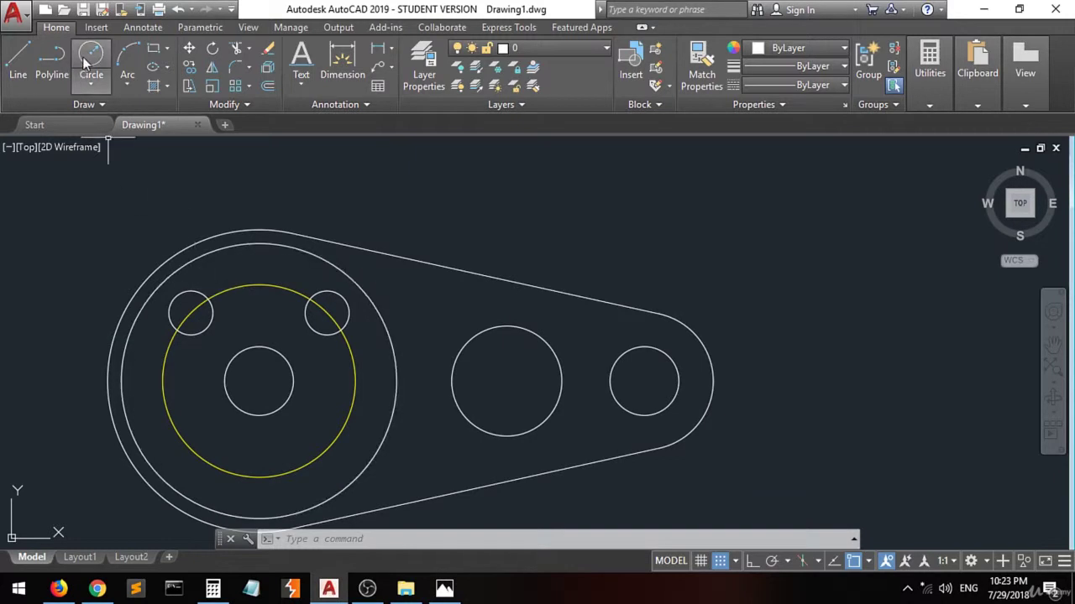
{"action": "left_click", "coordinate": [127, 86]}
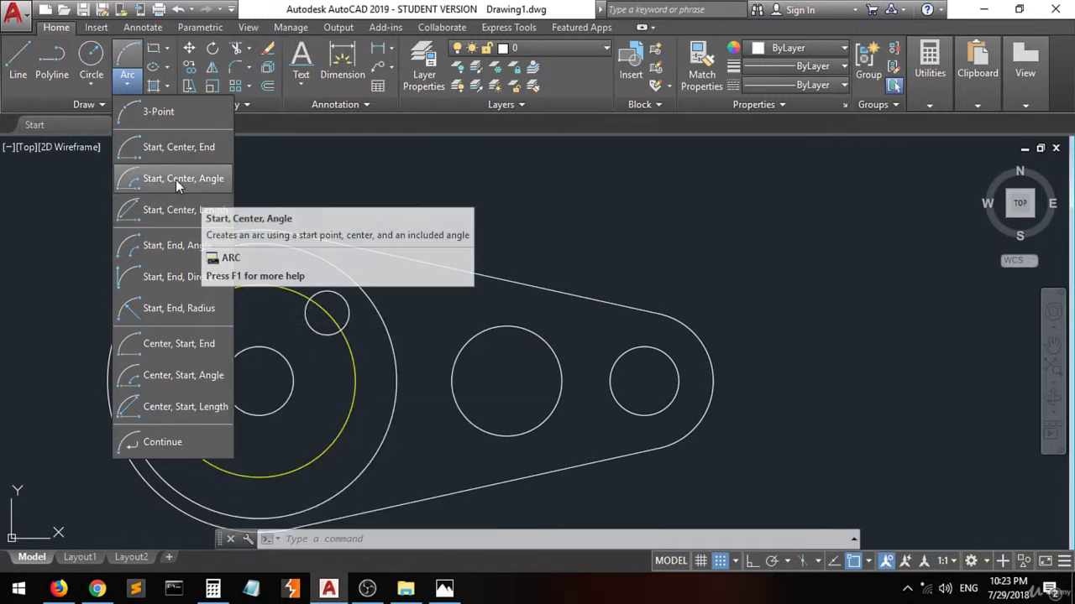
{"action": "left_click", "coordinate": [172, 180]}
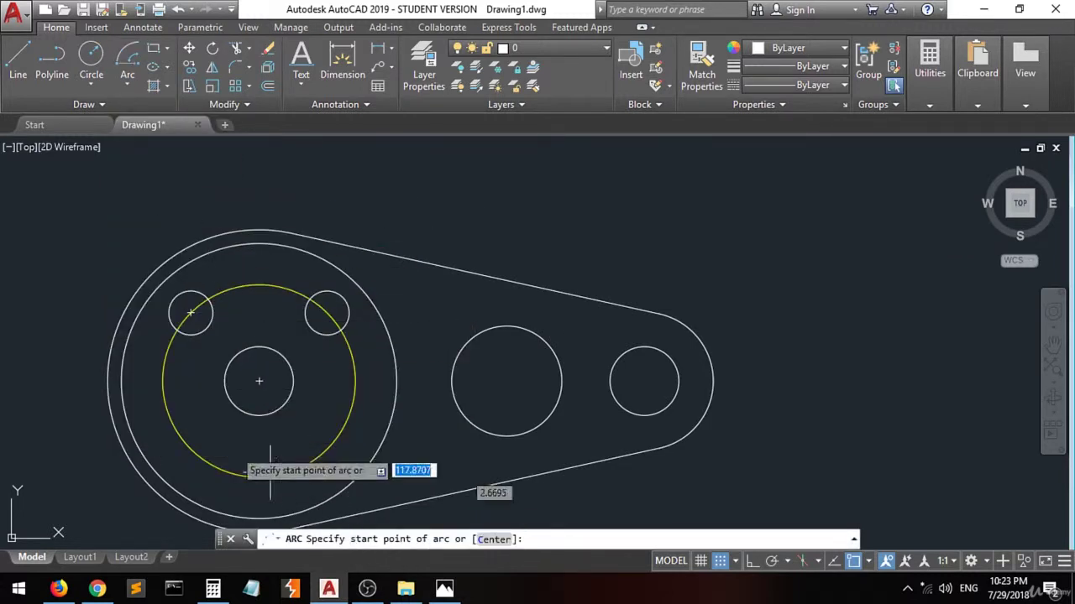
{"action": "left_click", "coordinate": [868, 561]}
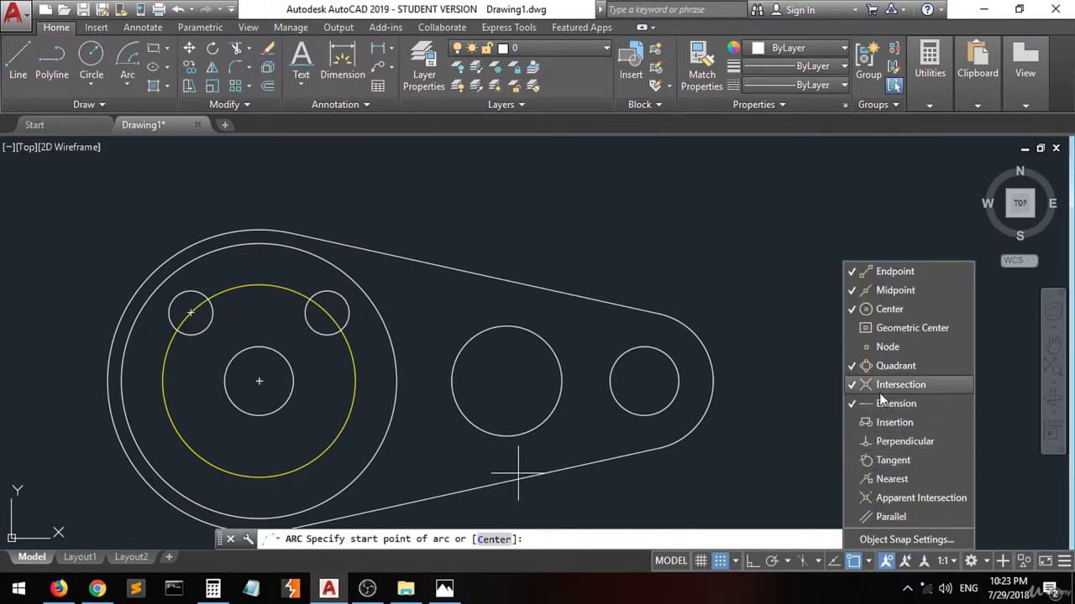
{"action": "left_click", "coordinate": [893, 367]}
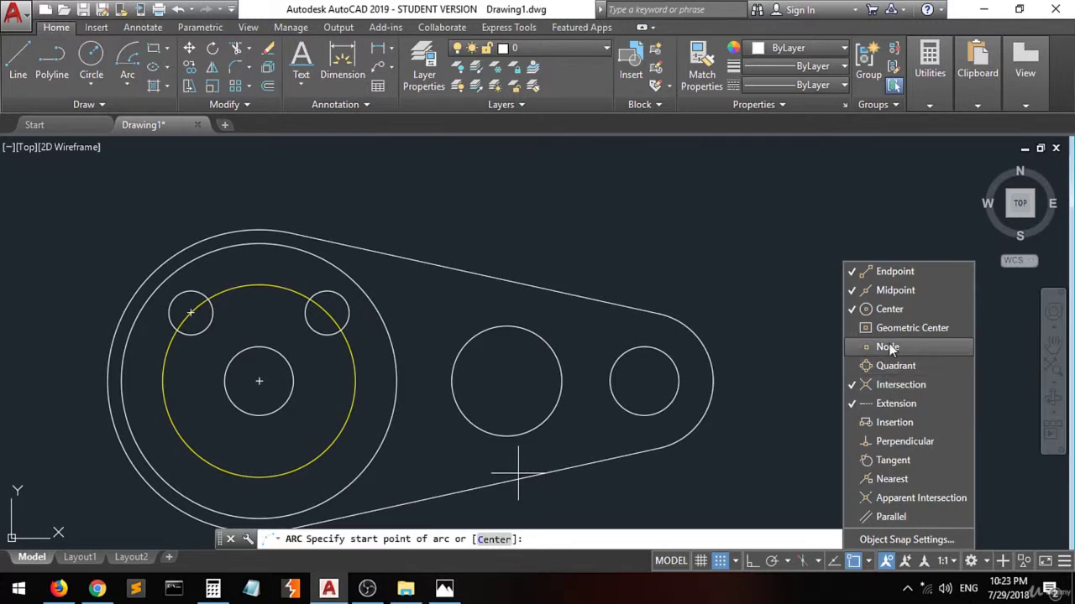
{"action": "left_click", "coordinate": [884, 458]}
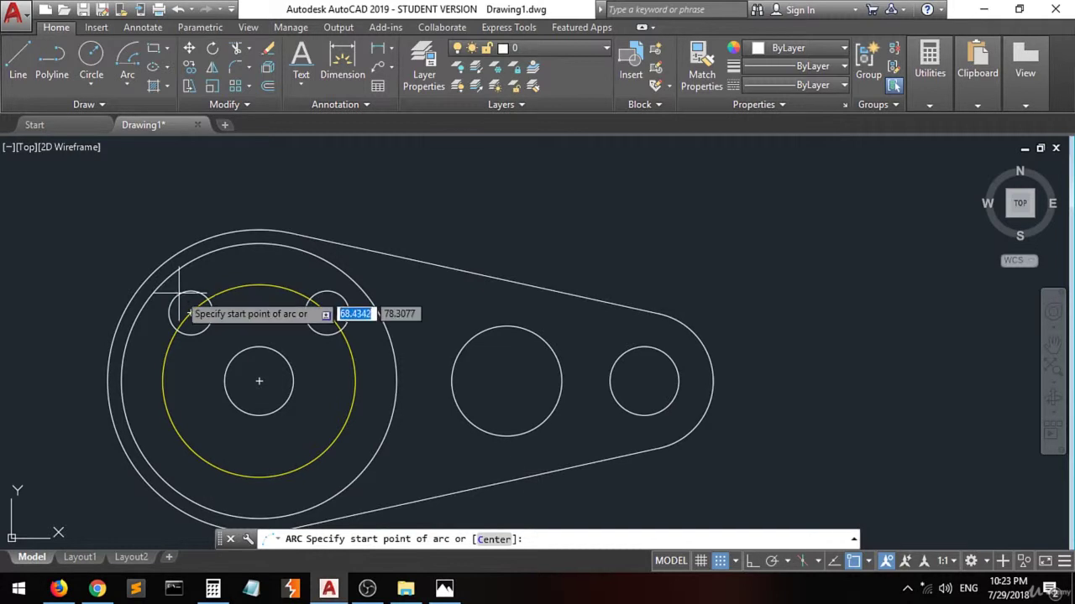
{"action": "scroll", "coordinate": [178, 297], "scroll_direction": "up", "scroll_amount": 4}
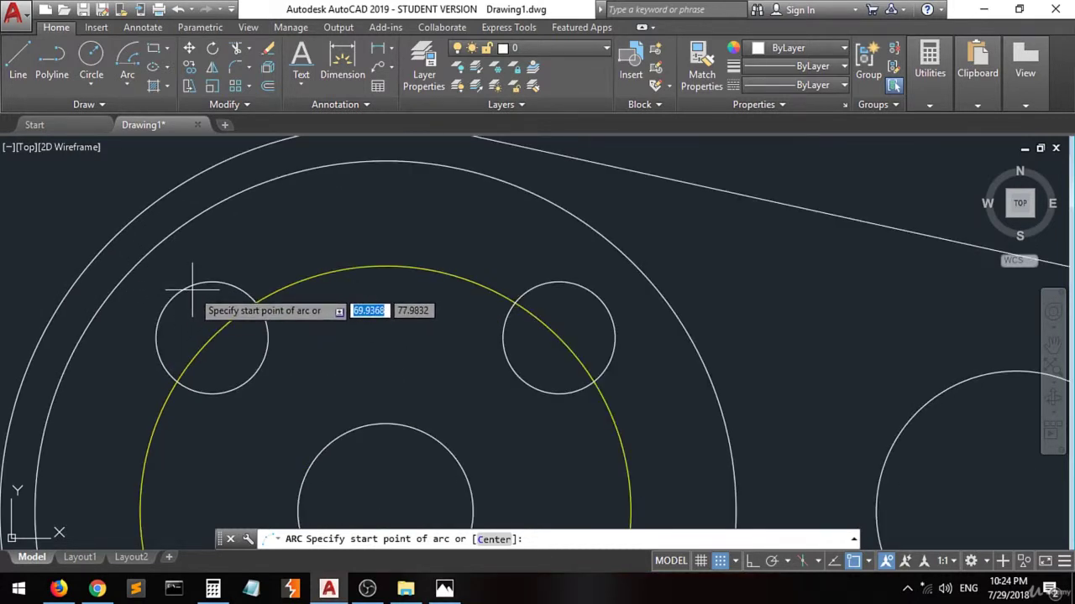
{"action": "left_click", "coordinate": [127, 84]}
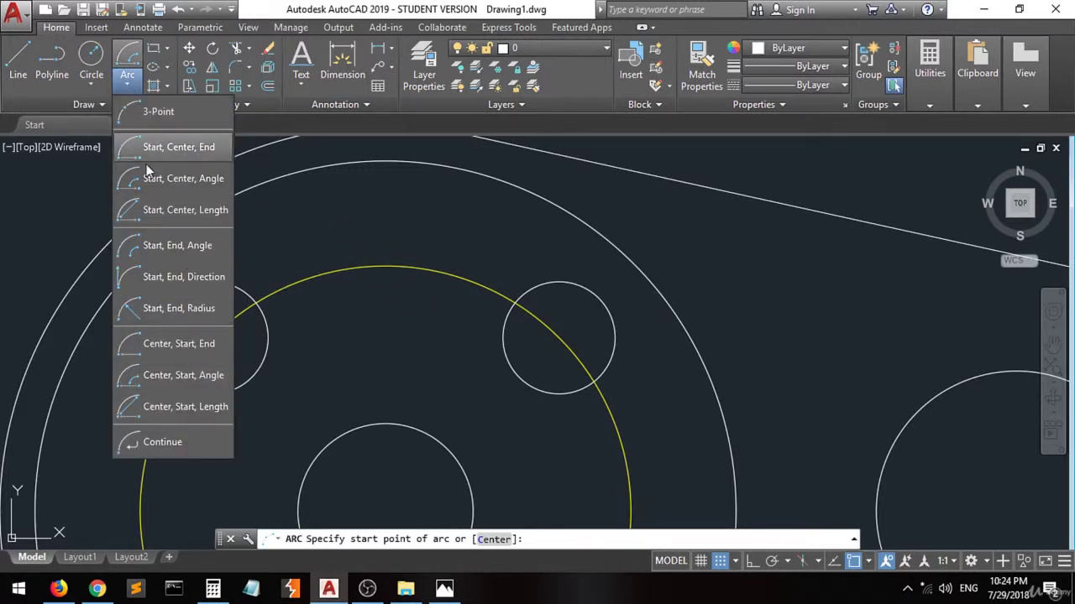
{"action": "left_click", "coordinate": [126, 87]}
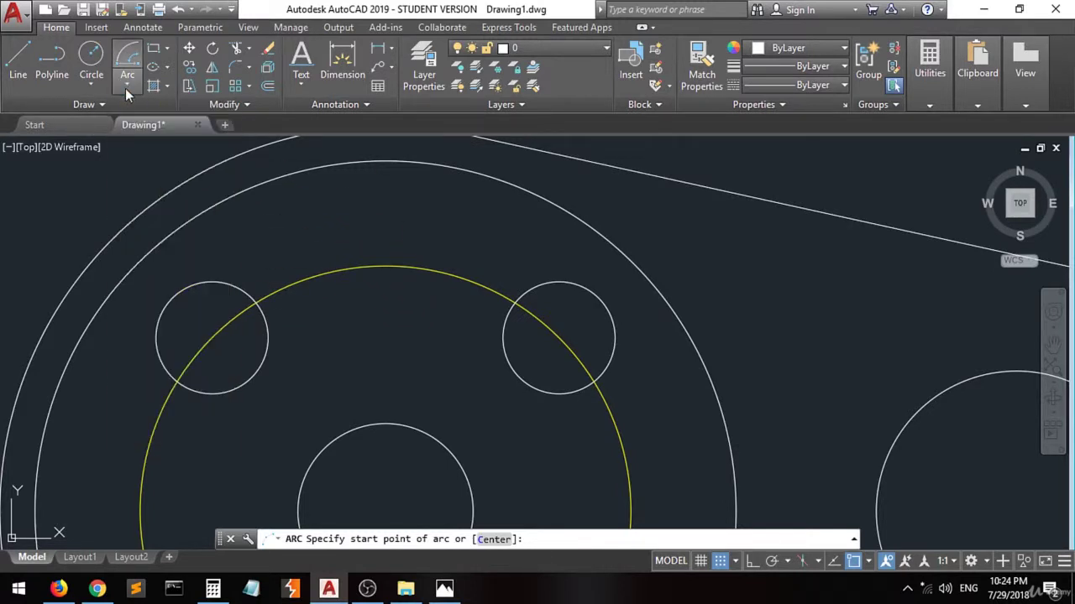
{"action": "left_click", "coordinate": [96, 87]}
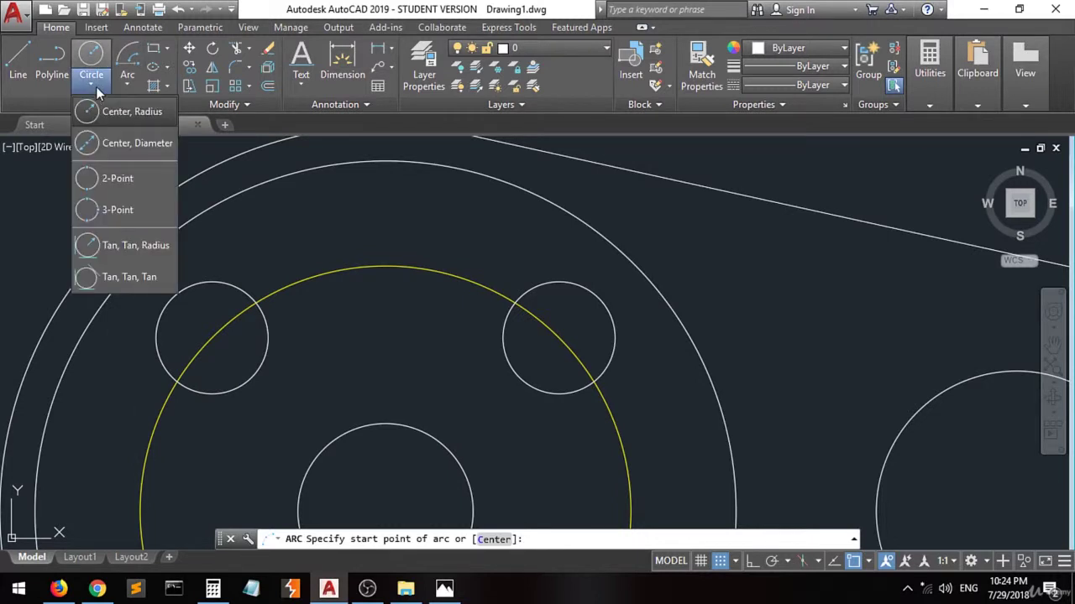
{"action": "left_click", "coordinate": [96, 87]}
{"action": "left_click", "coordinate": [128, 87]}
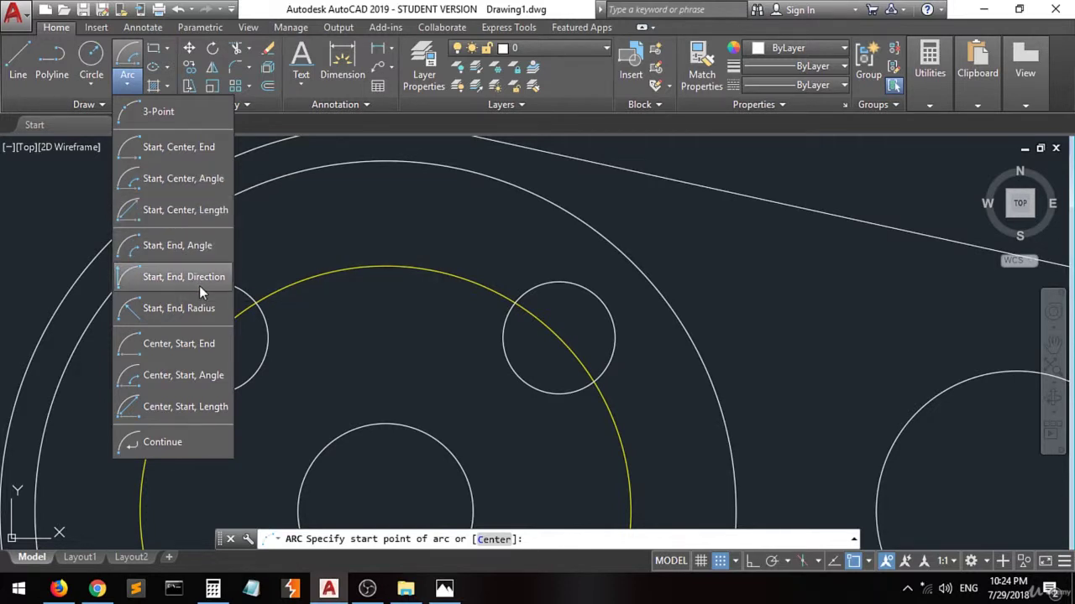
{"action": "left_click", "coordinate": [140, 311]}
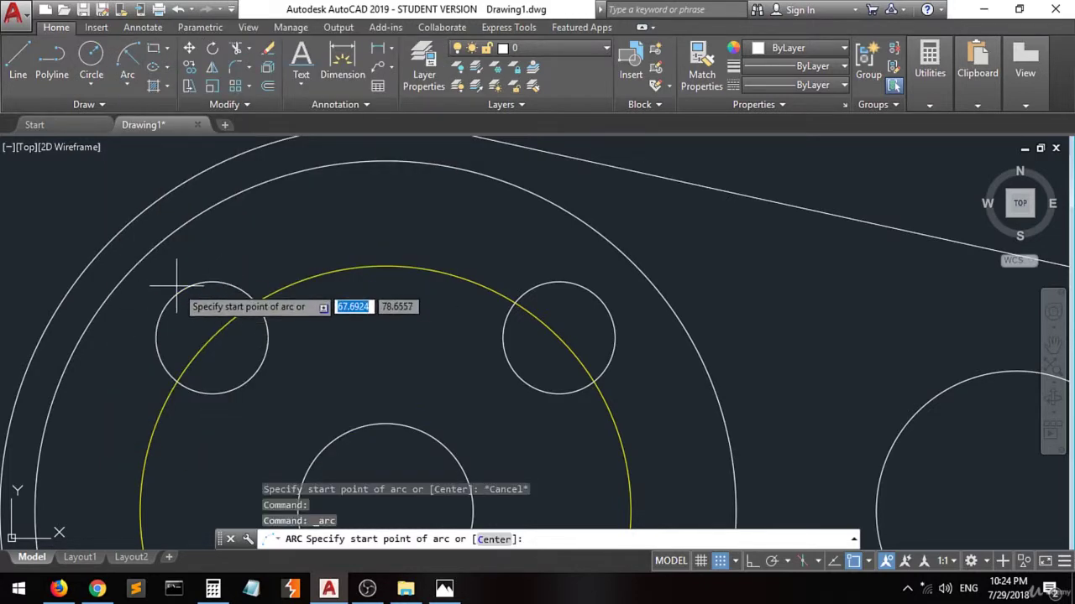
{"action": "scroll", "coordinate": [207, 288], "scroll_direction": "down", "scroll_amount": 4}
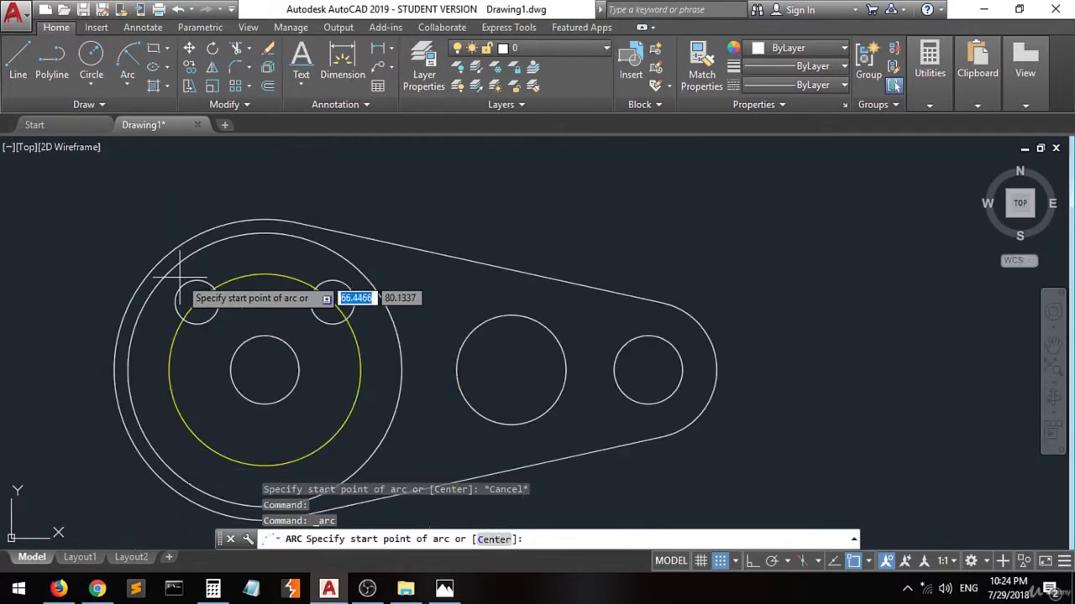
- Begin a Center, Start, Length arc centred on the small hole in the plate's large end
{"action": "left_click", "coordinate": [128, 89]}
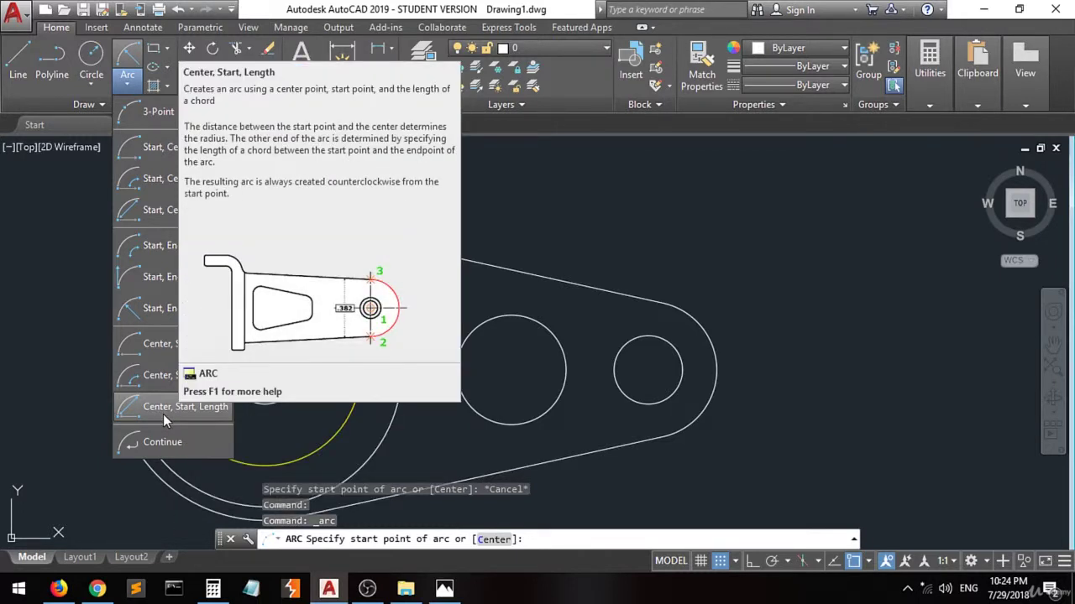
{"action": "left_click", "coordinate": [163, 413]}
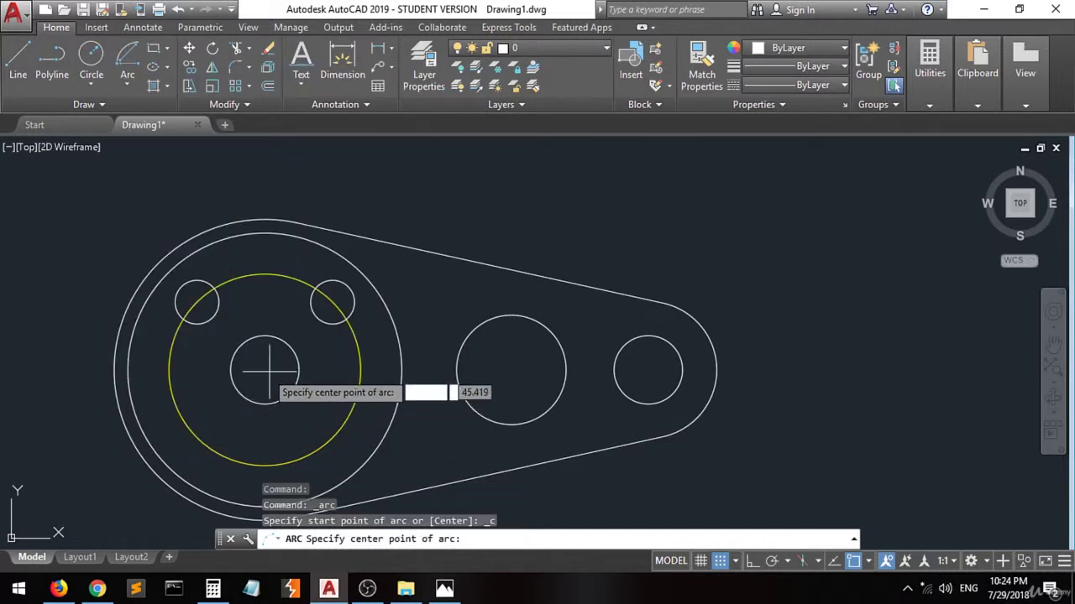
{"action": "left_click", "coordinate": [867, 562]}
{"action": "left_click", "coordinate": [888, 309]}
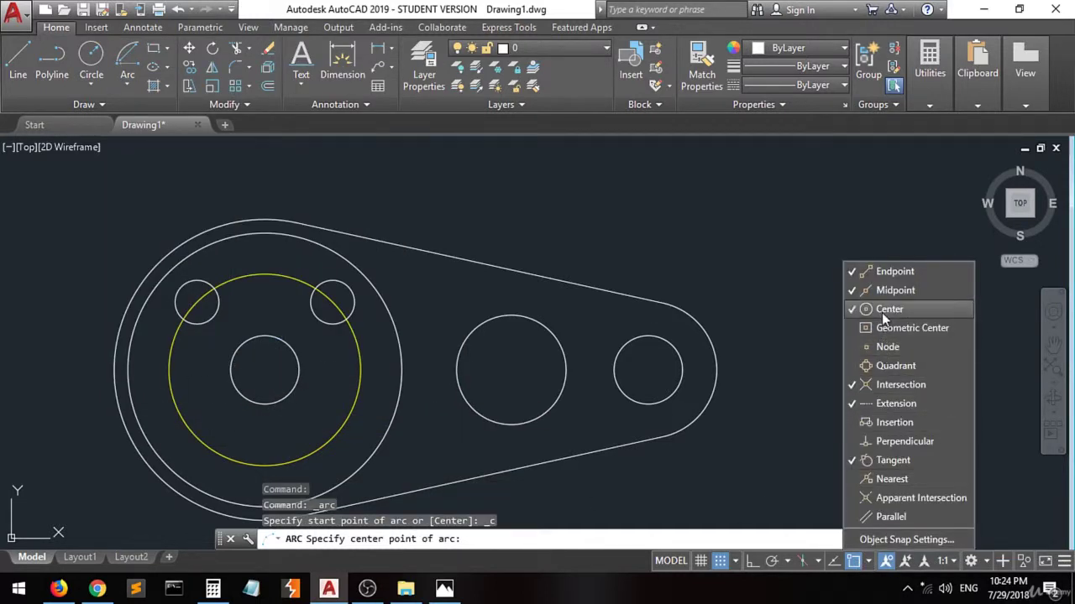
{"action": "left_click", "coordinate": [266, 370]}
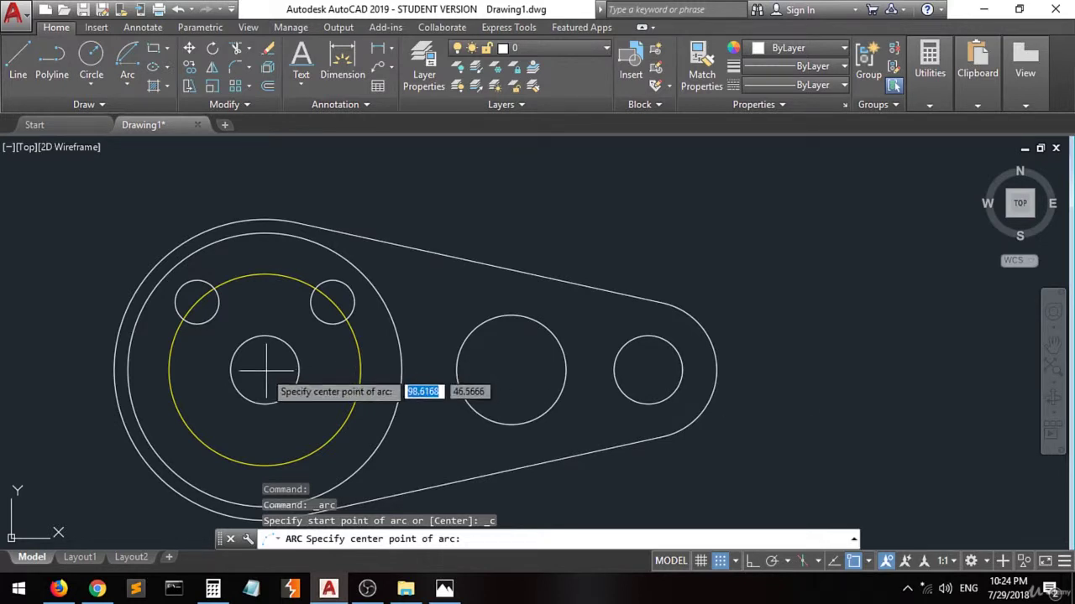
{"action": "left_click", "coordinate": [261, 367]}
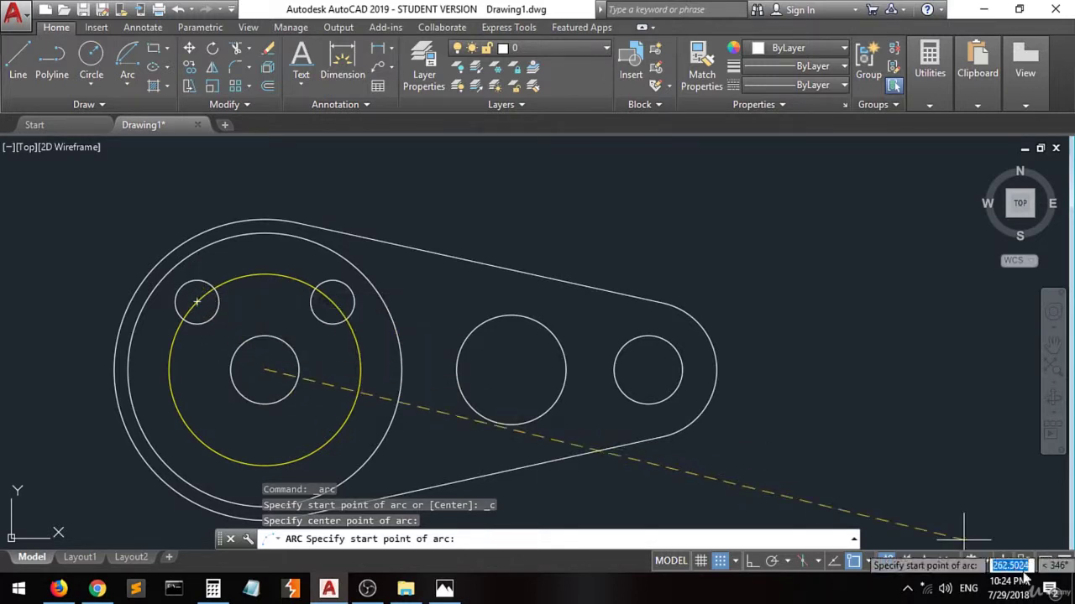
- Turn off the Center and Quadrant snaps, and complete the arc from the left 16-diameter circle with its chord length picked at the right one
{"action": "left_click", "coordinate": [869, 561]}
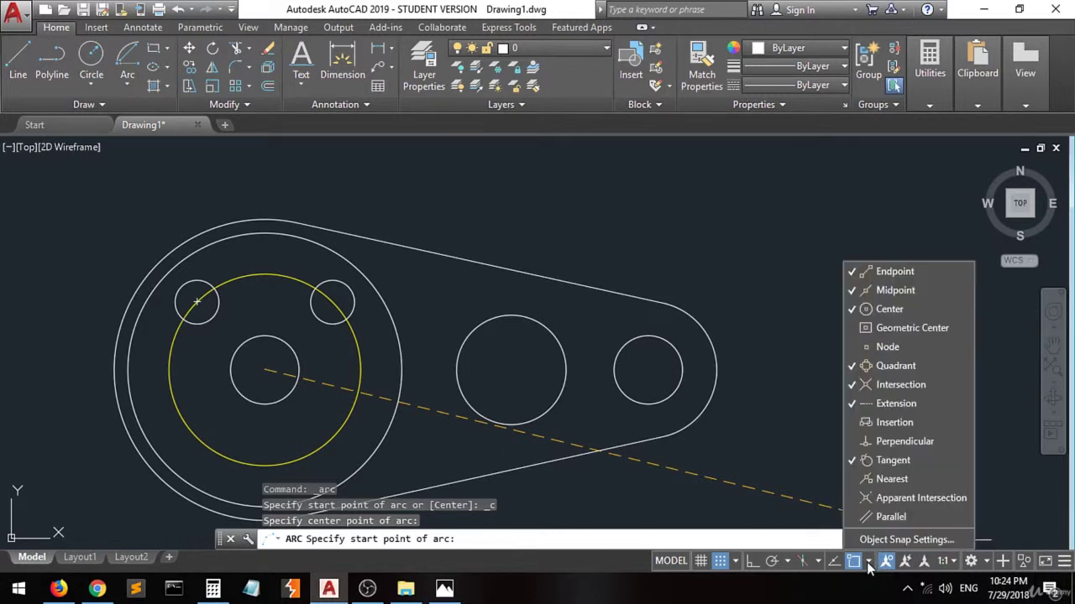
{"action": "left_click", "coordinate": [880, 310]}
{"action": "left_click", "coordinate": [879, 365]}
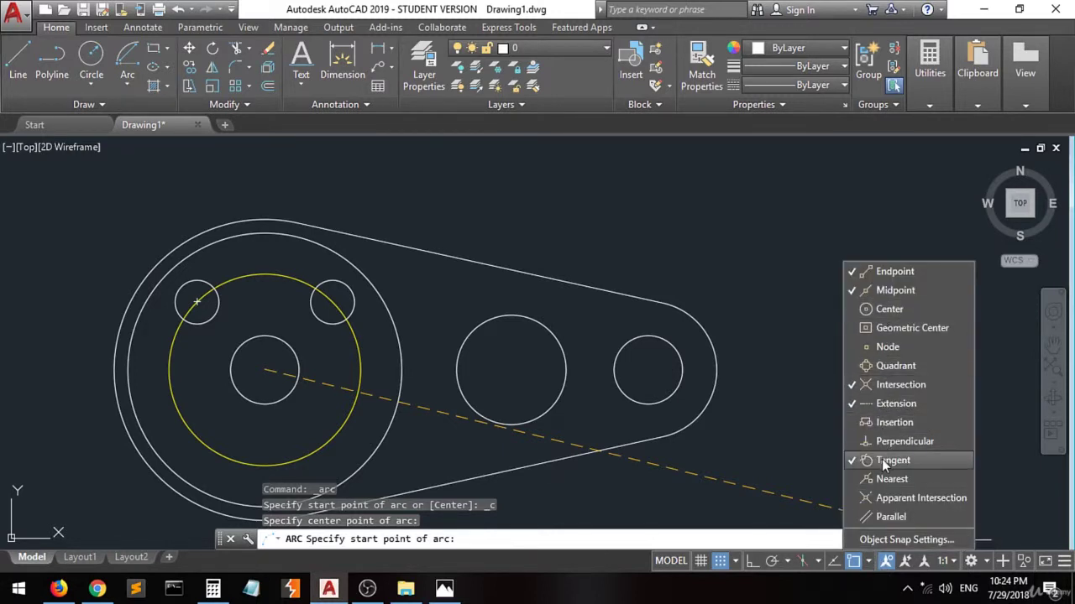
{"action": "left_click", "coordinate": [781, 444]}
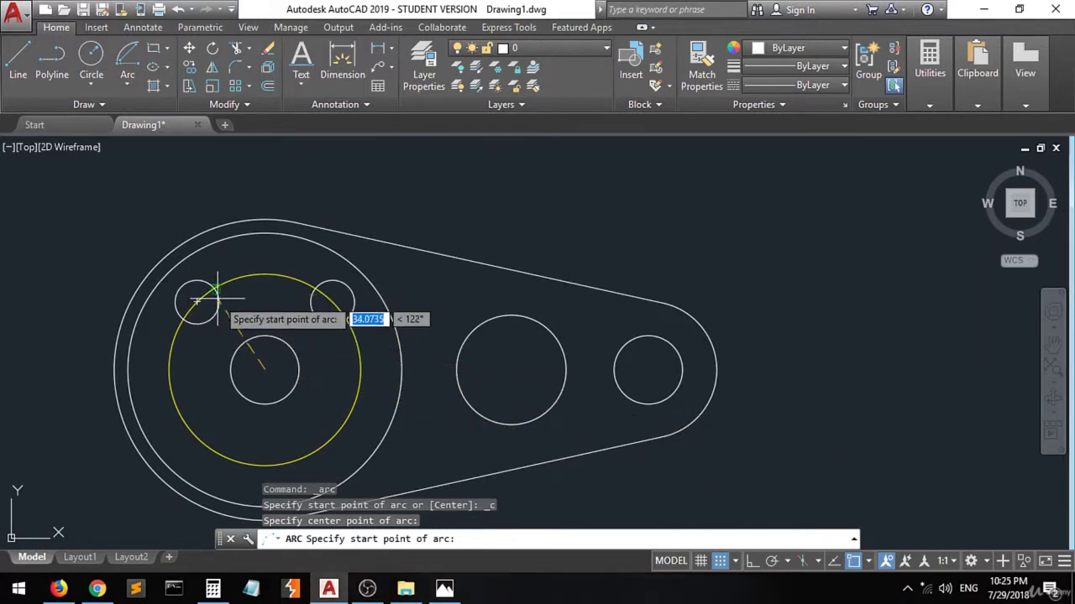
{"action": "scroll", "coordinate": [189, 282], "scroll_direction": "up", "scroll_amount": 8}
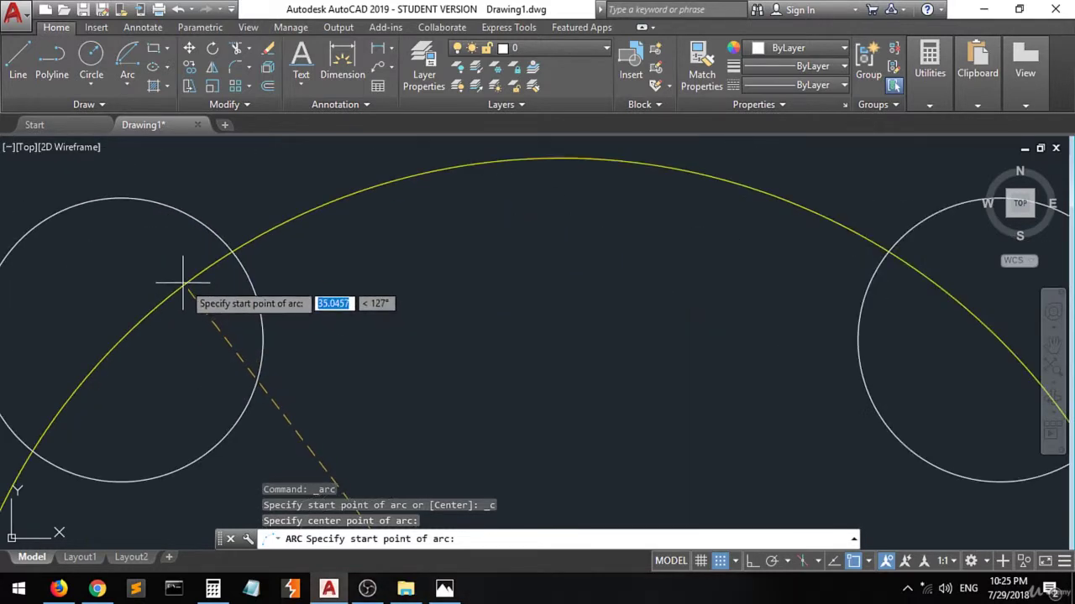
{"action": "left_click", "coordinate": [243, 317]}
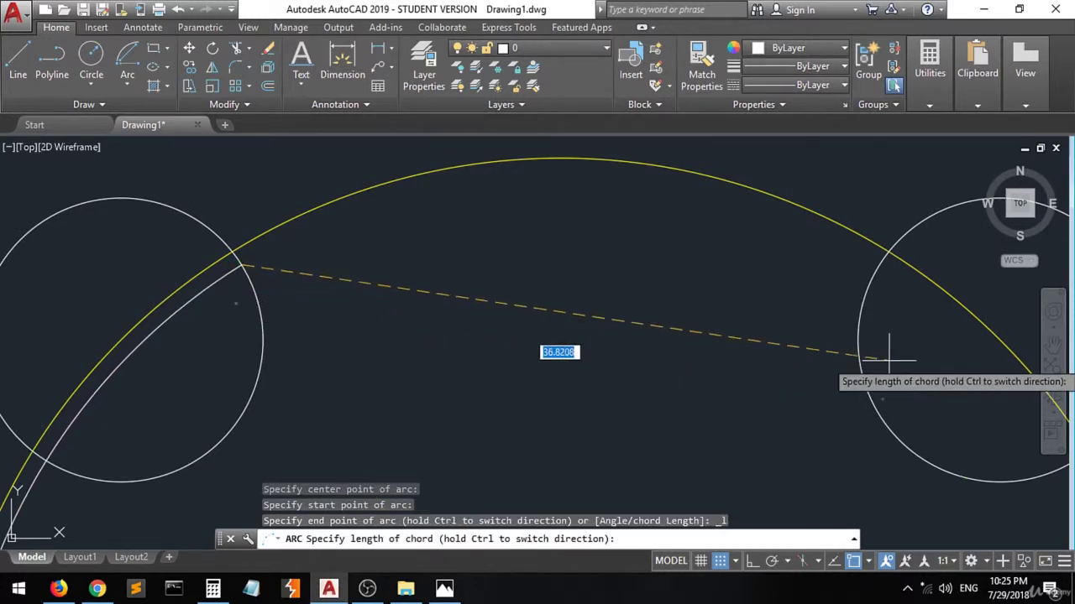
{"action": "left_click", "coordinate": [858, 357]}
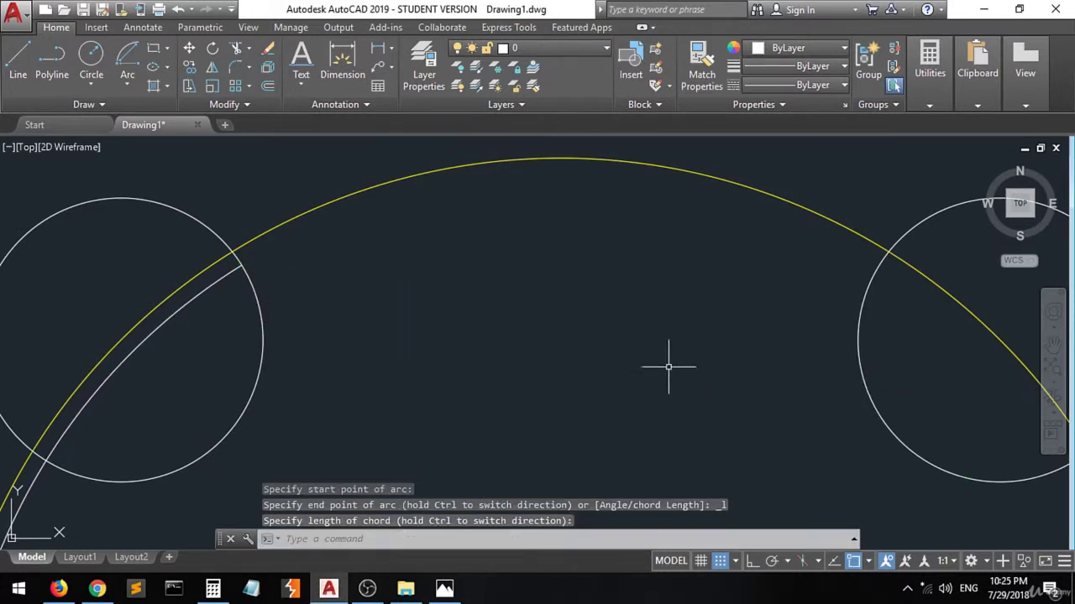
- Try to bend the new arc inward by stretching its midpoint grip, and undo the grip edit
{"action": "scroll", "coordinate": [466, 347], "scroll_direction": "down", "scroll_amount": 5}
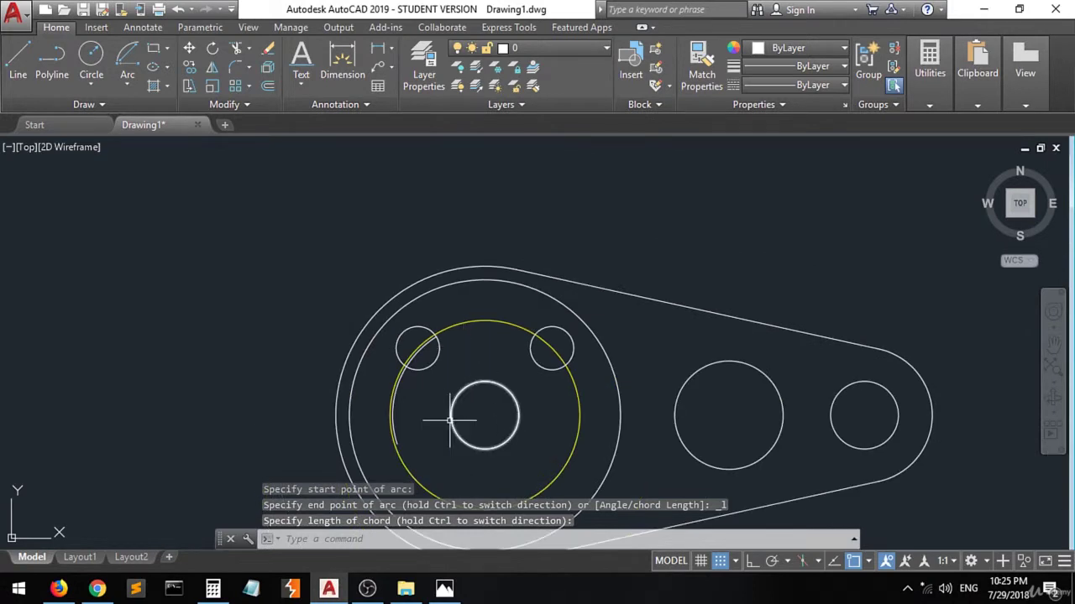
{"action": "scroll", "coordinate": [448, 417], "scroll_direction": "up", "scroll_amount": 2}
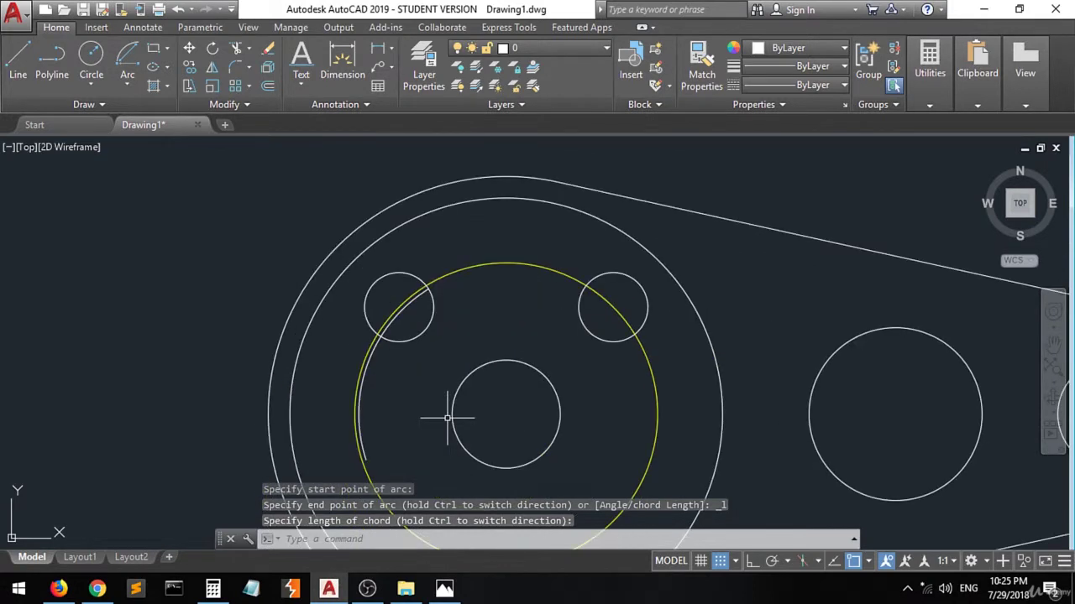
{"action": "left_click", "coordinate": [361, 396]}
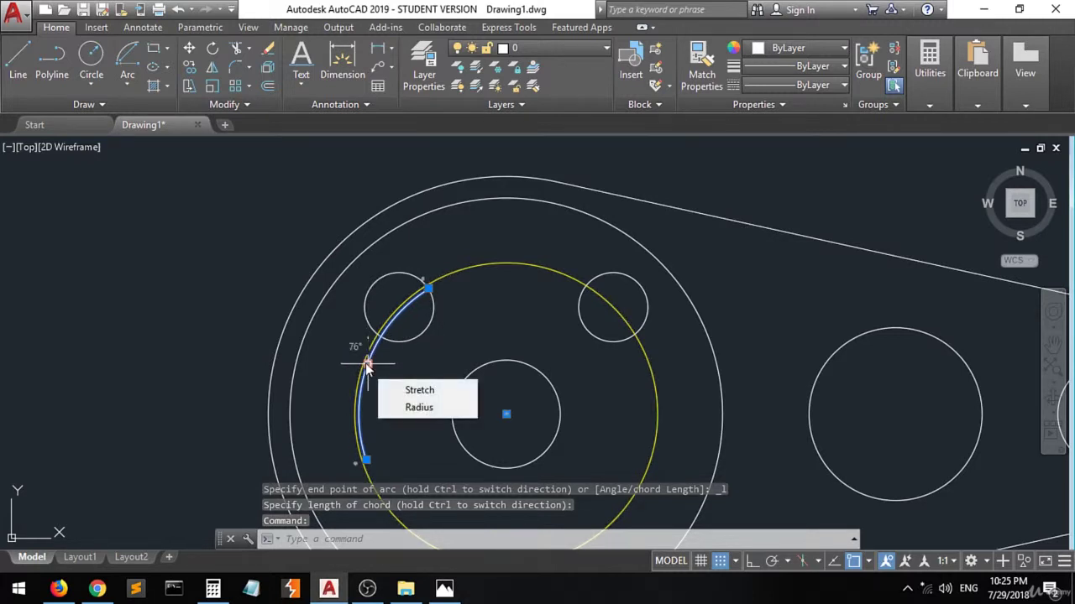
{"action": "left_click", "coordinate": [367, 364]}
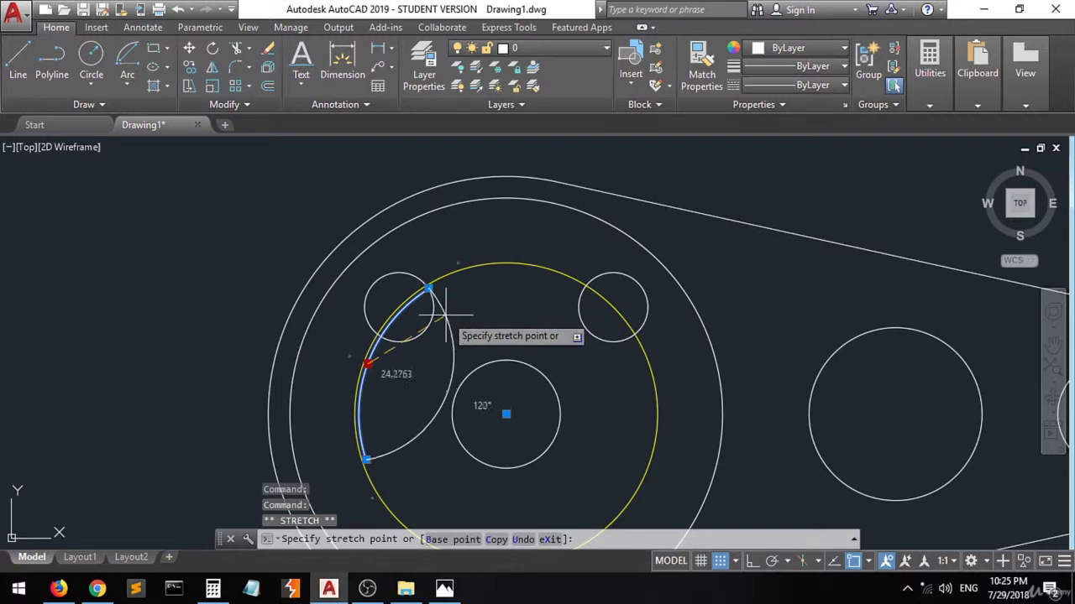
{"action": "key", "text": "ctrl+z"}
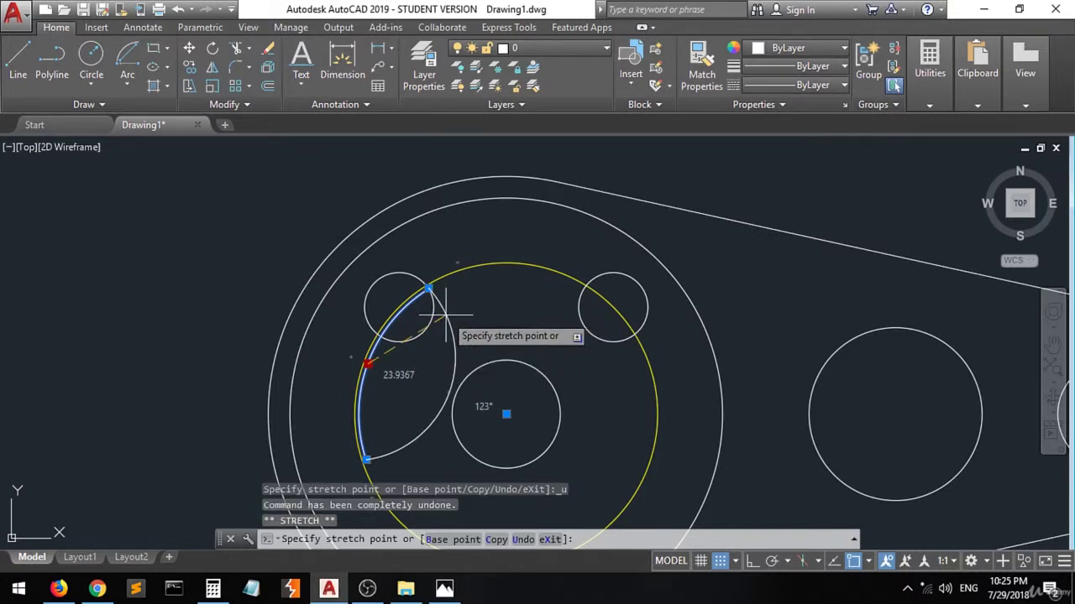
{"action": "key", "text": "Escape"}
{"action": "key", "text": "Escape"}
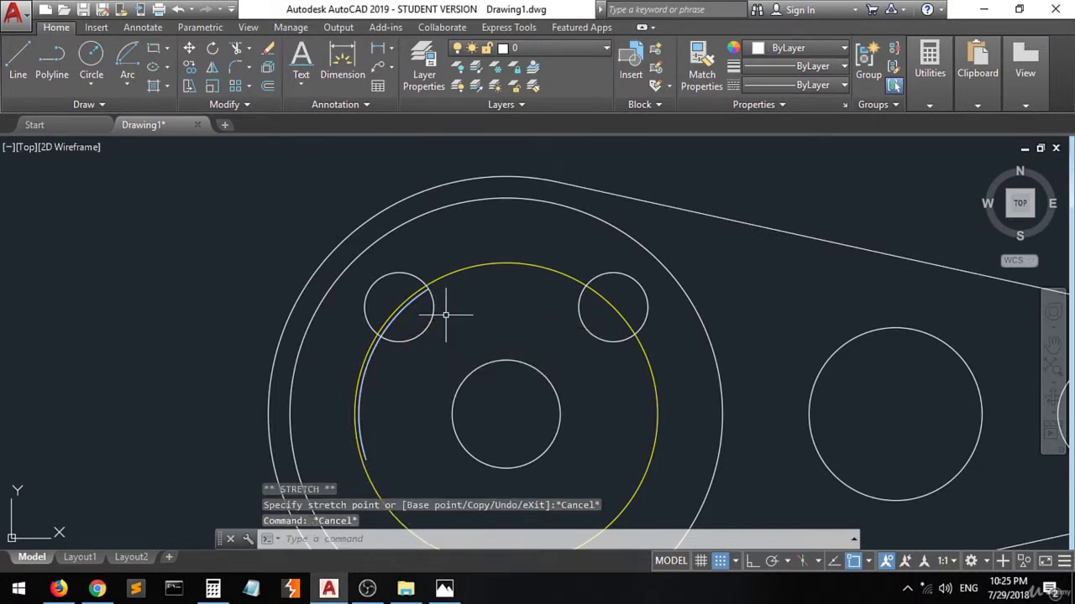
{"action": "key", "text": "ctrl+z"}
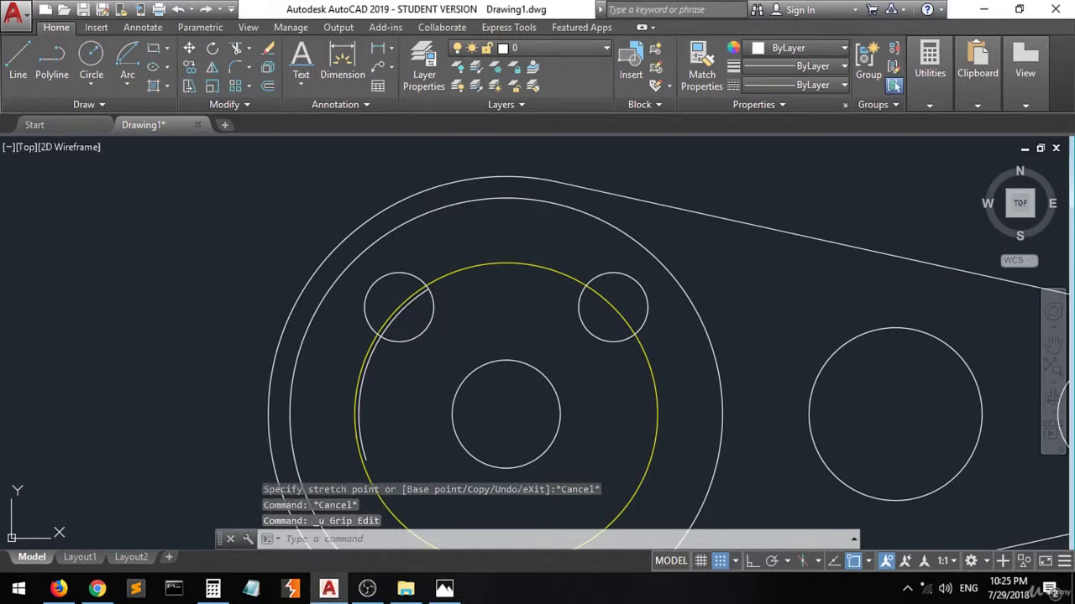
- Undo the slot arc, and start a circle centred on the small hole in the plate's large end using the Center snap
{"action": "scroll", "coordinate": [446, 315], "scroll_direction": "up", "scroll_amount": 5}
{"action": "key", "text": "ctrl+z"}
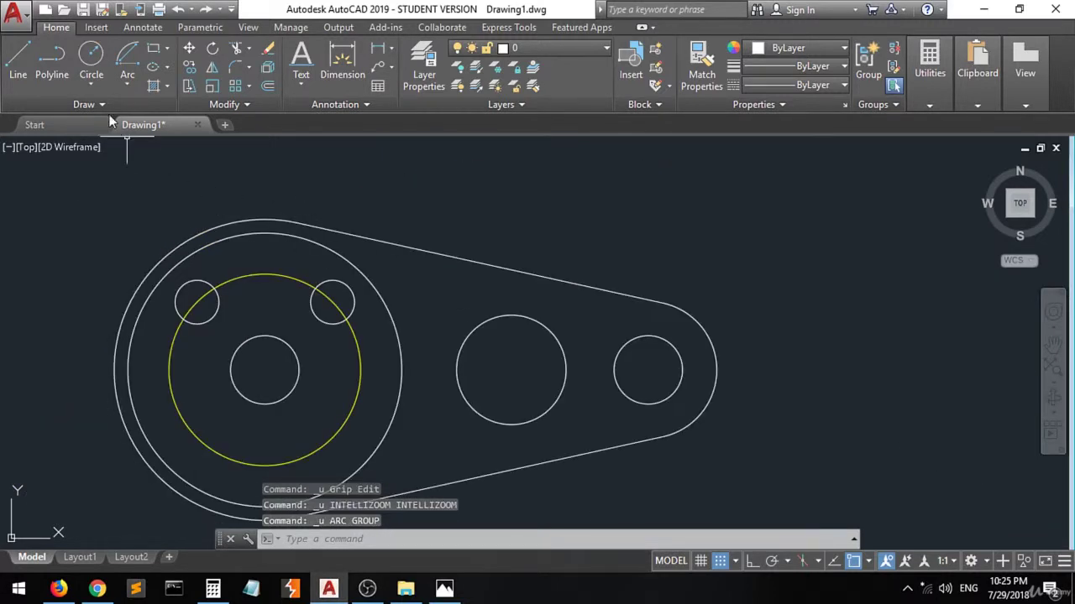
{"action": "left_click", "coordinate": [91, 55]}
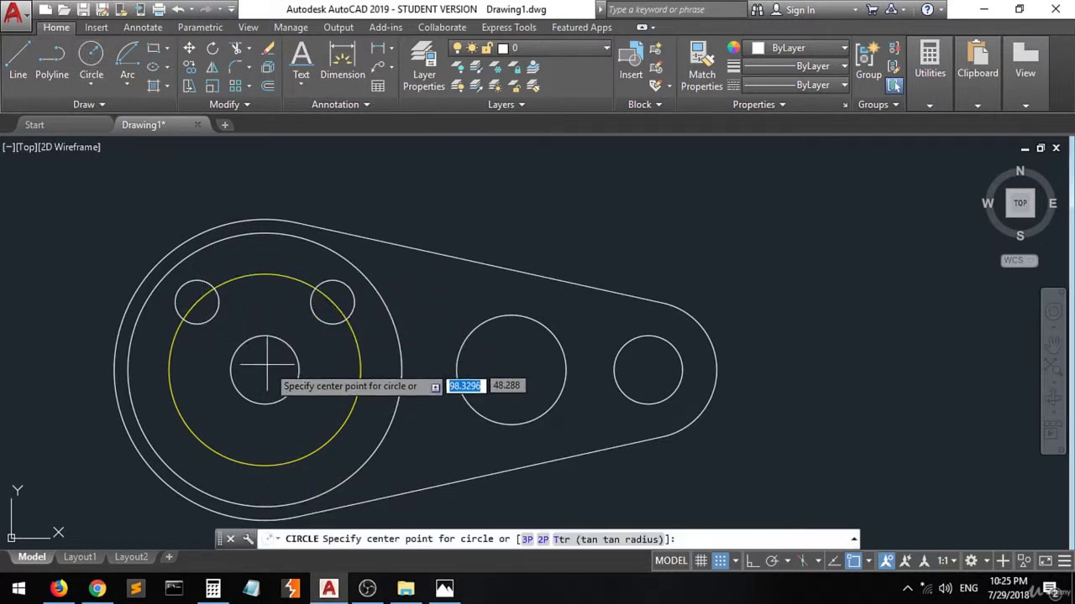
{"action": "left_click", "coordinate": [872, 561]}
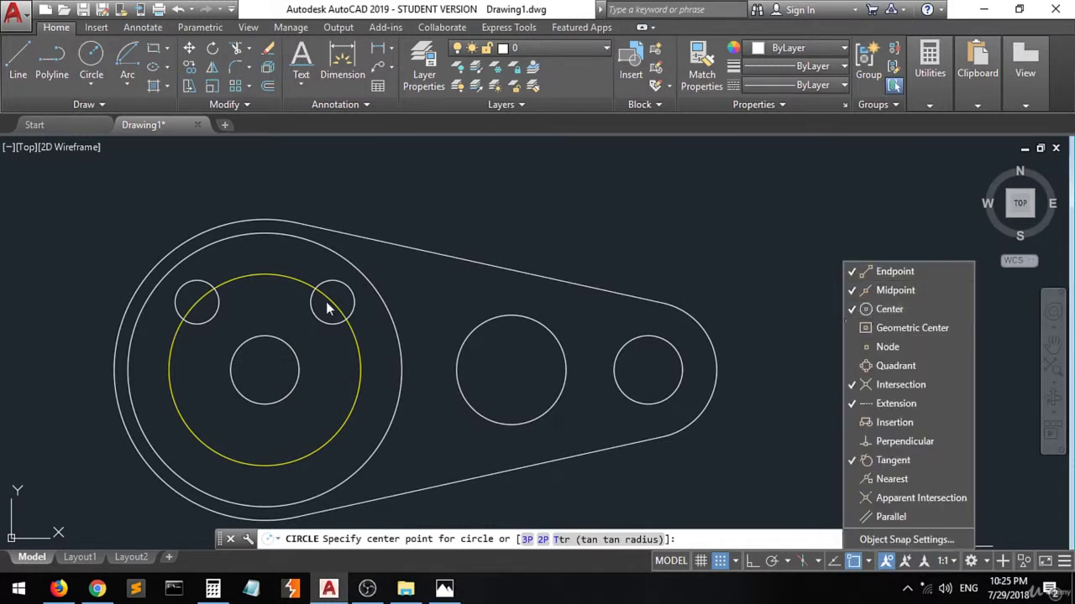
{"action": "left_click", "coordinate": [257, 376]}
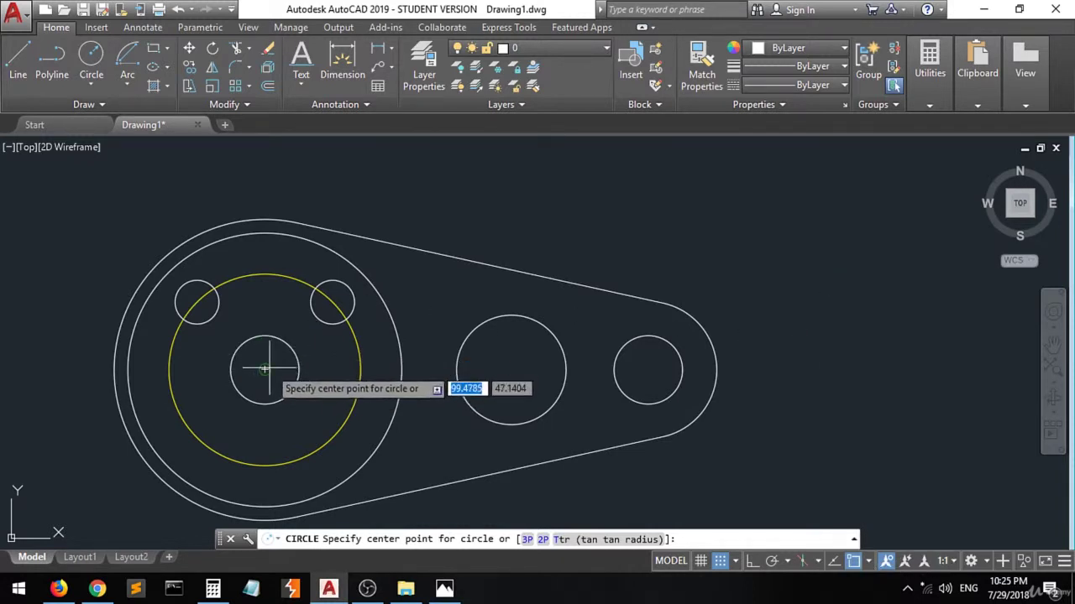
{"action": "left_click", "coordinate": [264, 369]}
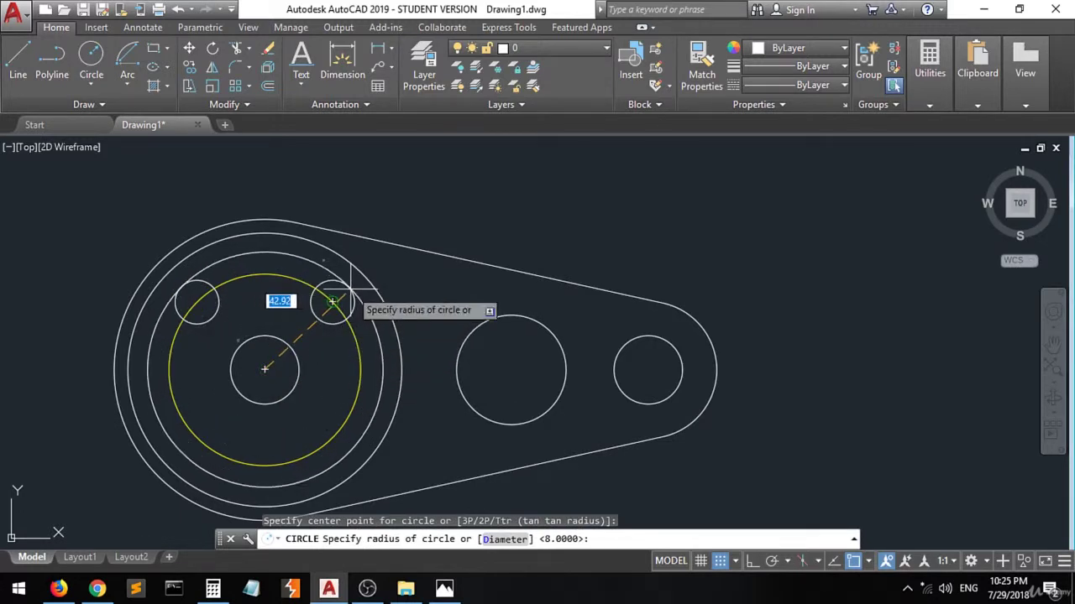
- Turn off the Center snap and complete the circle tangent to the outer side of the right 16-diameter circle
{"action": "left_click", "coordinate": [868, 562]}
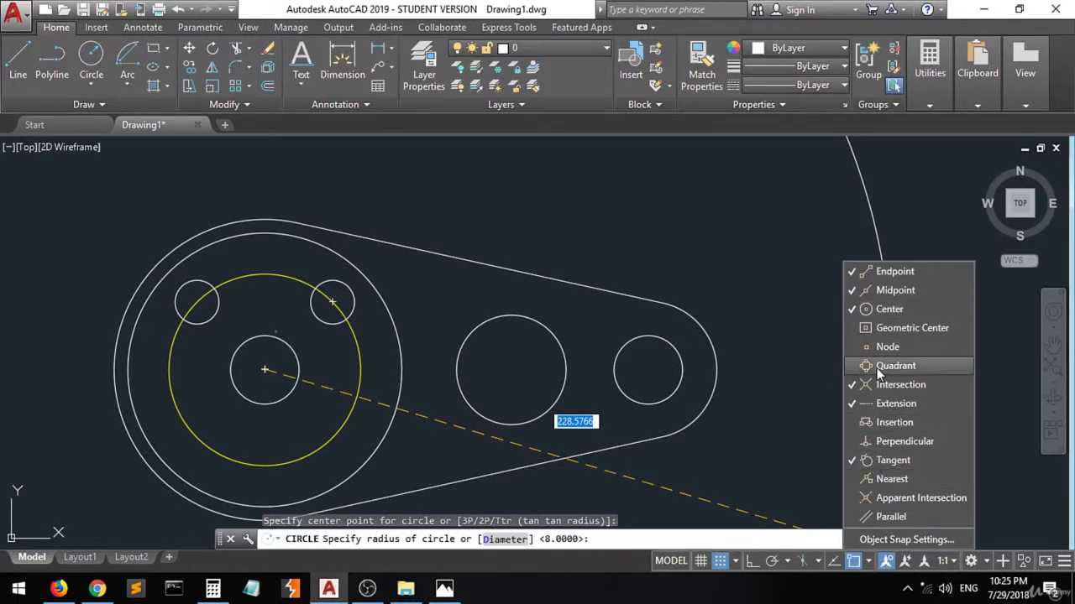
{"action": "scroll", "coordinate": [359, 291], "scroll_direction": "up", "scroll_amount": 4}
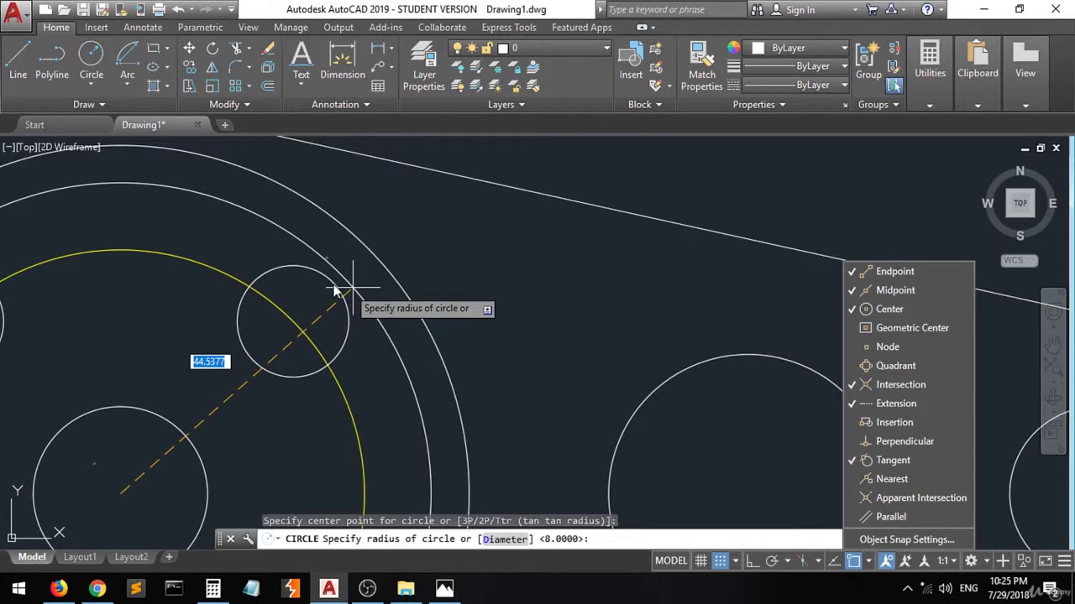
{"action": "left_click", "coordinate": [334, 289]}
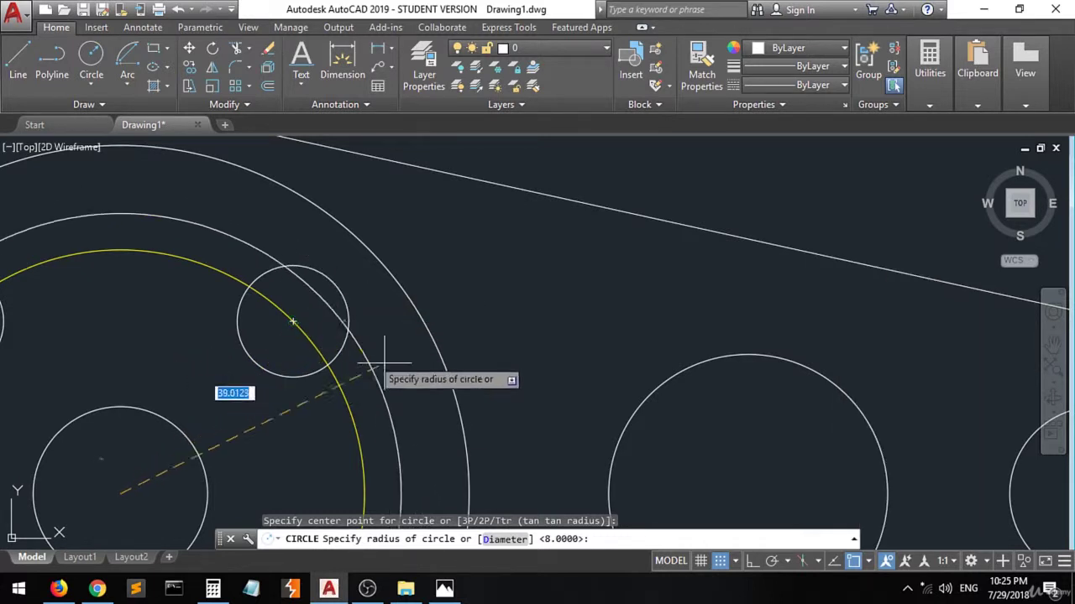
{"action": "left_click", "coordinate": [868, 563]}
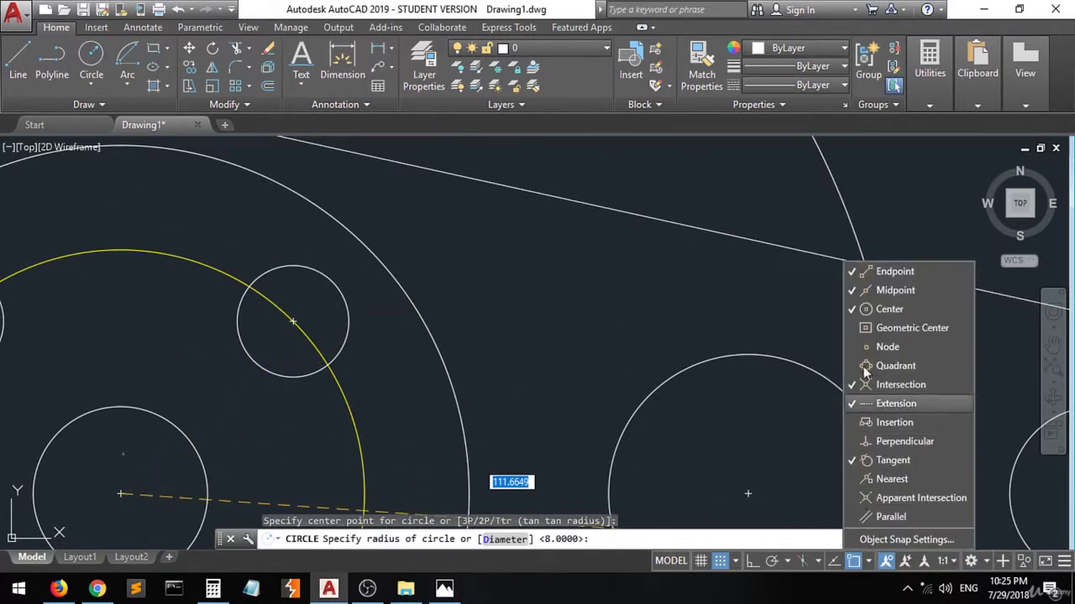
{"action": "left_click", "coordinate": [872, 315]}
{"action": "left_click", "coordinate": [366, 315]}
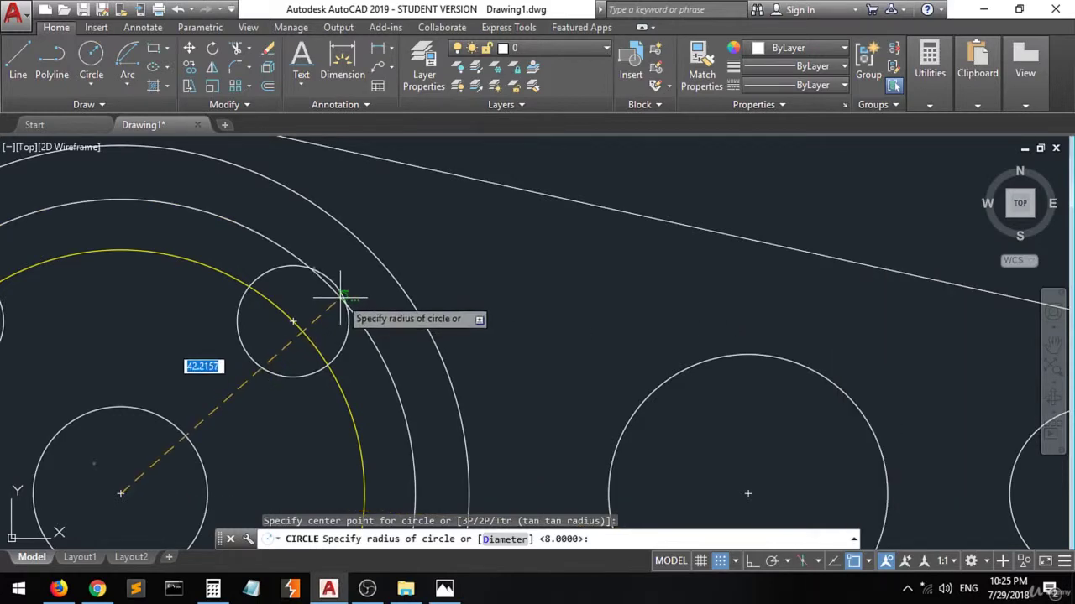
{"action": "left_click", "coordinate": [340, 292]}
{"action": "scroll", "coordinate": [258, 298], "scroll_direction": "down", "scroll_amount": 2}
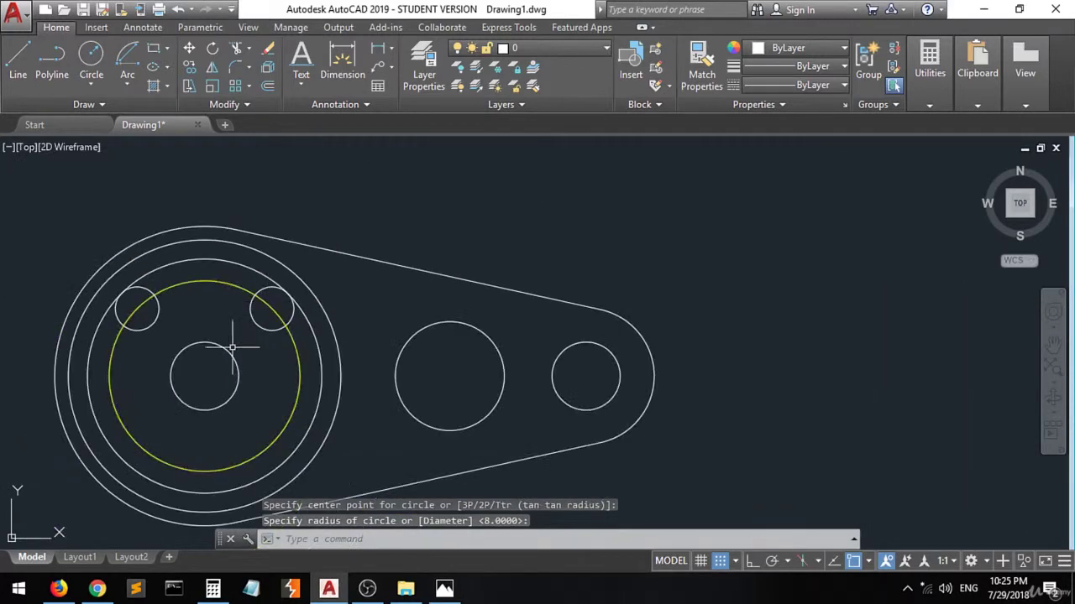
{"action": "scroll", "coordinate": [206, 489], "scroll_direction": "up", "scroll_amount": 2}
{"action": "scroll", "coordinate": [204, 487], "scroll_direction": "down", "scroll_amount": 2}
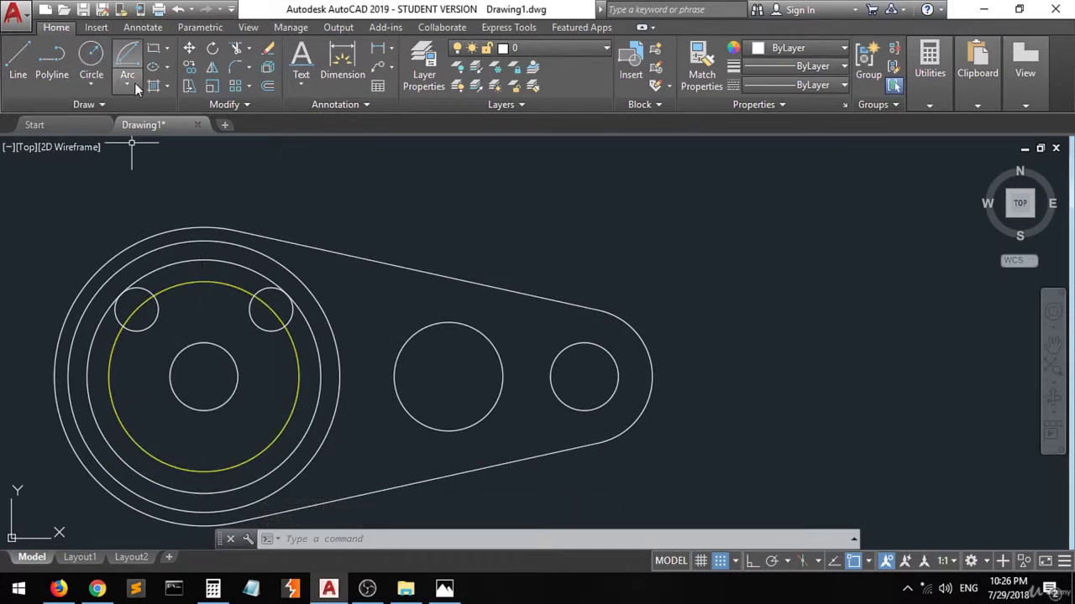
- Draw a second circle from the same centre, tangent to the inner side of the right 16-diameter circle, toggling the Center snap as needed
{"action": "left_click", "coordinate": [91, 55]}
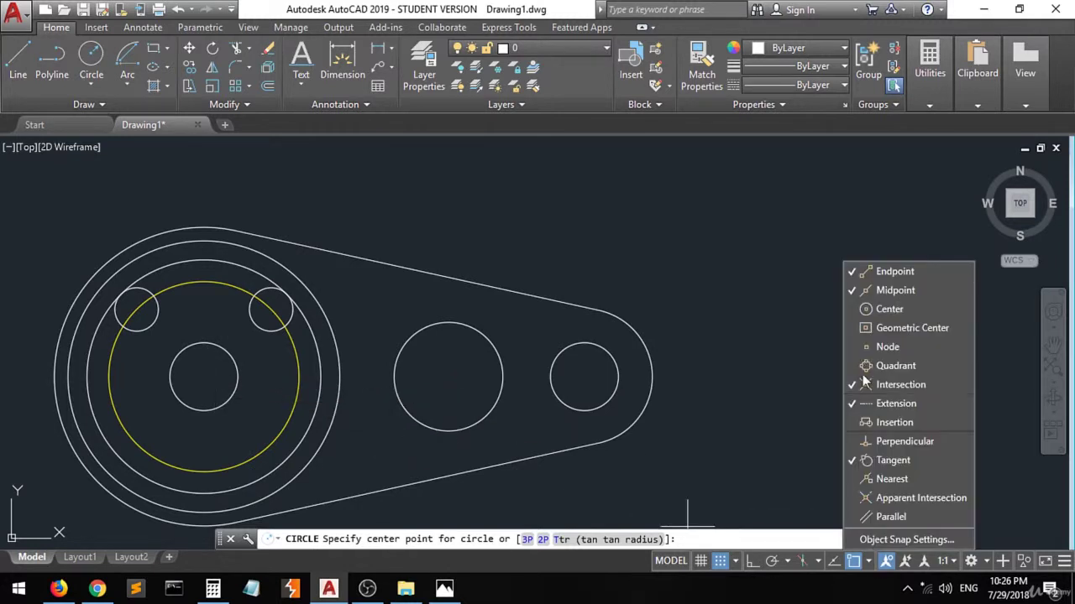
{"action": "left_click", "coordinate": [869, 562]}
{"action": "left_click", "coordinate": [198, 385]}
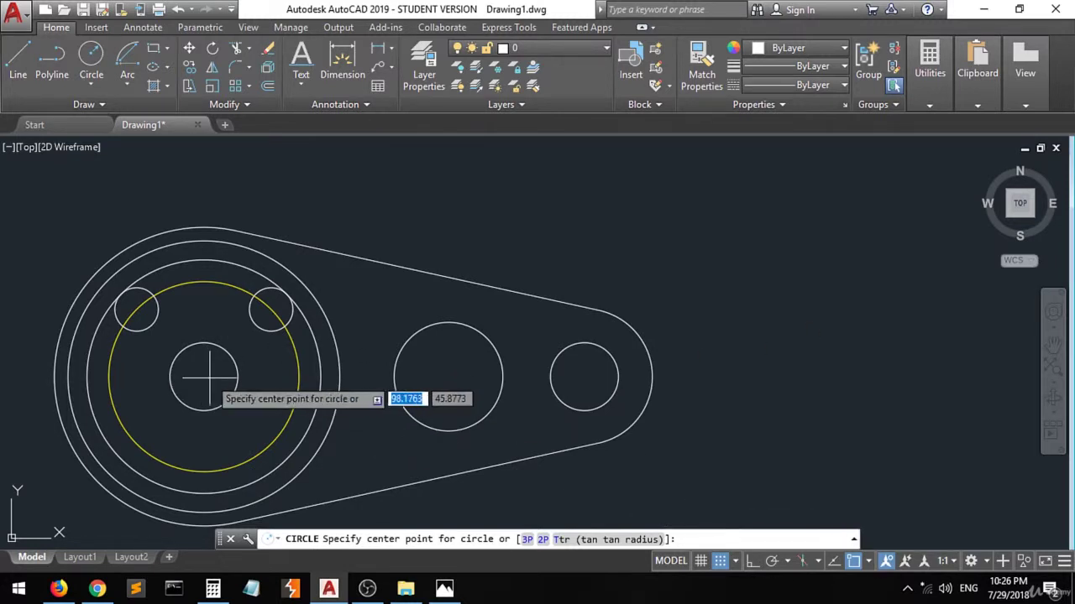
{"action": "left_click", "coordinate": [204, 377]}
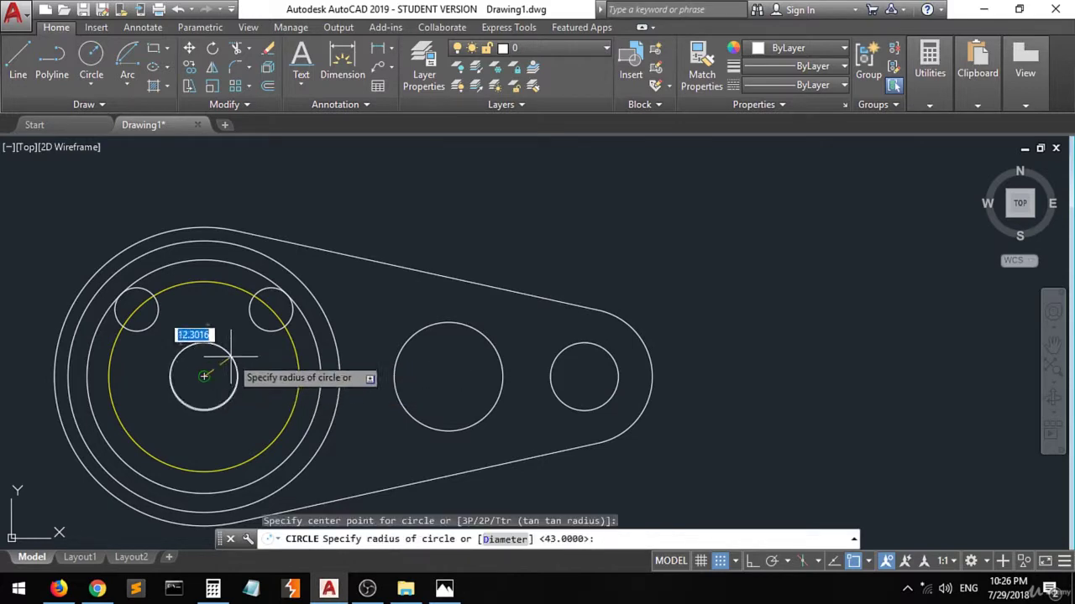
{"action": "scroll", "coordinate": [271, 329], "scroll_direction": "up", "scroll_amount": 10}
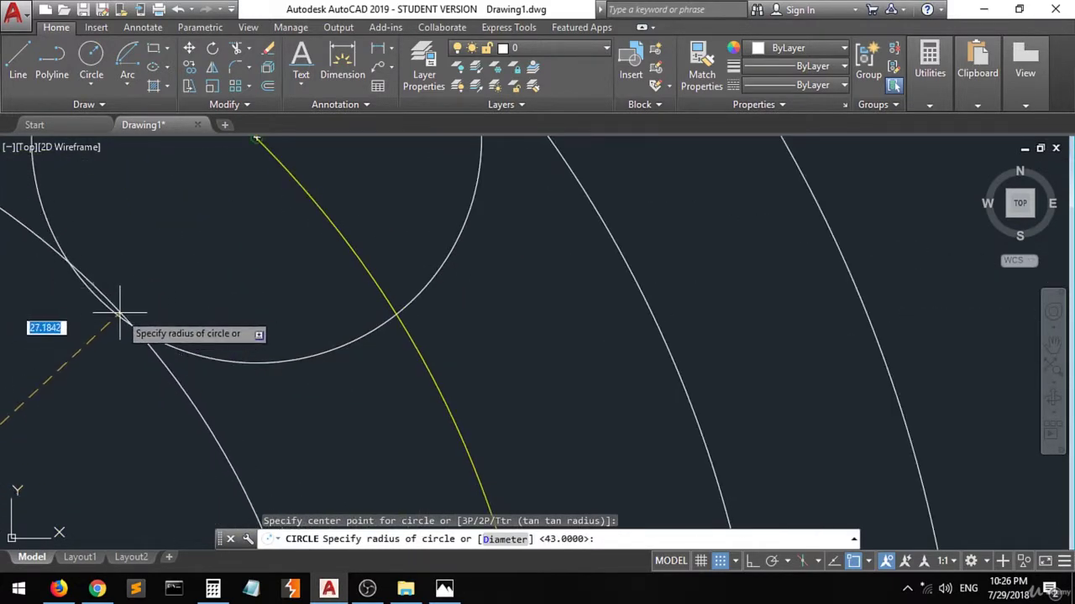
{"action": "left_click", "coordinate": [868, 562]}
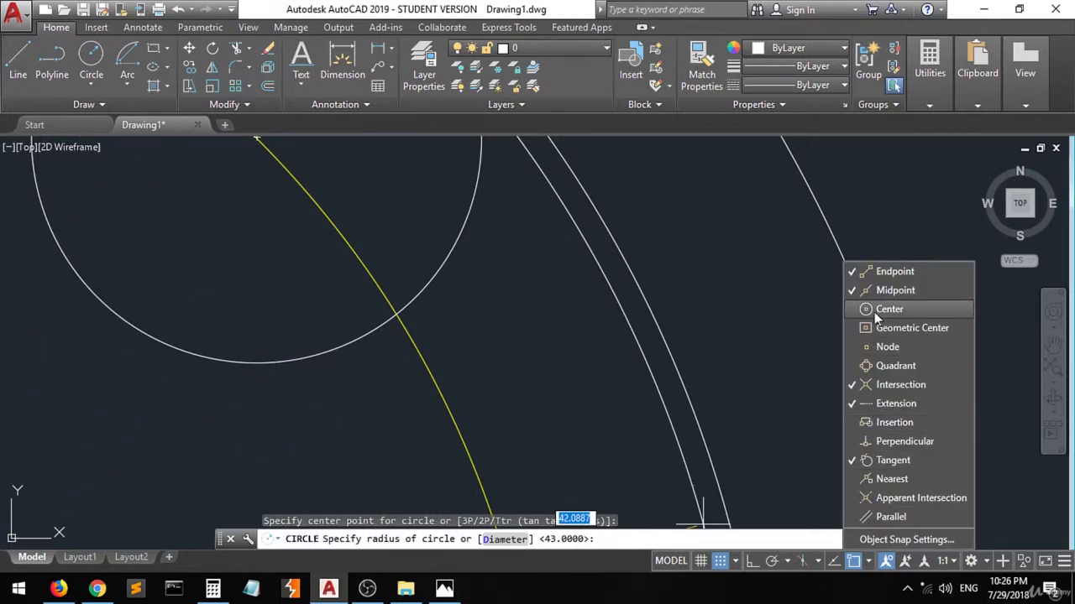
{"action": "left_click", "coordinate": [207, 361]}
{"action": "scroll", "coordinate": [247, 366], "scroll_direction": "down", "scroll_amount": 10}
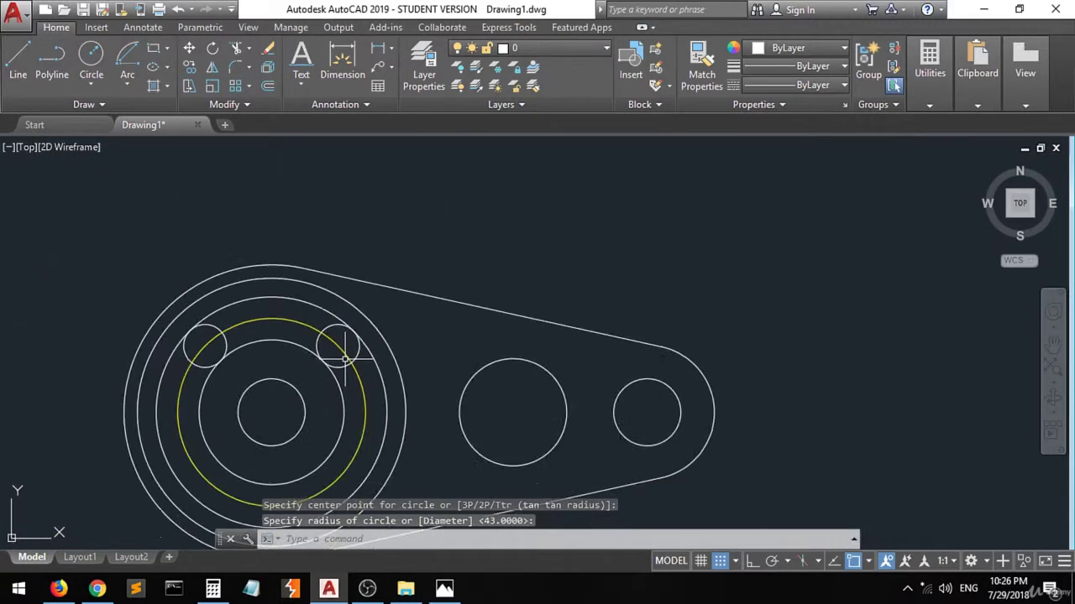
- Trim the two tangent circles and the yellow 70-diameter circle, keeping only their upper arcs between the 16-diameter circles
{"action": "scroll", "coordinate": [252, 439], "scroll_direction": "up", "scroll_amount": 5}
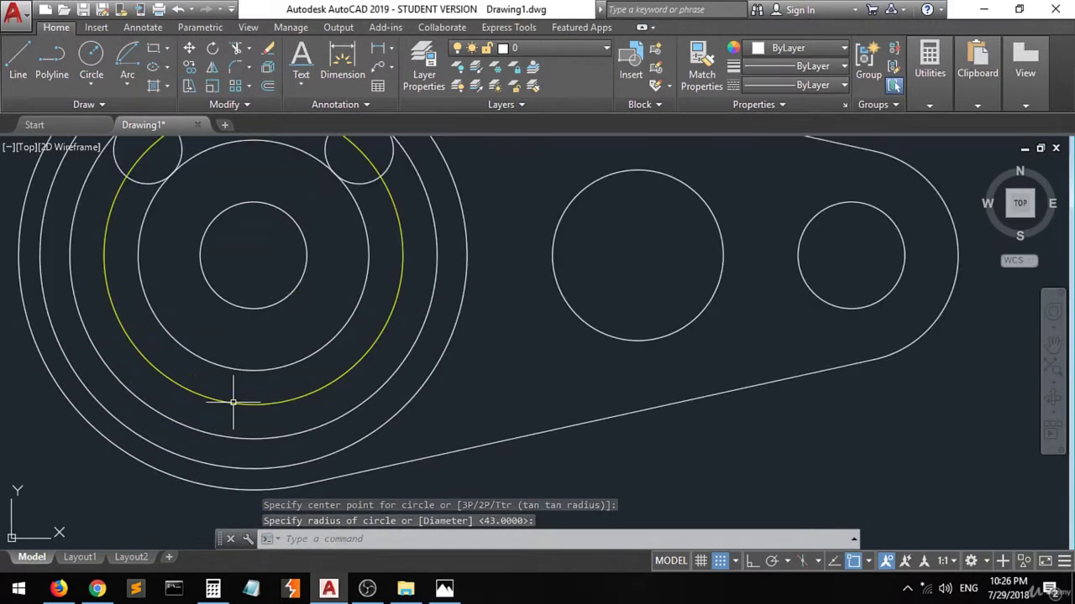
{"action": "scroll", "coordinate": [233, 408], "scroll_direction": "down", "scroll_amount": 3}
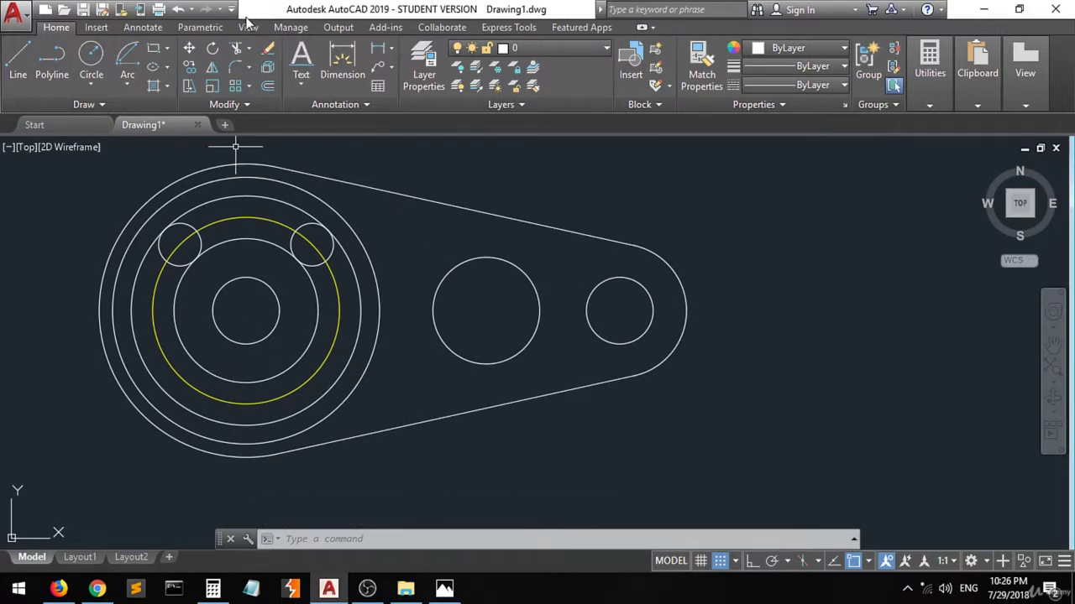
{"action": "left_click", "coordinate": [234, 51]}
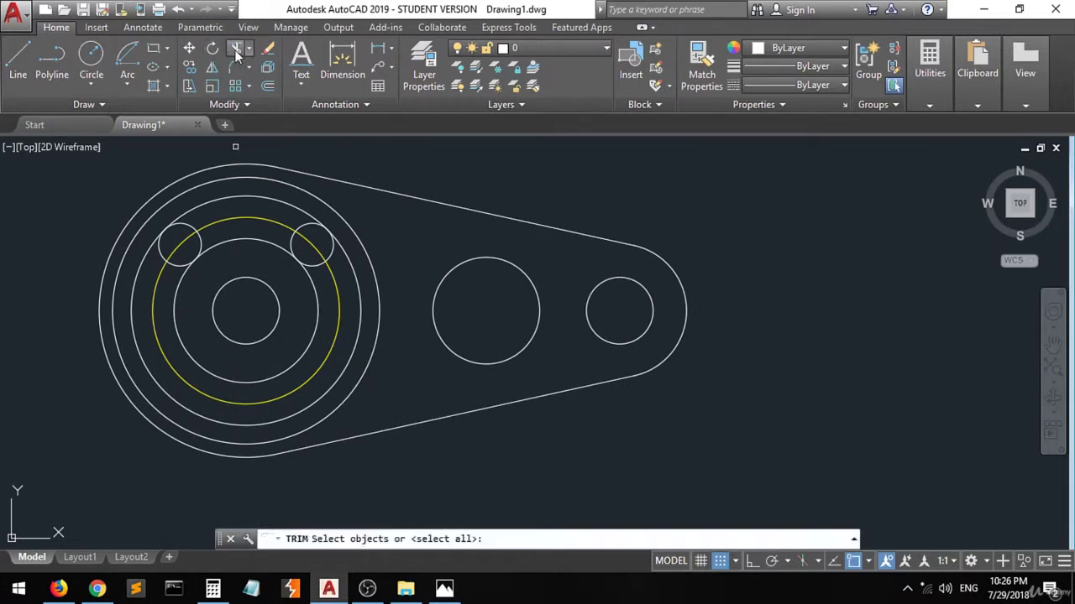
{"action": "left_click", "coordinate": [364, 148]}
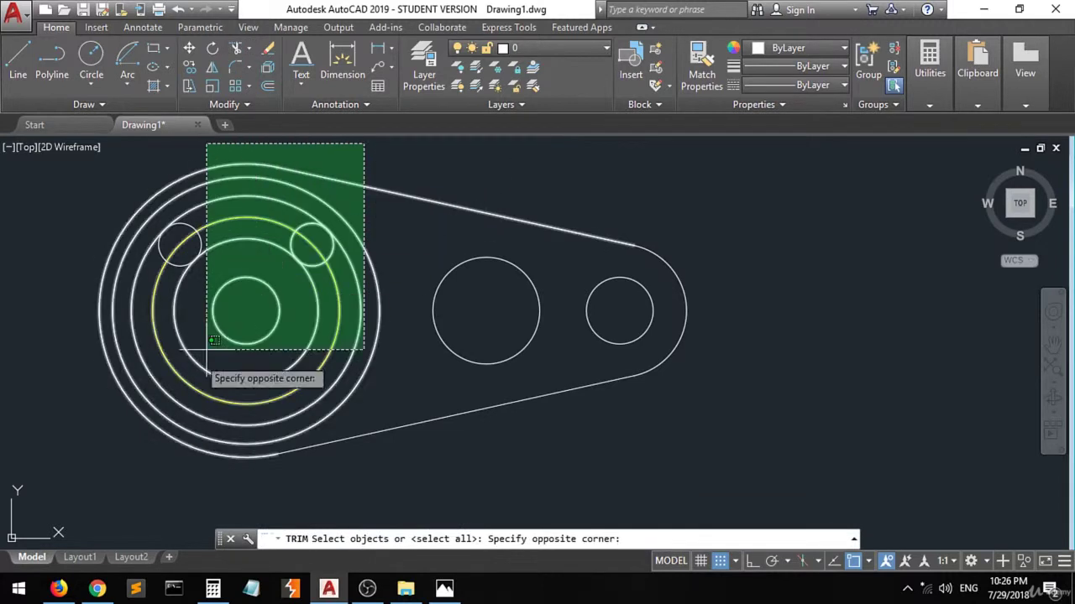
{"action": "left_click", "coordinate": [114, 478]}
{"action": "key", "text": "Return"}
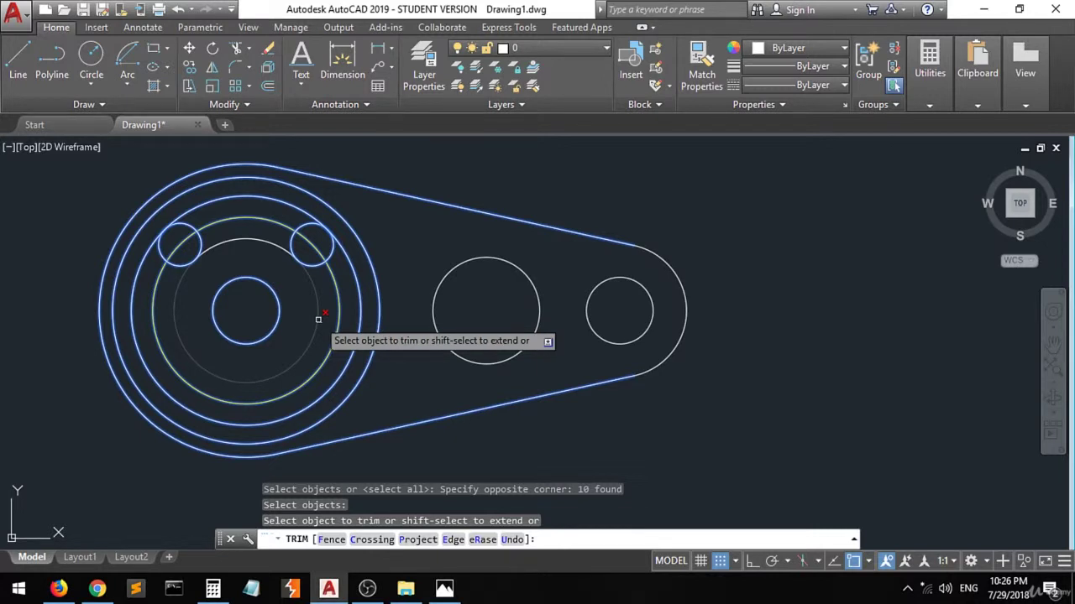
{"action": "left_click", "coordinate": [317, 319]}
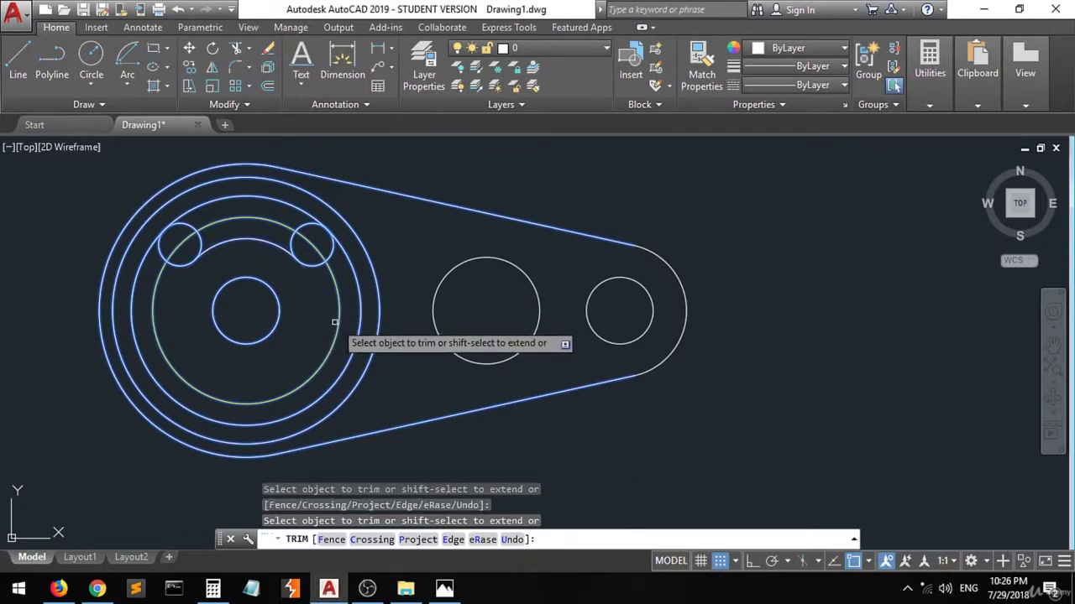
{"action": "left_click", "coordinate": [359, 325]}
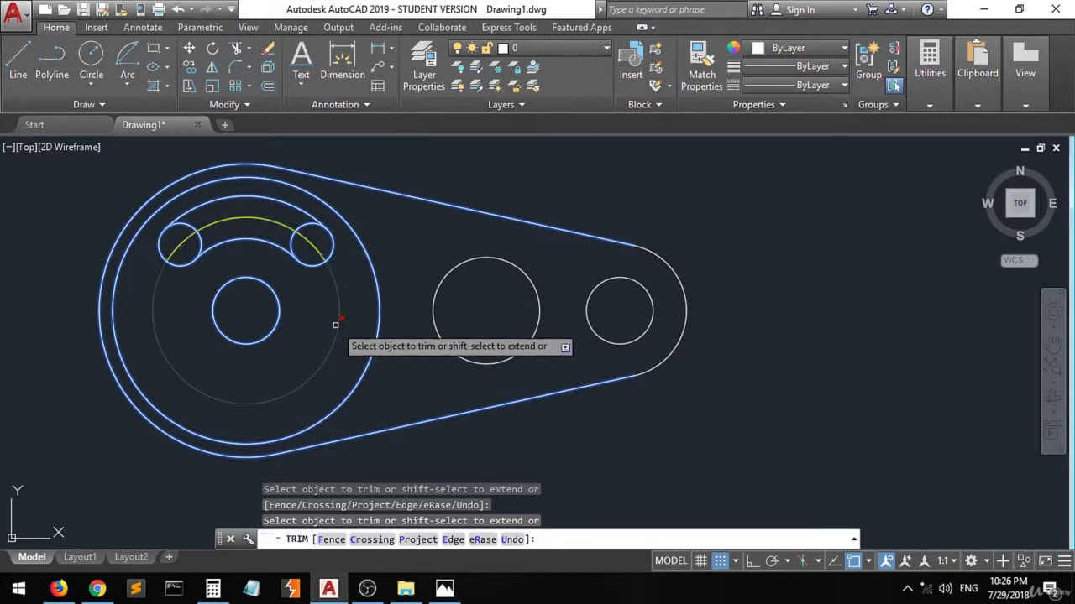
{"action": "left_click", "coordinate": [336, 326]}
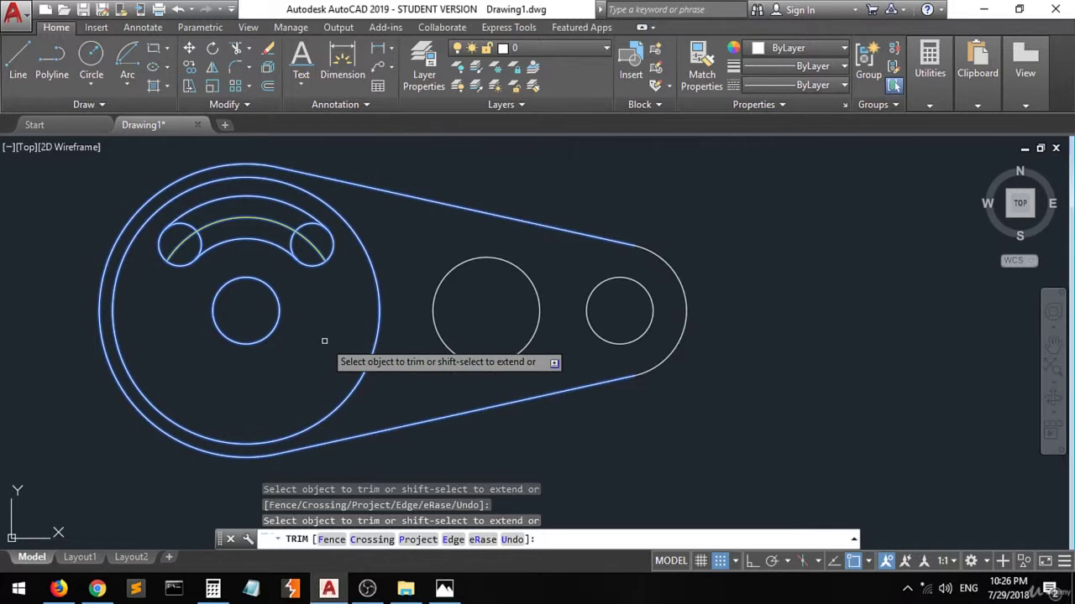
{"action": "key", "text": "Escape"}
{"action": "key", "text": "Escape"}
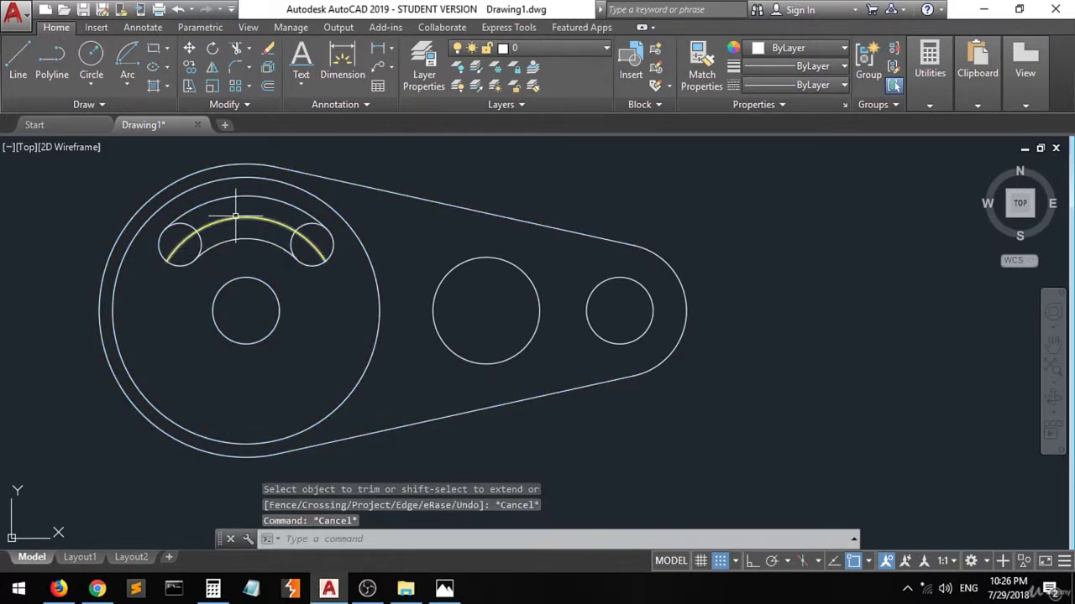
- Check the slot in the reference image and delete the remaining yellow centreline arc
{"action": "left_click", "coordinate": [444, 589]}
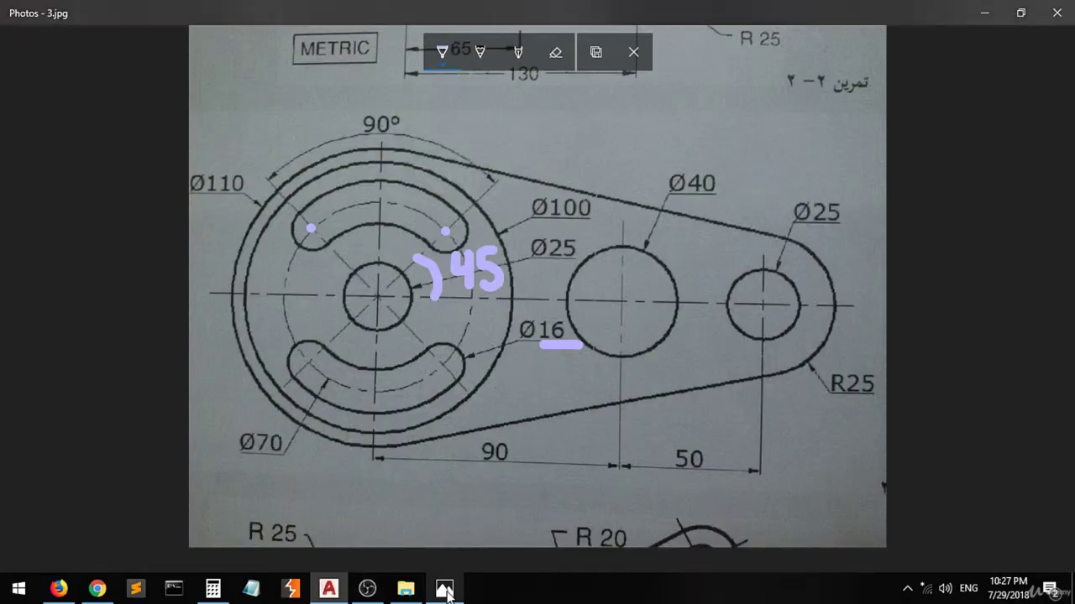
{"action": "left_click", "coordinate": [444, 589]}
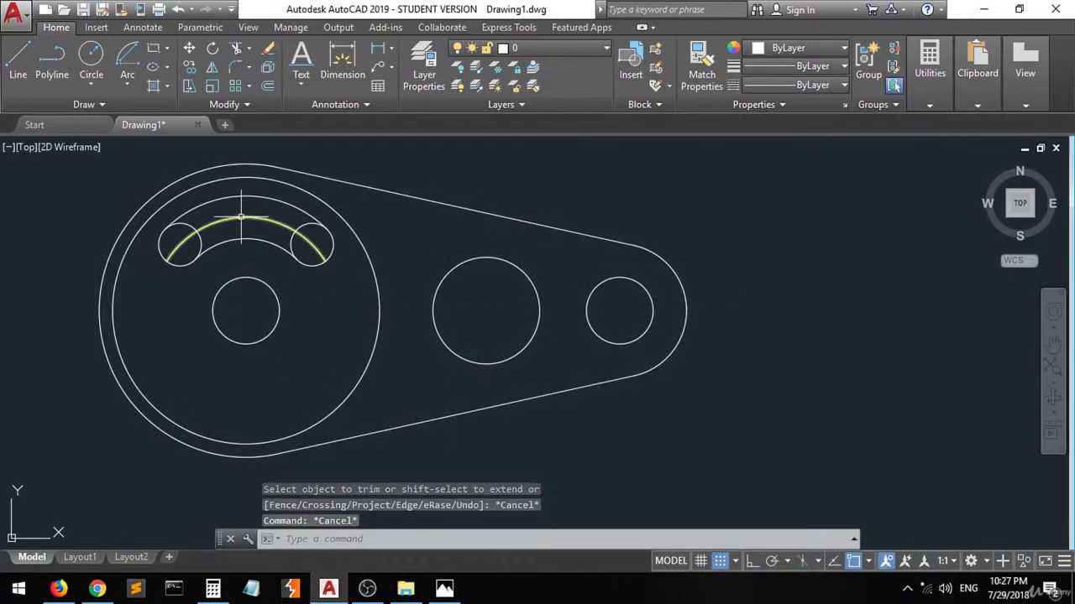
{"action": "left_click", "coordinate": [242, 216]}
{"action": "key", "text": "Delete"}
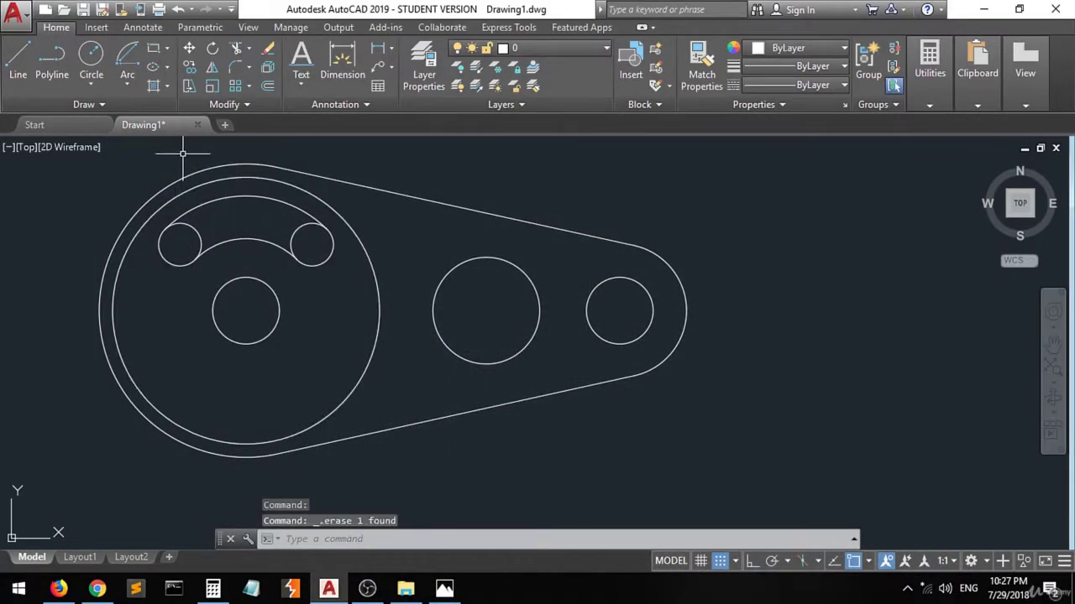
- Trim away the inner portions of both 16-diameter circles to leave a closed upper slot outline
{"action": "left_click", "coordinate": [236, 48]}
{"action": "left_click", "coordinate": [355, 166]}
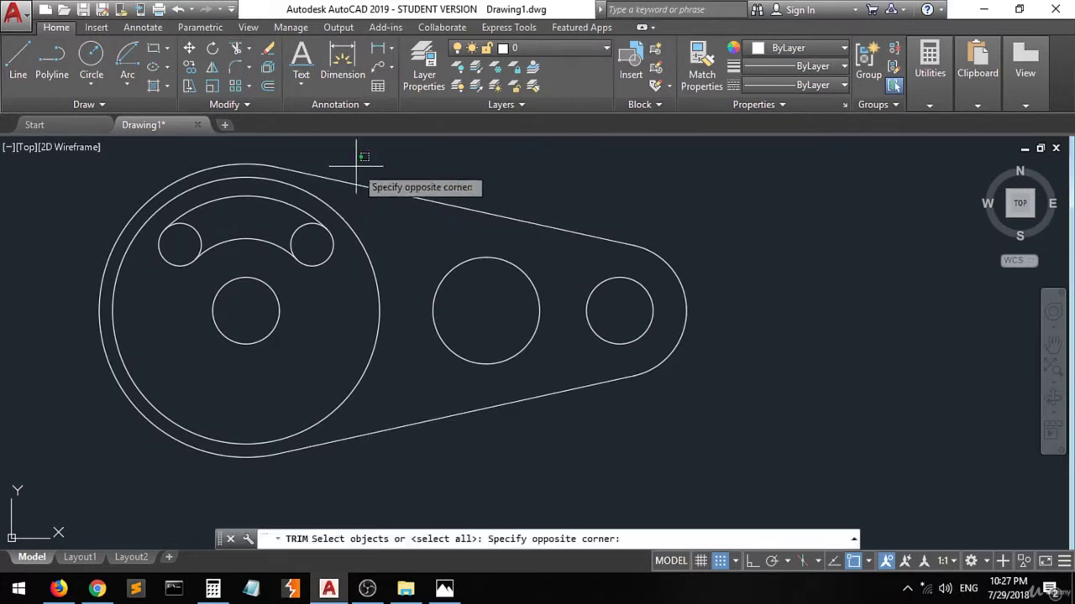
{"action": "left_click", "coordinate": [180, 285]}
{"action": "key", "text": "Return"}
{"action": "left_click", "coordinate": [199, 235]}
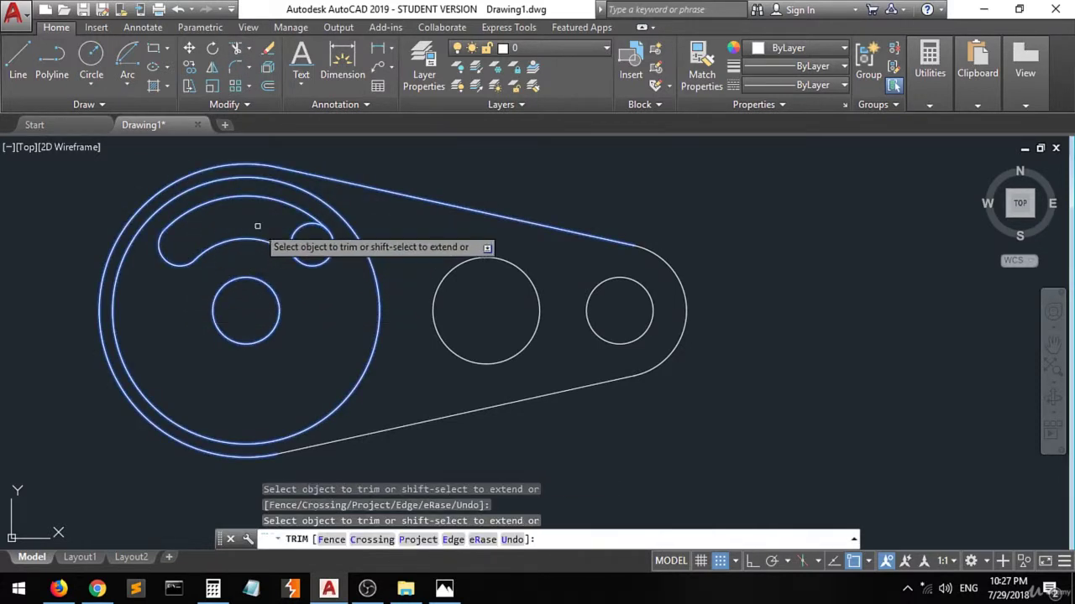
{"action": "left_click", "coordinate": [307, 220]}
{"action": "left_click", "coordinate": [285, 228]}
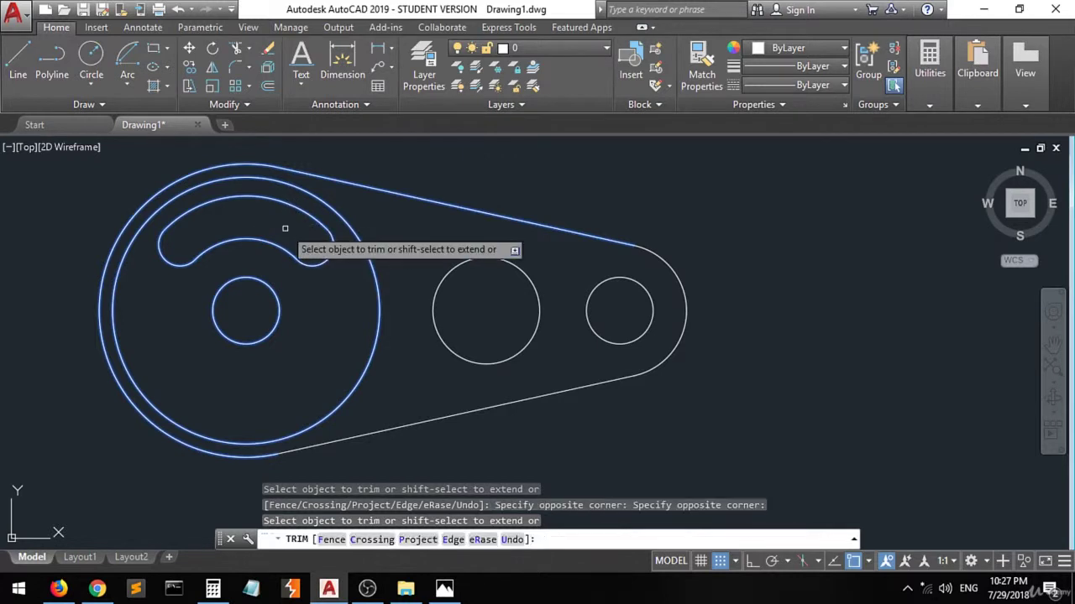
{"action": "key", "text": "Escape"}
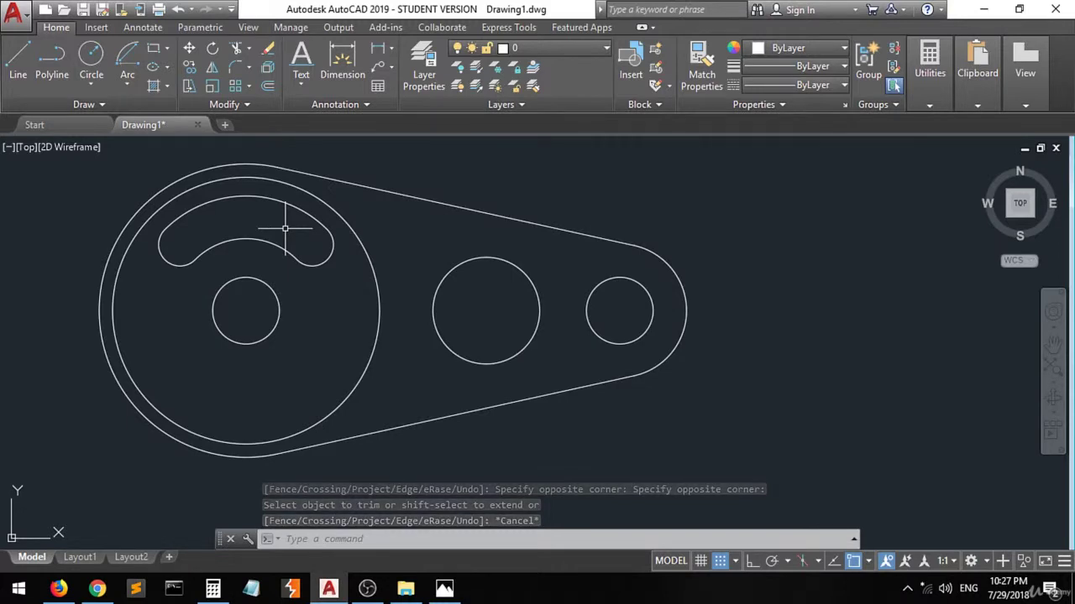
- Mirror the whole upper slot outline about the horizontal line through the central 25-diameter circle's left and right quadrants, keeping the source objects
{"action": "left_click", "coordinate": [444, 589]}
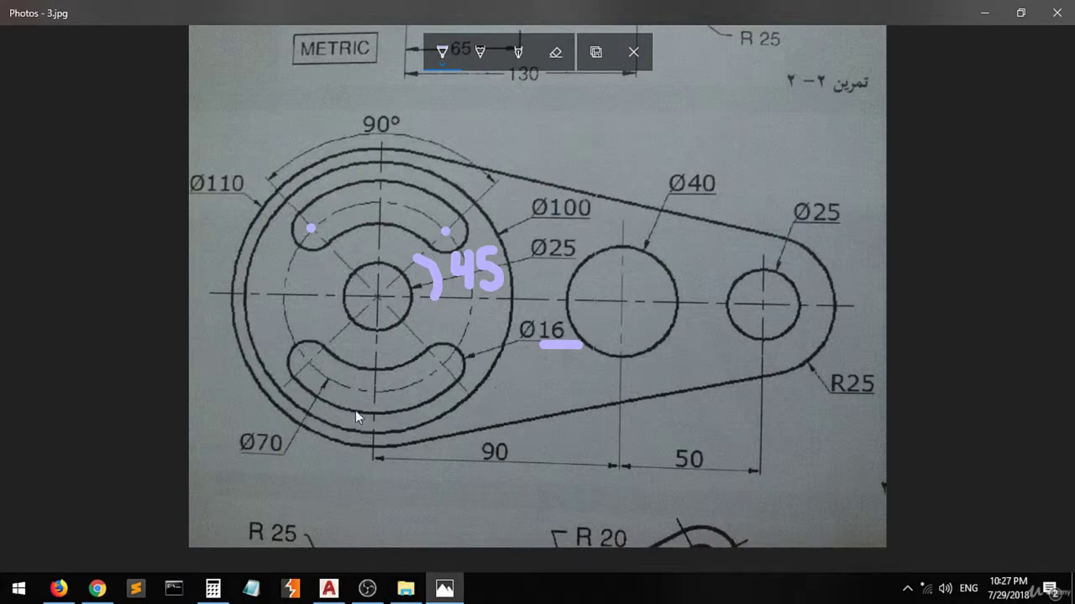
{"action": "left_click", "coordinate": [444, 589]}
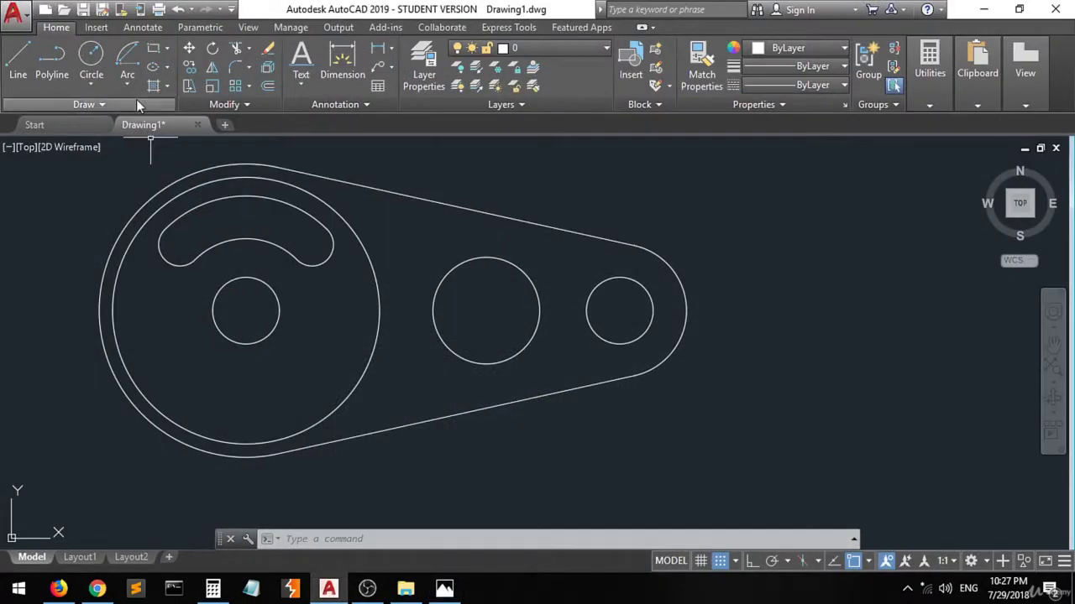
{"action": "left_click", "coordinate": [211, 70]}
{"action": "left_click", "coordinate": [256, 189]}
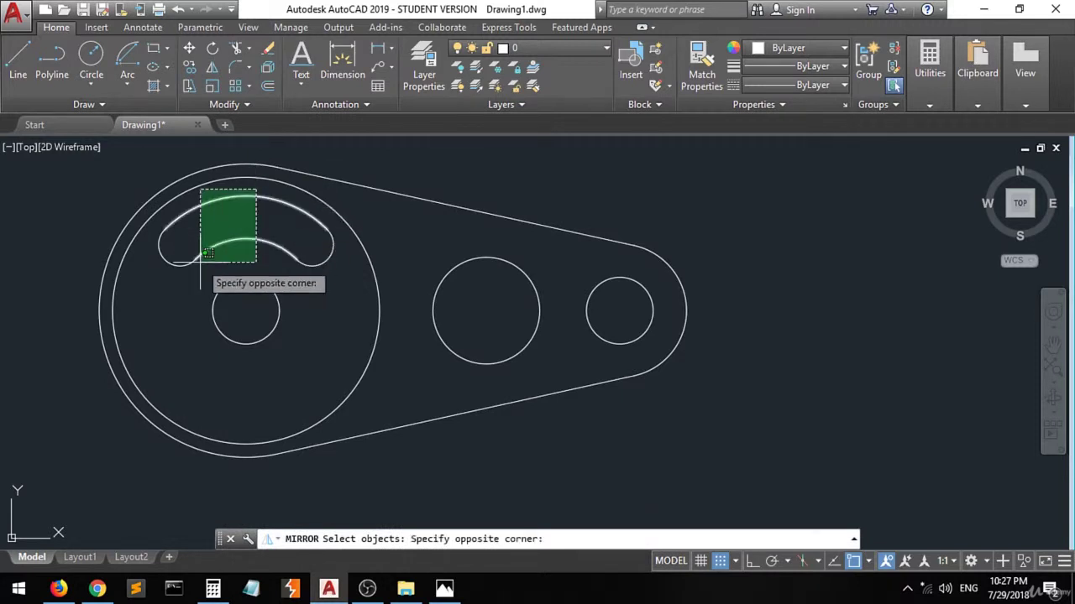
{"action": "left_click", "coordinate": [201, 265]}
{"action": "left_click", "coordinate": [334, 221]}
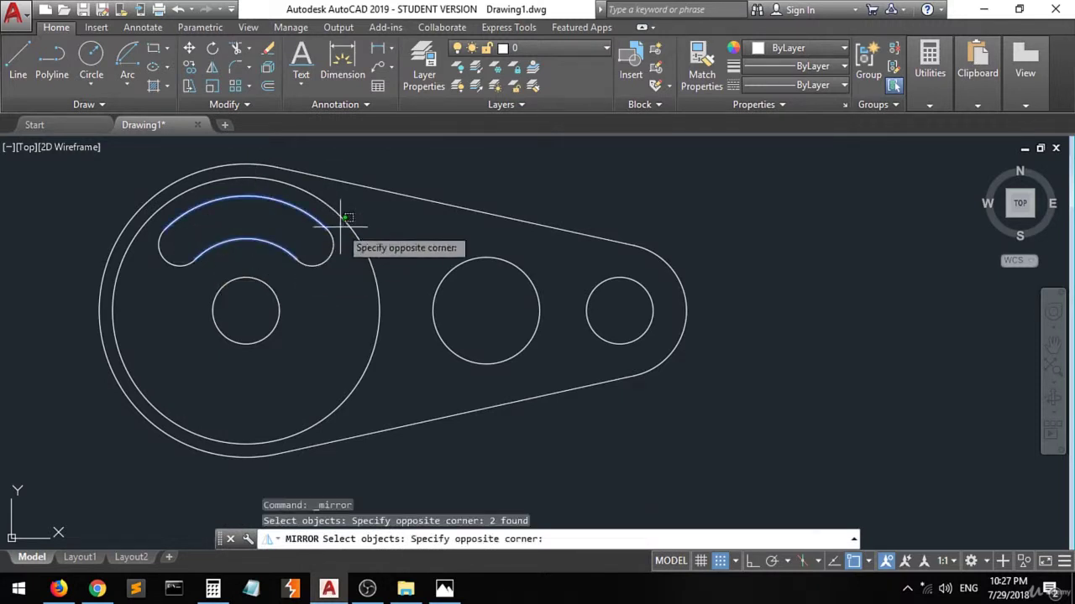
{"action": "left_click", "coordinate": [288, 267]}
{"action": "left_click", "coordinate": [196, 227]}
{"action": "left_click", "coordinate": [157, 261]}
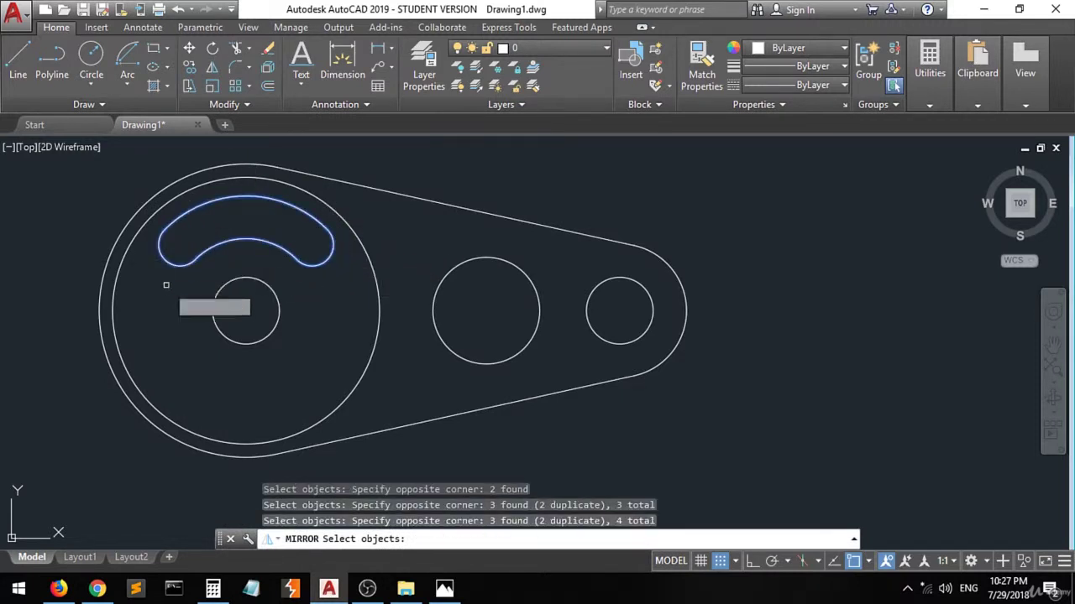
{"action": "key", "text": "Return"}
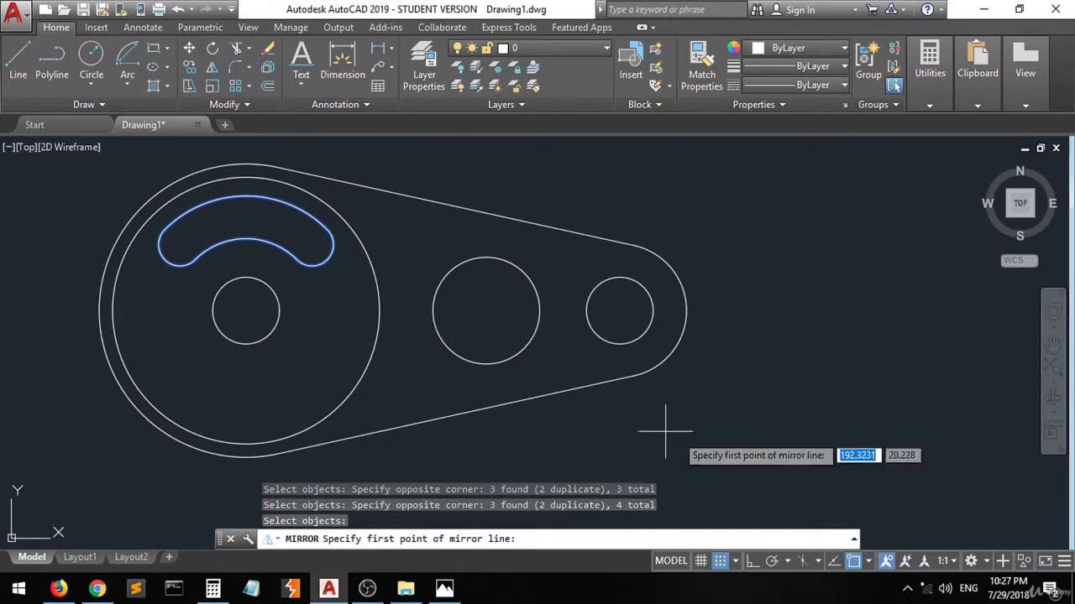
{"action": "left_click", "coordinate": [868, 562]}
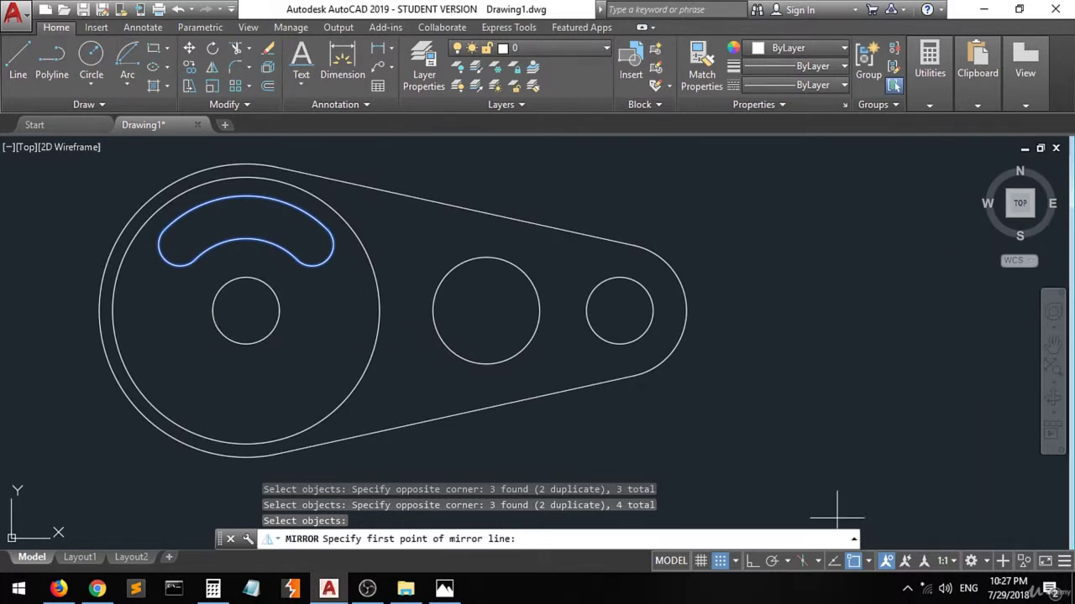
{"action": "left_click", "coordinate": [213, 310]}
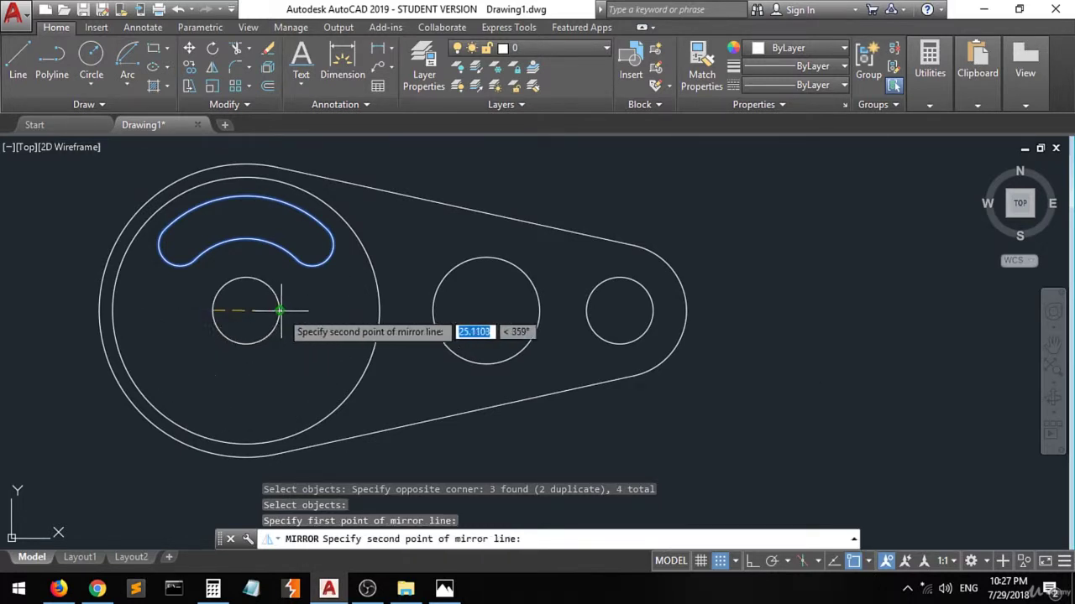
{"action": "left_click", "coordinate": [282, 311]}
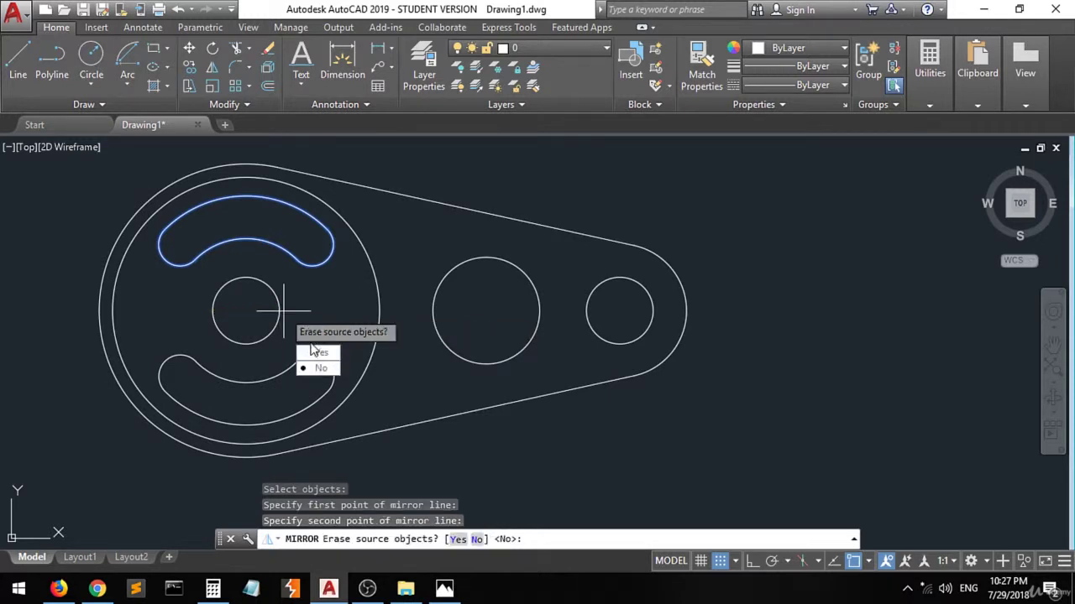
{"action": "left_click", "coordinate": [320, 368]}
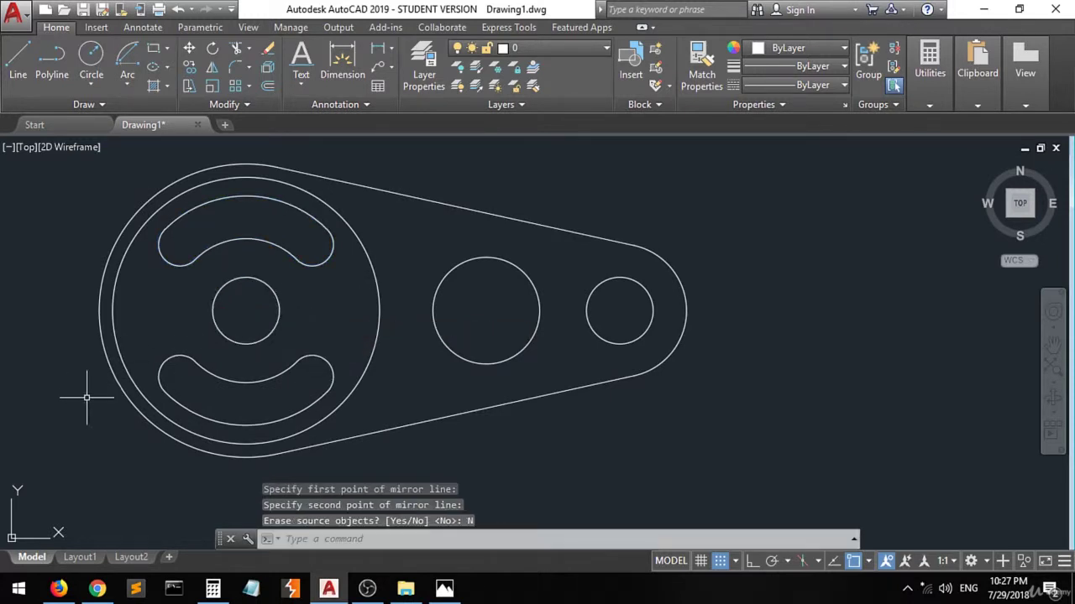
- Compare the whole drawing side by side with the reference image in a reduced Photos window
{"action": "scroll", "coordinate": [106, 399], "scroll_direction": "down", "scroll_amount": 2}
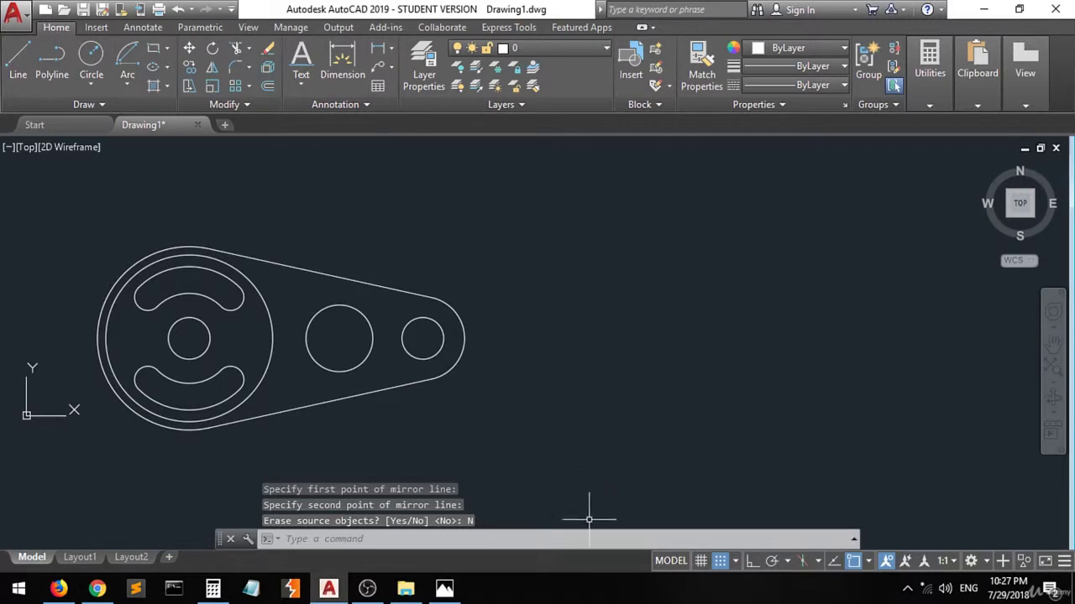
{"action": "left_click", "coordinate": [444, 587]}
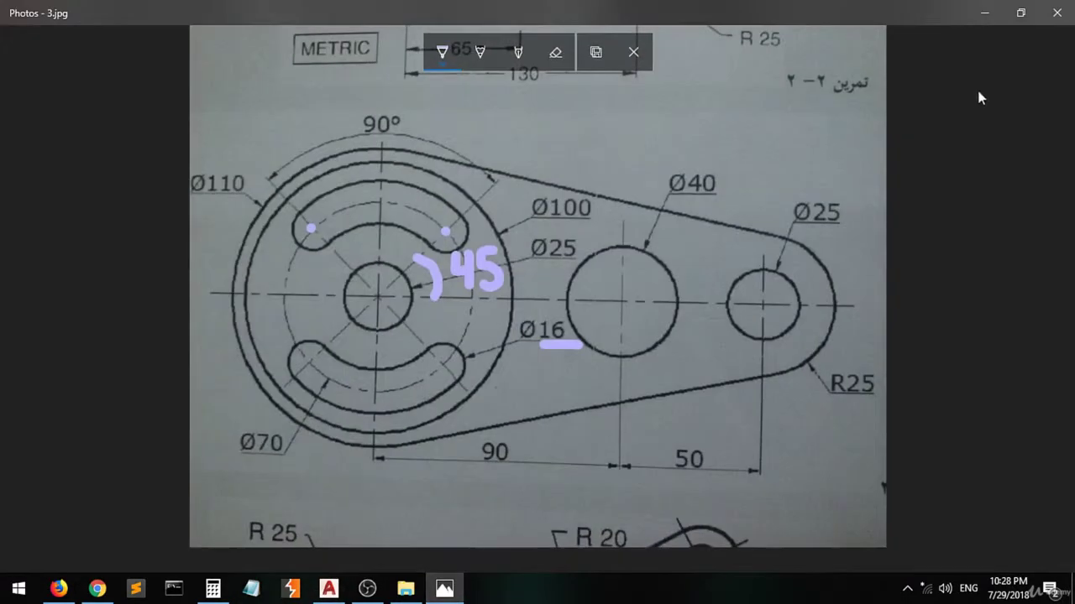
{"action": "left_click", "coordinate": [1020, 13]}
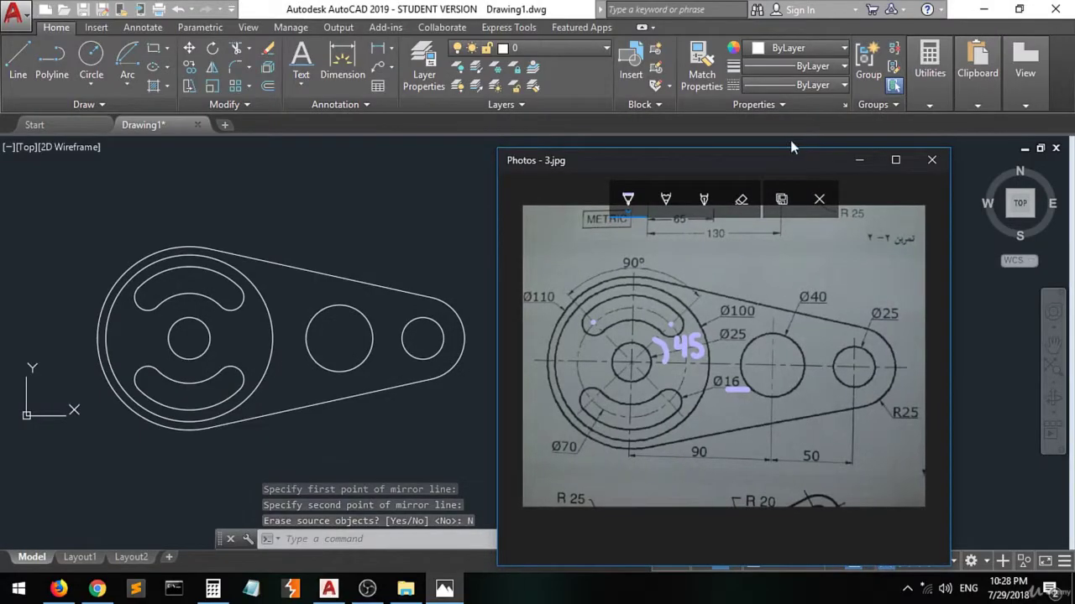
{"action": "left_click_drag", "start_coordinate": [726, 165], "coordinate": [729, 135]}
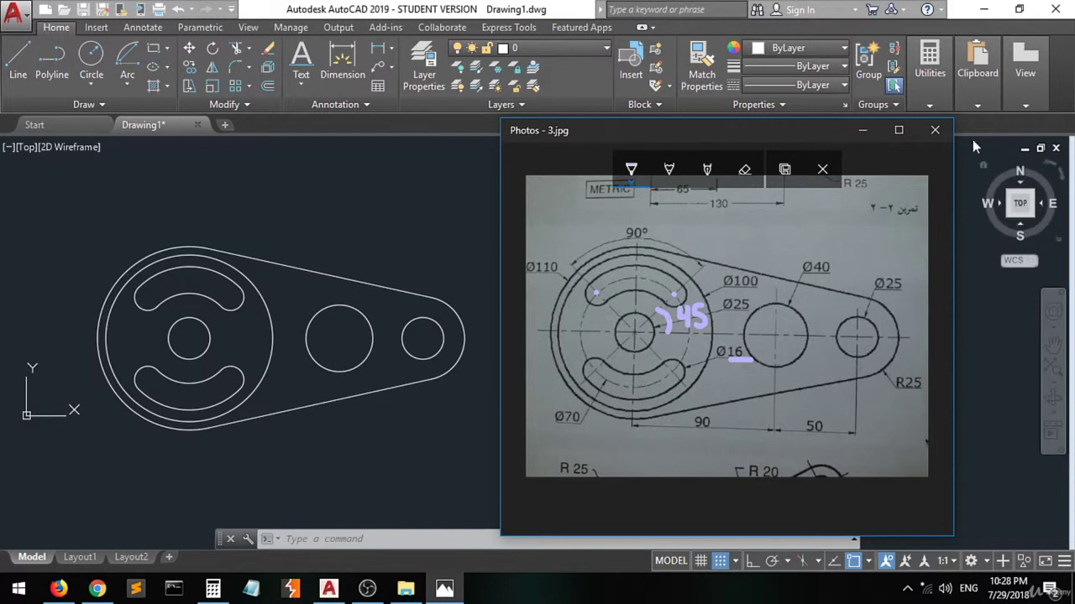
{"action": "left_click", "coordinate": [865, 133]}
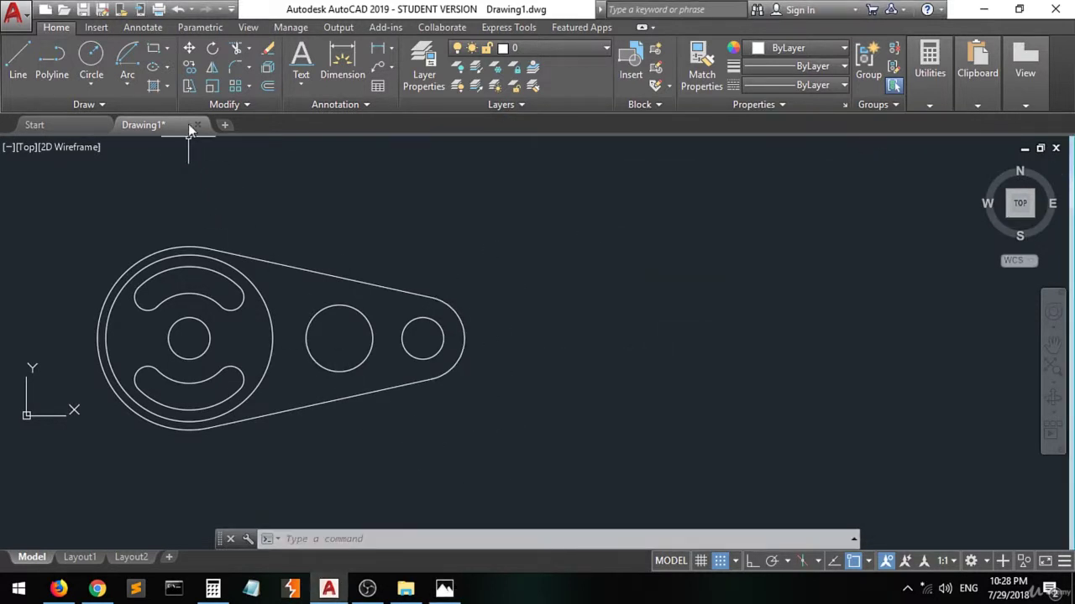
- Enable the Center snap and add a linear dimension below the plate from the left 25-diameter circle's centre to the middle circle's centre
{"action": "left_click", "coordinate": [378, 48]}
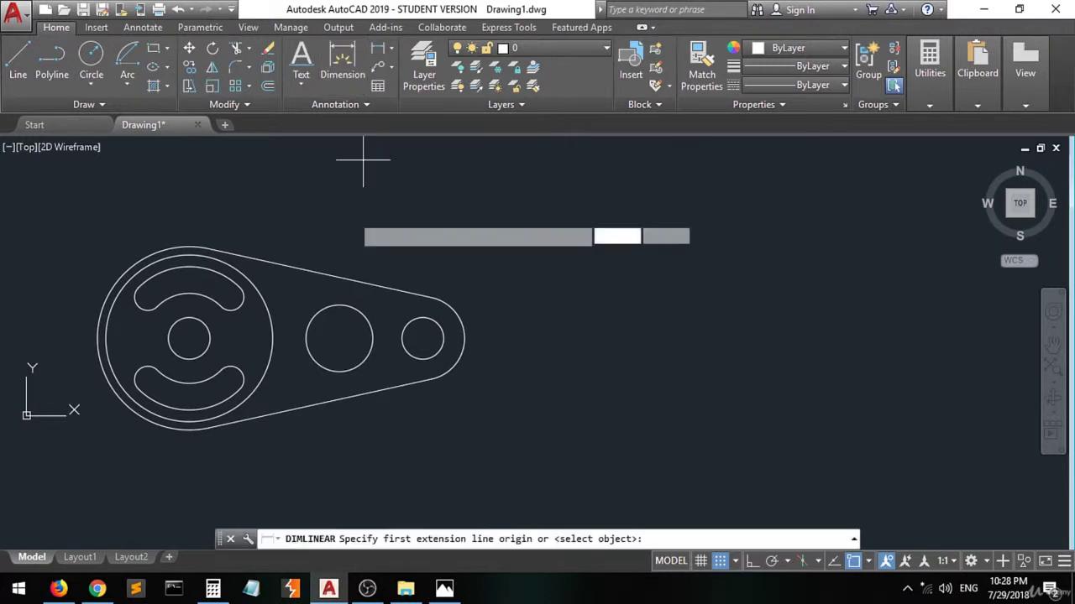
{"action": "left_click", "coordinate": [446, 589]}
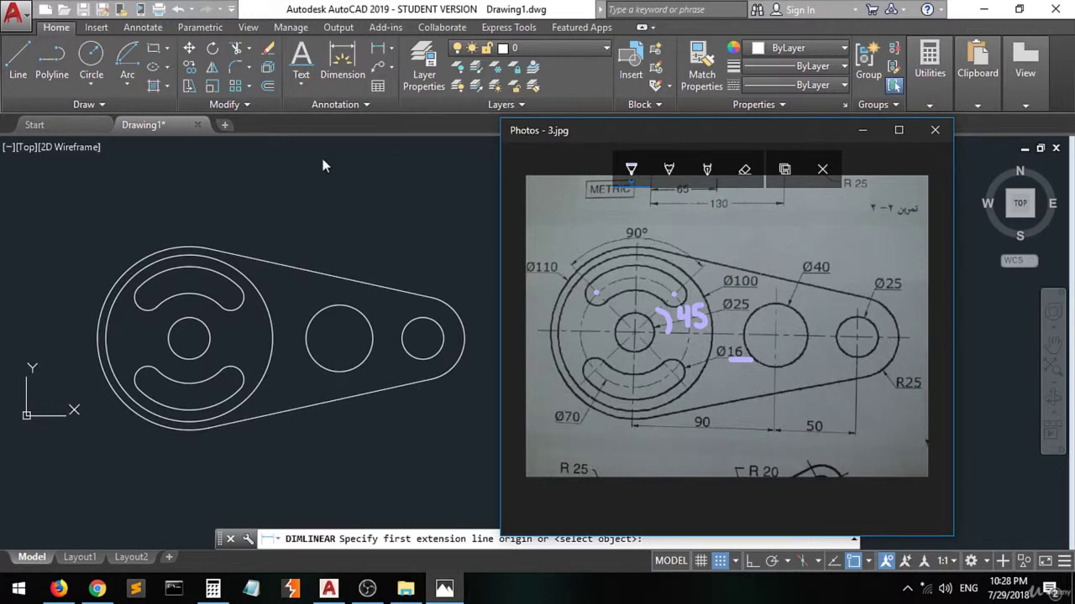
{"action": "left_click", "coordinate": [312, 210]}
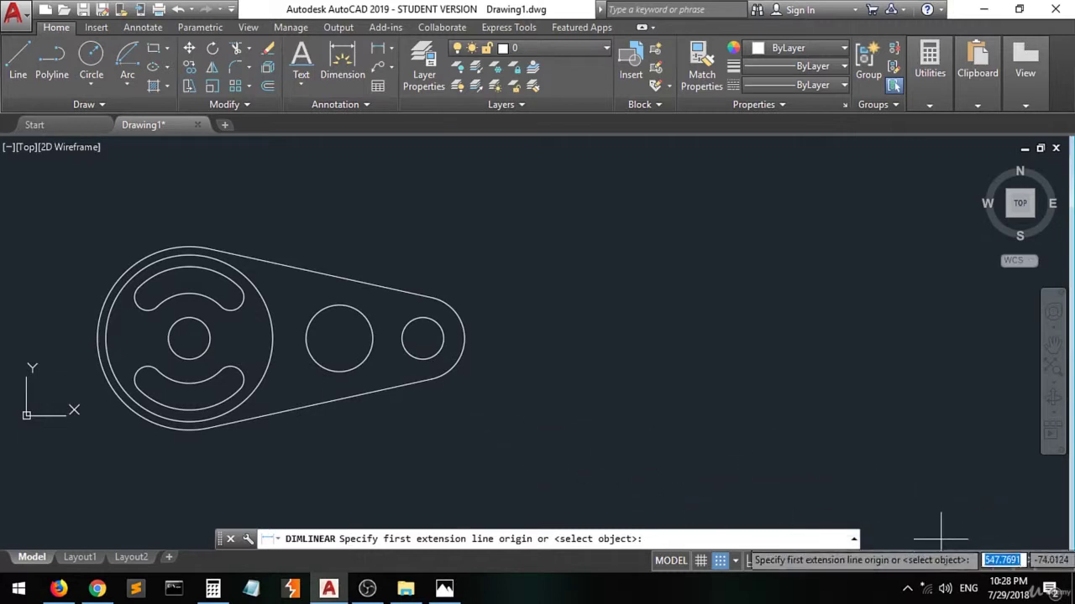
{"action": "left_click", "coordinate": [868, 563]}
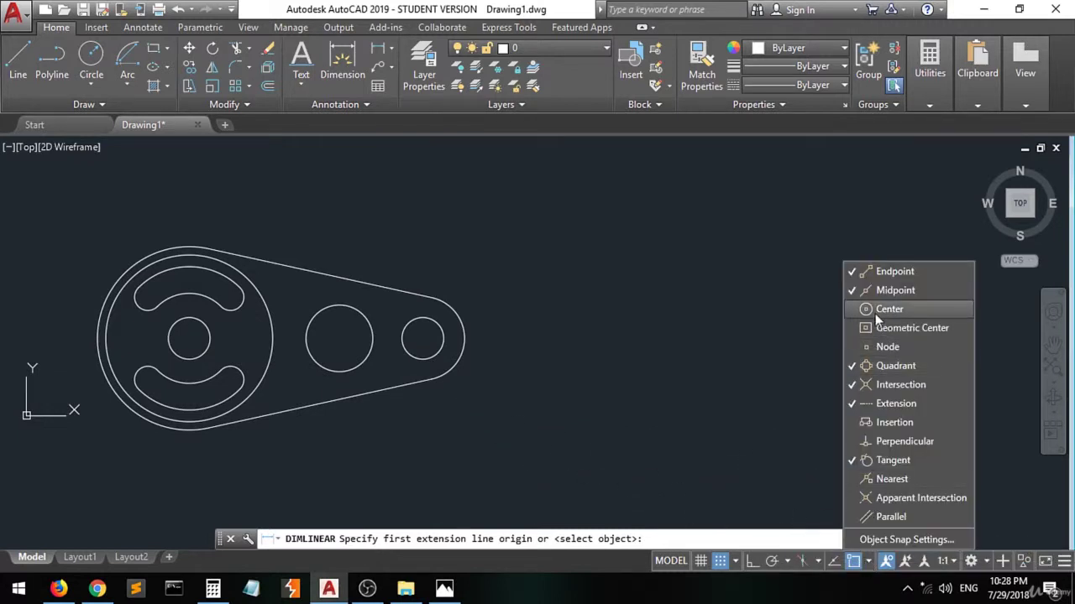
{"action": "left_click", "coordinate": [190, 345]}
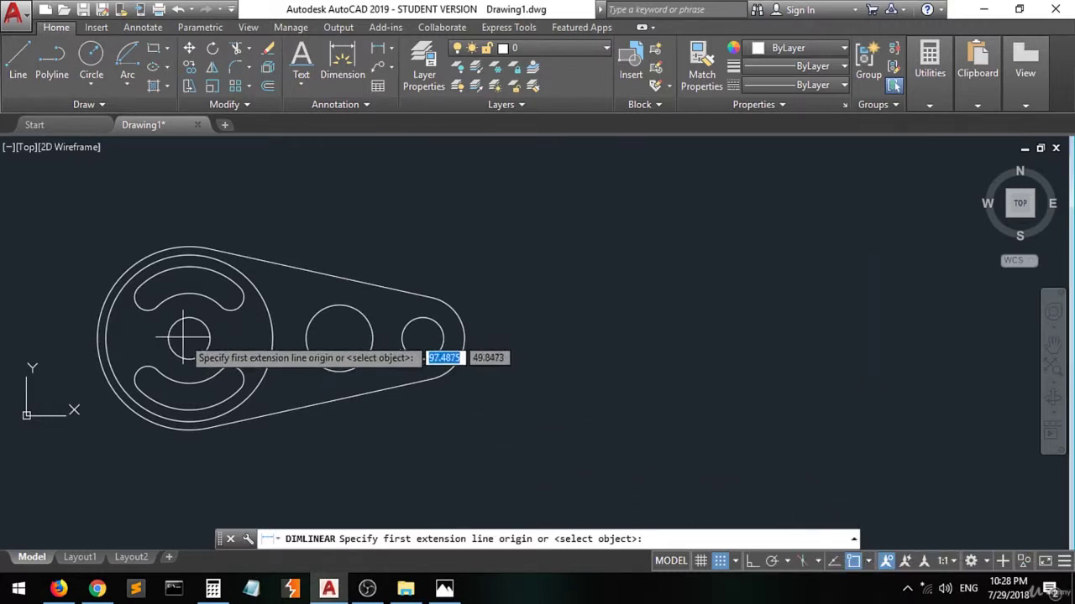
{"action": "left_click", "coordinate": [189, 338]}
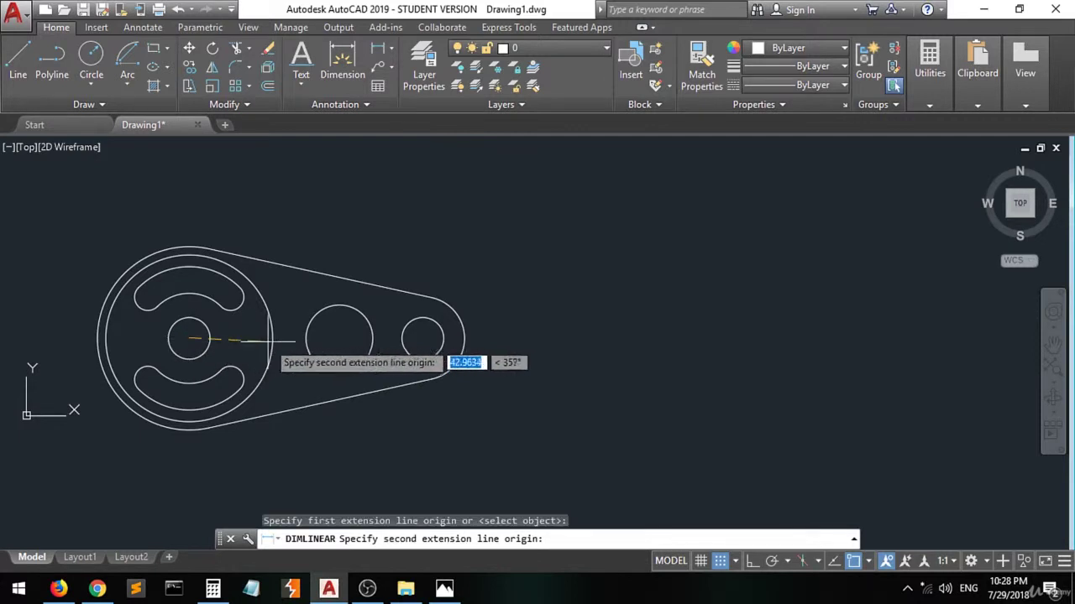
{"action": "left_click", "coordinate": [340, 338]}
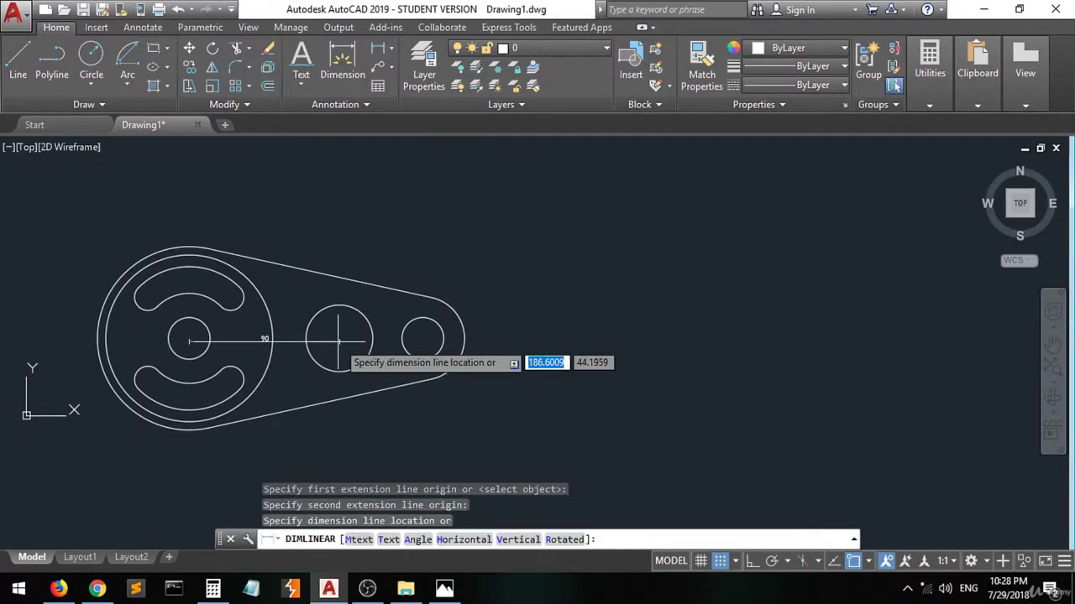
{"action": "left_click", "coordinate": [339, 467]}
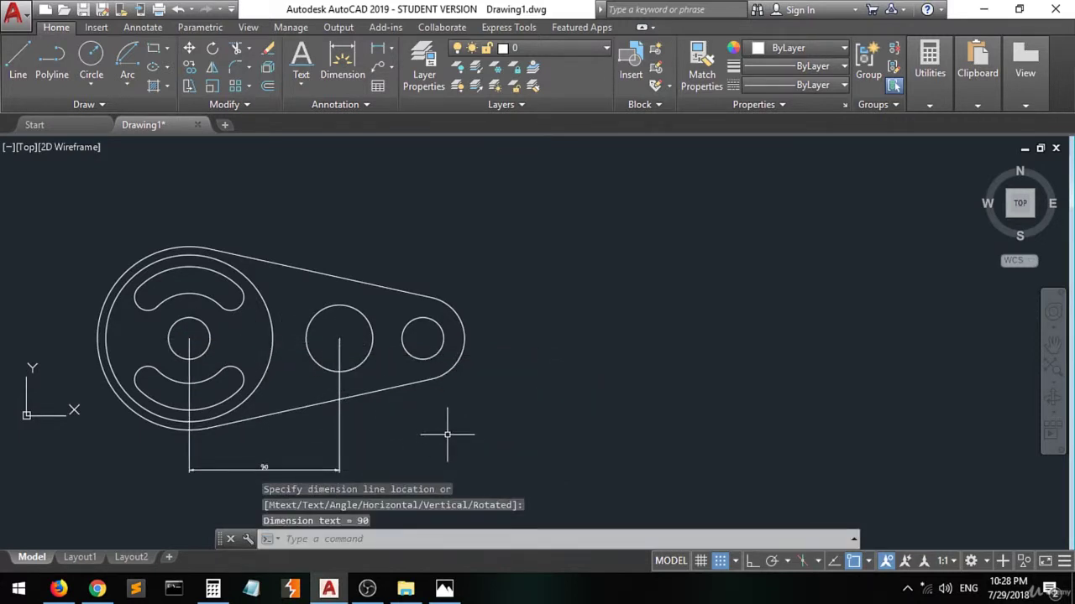
- Add a linear dimension from the middle circle's centre to the right circle's centre, level with the existing dimension below the plate
{"action": "key", "text": "Return"}
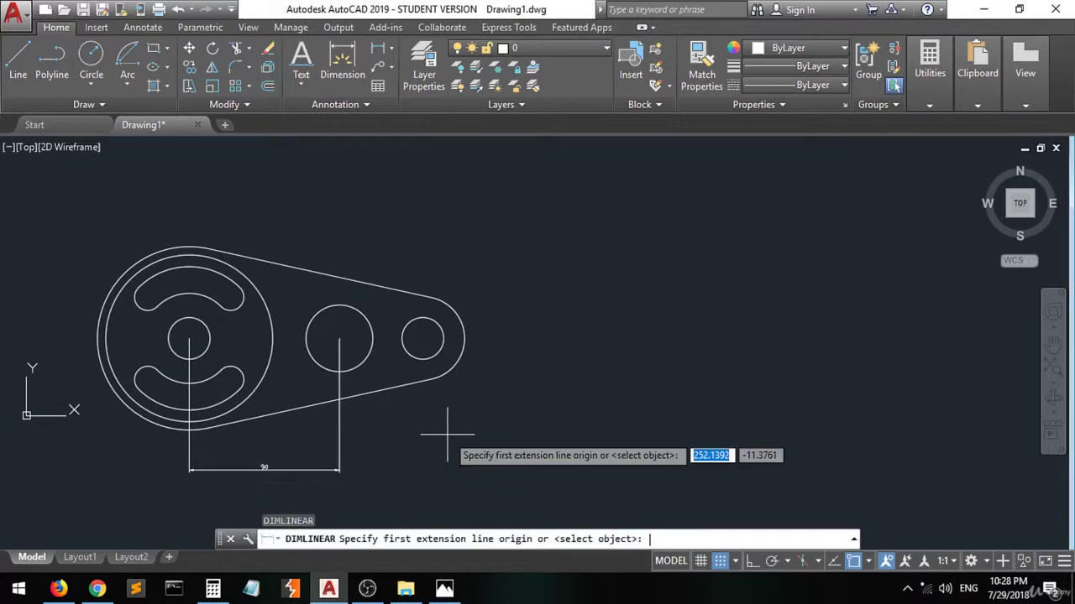
{"action": "left_click", "coordinate": [340, 339]}
{"action": "left_click", "coordinate": [422, 339]}
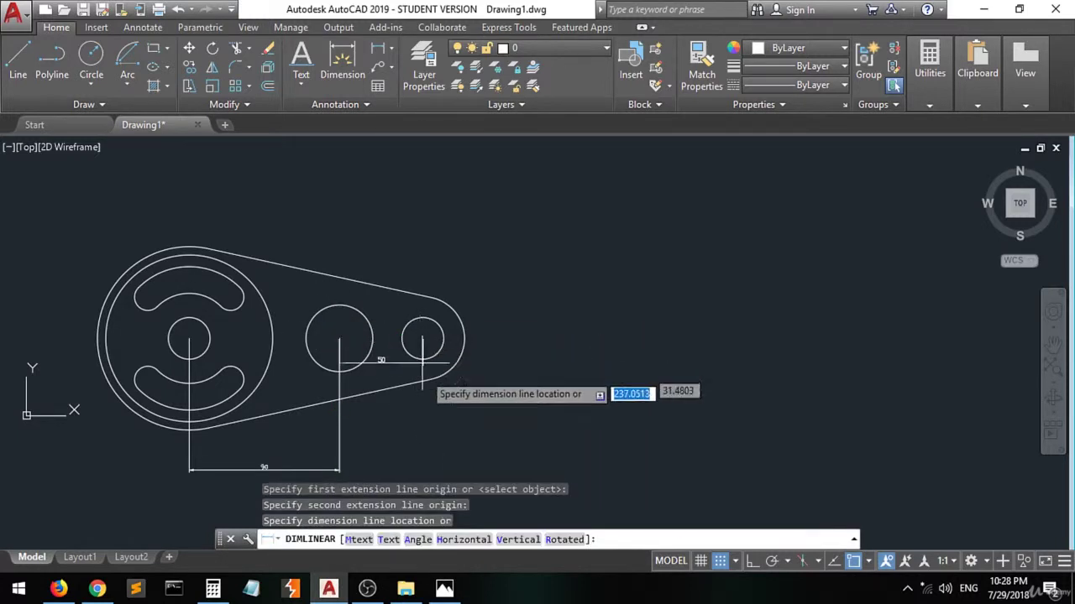
{"action": "left_click", "coordinate": [423, 468]}
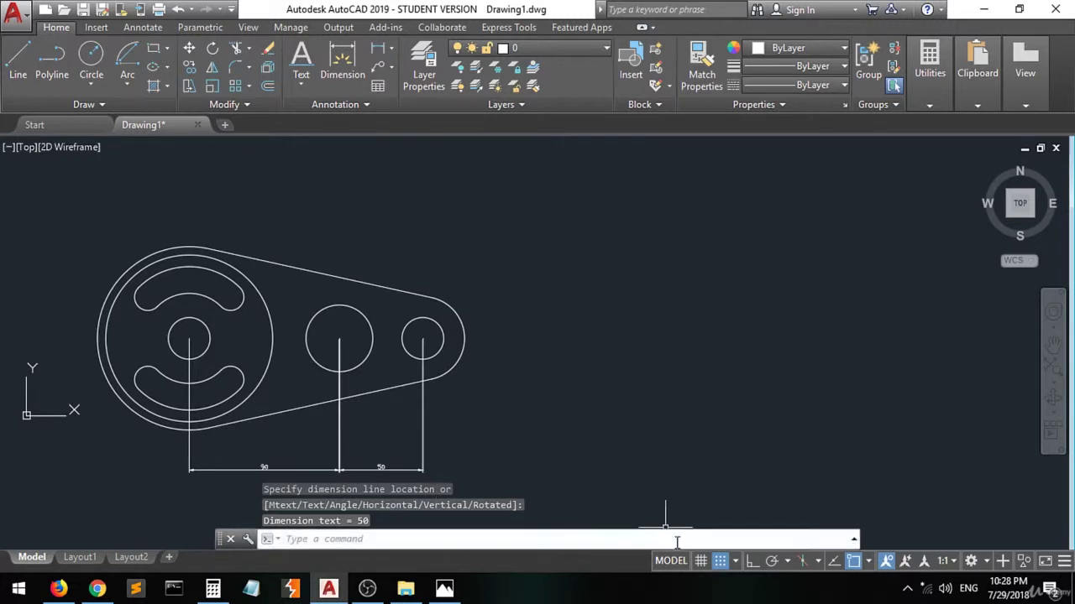
- Check the reference image and add a radius dimension to the plate's right end arc, placing its text outside to the right
{"action": "left_click", "coordinate": [444, 590]}
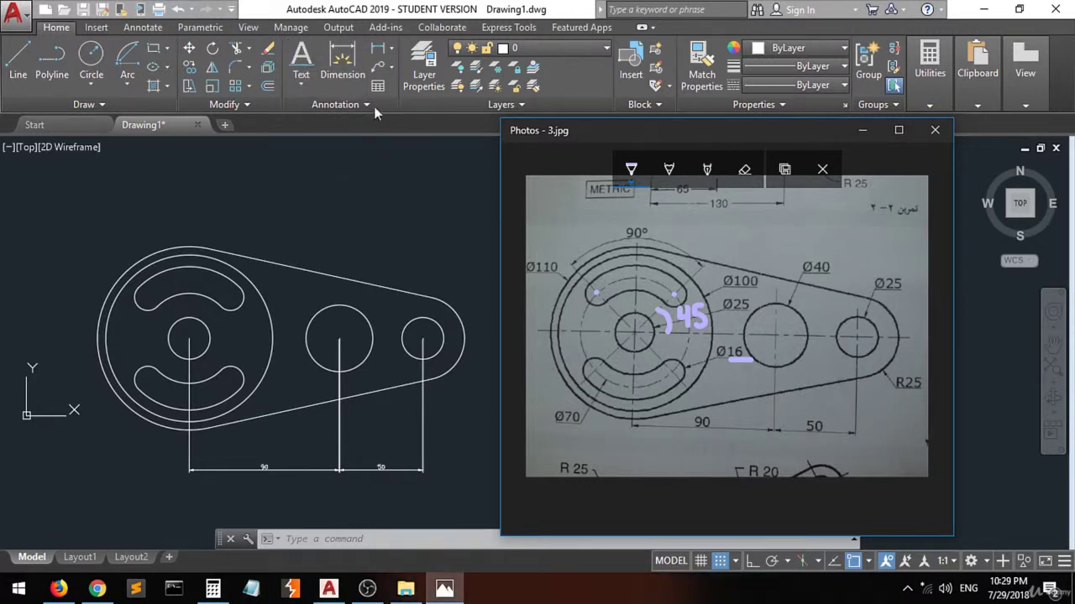
{"action": "left_click", "coordinate": [388, 61]}
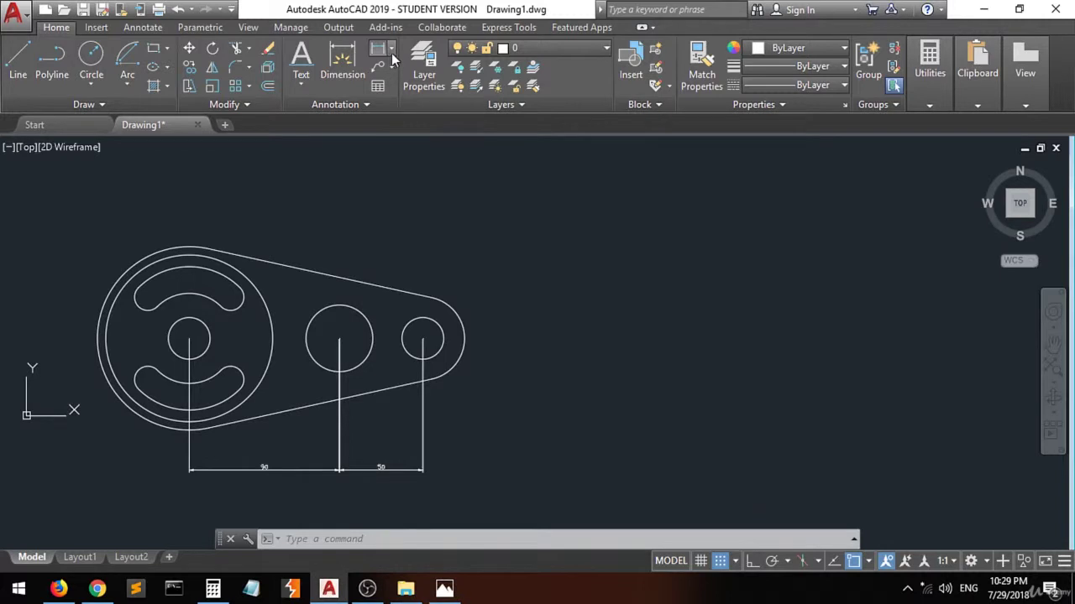
{"action": "left_click", "coordinate": [391, 50]}
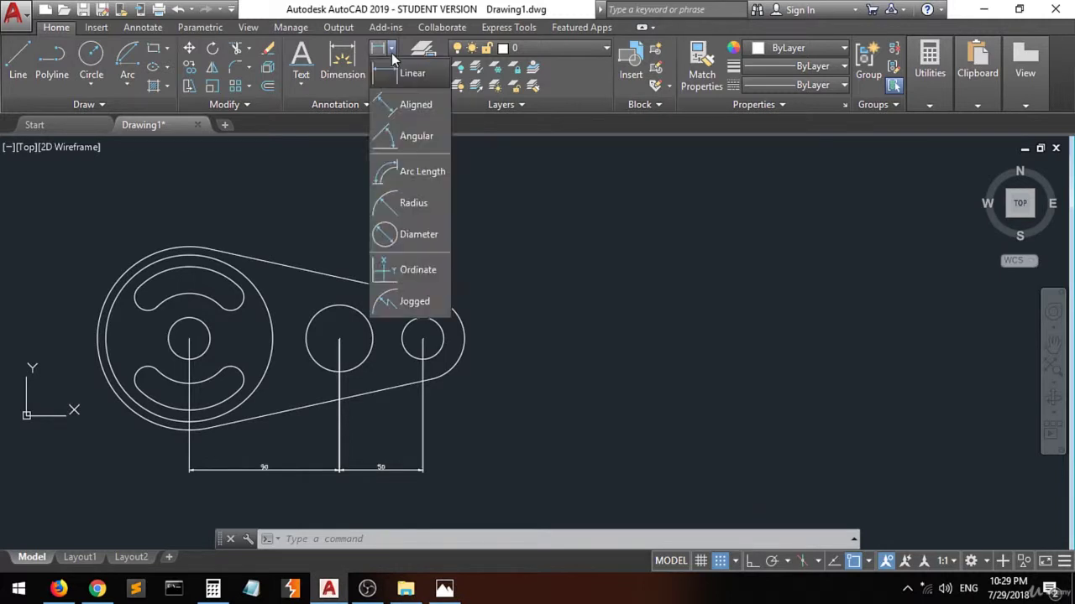
{"action": "left_click", "coordinate": [418, 208]}
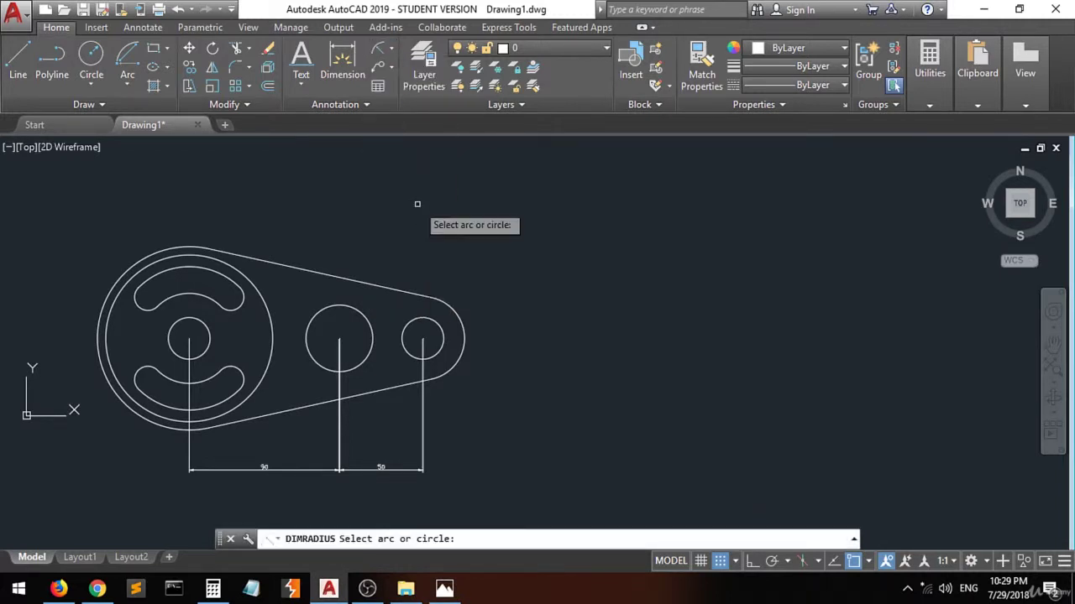
{"action": "left_click", "coordinate": [445, 588]}
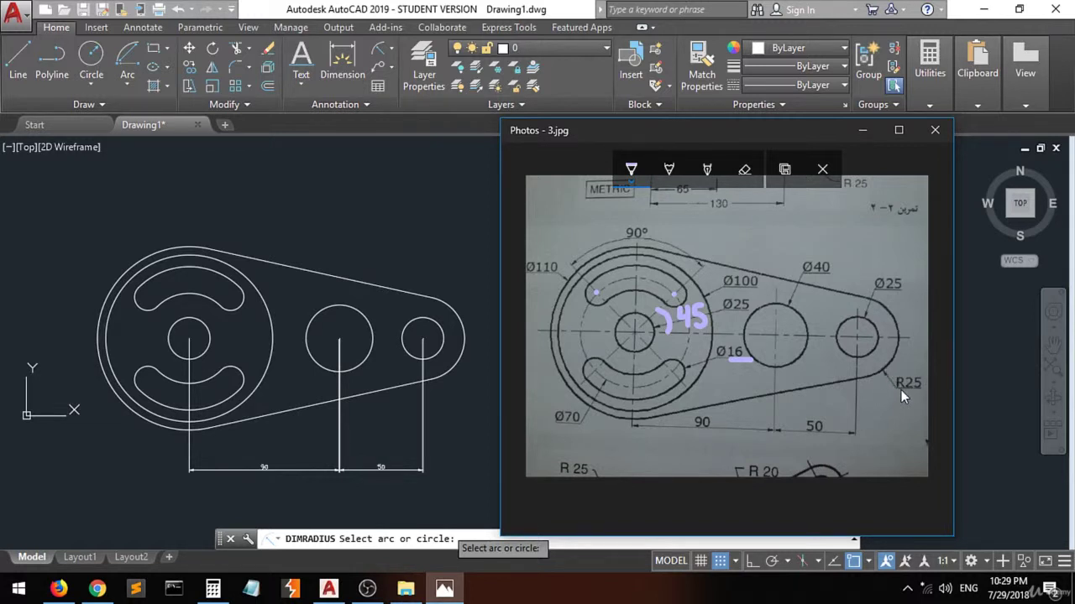
{"action": "left_click", "coordinate": [447, 368]}
{"action": "left_click", "coordinate": [453, 367]}
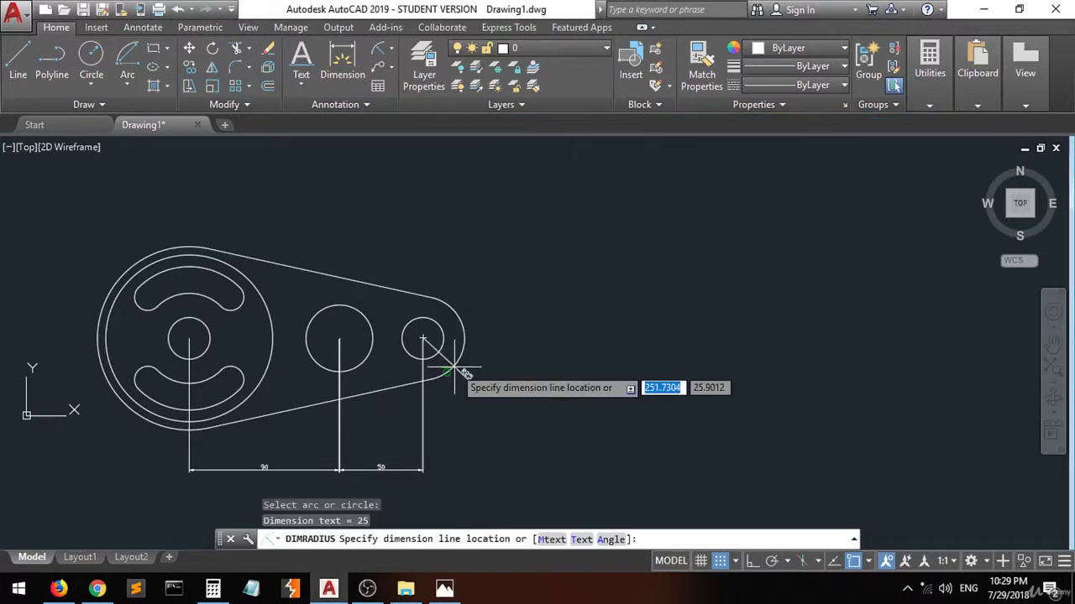
{"action": "left_click", "coordinate": [535, 356]}
{"action": "scroll", "coordinate": [491, 376], "scroll_direction": "up", "scroll_amount": 2}
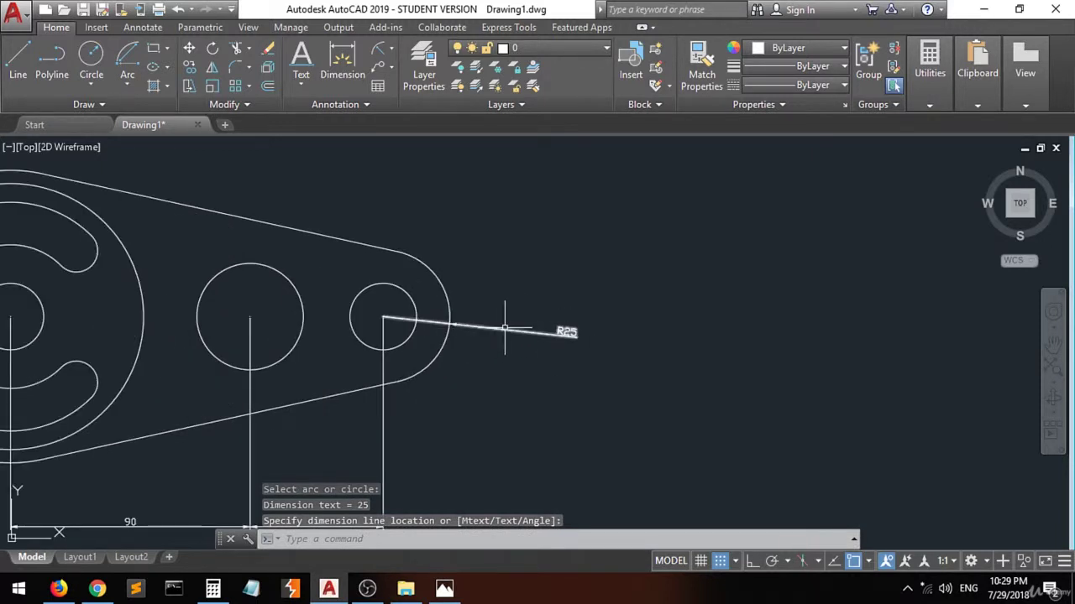
{"action": "scroll", "coordinate": [503, 335], "scroll_direction": "down", "scroll_amount": 3}
{"action": "scroll", "coordinate": [501, 345], "scroll_direction": "up", "scroll_amount": 1}
{"action": "left_click", "coordinate": [501, 345]}
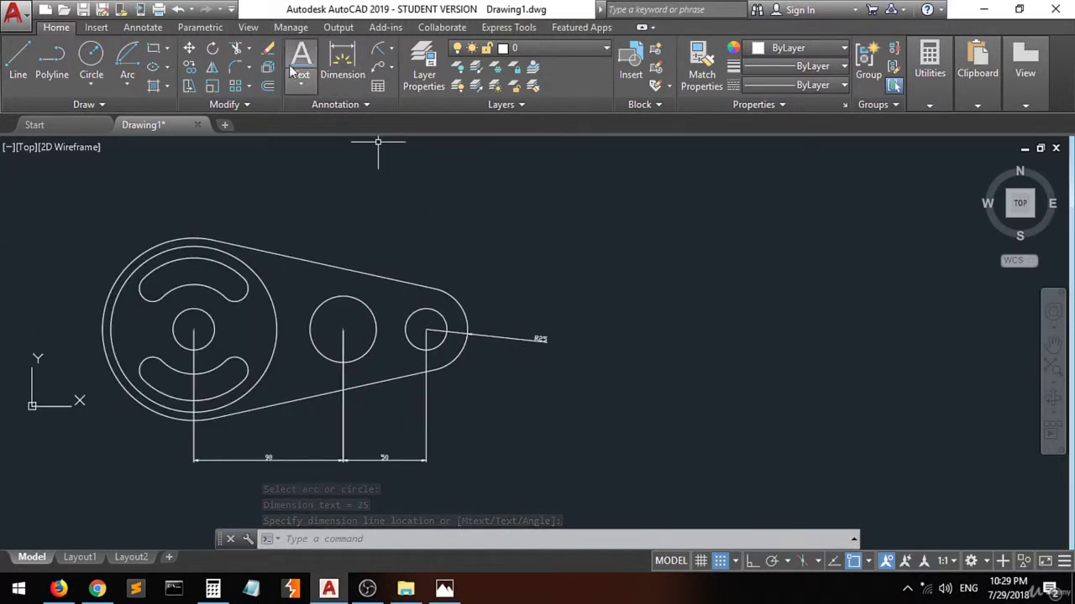
- Add diameter dimensions to the plate's right small circle and the middle circle, placing both texts outside the outline to the upper right
{"action": "left_click", "coordinate": [392, 51]}
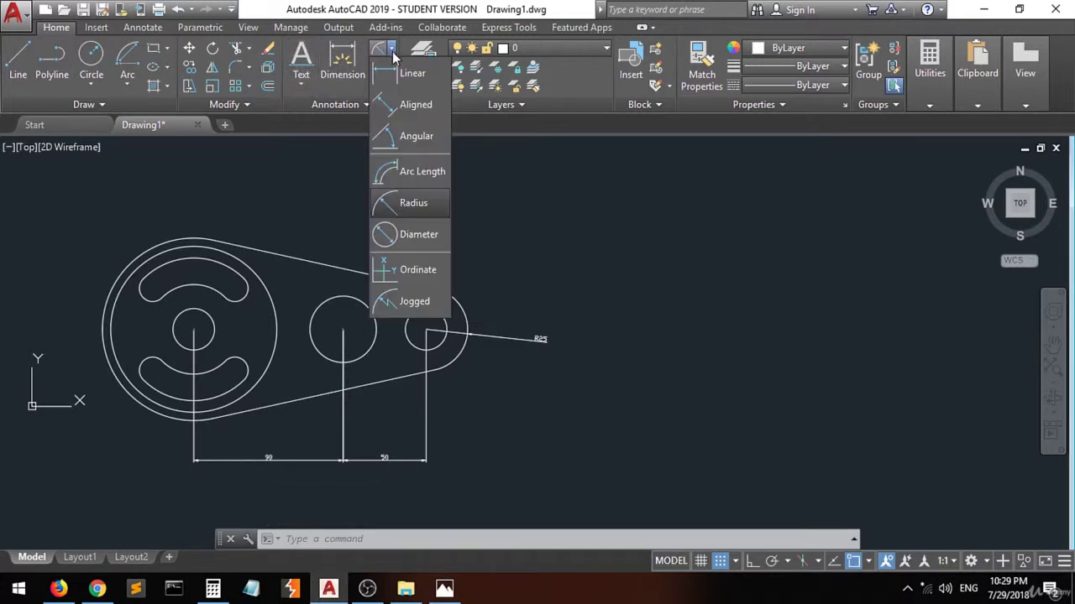
{"action": "left_click", "coordinate": [385, 238]}
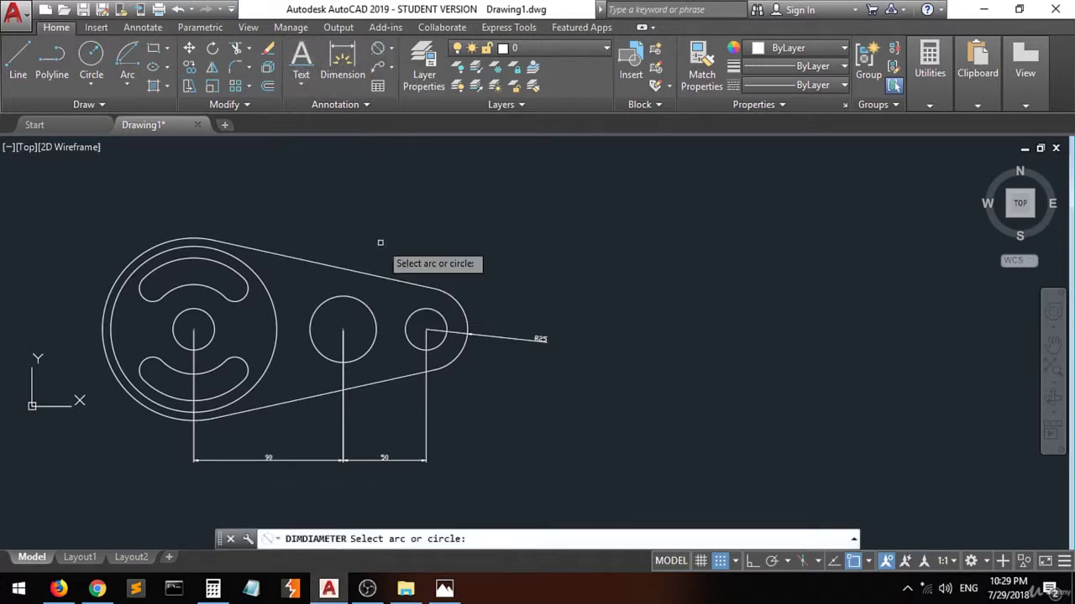
{"action": "left_click", "coordinate": [413, 315]}
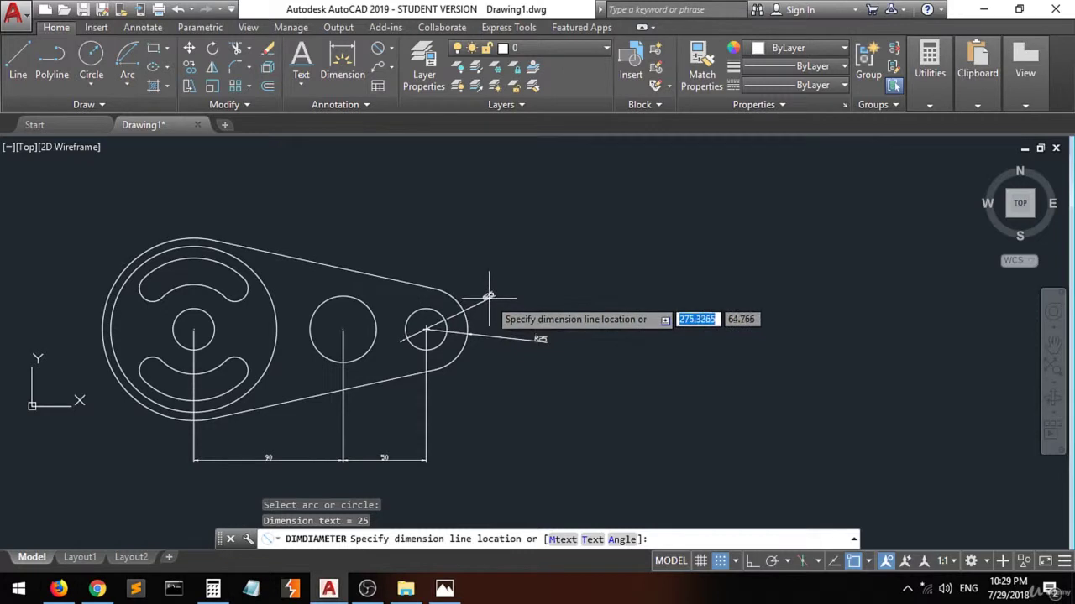
{"action": "left_click", "coordinate": [488, 299]}
{"action": "key", "text": "Return"}
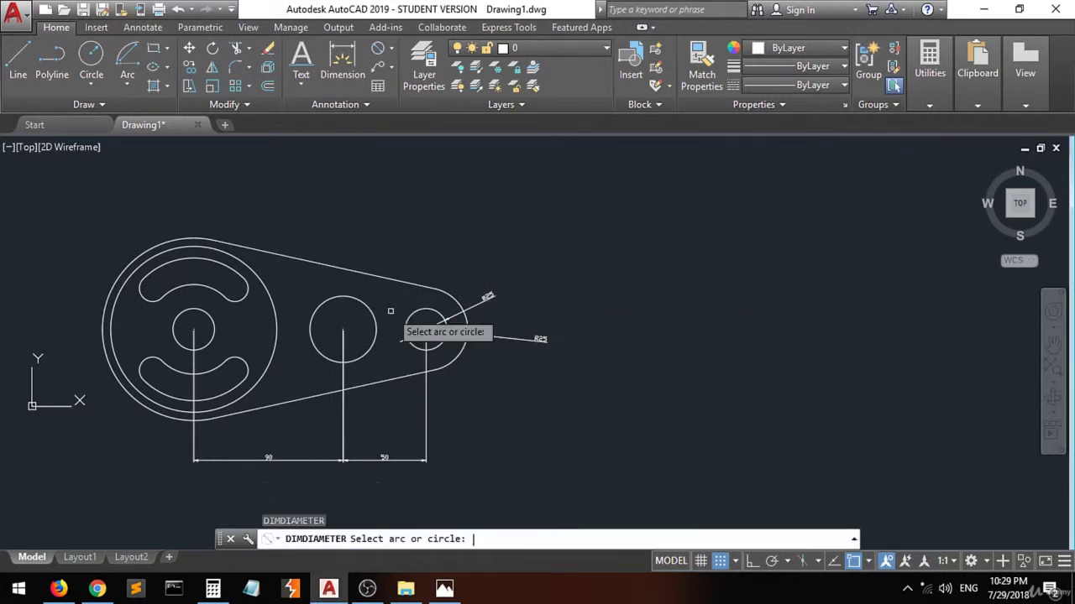
{"action": "left_click", "coordinate": [372, 311]}
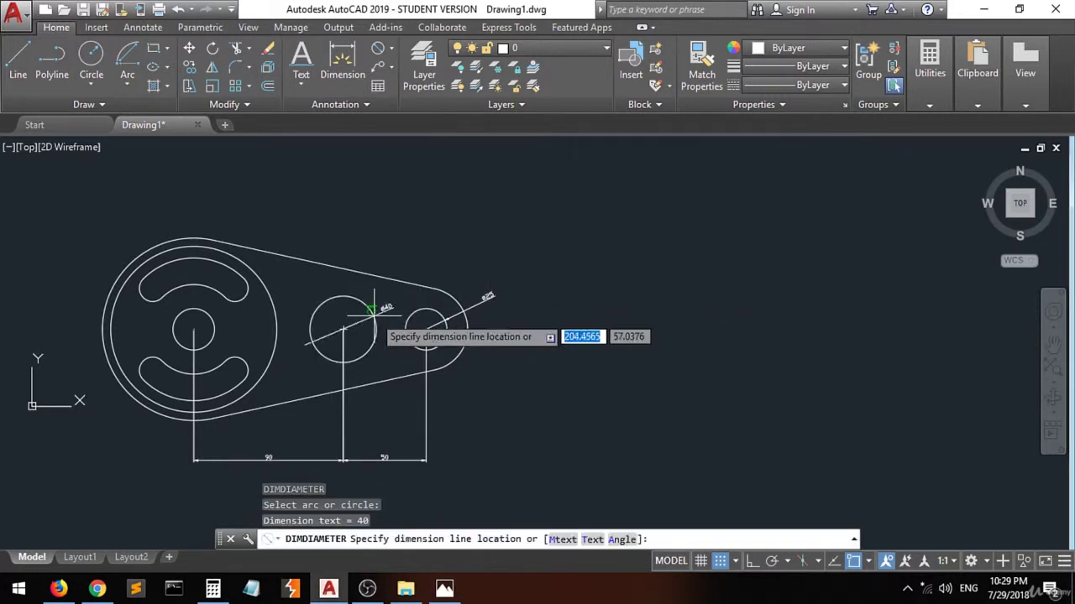
{"action": "left_click", "coordinate": [405, 250]}
- Add diameter dimensions to the plate's large left end arc and the large circle inside it, placing both texts outside to the upper left
{"action": "left_click", "coordinate": [102, 313]}
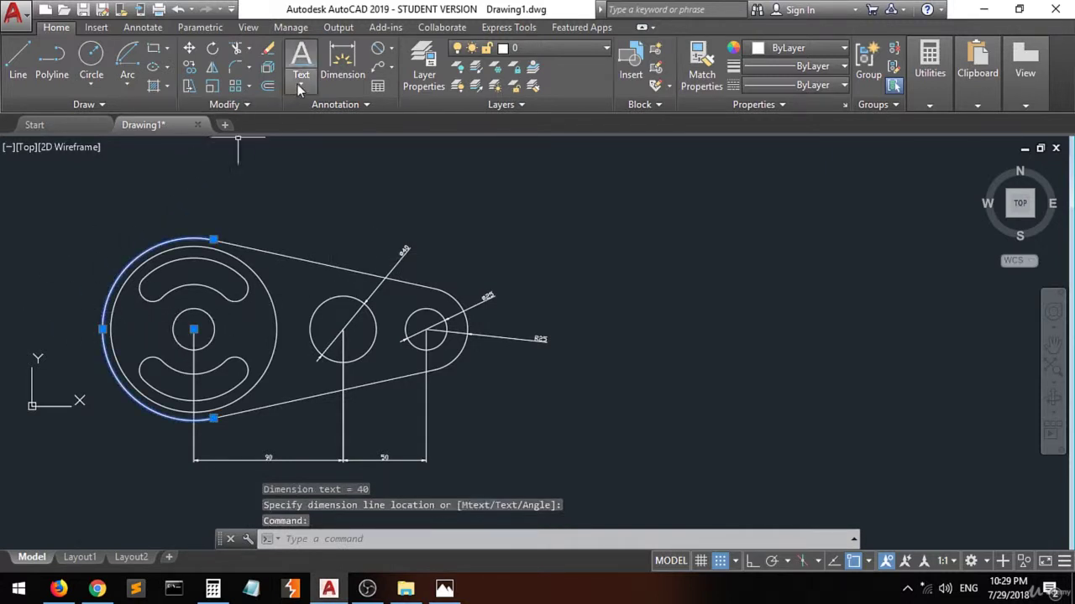
{"action": "left_click", "coordinate": [377, 52]}
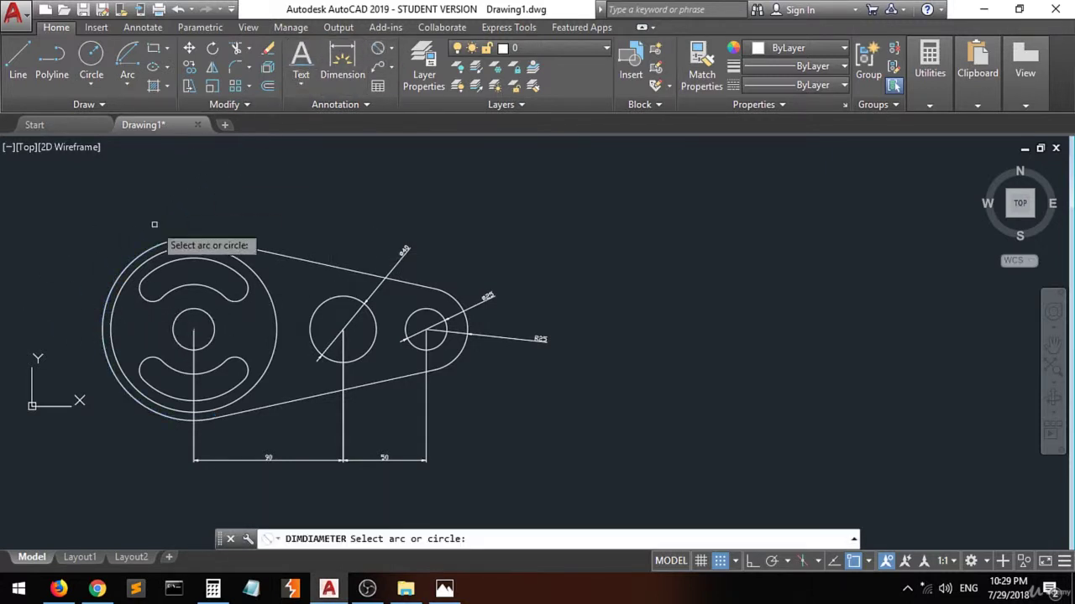
{"action": "left_click", "coordinate": [113, 290]}
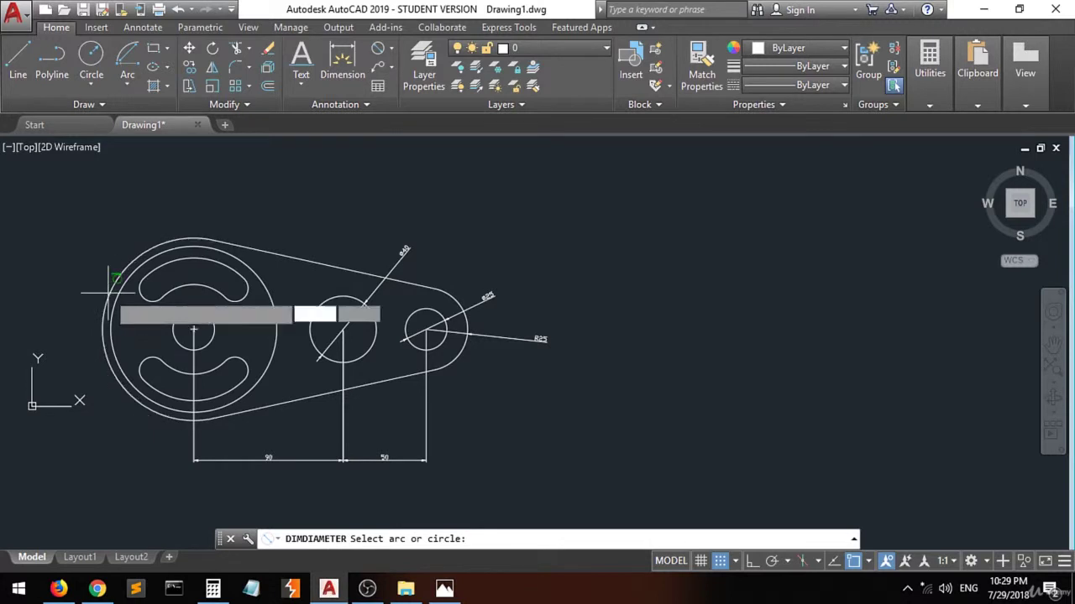
{"action": "left_click", "coordinate": [48, 271]}
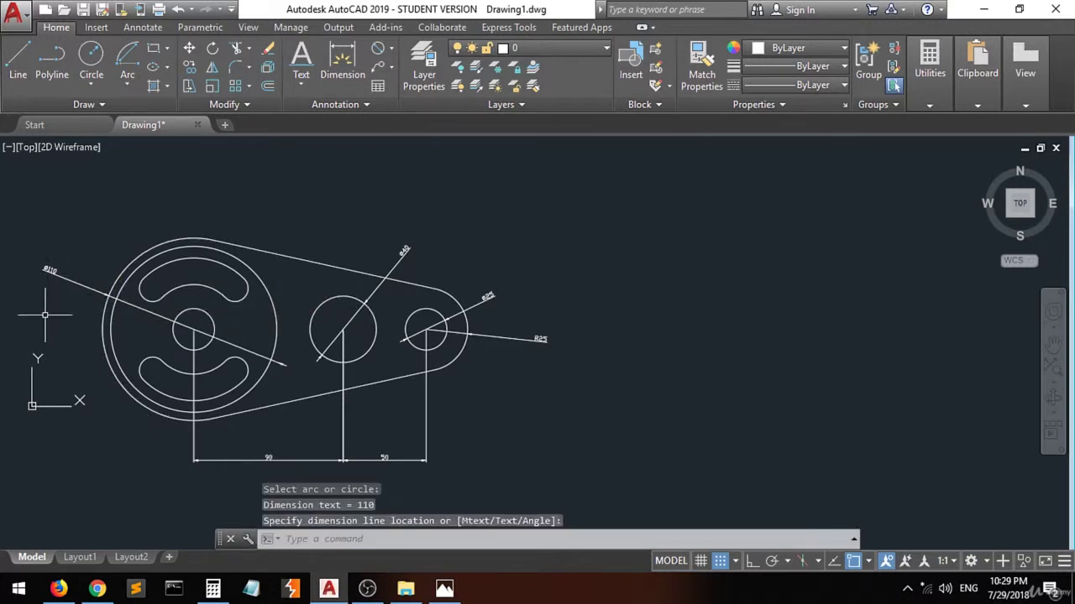
{"action": "key", "text": "Return"}
{"action": "left_click", "coordinate": [115, 302]}
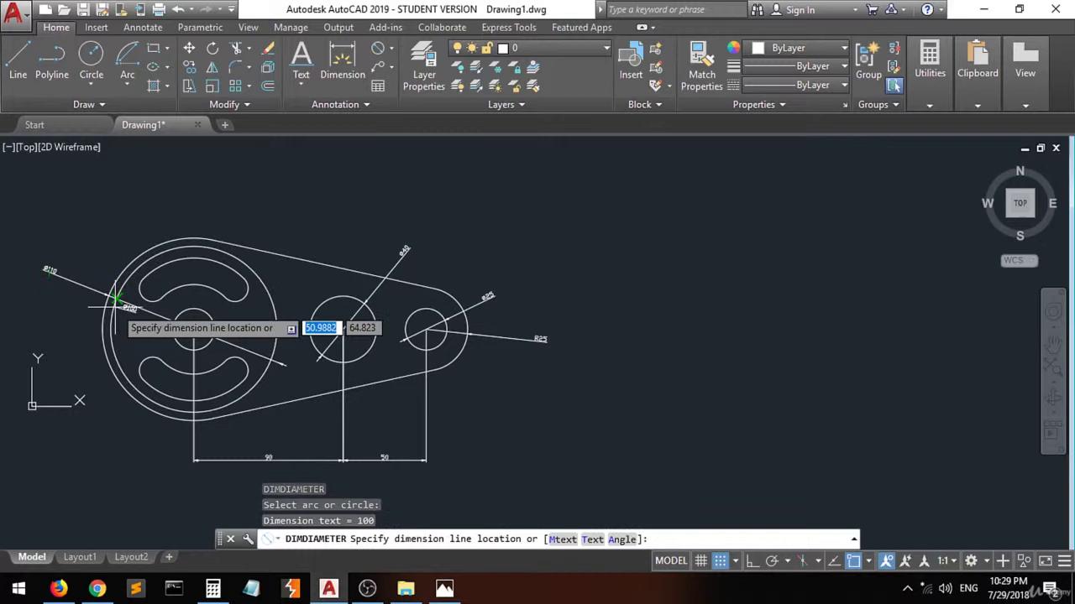
{"action": "left_click", "coordinate": [87, 228]}
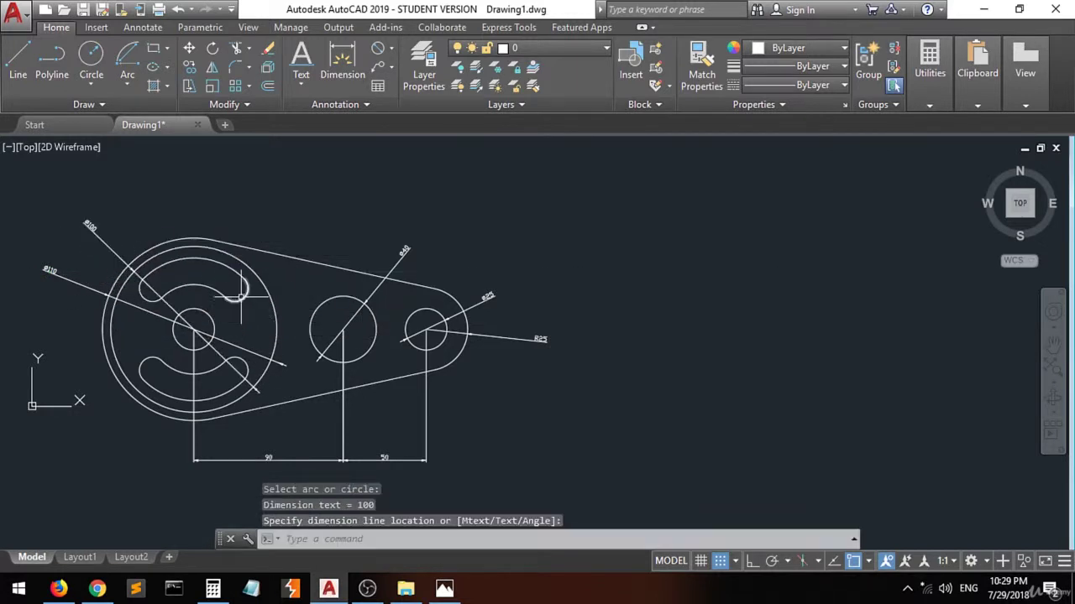
- Add two diameter dimensions to the upper slot's right end arc, one placed above the plate and one between the slot and the middle circle
{"action": "key", "text": "Return"}
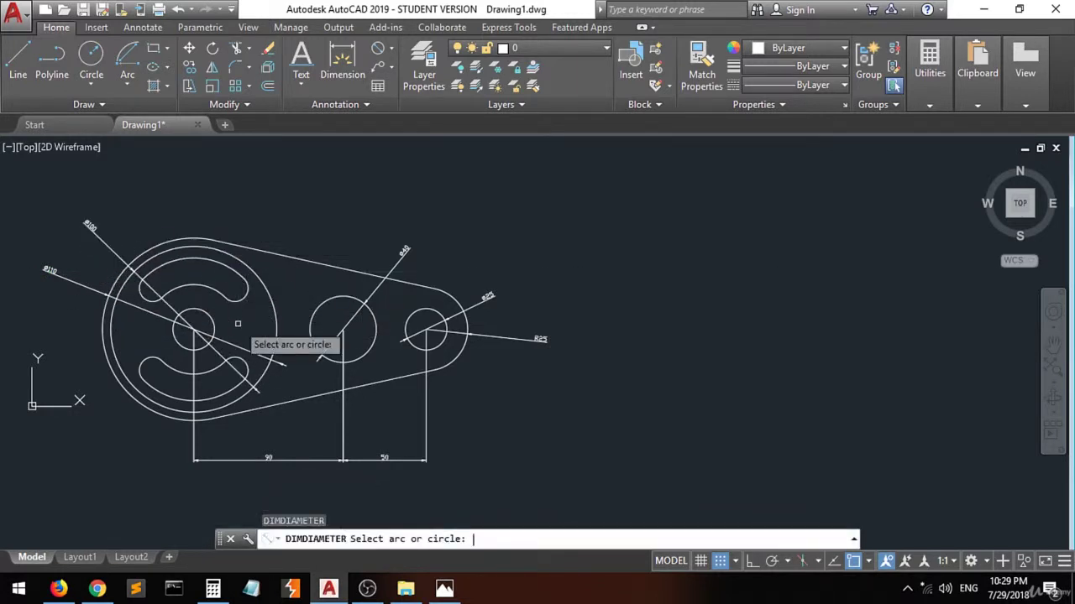
{"action": "left_click", "coordinate": [237, 287]}
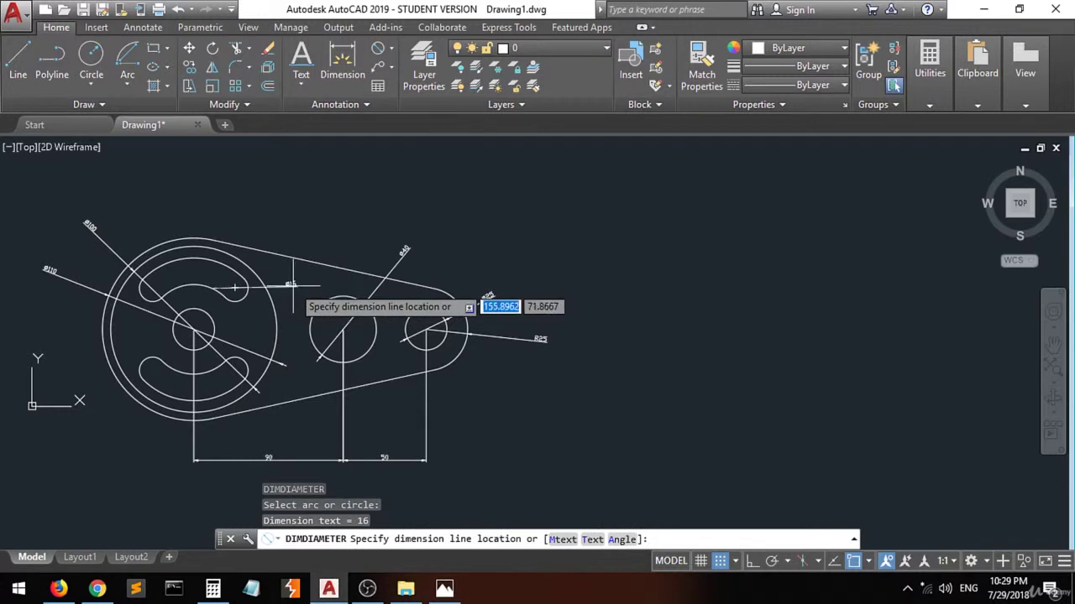
{"action": "left_click", "coordinate": [303, 229]}
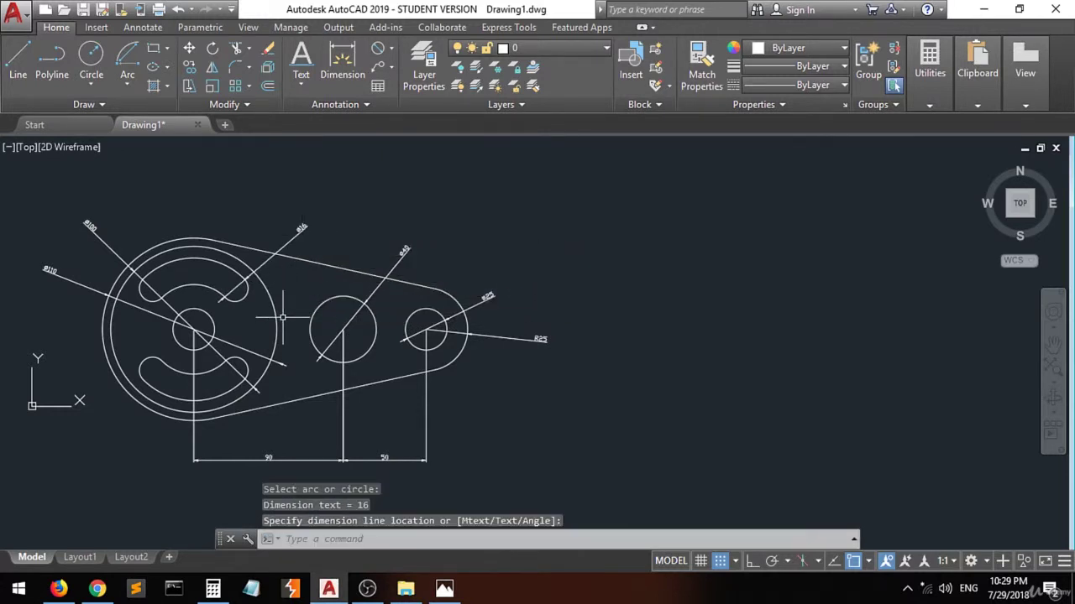
{"action": "key", "text": "Return"}
{"action": "left_click", "coordinate": [235, 288]}
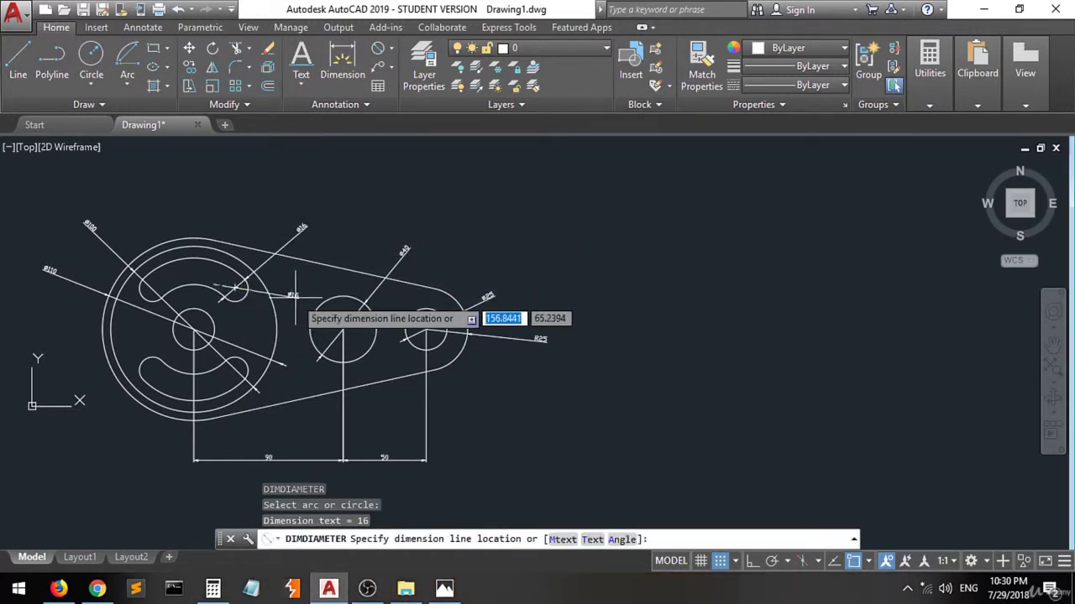
{"action": "left_click", "coordinate": [295, 296]}
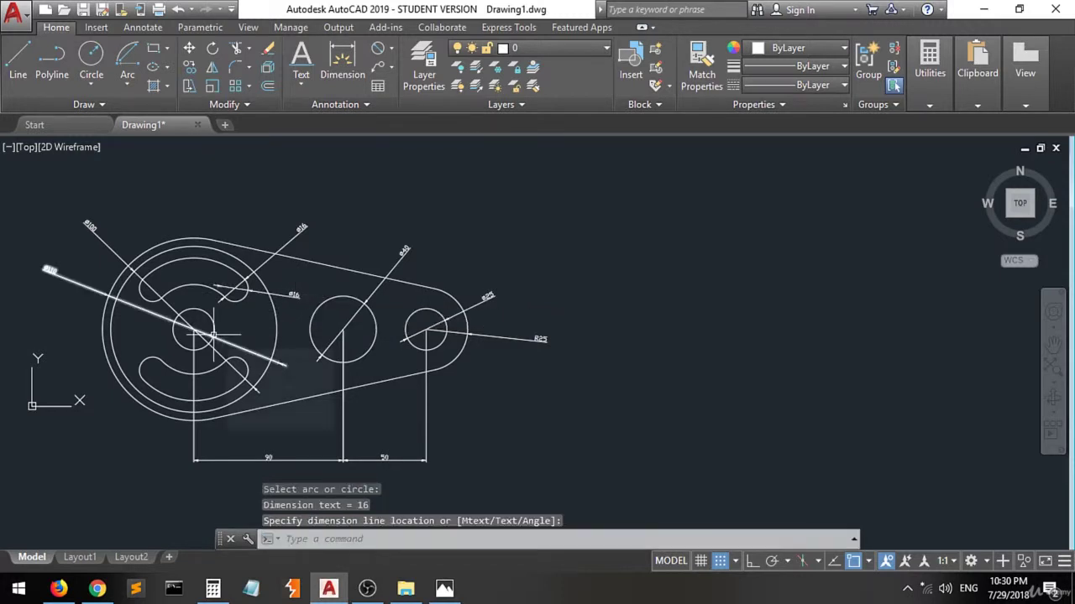
- Add a diameter dimension to the small circle at the left end's centre, placing its text horizontally to the right before the middle circle
{"action": "key", "text": "Return"}
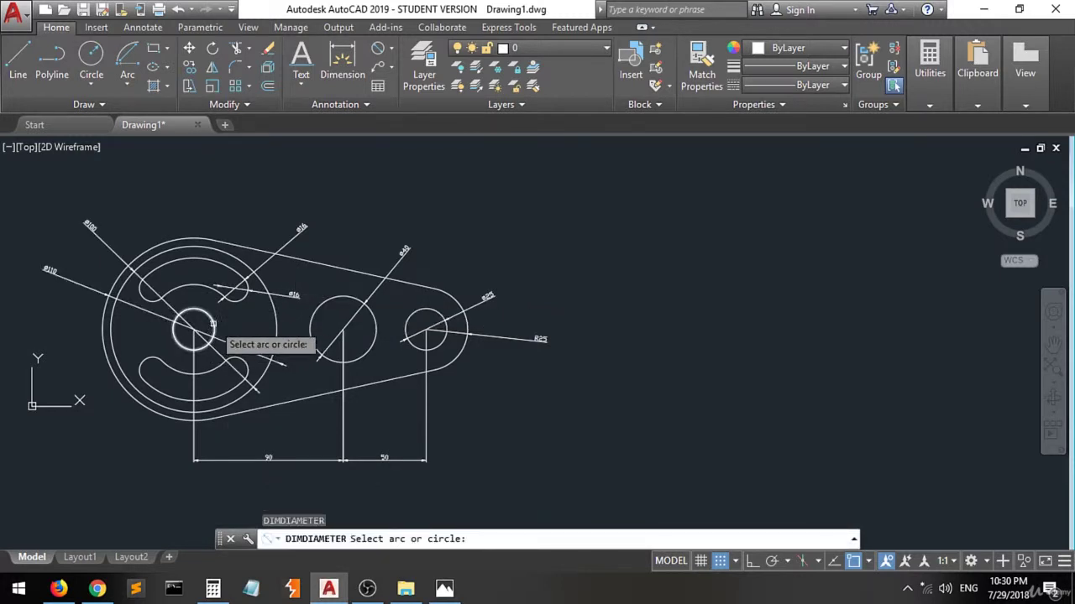
{"action": "left_click", "coordinate": [213, 323]}
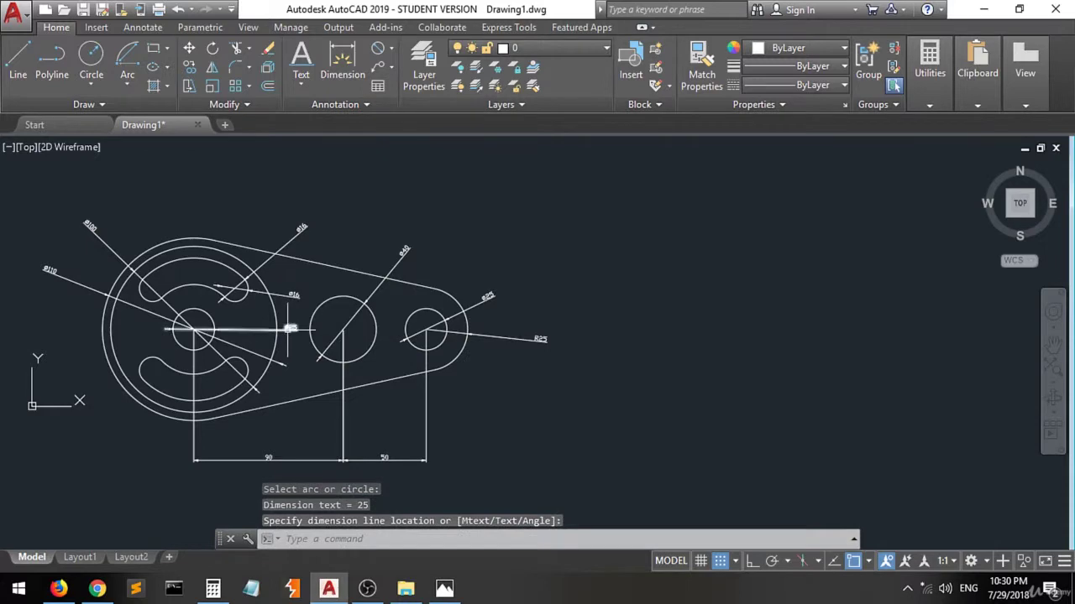
{"action": "scroll", "coordinate": [290, 328], "scroll_direction": "up", "scroll_amount": 5}
{"action": "left_click", "coordinate": [290, 327]}
{"action": "scroll", "coordinate": [319, 303], "scroll_direction": "down", "scroll_amount": 5}
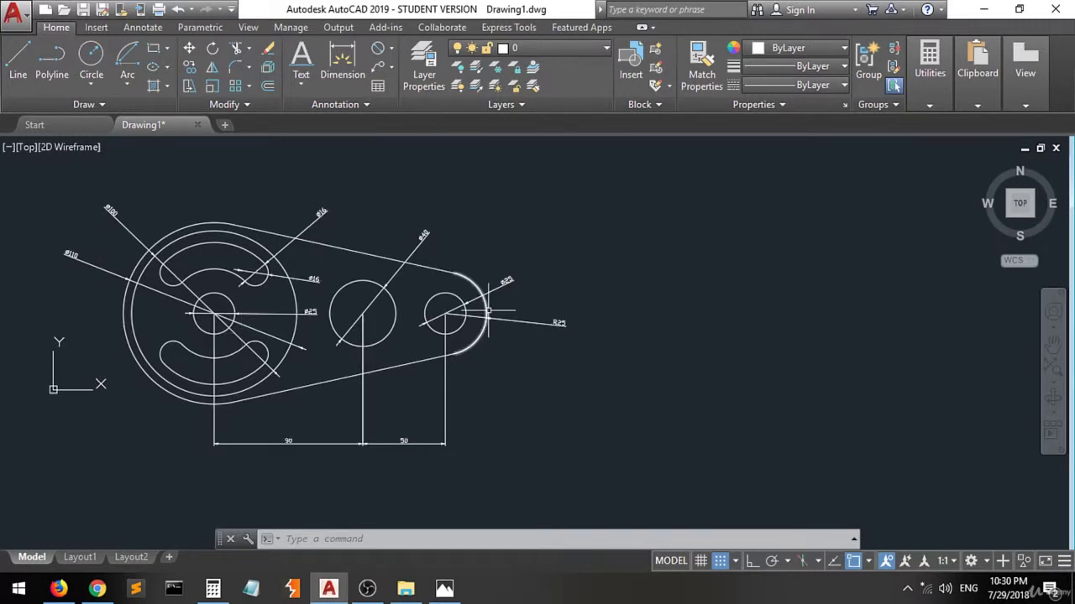
- Create a new layer named dim in the layer manager
{"action": "mouse_move", "coordinate": [487, 311]}
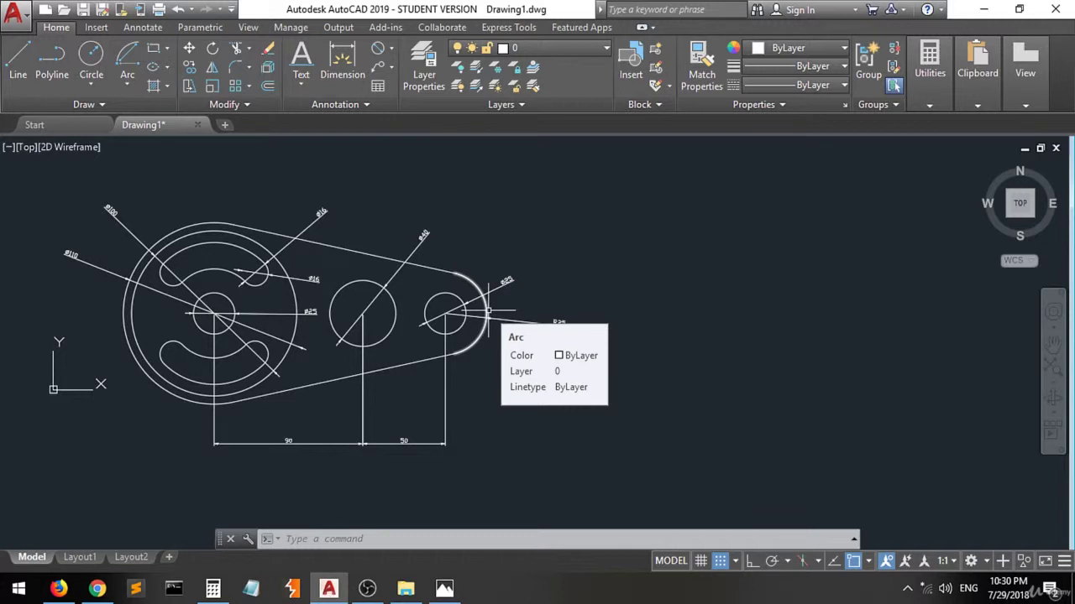
{"action": "left_click", "coordinate": [426, 71]}
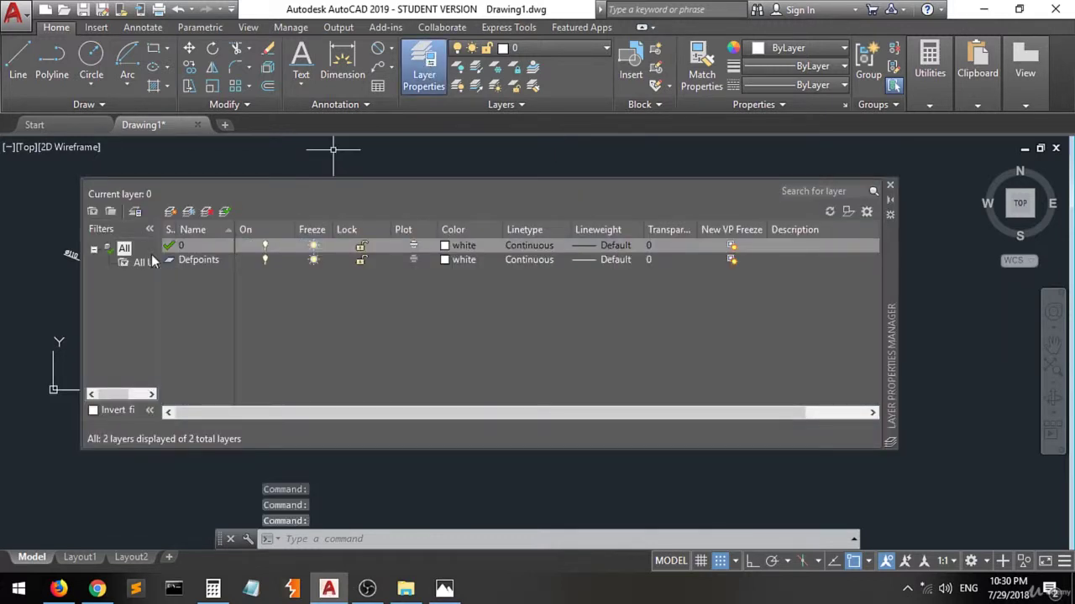
{"action": "left_click", "coordinate": [171, 213]}
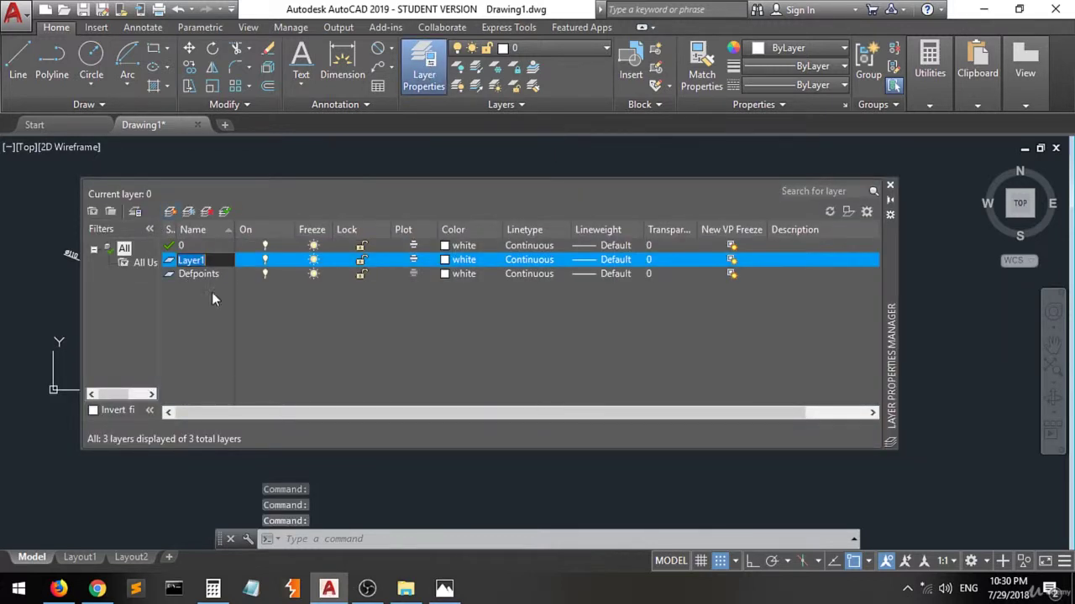
{"action": "type", "text": "dim"}
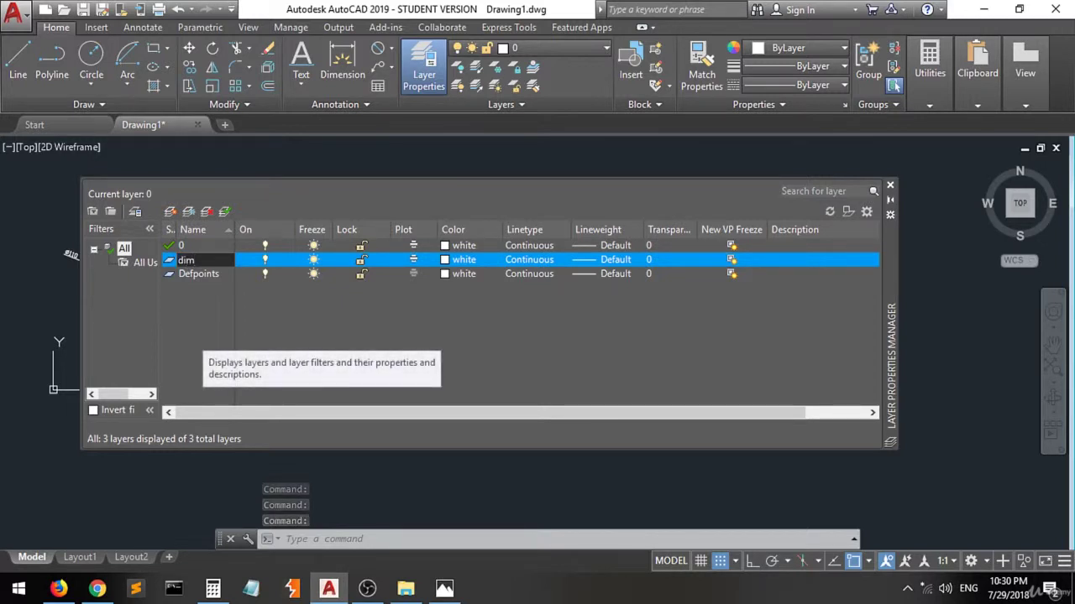
{"action": "key", "text": "Return"}
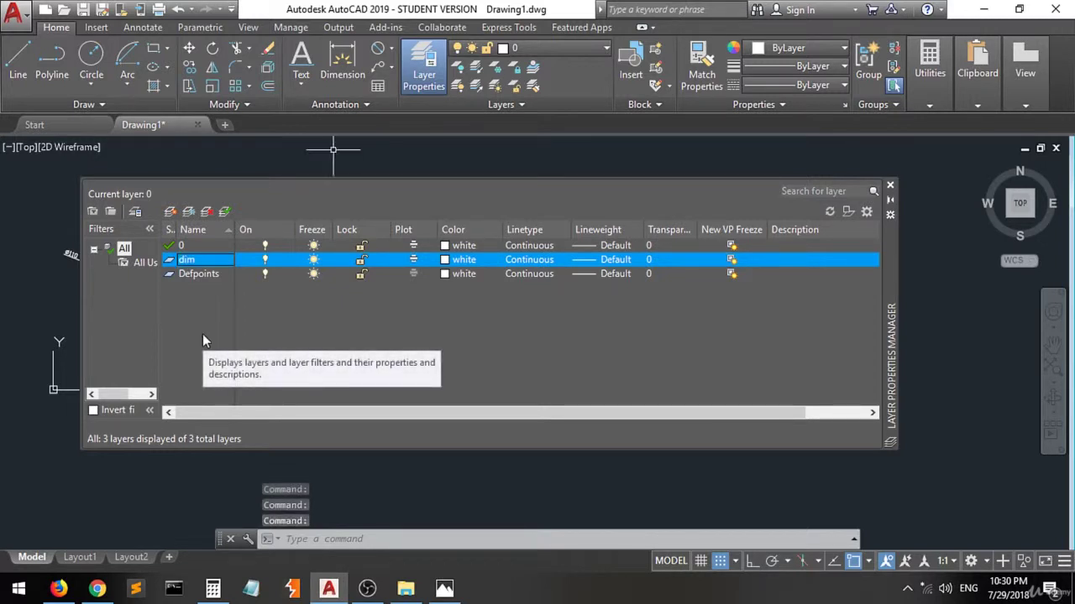
- Set the dim layer's colour to index colour 31 and close the layer manager
{"action": "left_click", "coordinate": [454, 263]}
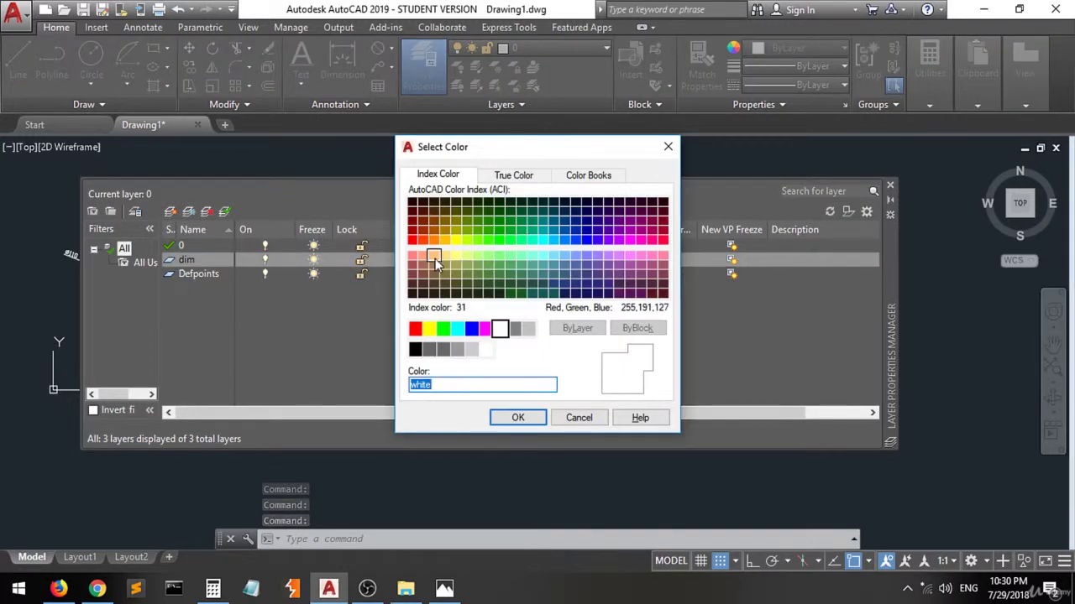
{"action": "left_click", "coordinate": [435, 259]}
{"action": "left_click", "coordinate": [521, 420]}
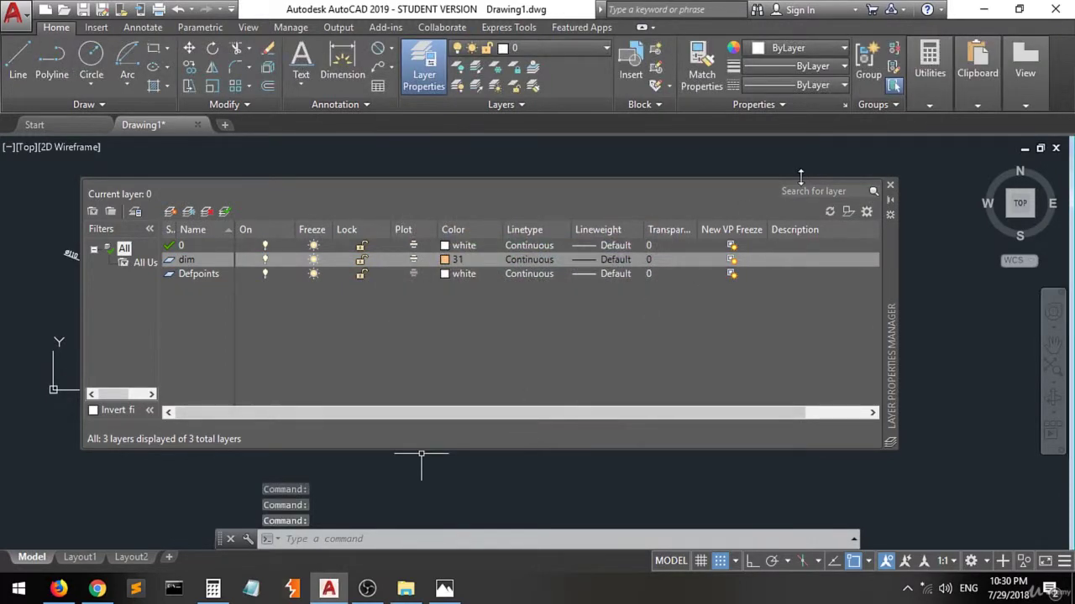
{"action": "left_click", "coordinate": [891, 187]}
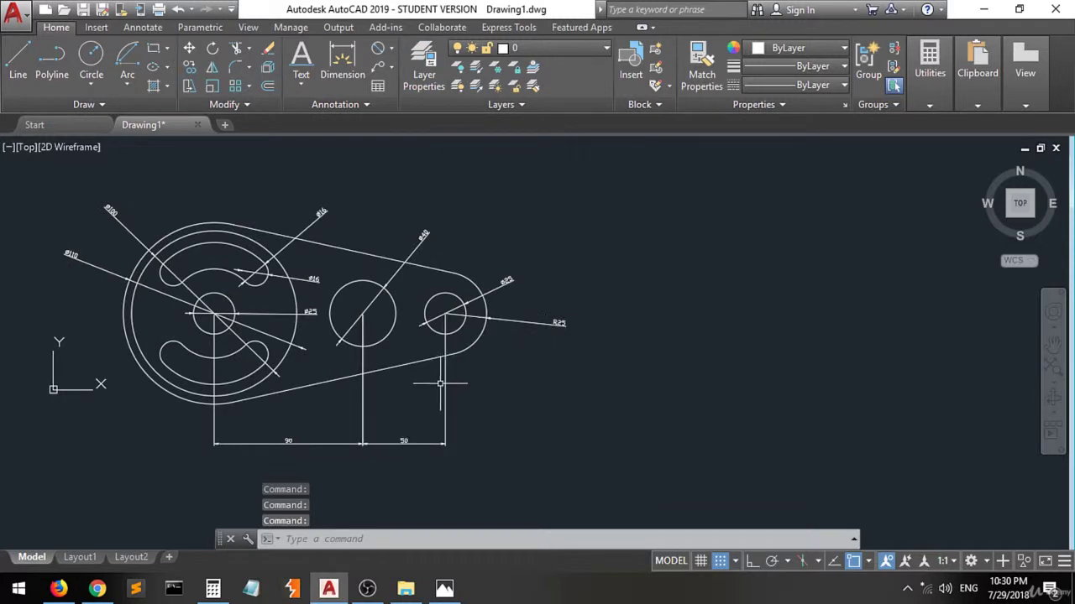
- Select all the linear, radius and diameter dimensions around the plate and move them to the dim layer
{"action": "left_click", "coordinate": [511, 404]}
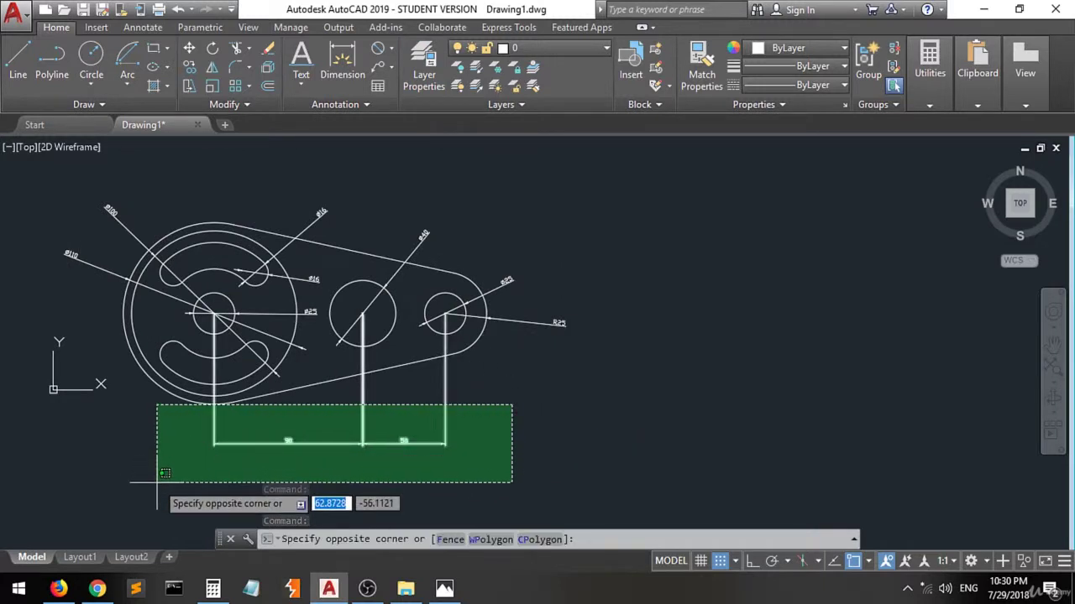
{"action": "left_click", "coordinate": [291, 445]}
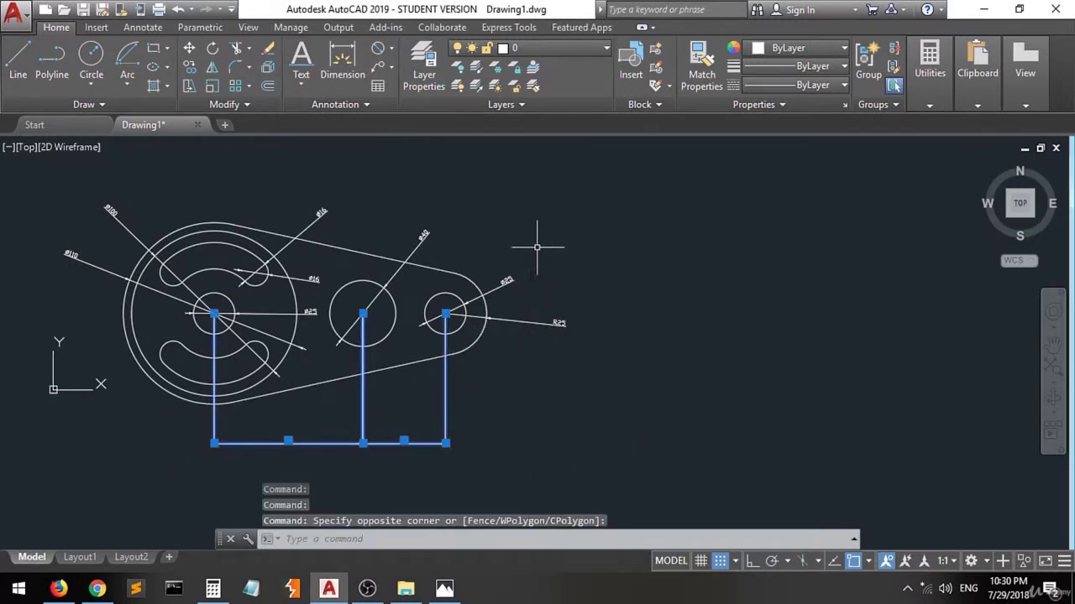
{"action": "left_click", "coordinate": [537, 248]}
{"action": "left_click", "coordinate": [508, 286]}
{"action": "left_click", "coordinate": [536, 327]}
{"action": "left_click", "coordinate": [537, 312]}
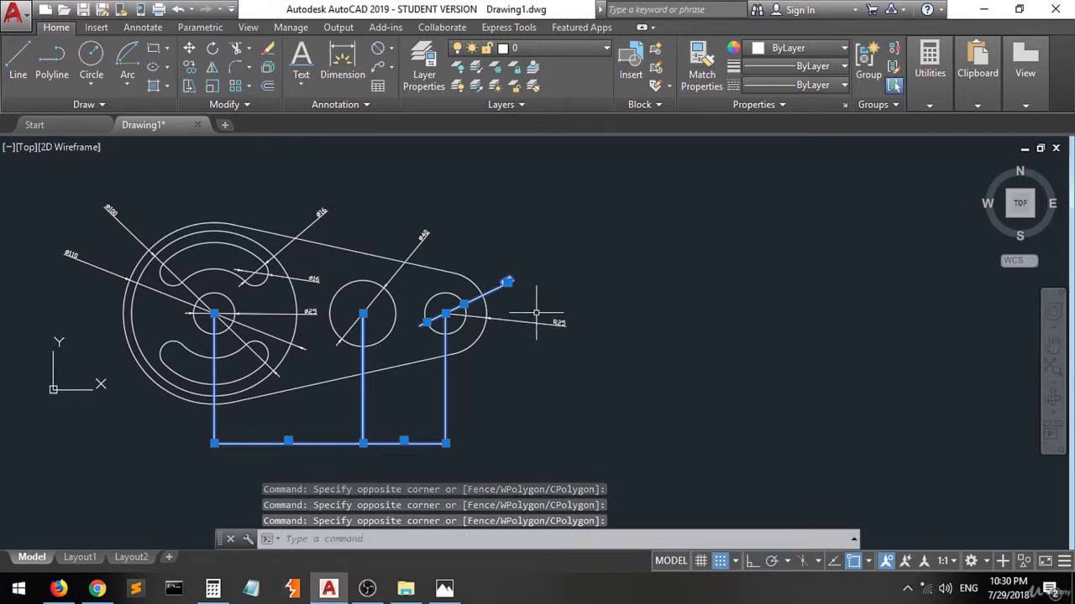
{"action": "left_click", "coordinate": [549, 304]}
{"action": "left_click", "coordinate": [524, 323]}
{"action": "left_click", "coordinate": [445, 196]}
{"action": "left_click", "coordinate": [413, 244]}
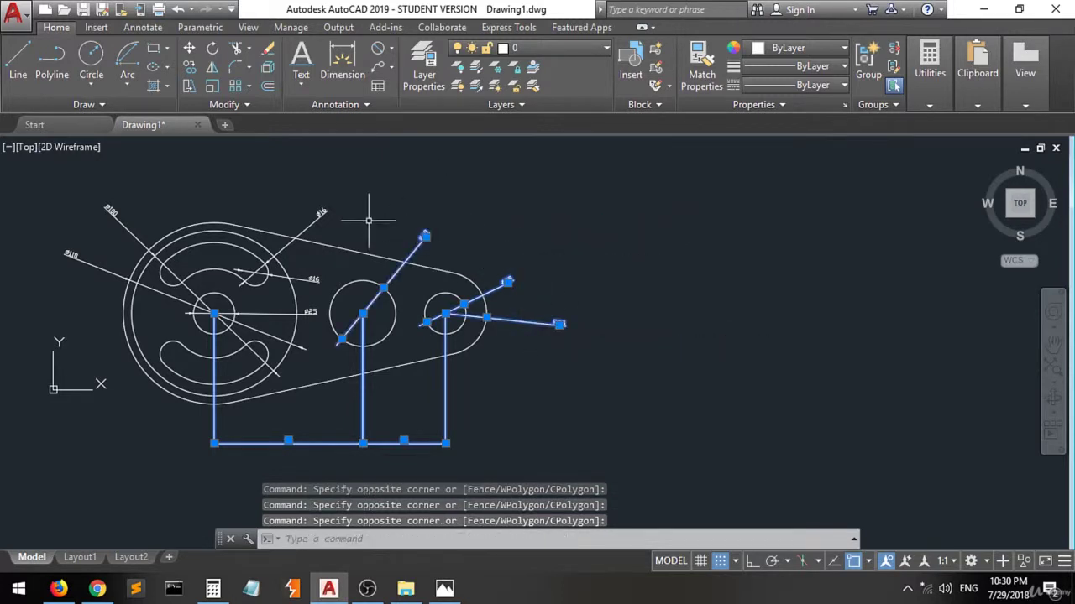
{"action": "left_click", "coordinate": [353, 193]}
{"action": "left_click", "coordinate": [309, 212]}
{"action": "left_click", "coordinate": [325, 264]}
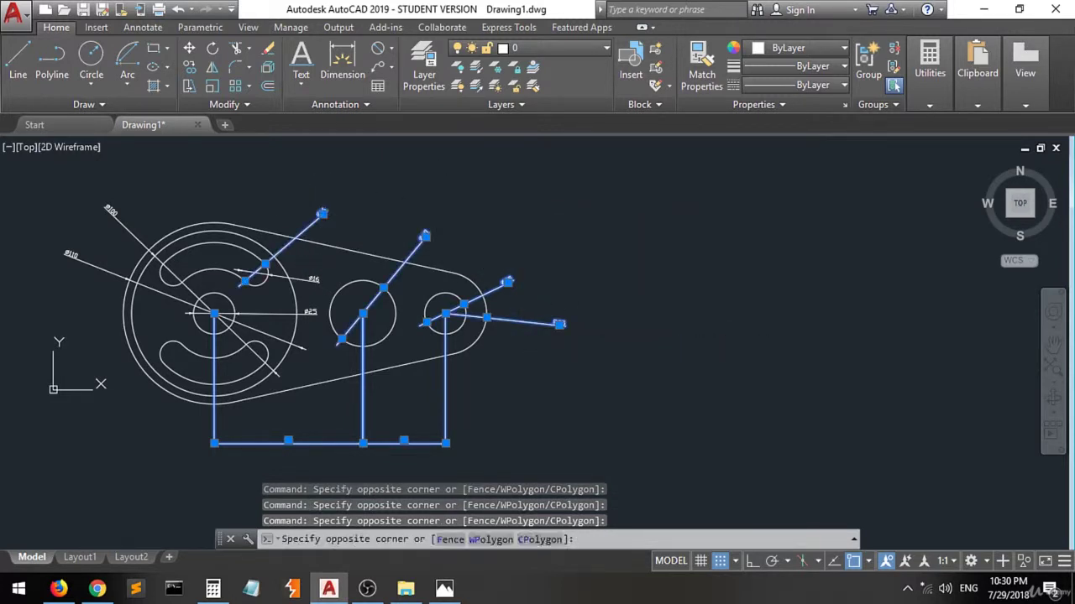
{"action": "left_click", "coordinate": [309, 312]}
{"action": "left_click", "coordinate": [142, 194]}
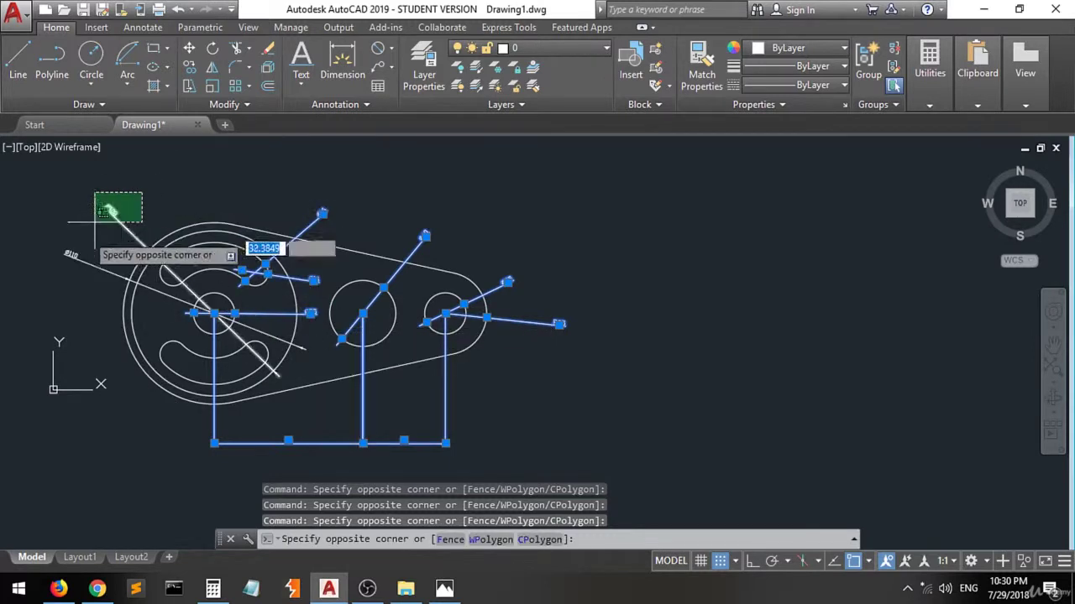
{"action": "left_click", "coordinate": [82, 220]}
{"action": "left_click", "coordinate": [73, 238]}
{"action": "left_click", "coordinate": [53, 266]}
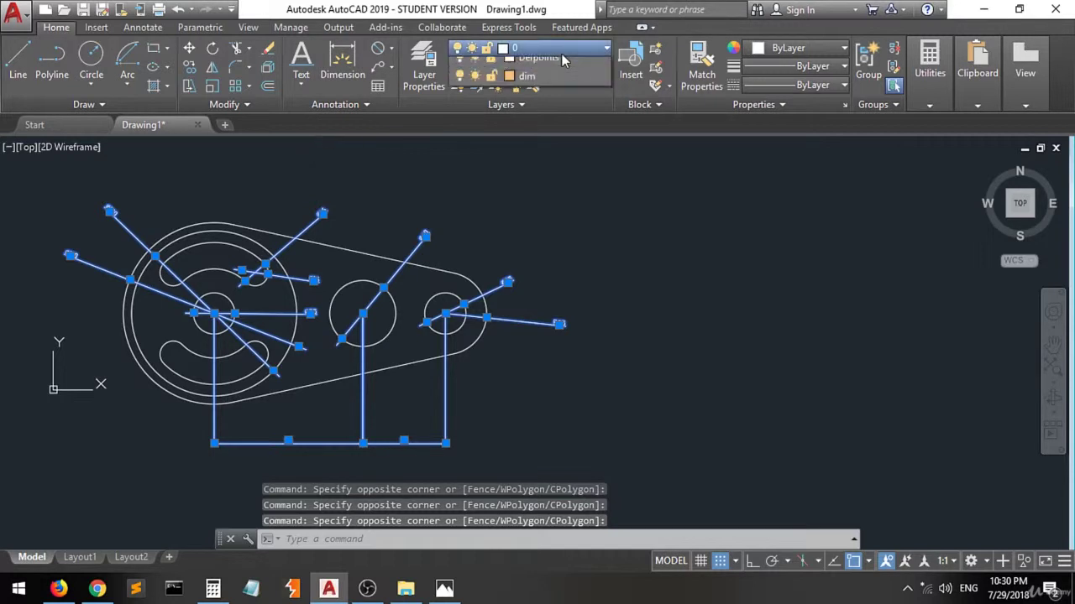
{"action": "left_click", "coordinate": [561, 52]}
{"action": "left_click", "coordinate": [561, 105]}
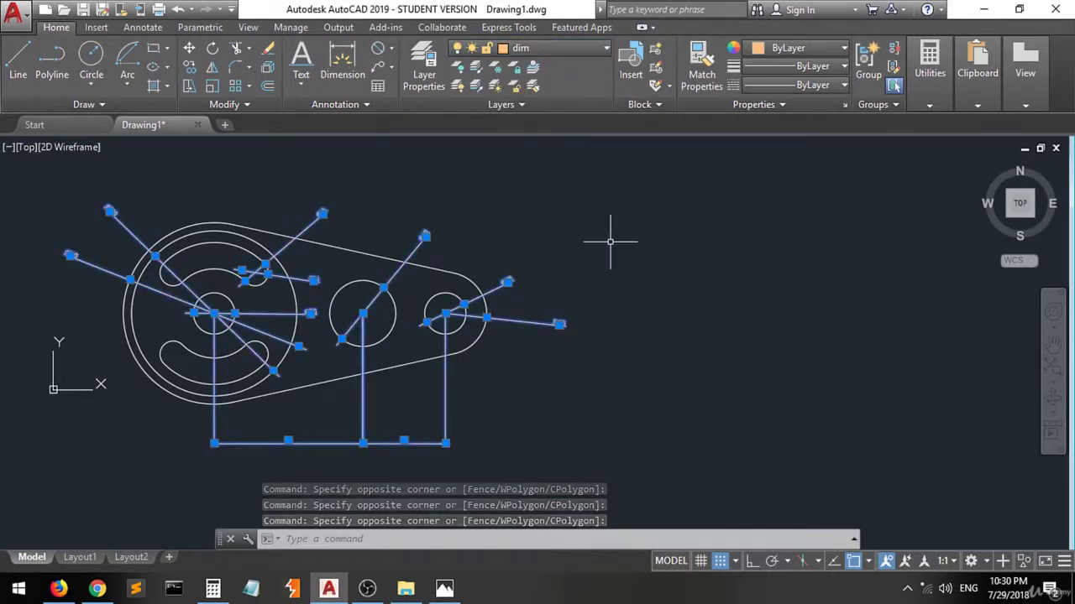
- Check the dim layer's colour and settings in the layer manager, and close the manager
{"action": "type", "text": "la"}
{"action": "key", "text": "Return"}
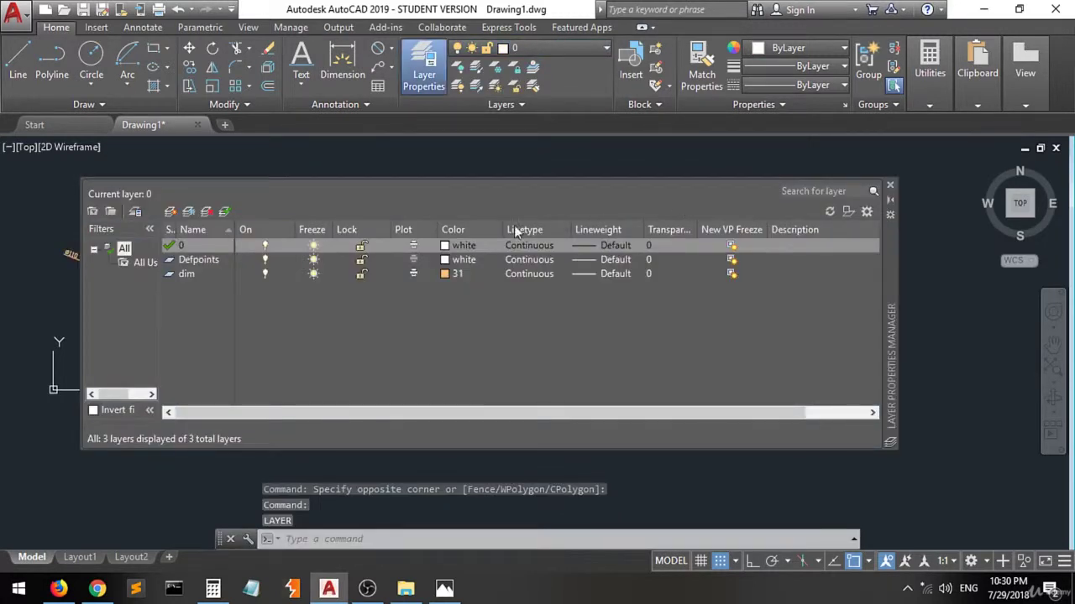
{"action": "left_click", "coordinate": [891, 185]}
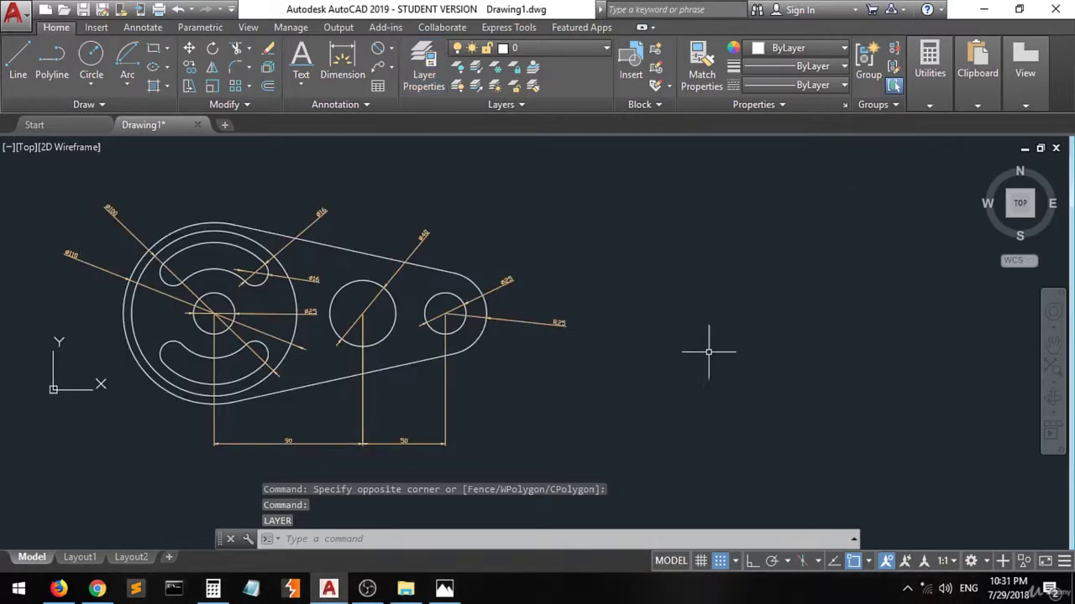
- Inspect the dimensioned plate, compare it with the reference image 3.jpg in Photos, and close the image
{"action": "left_click", "coordinate": [664, 391]}
{"action": "left_click", "coordinate": [650, 400]}
{"action": "scroll", "coordinate": [211, 342], "scroll_direction": "up", "scroll_amount": 2}
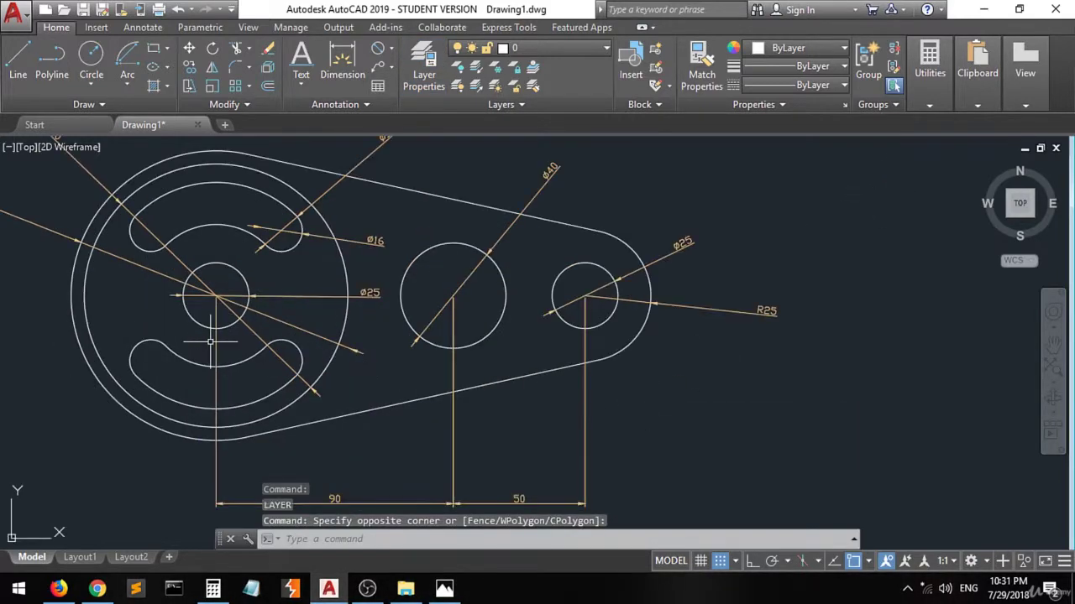
{"action": "scroll", "coordinate": [211, 342], "scroll_direction": "down", "scroll_amount": 2}
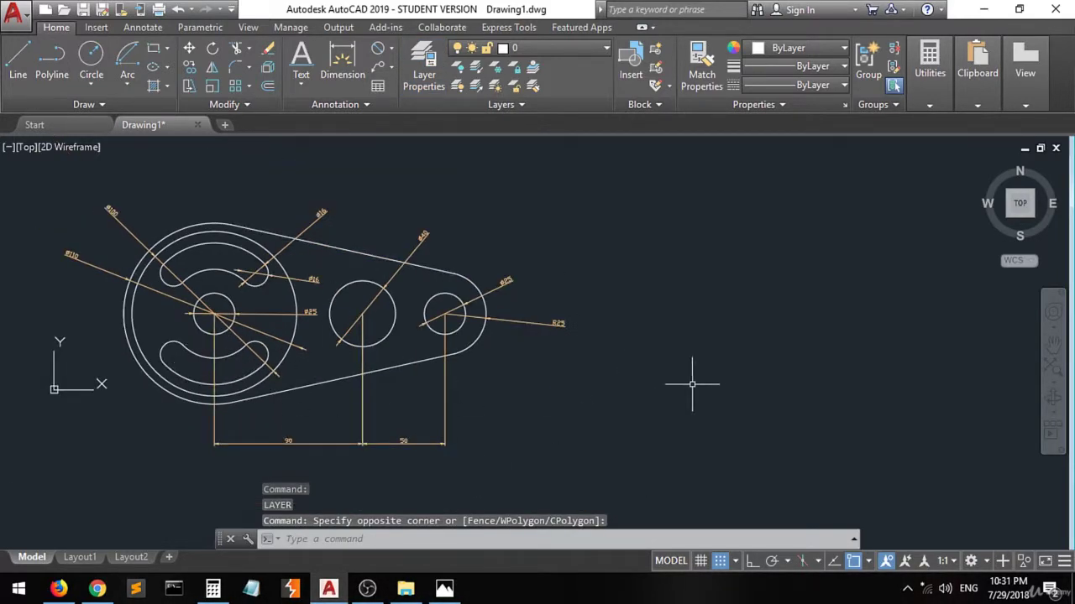
{"action": "left_click", "coordinate": [444, 590]}
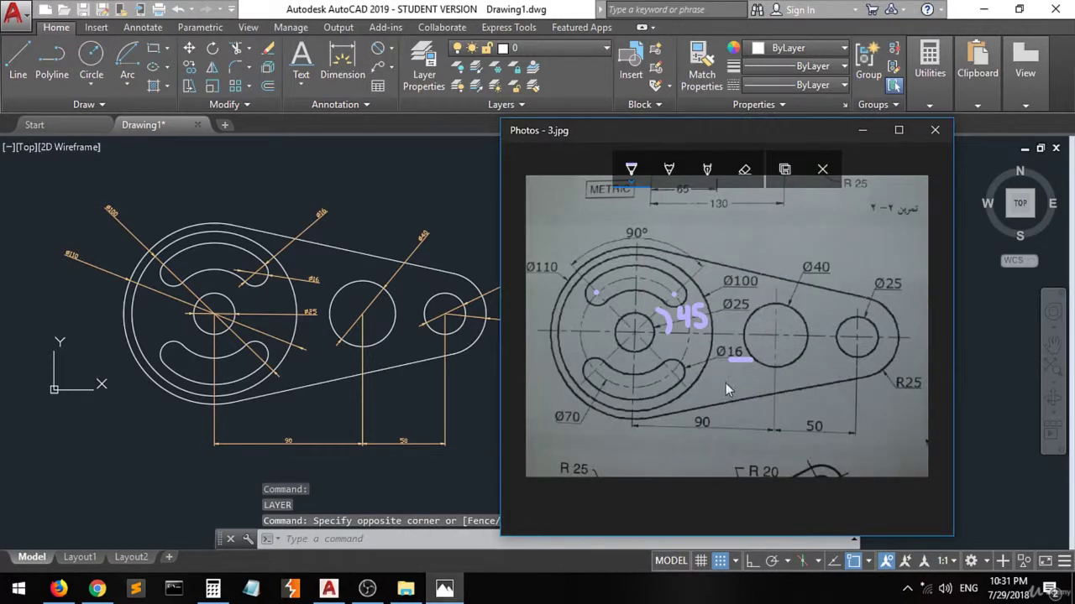
{"action": "left_click", "coordinate": [934, 130]}
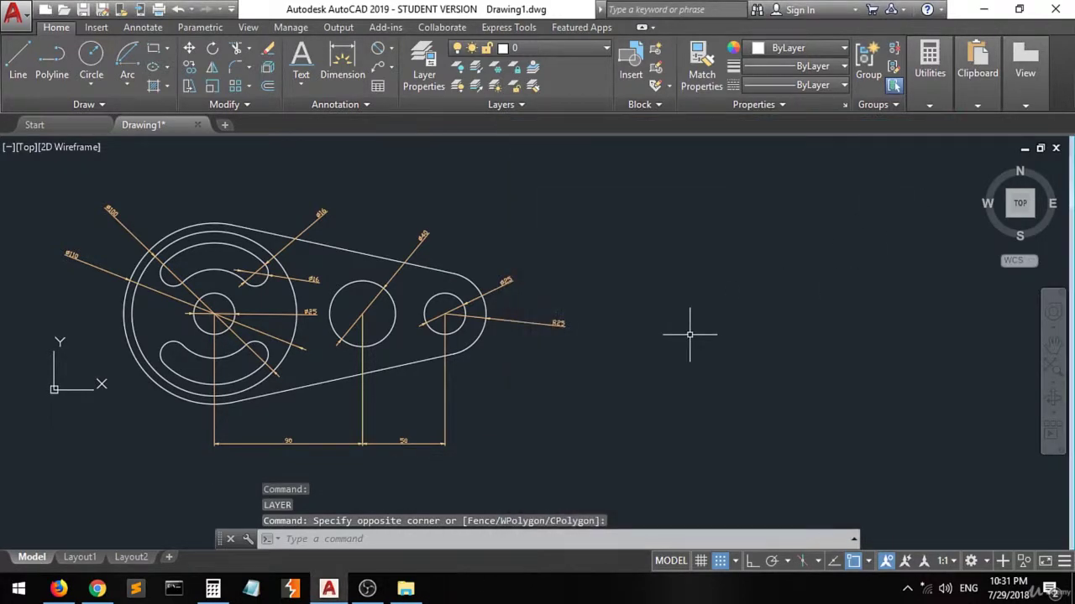